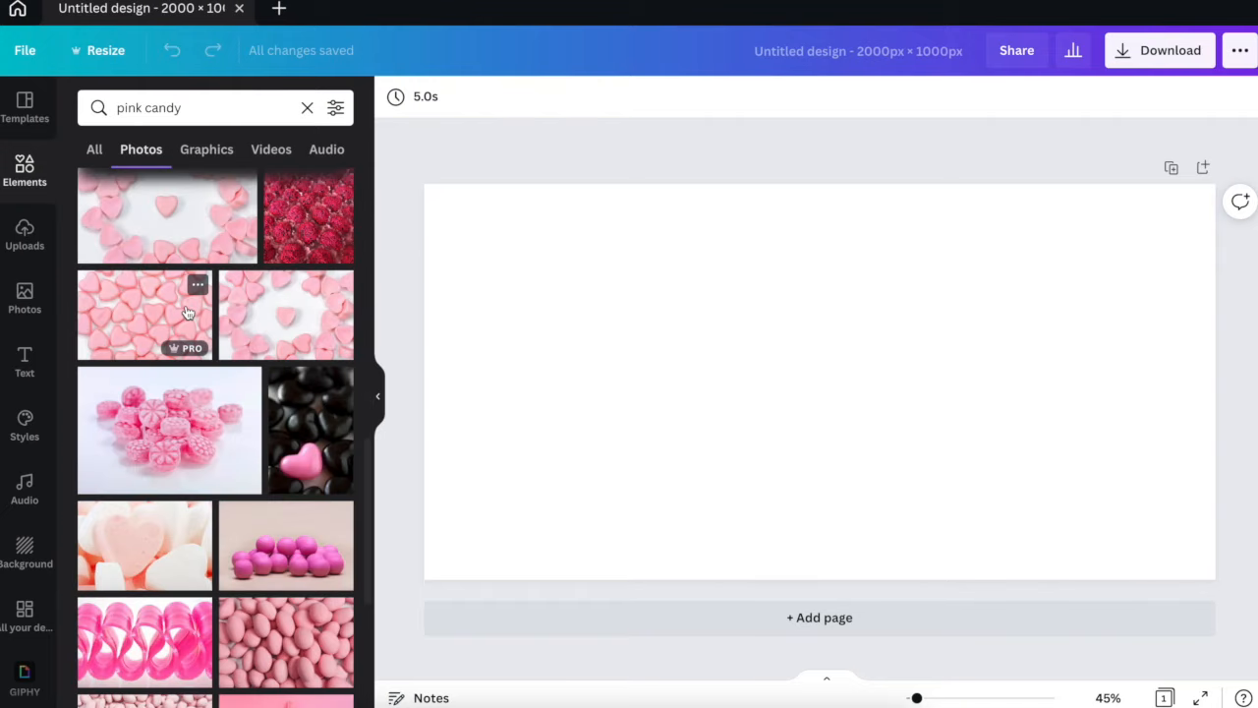
Place the hot-pink ribbon candy photo on page 1 and bring up the colours sampled from it.
click(153, 323)
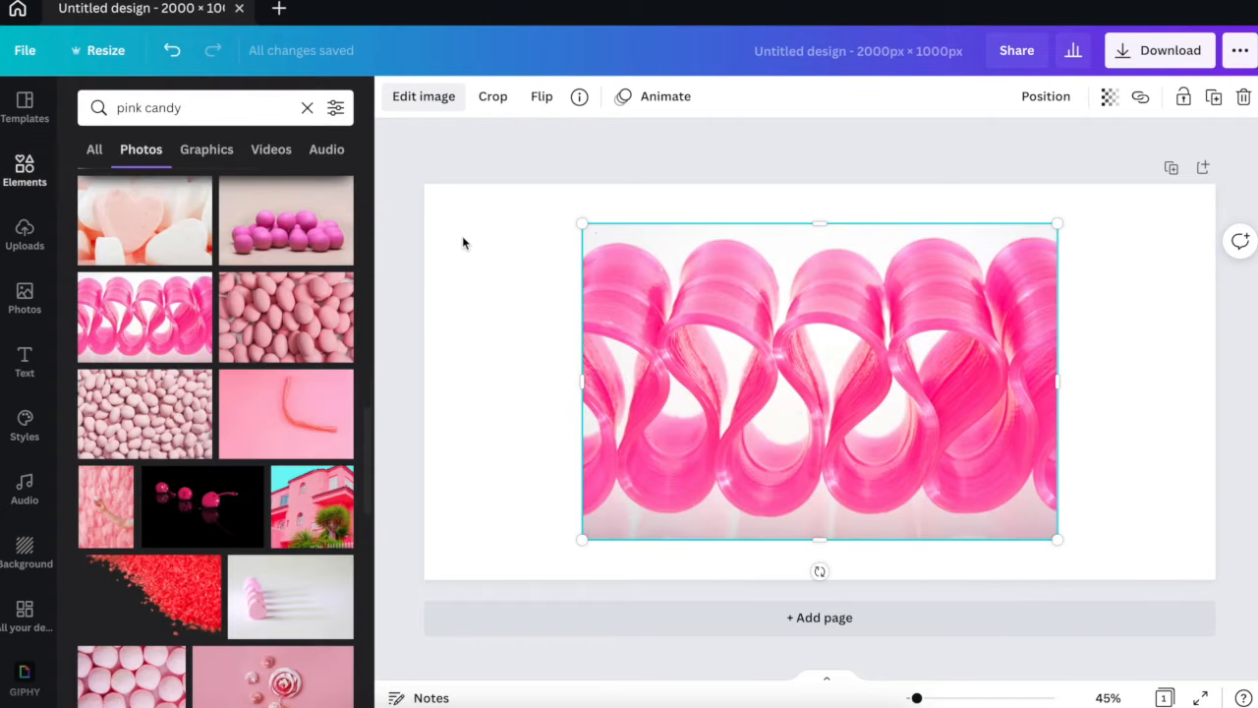
click(462, 235)
click(395, 97)
scroll(229, 436, down, 5)
scroll(228, 433, down, 6)
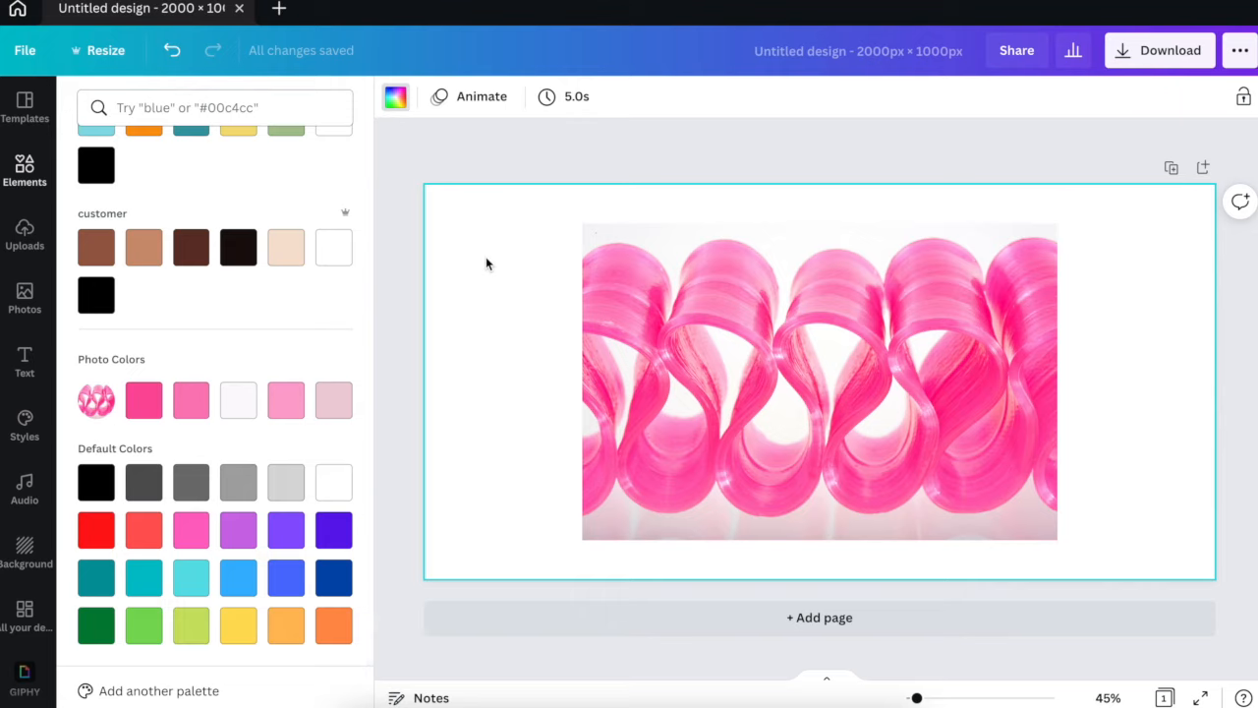
Add a second page and put the heading "Slayed by" at its centre, enlarged to size 270.
click(489, 622)
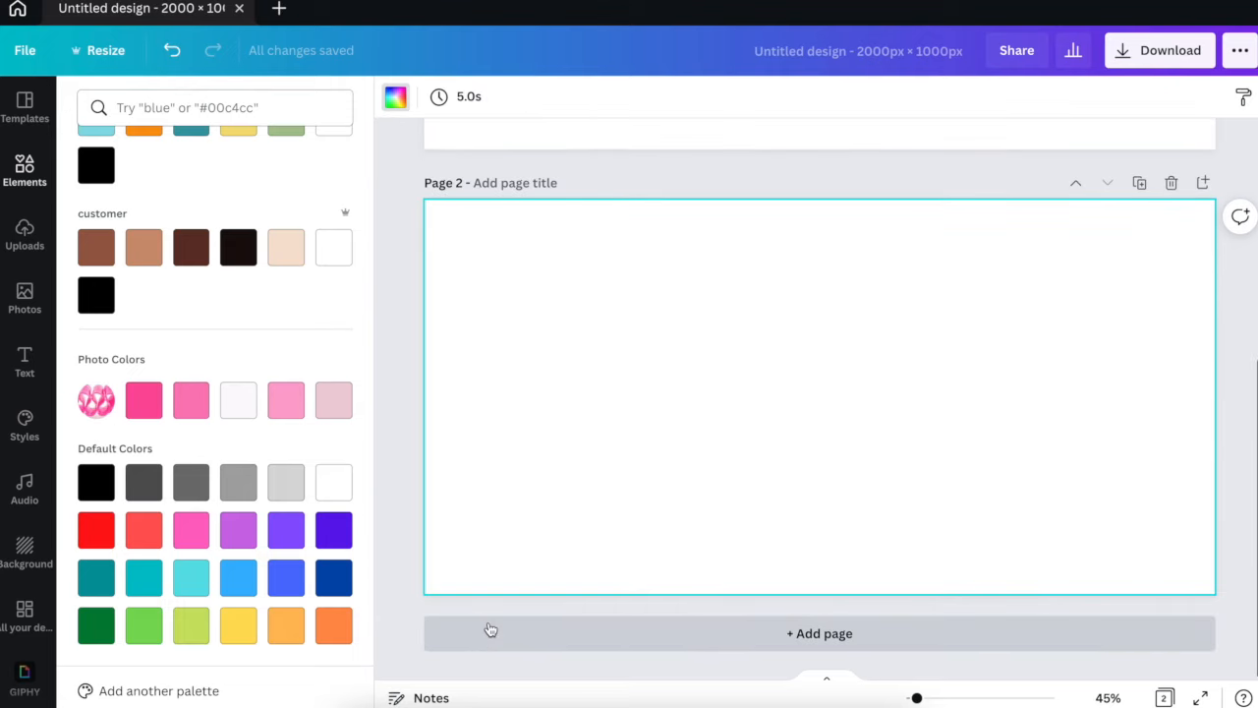
click(24, 355)
scroll(157, 462, down, 1)
scroll(160, 464, up, 1)
click(113, 200)
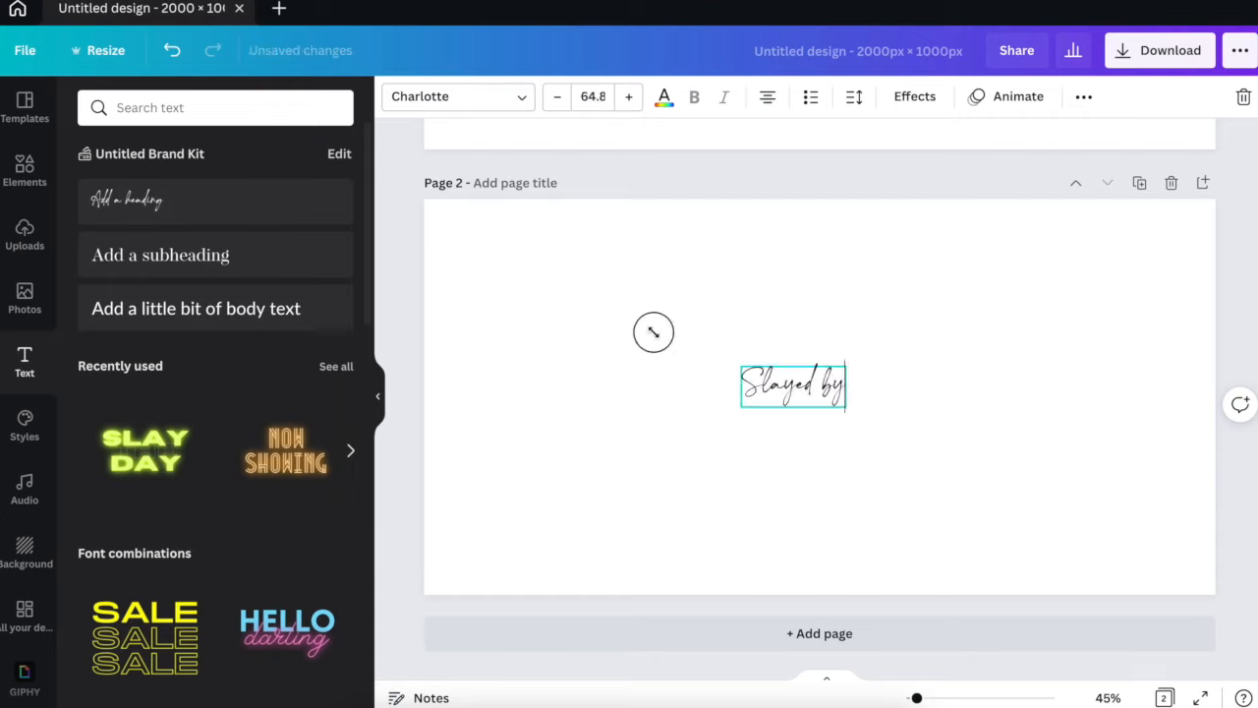
drag(714, 354, 416, 239)
drag(478, 304, 665, 365)
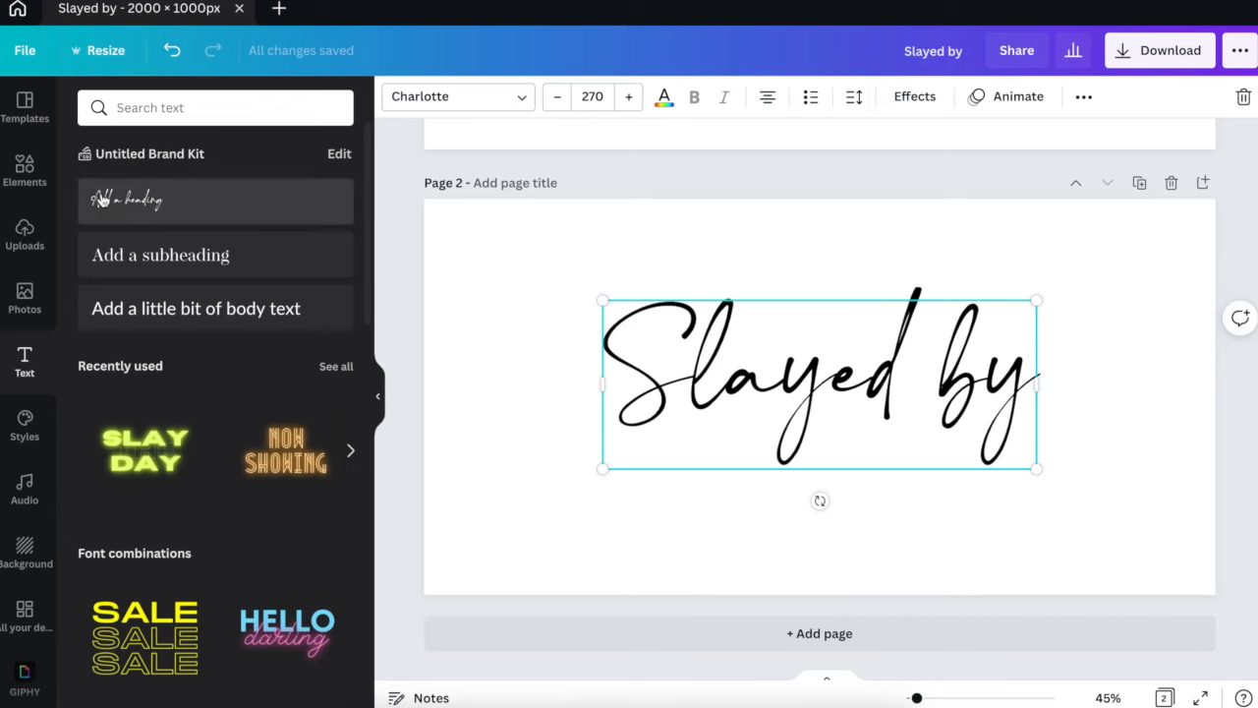
Add body text with the stylist's first name below the heading and set its font to Wide.
click(124, 306)
text(Trina)
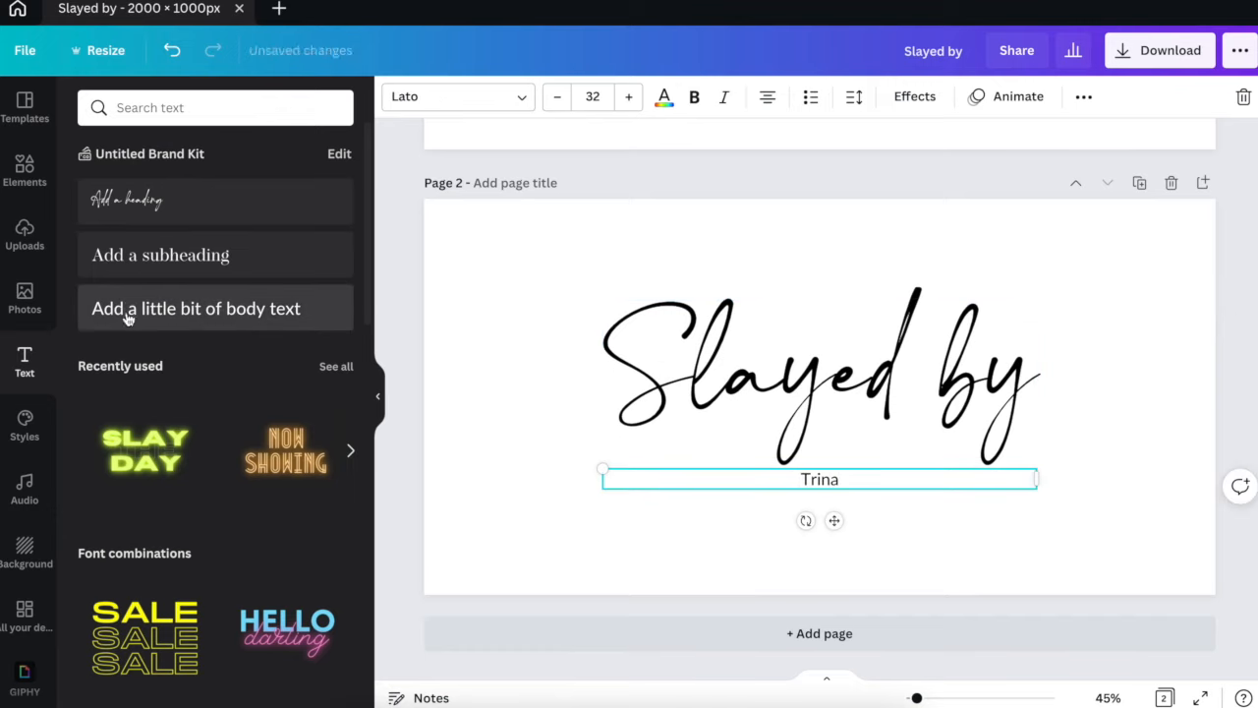
click(450, 444)
click(792, 481)
click(520, 97)
text(wide)
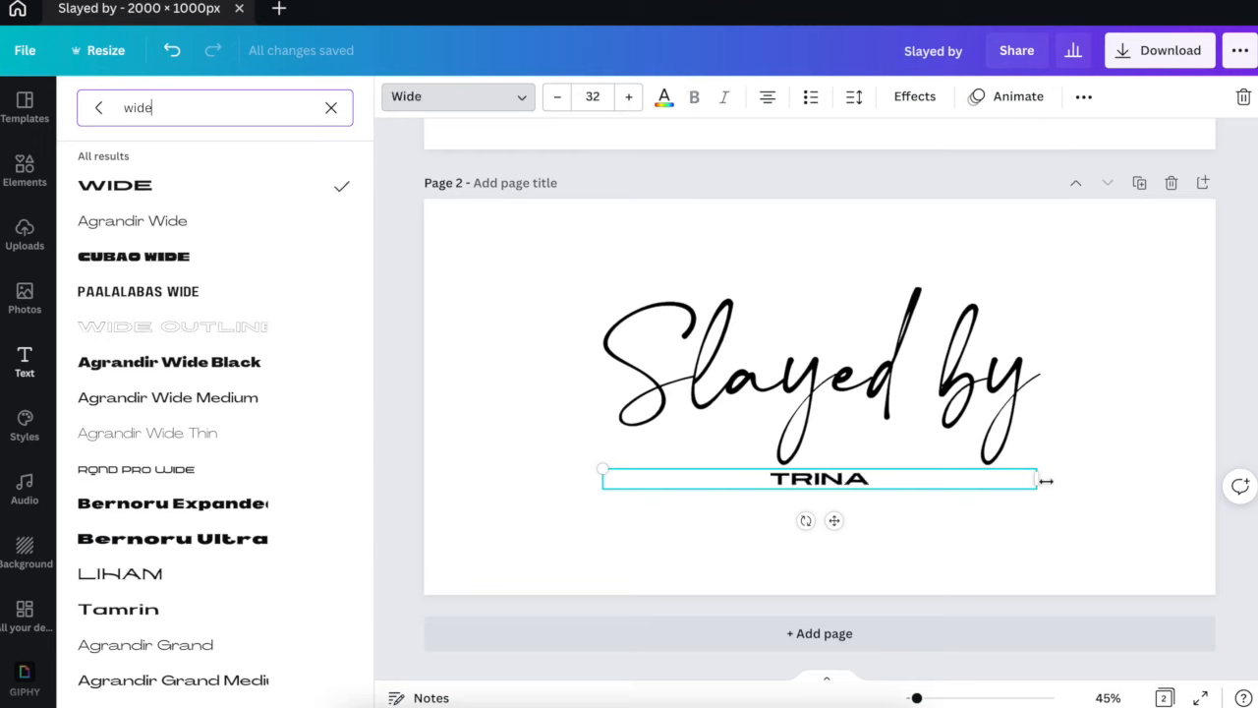
Enlarge the name text to size 207 and centre it so it overlaps the lower part of "Slayed by".
drag(1041, 482, 1205, 376)
drag(1157, 437, 1060, 437)
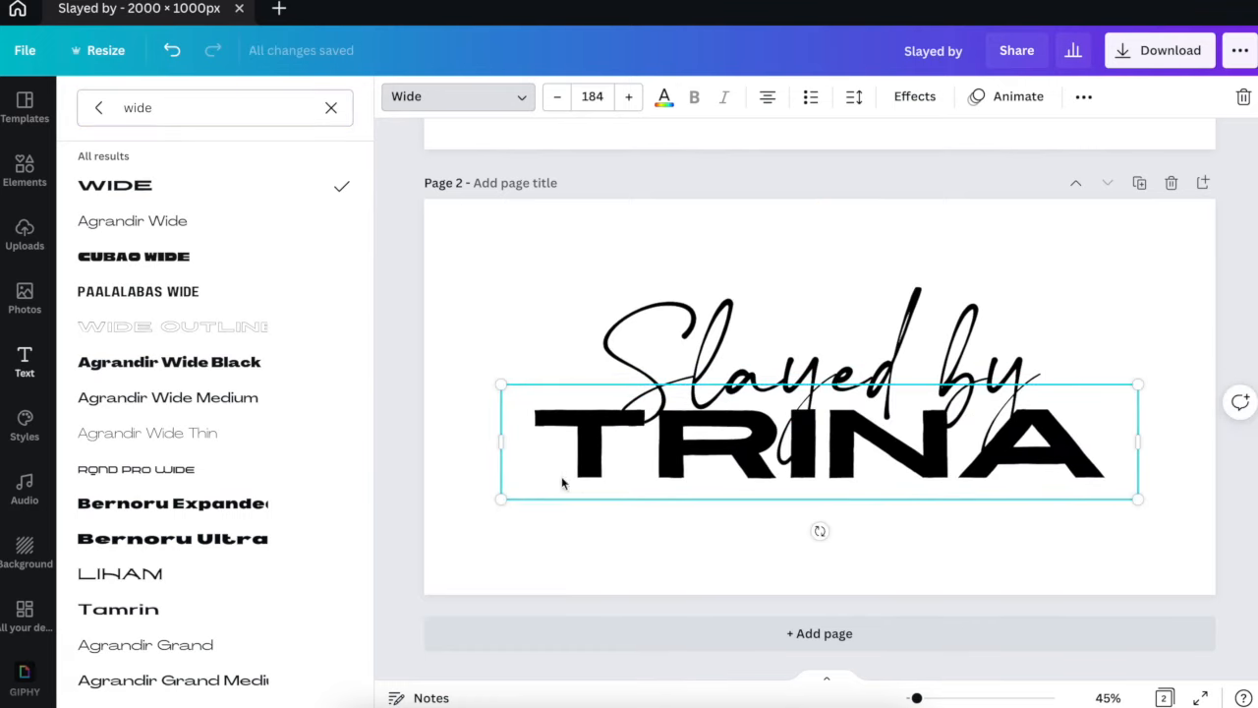
drag(494, 490, 435, 562)
click(592, 96)
drag(503, 439, 548, 438)
click(656, 359)
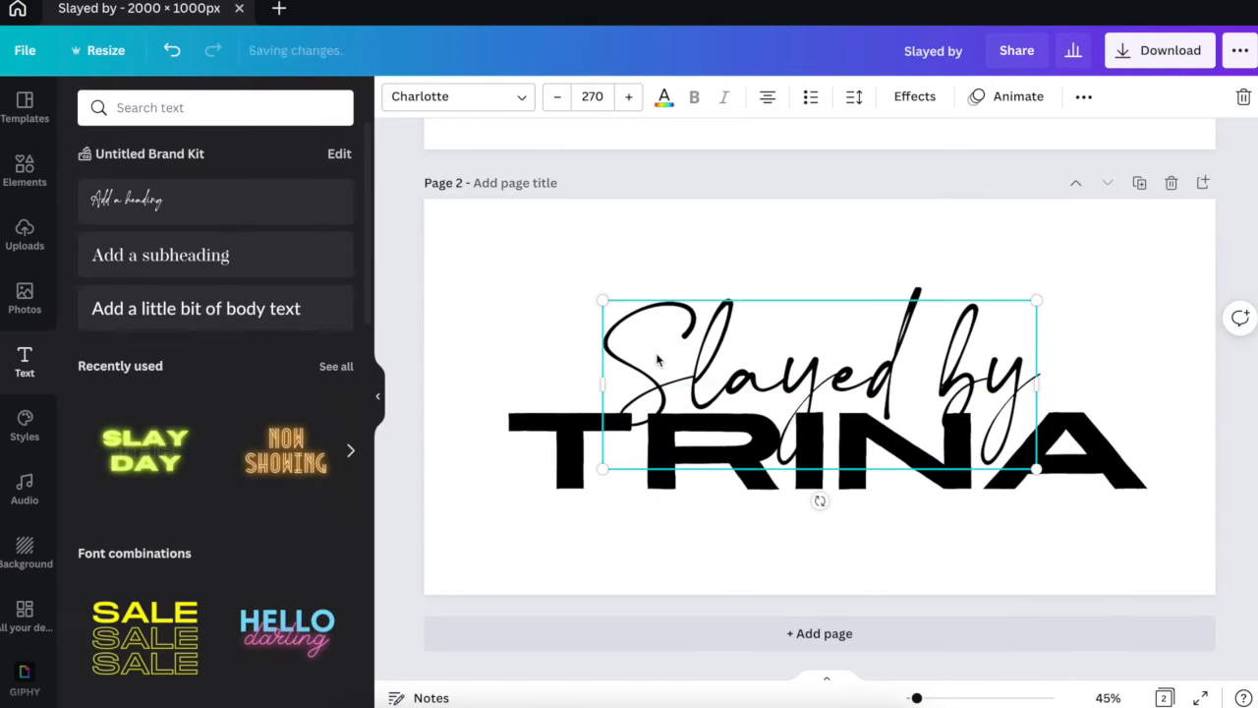
click(817, 496)
Fill the background of page 2 with the light pink from the candy photo's colours.
click(508, 278)
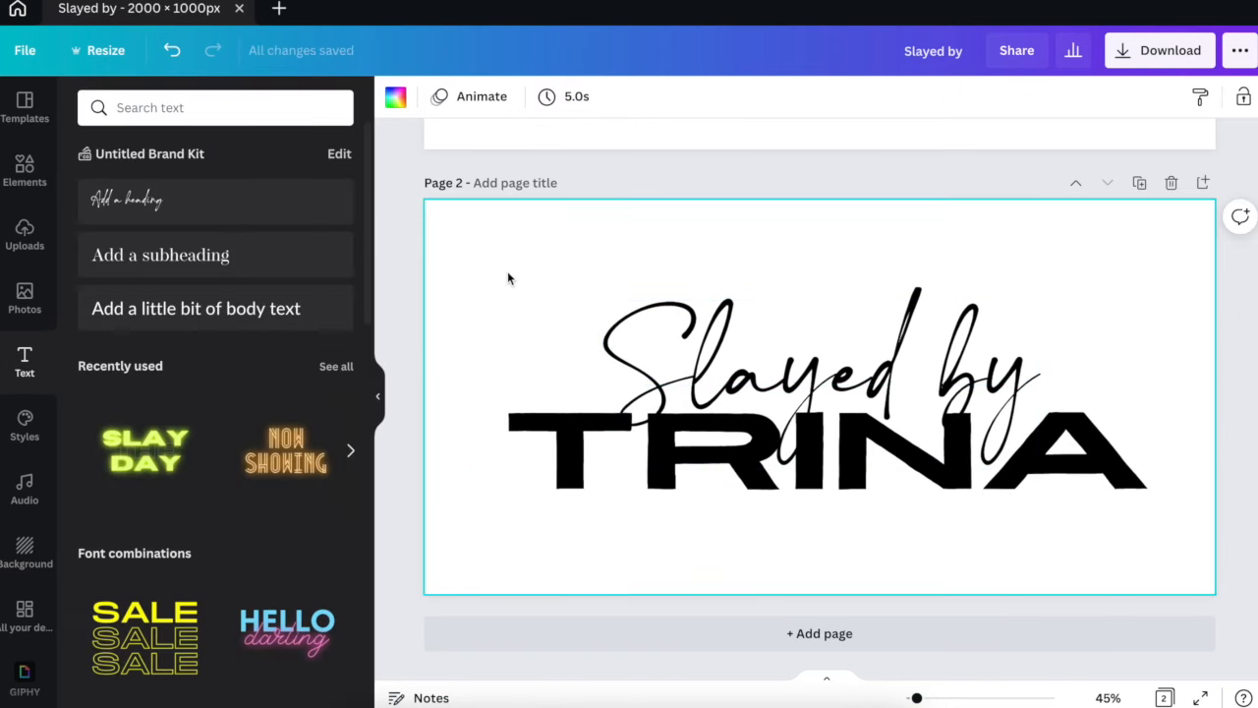
click(395, 98)
scroll(226, 403, down, 5)
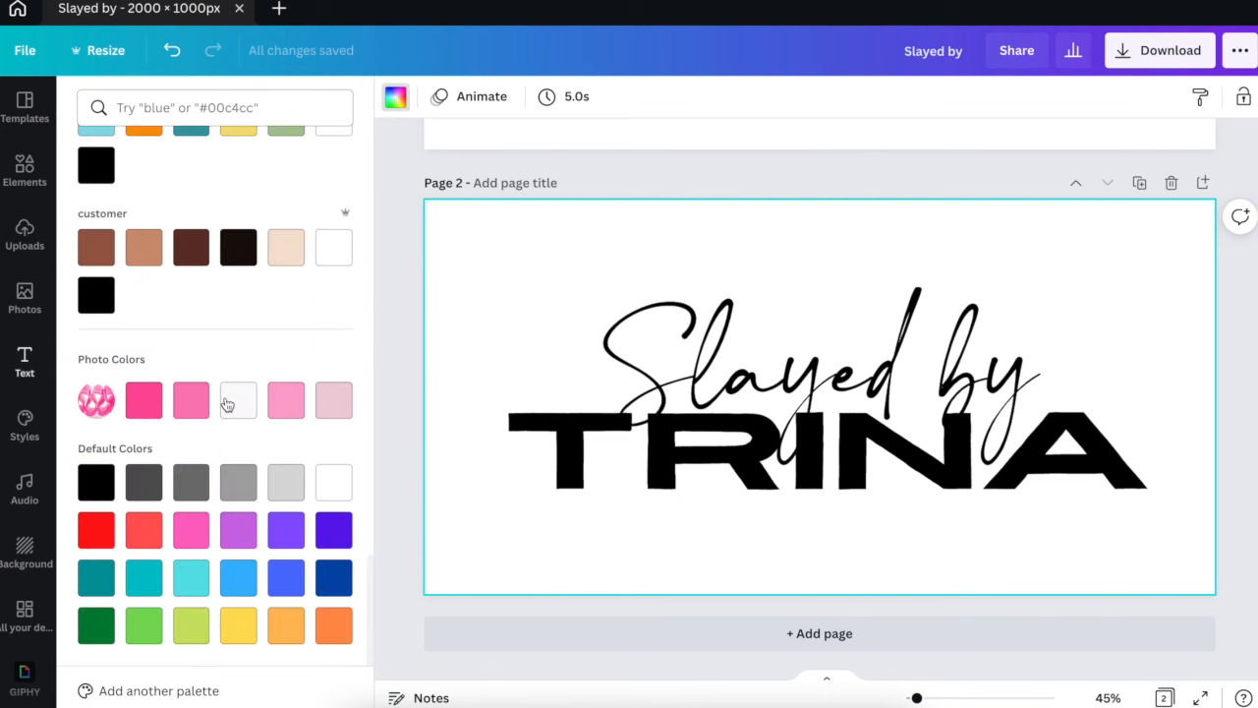
click(154, 406)
click(288, 450)
click(407, 280)
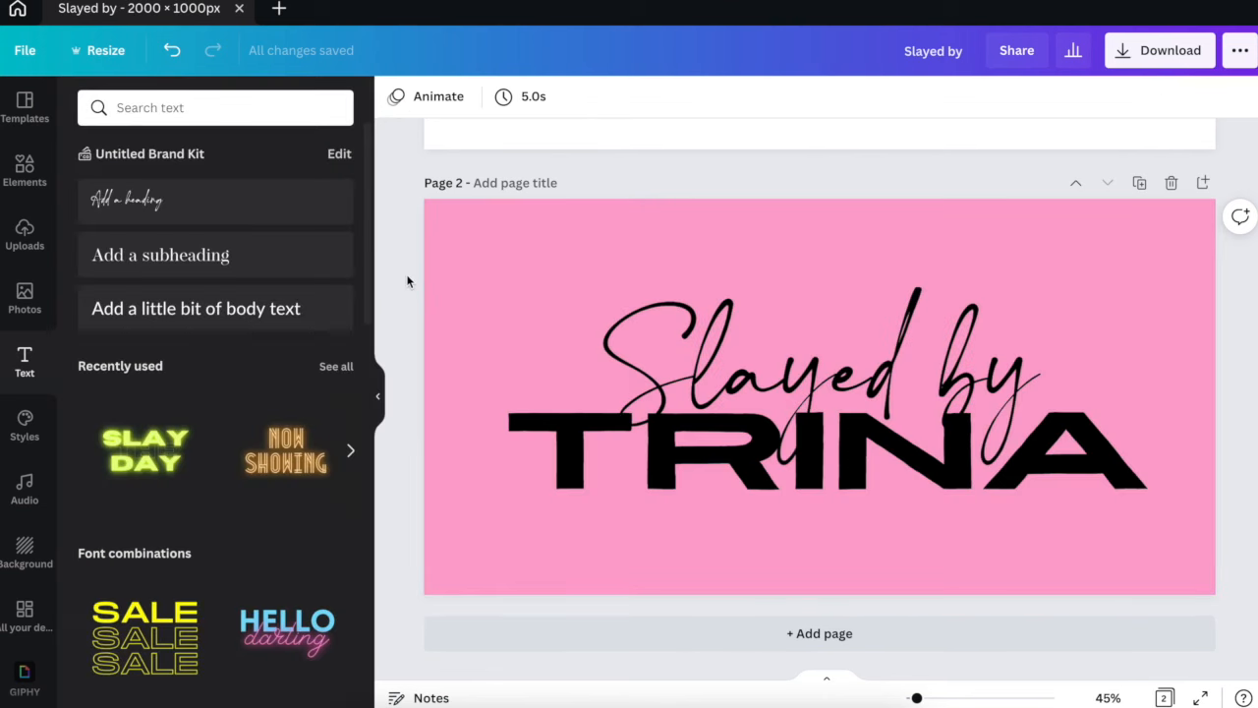
Insert the portrait of the wavy-haired model in the black top from the "Models - hair" folder onto page 2.
scroll(16, 560, down, 3)
scroll(16, 560, down, 5)
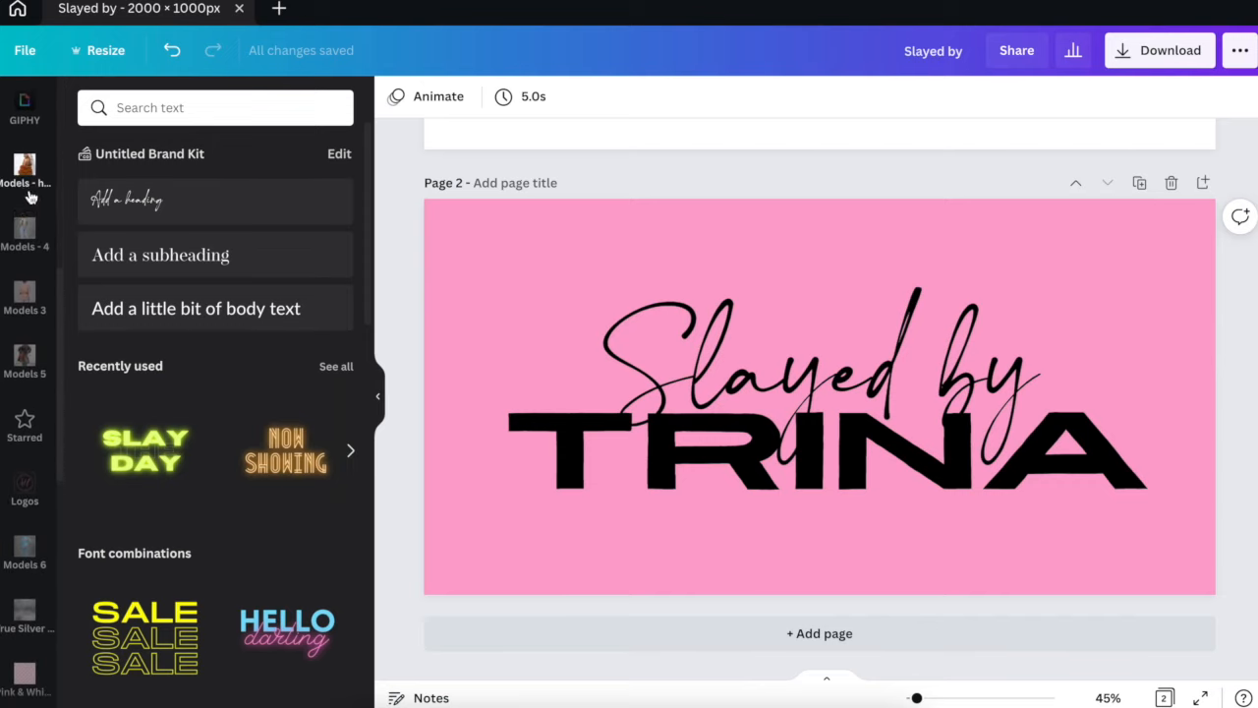
click(25, 165)
scroll(193, 347, down, 3)
scroll(193, 347, down, 4)
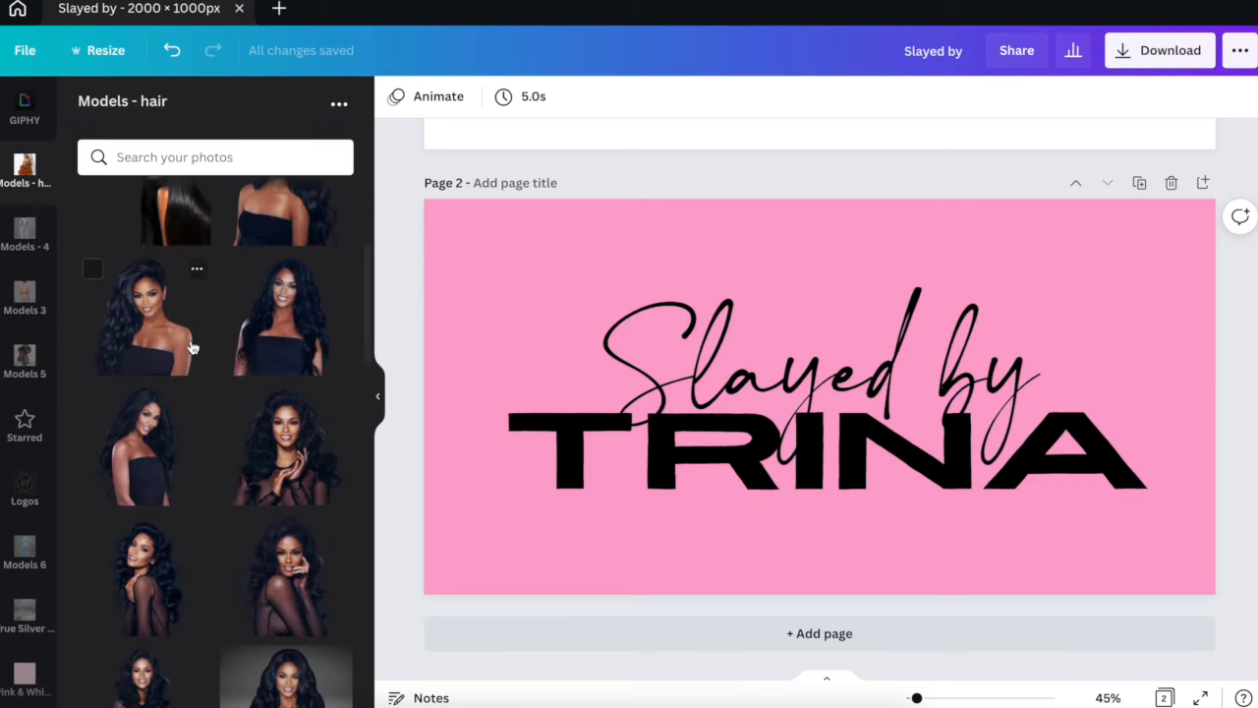
scroll(192, 347, down, 10)
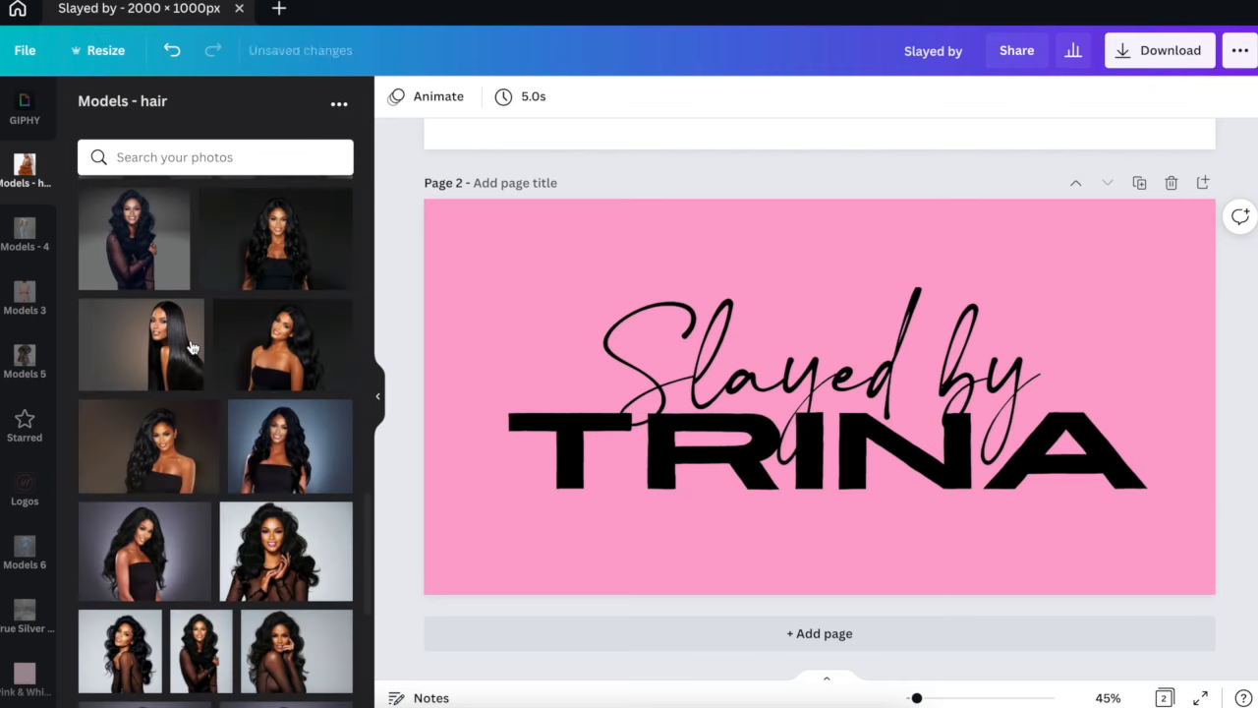
scroll(193, 346, up, 1)
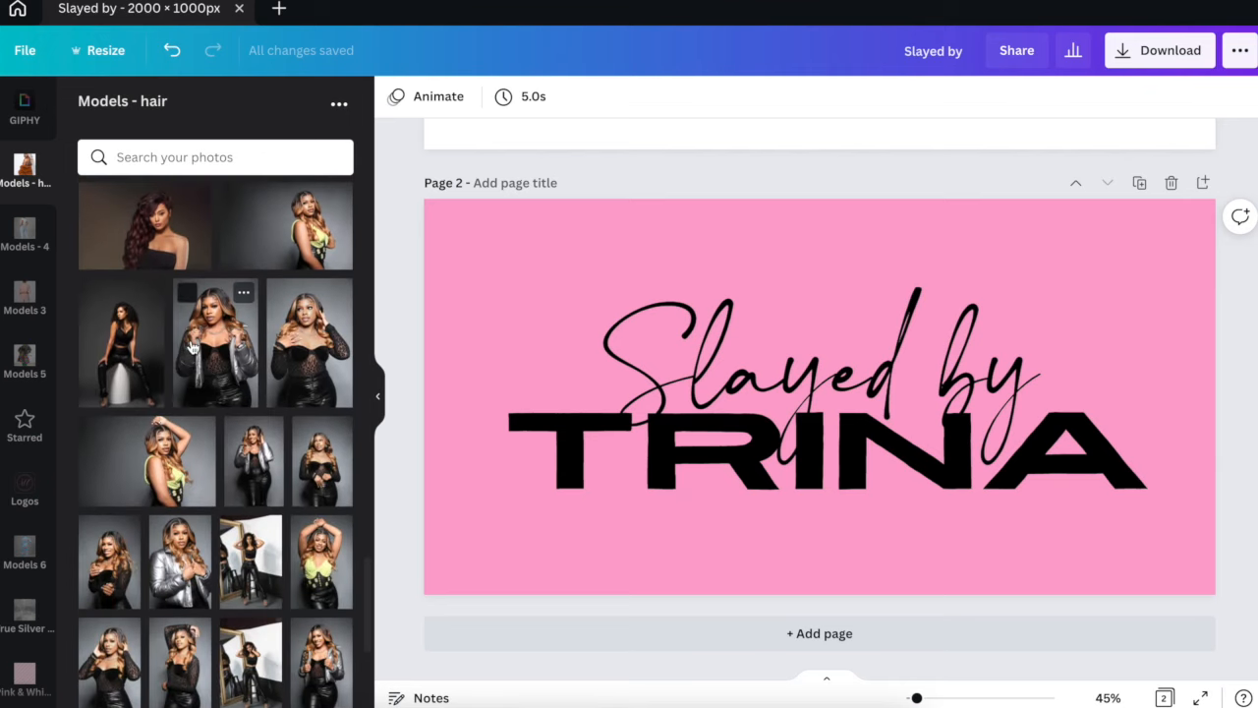
click(227, 462)
Remove the model photo's background and enlarge the cut-out against the lower right of the page.
click(393, 101)
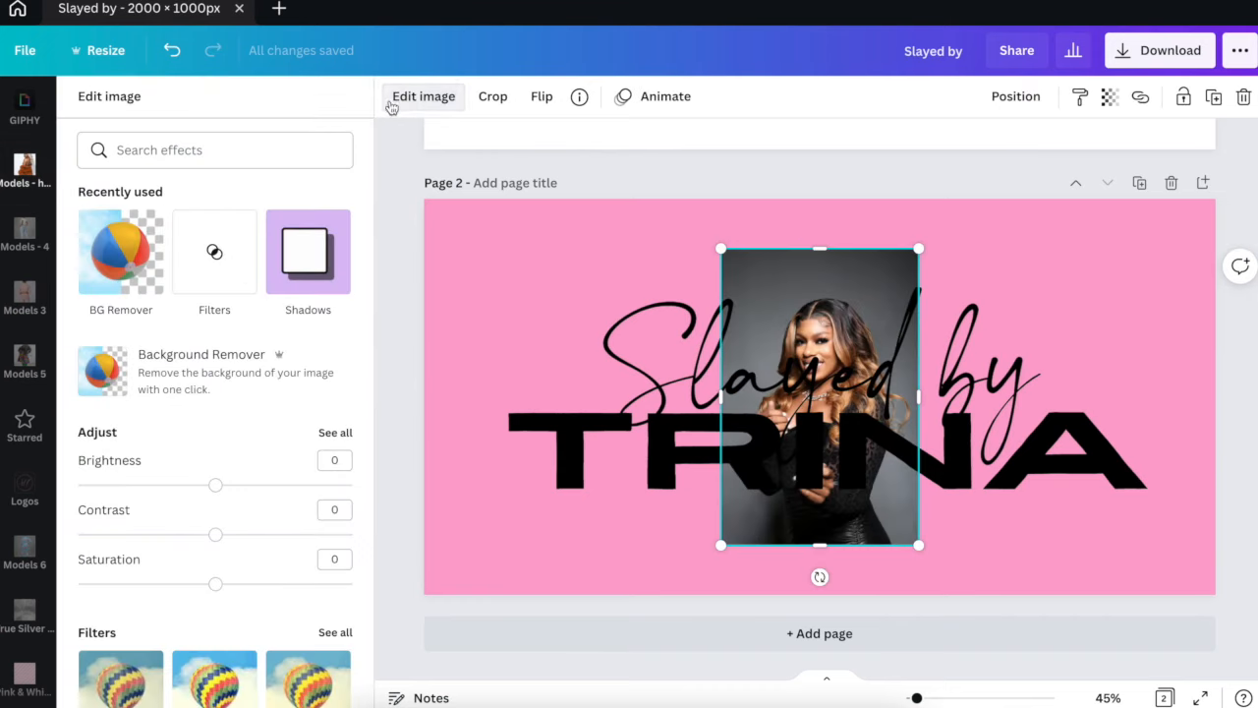
click(131, 244)
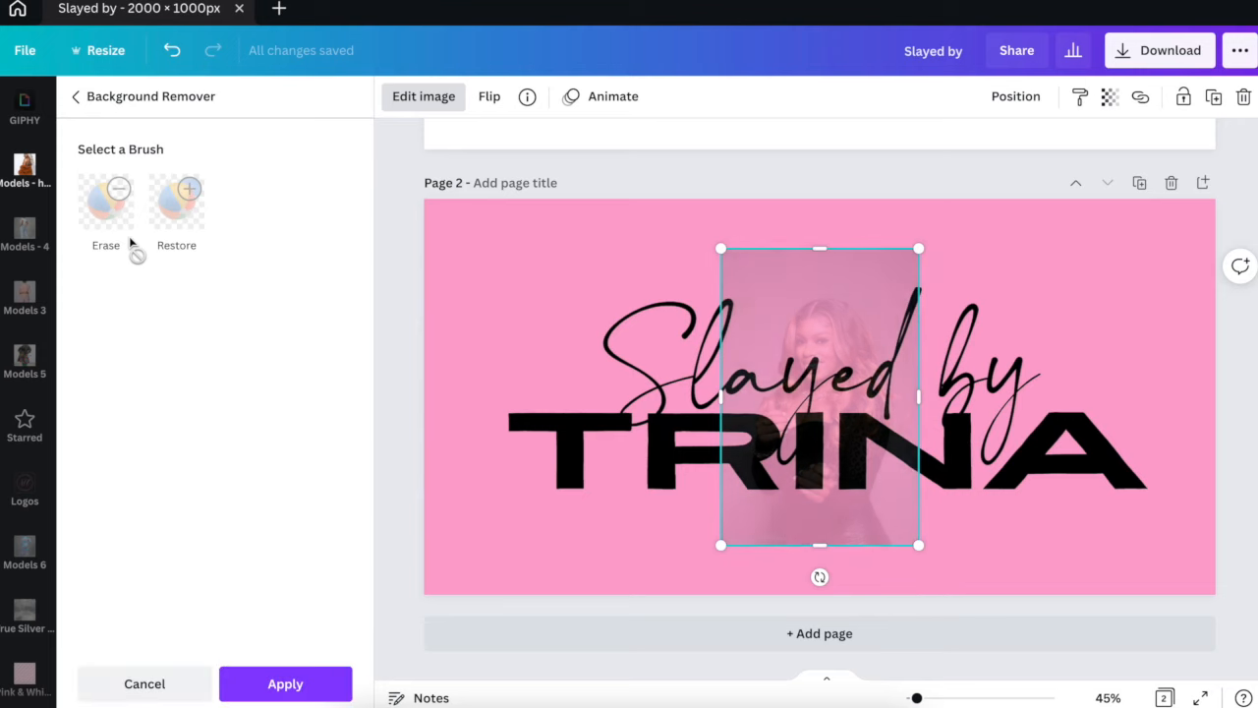
click(285, 683)
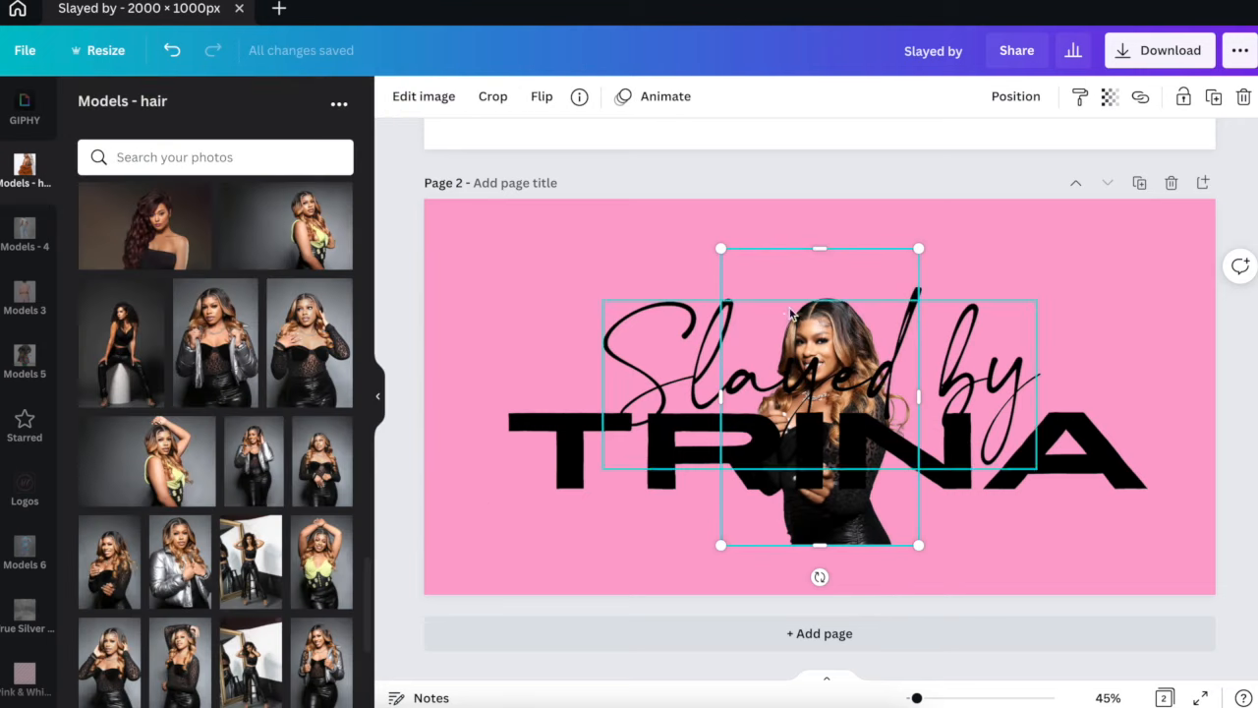
drag(808, 272, 1101, 287)
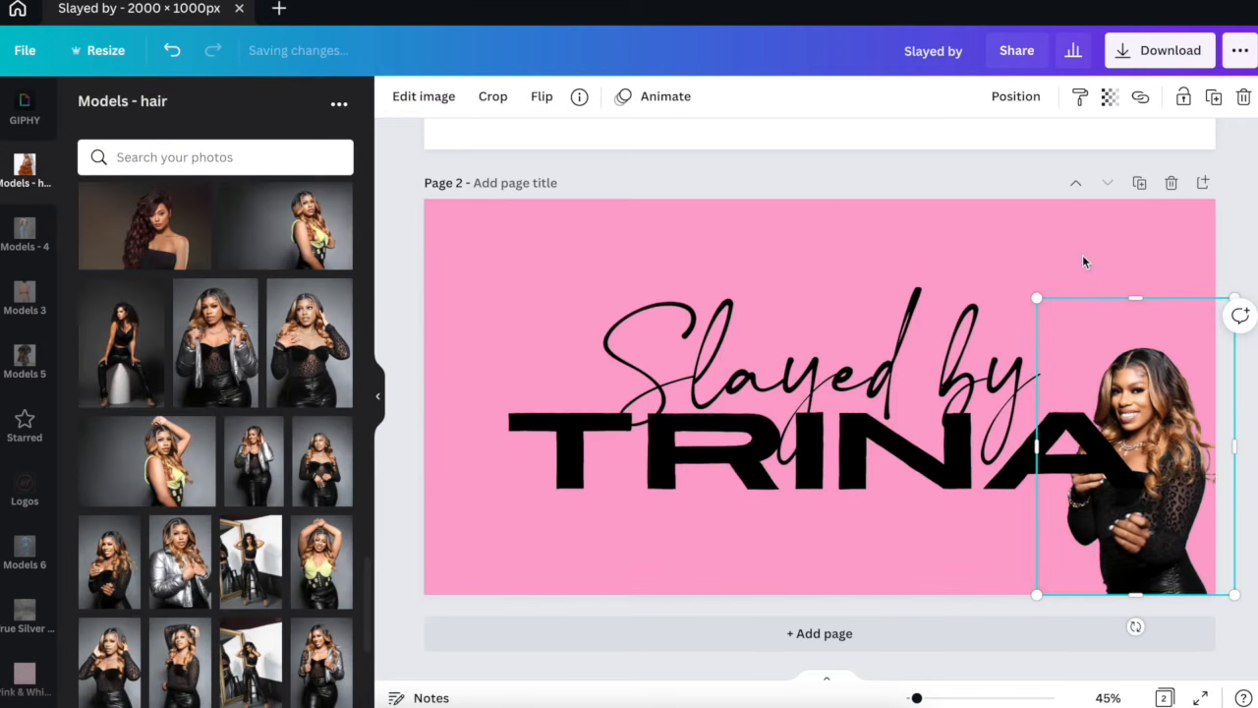
drag(995, 282, 863, 203)
Shrink the name text to size 173 and shift it left of the model, with "Slayed by" overlapping it.
drag(713, 471, 644, 466)
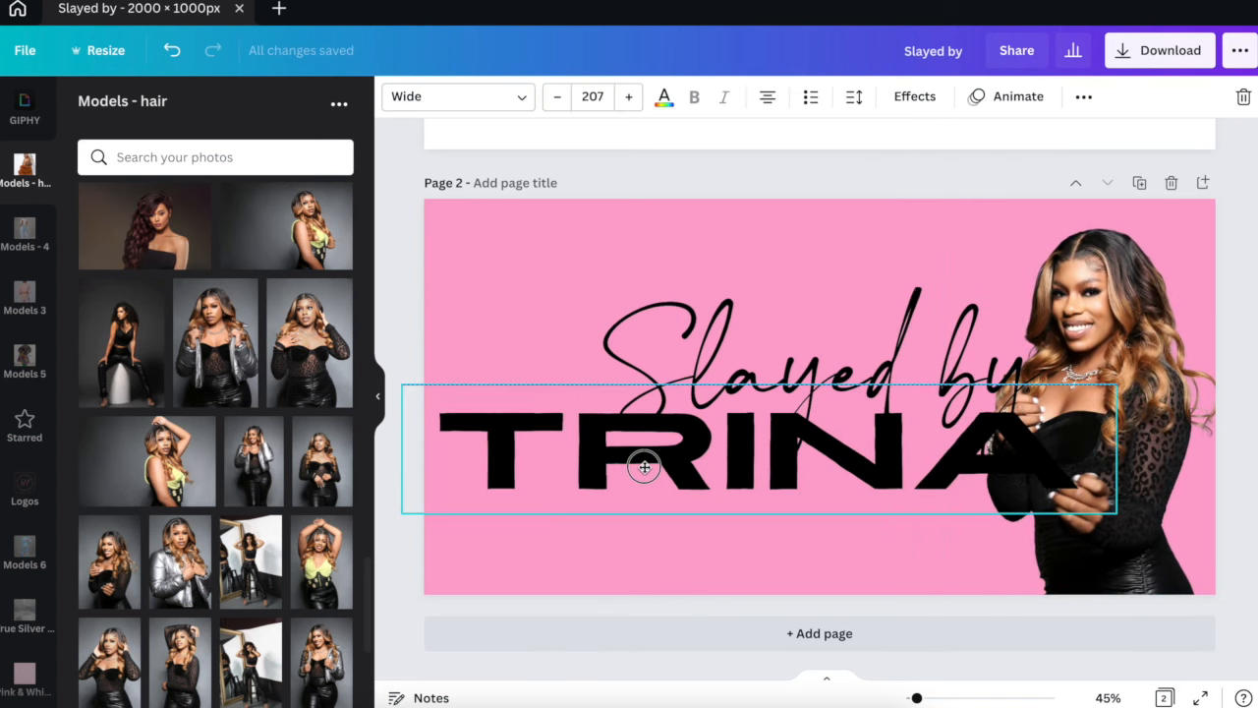
drag(1118, 387, 1003, 407)
drag(905, 348, 784, 377)
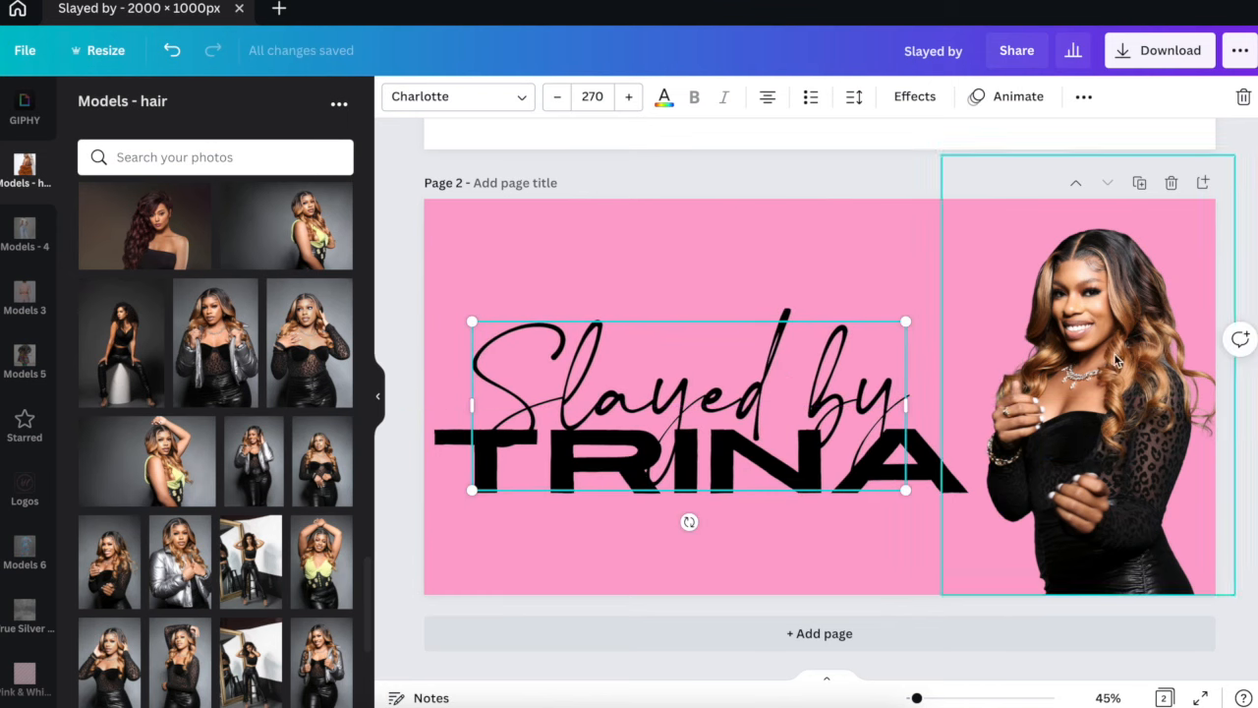
Crop the bottom of the model photo, enlarge it and rest it on the page's lower edge.
click(1073, 460)
drag(1085, 594, 1084, 541)
drag(938, 543, 900, 591)
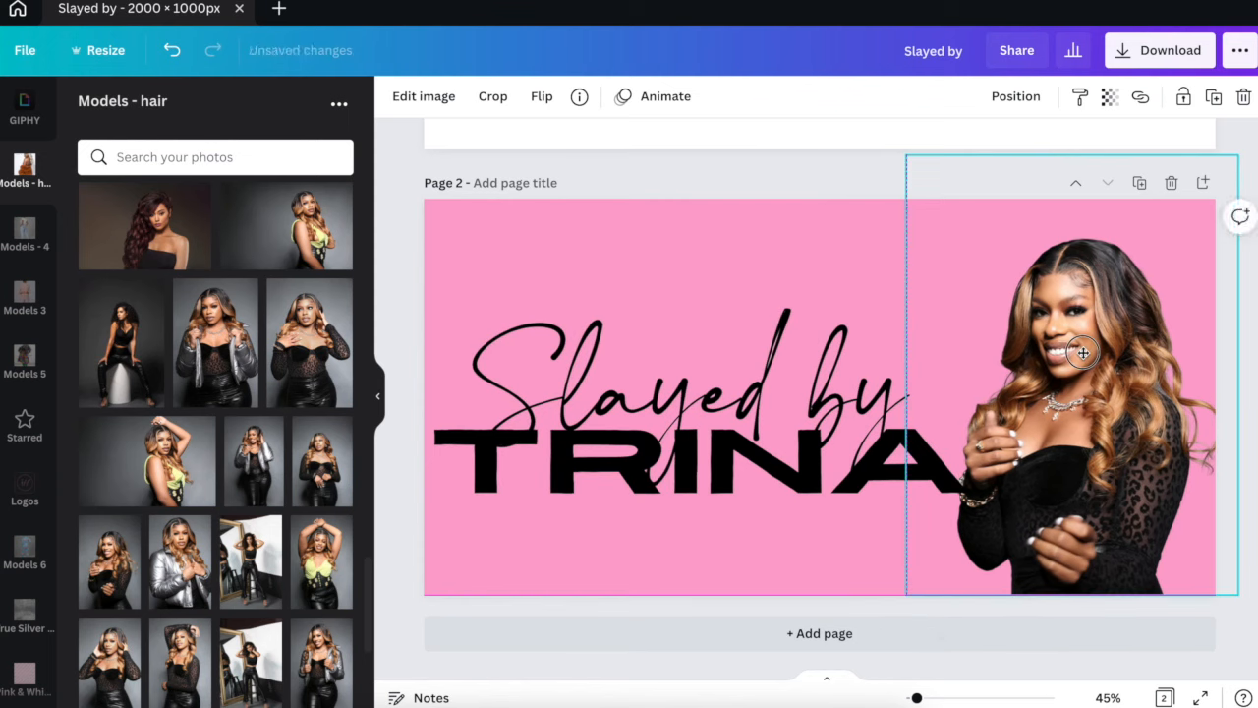
click(753, 239)
Add a square shape and stretch it into a thin full-width strip along the page's upper edge.
scroll(5, 142, up, 5)
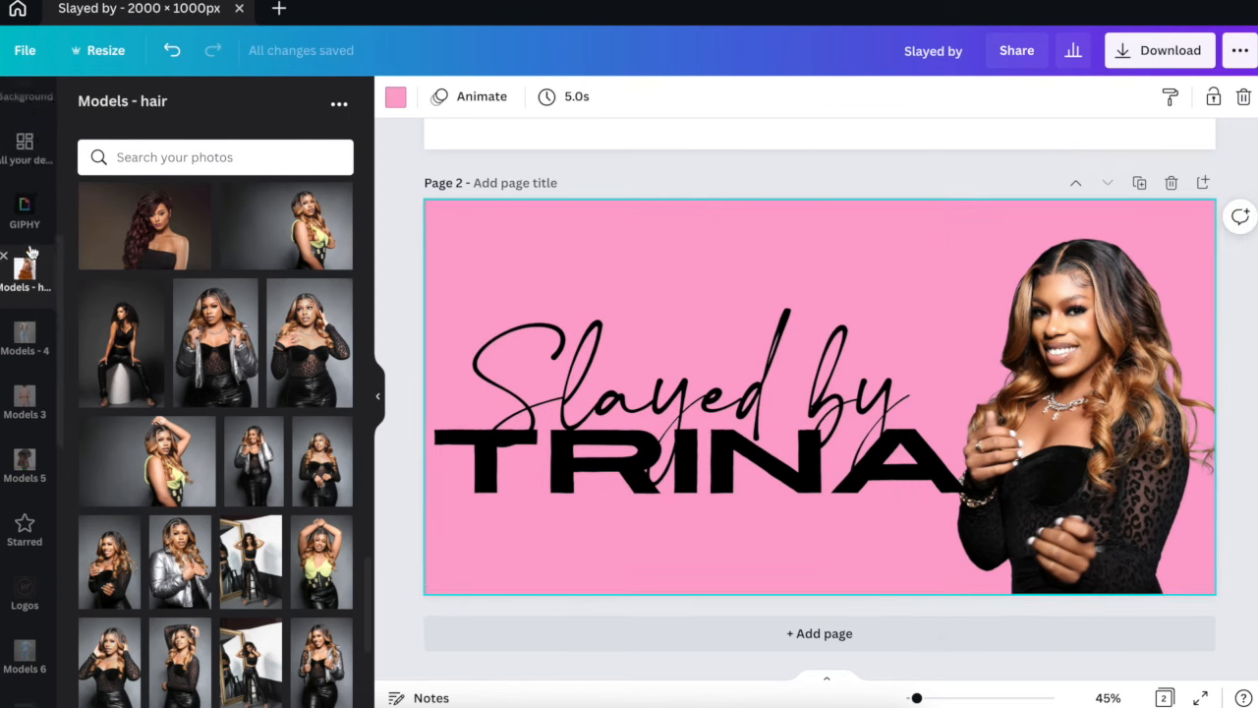
scroll(26, 338, up, 3)
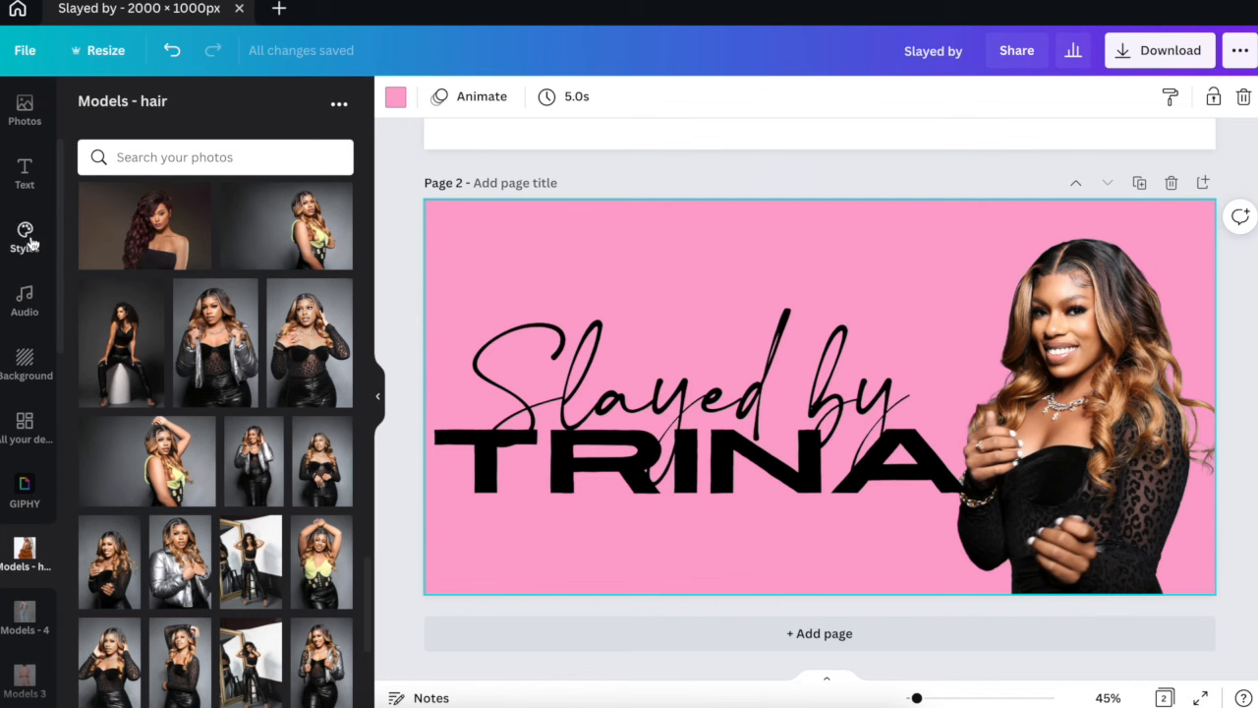
scroll(27, 206, up, 2)
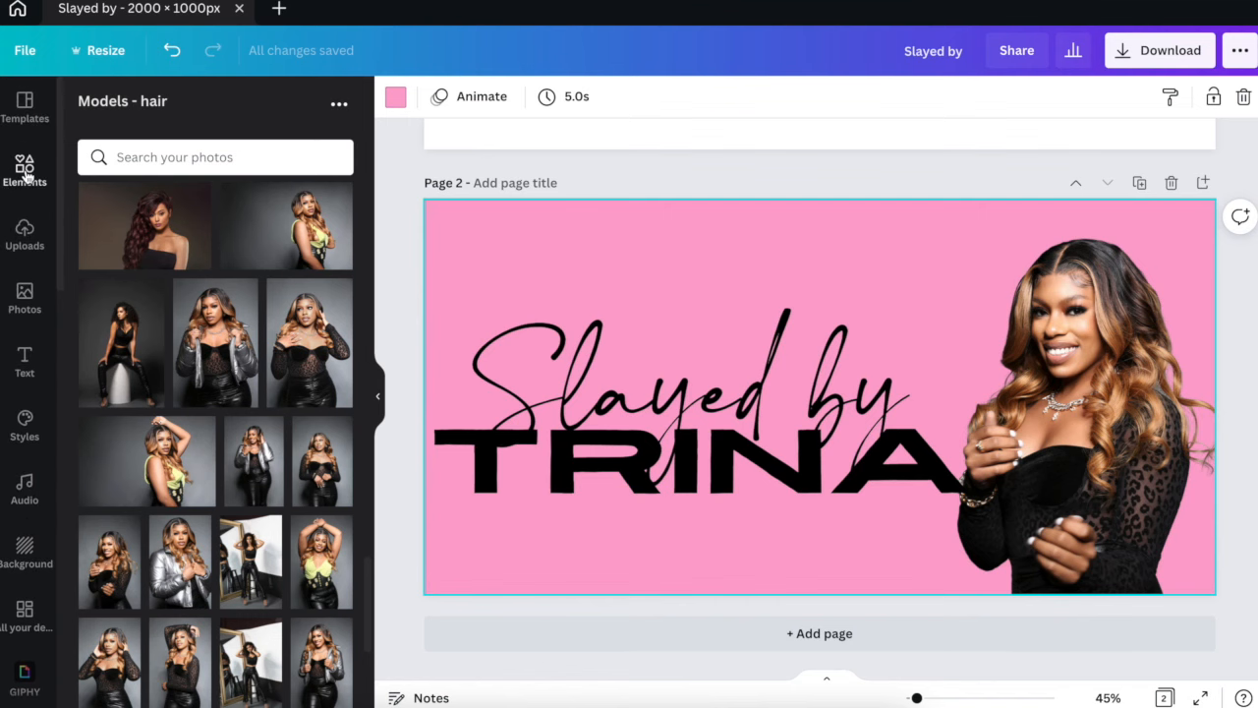
click(25, 169)
click(306, 108)
click(160, 365)
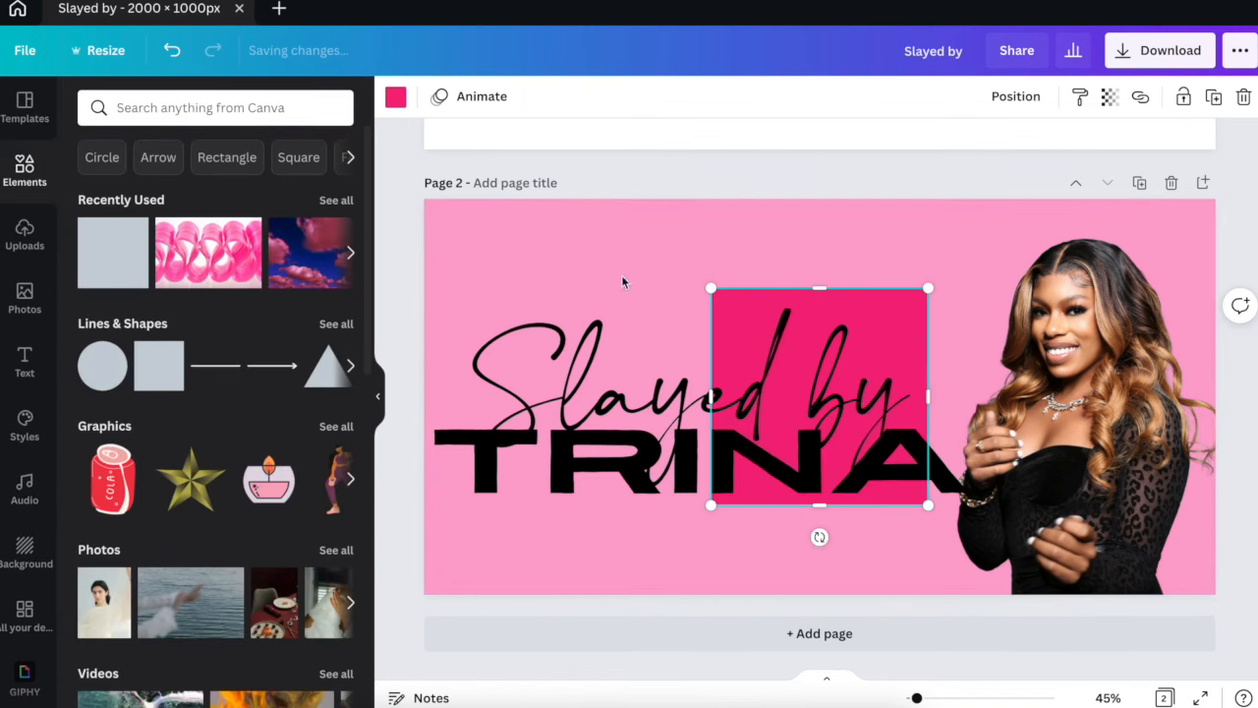
drag(911, 311, 635, 239)
drag(643, 305, 1216, 216)
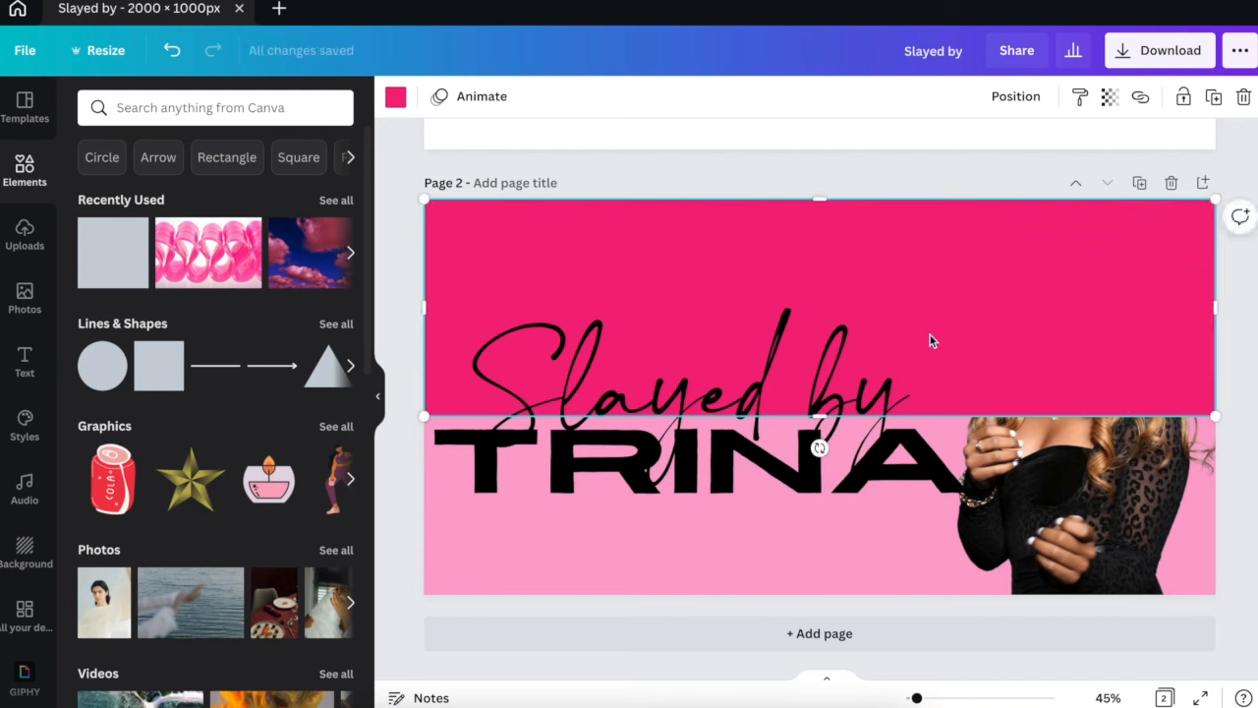
drag(826, 412, 842, 250)
Duplicate the name text, move the copy up over the strip and change its wording to "READY TO BE".
click(589, 462)
key(ctrl+d)
drag(590, 479, 590, 270)
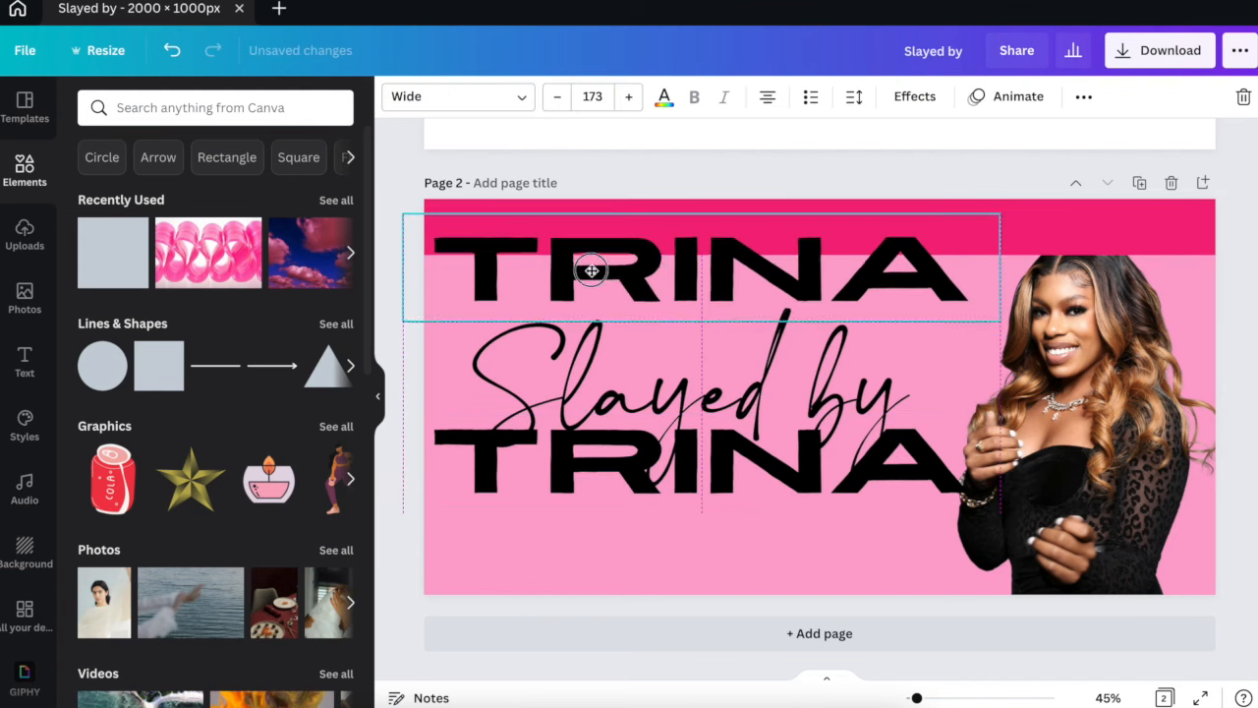
double_click(590, 268)
text(READY TO BE)
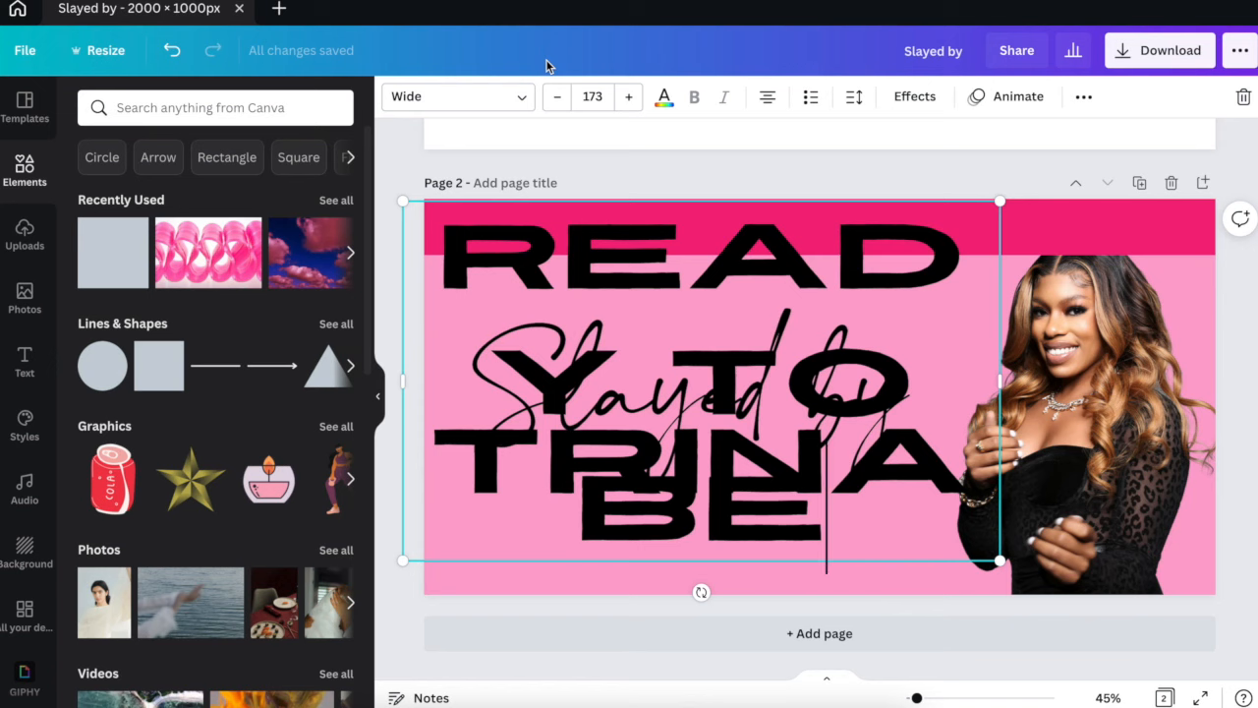
Set "READY TO BE" to size 88, widen its box to keep it on one line and fit it inside the strip.
click(592, 96)
scroll(615, 315, down, 5)
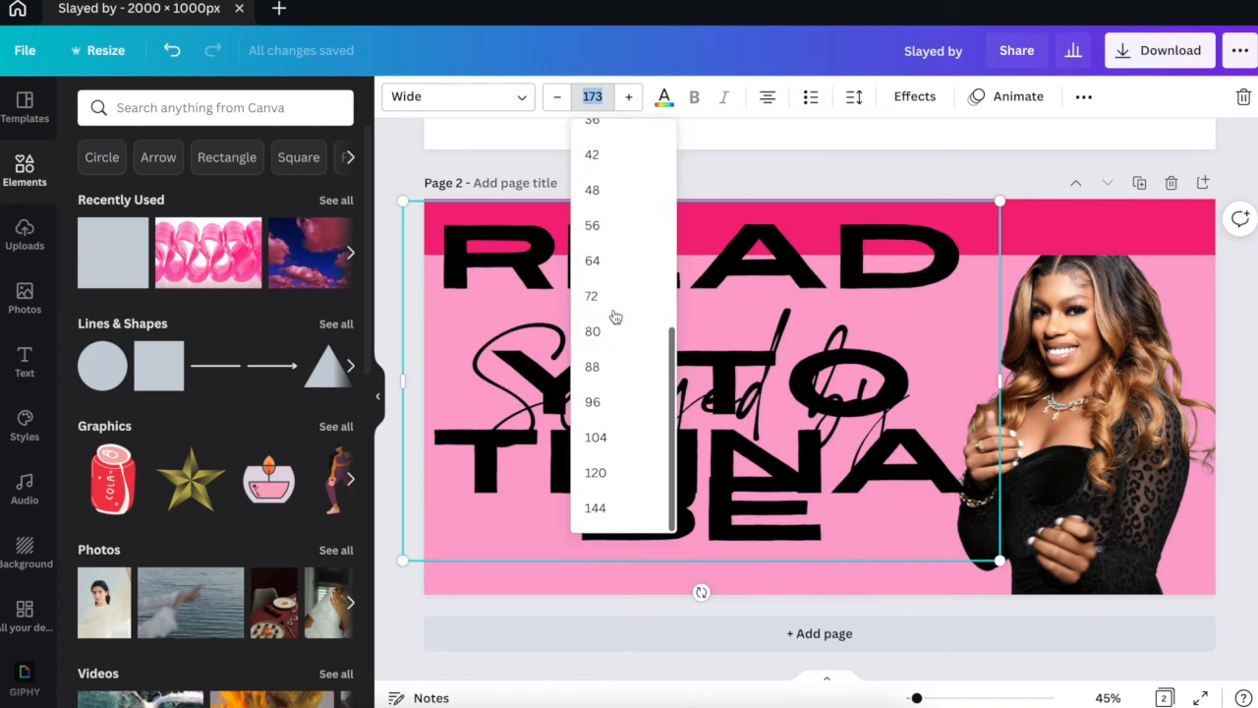
click(593, 365)
drag(999, 263, 1177, 263)
drag(710, 222, 725, 216)
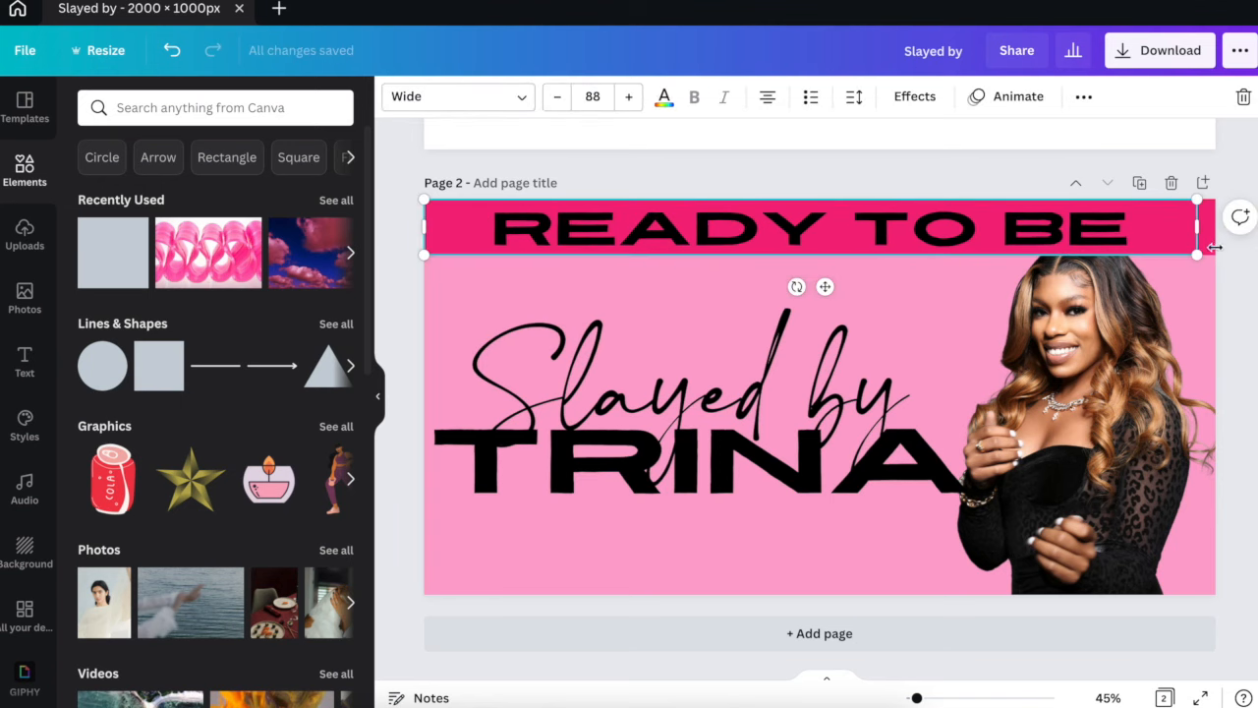
click(409, 300)
Recolour the upper strip black and its "READY TO BE" text light pink to match the page background.
click(688, 227)
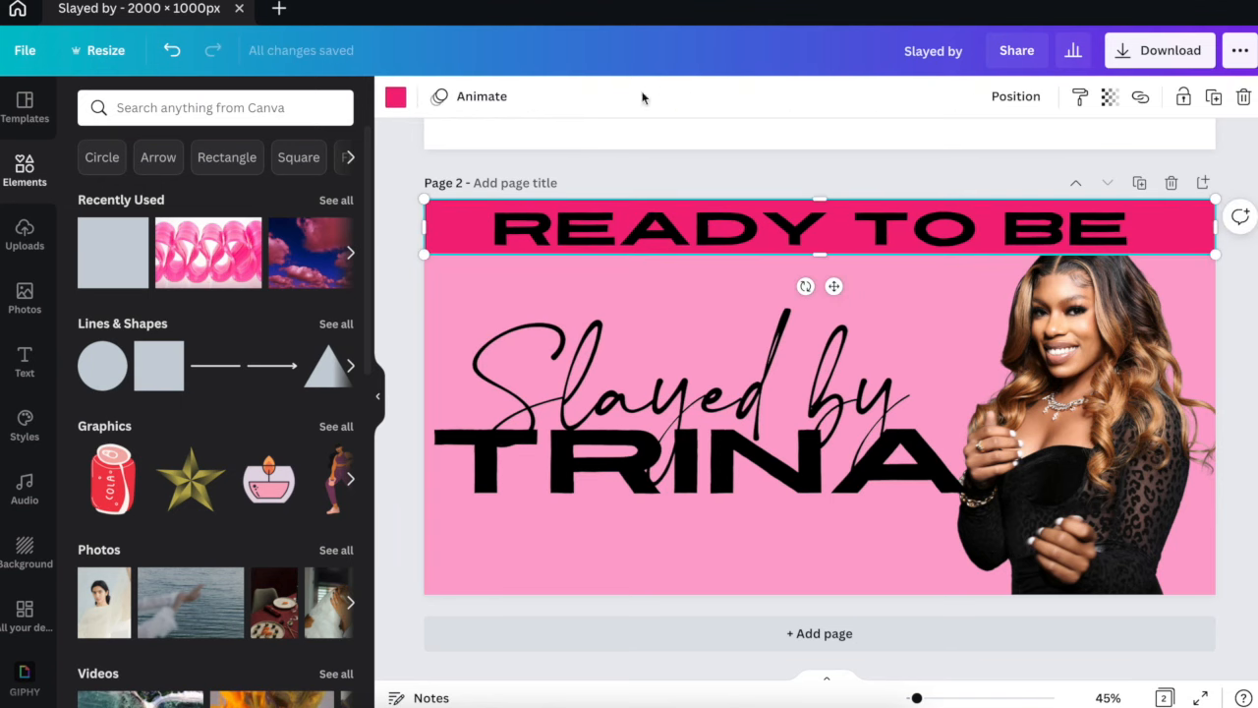
click(396, 95)
click(143, 188)
click(551, 225)
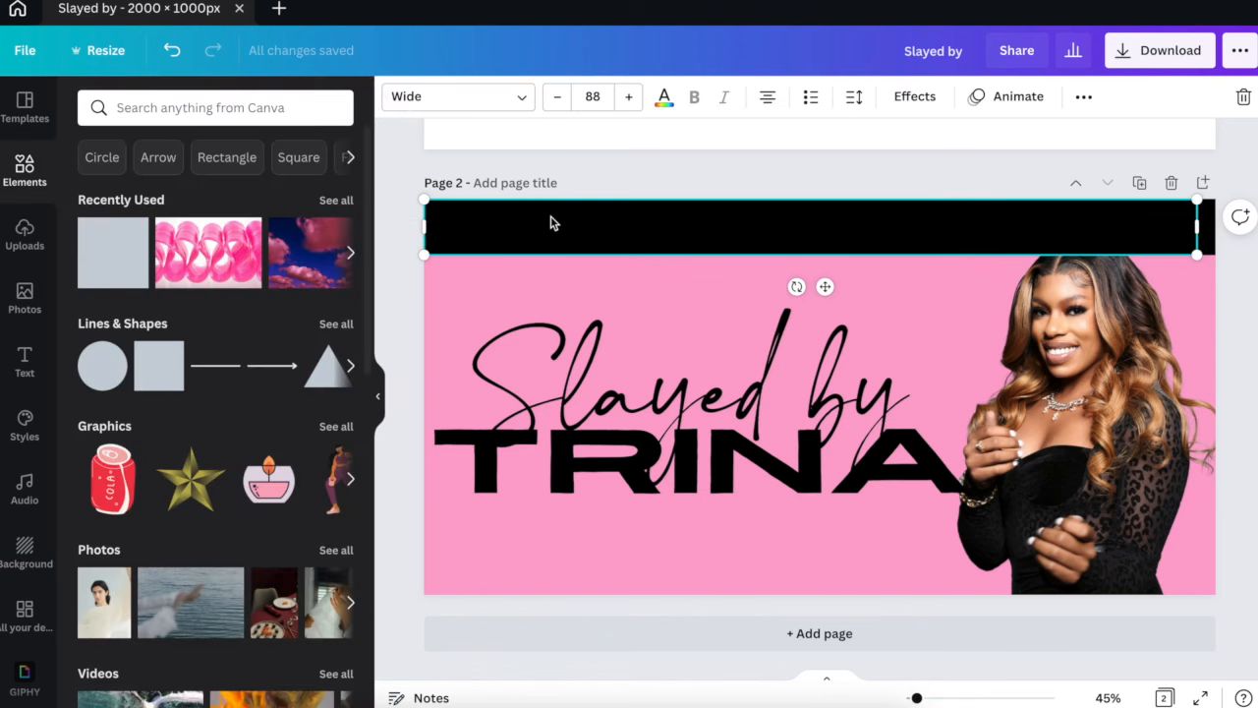
click(658, 104)
click(188, 188)
click(395, 317)
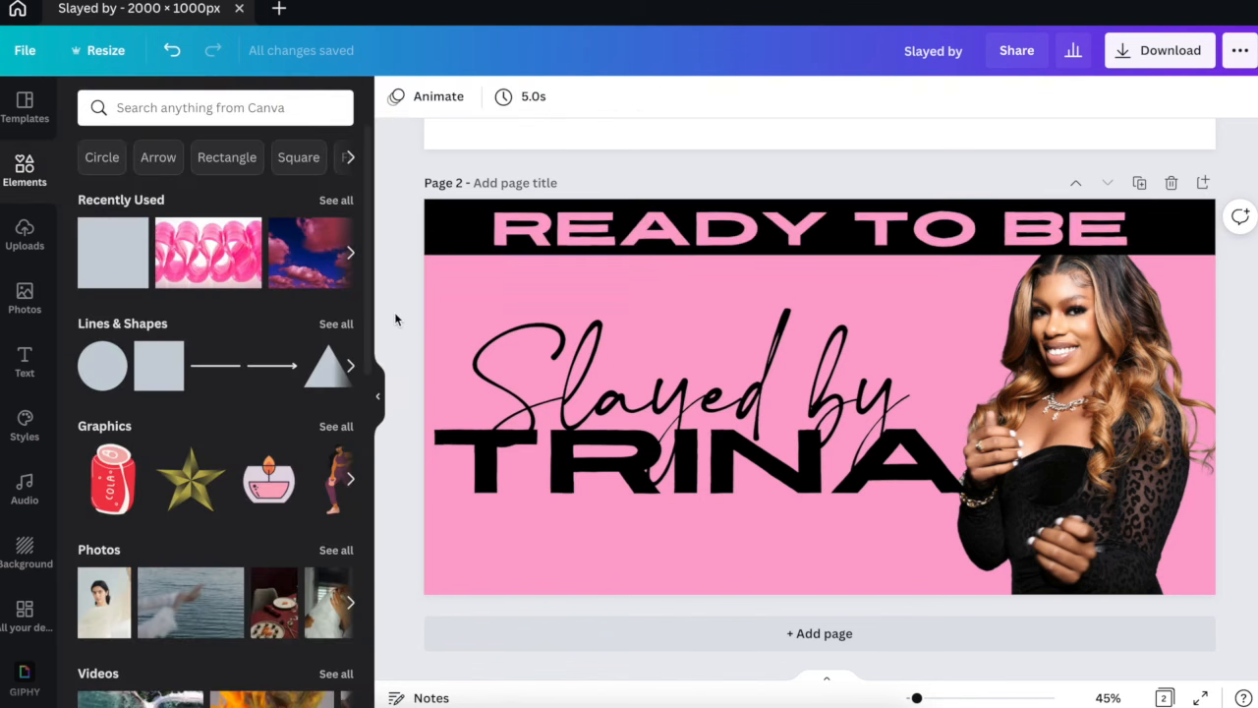
Set "READY TO BE" to size 72, left-align it, centre it vertically in the black strip and narrow its box to fit the words.
click(1070, 342)
click(783, 226)
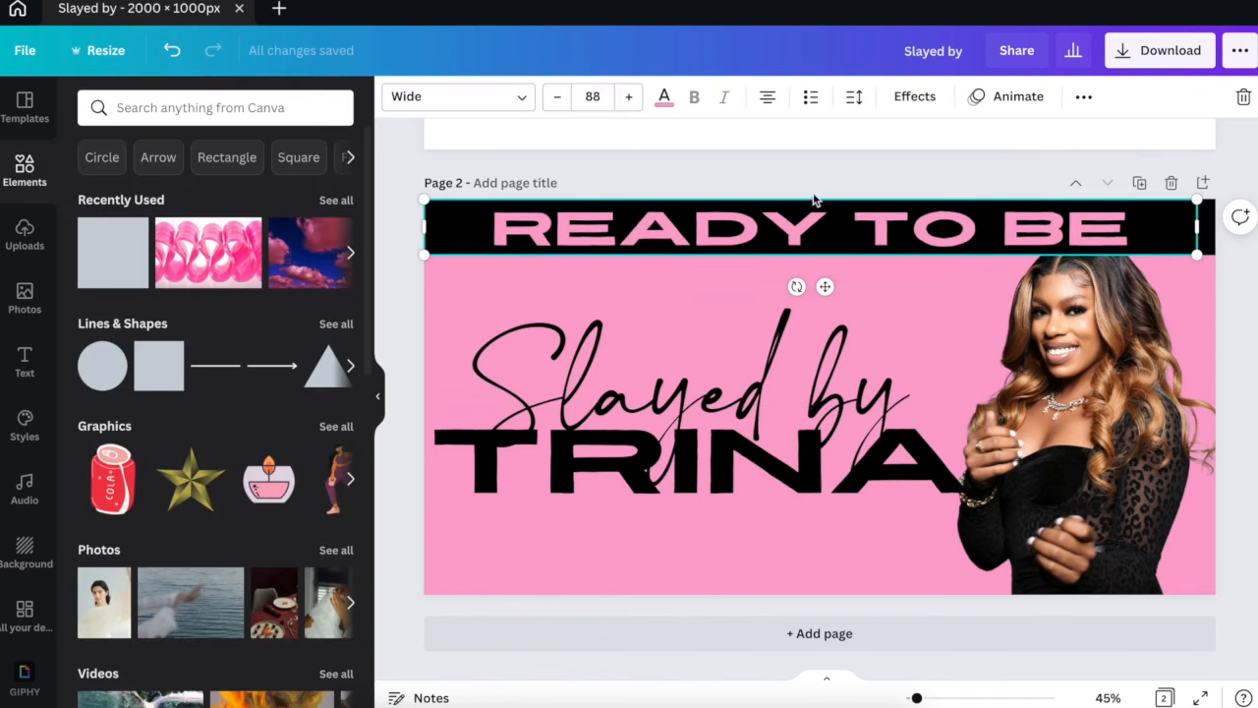
click(596, 102)
click(597, 291)
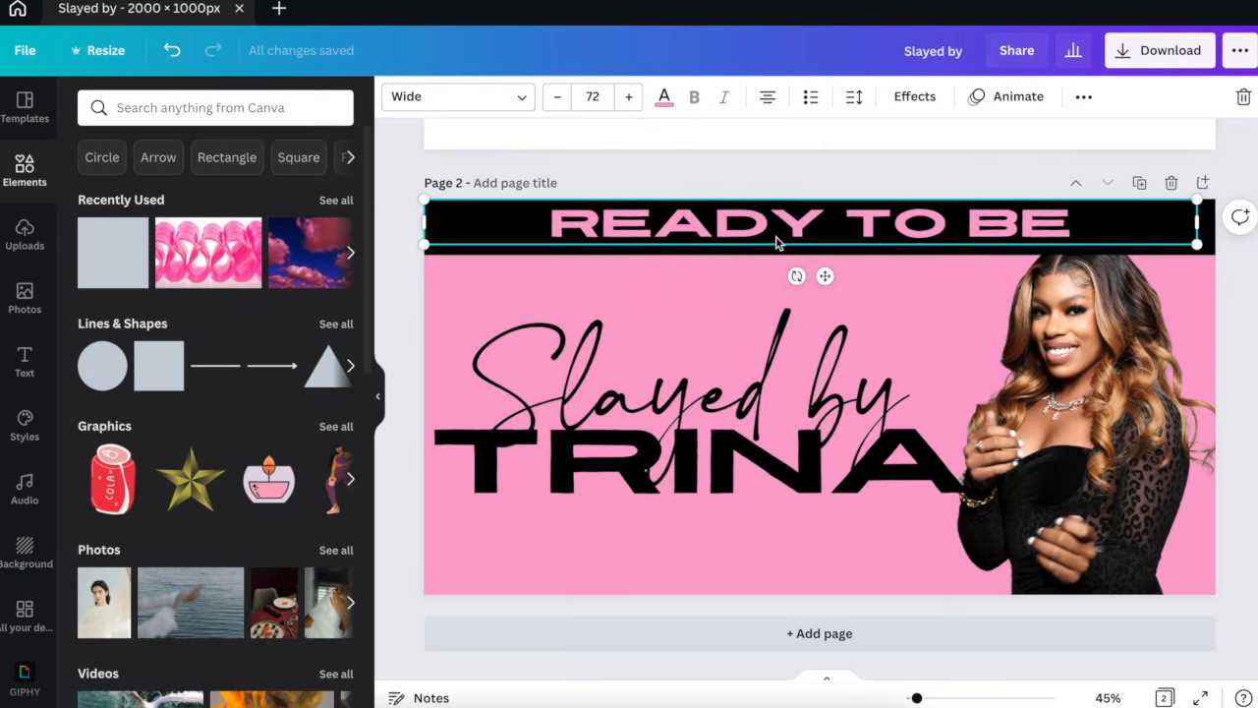
click(768, 98)
mouse_move(595, 221)
mouse_down()
mouse_move(626, 219)
mouse_move(612, 218)
mouse_up()
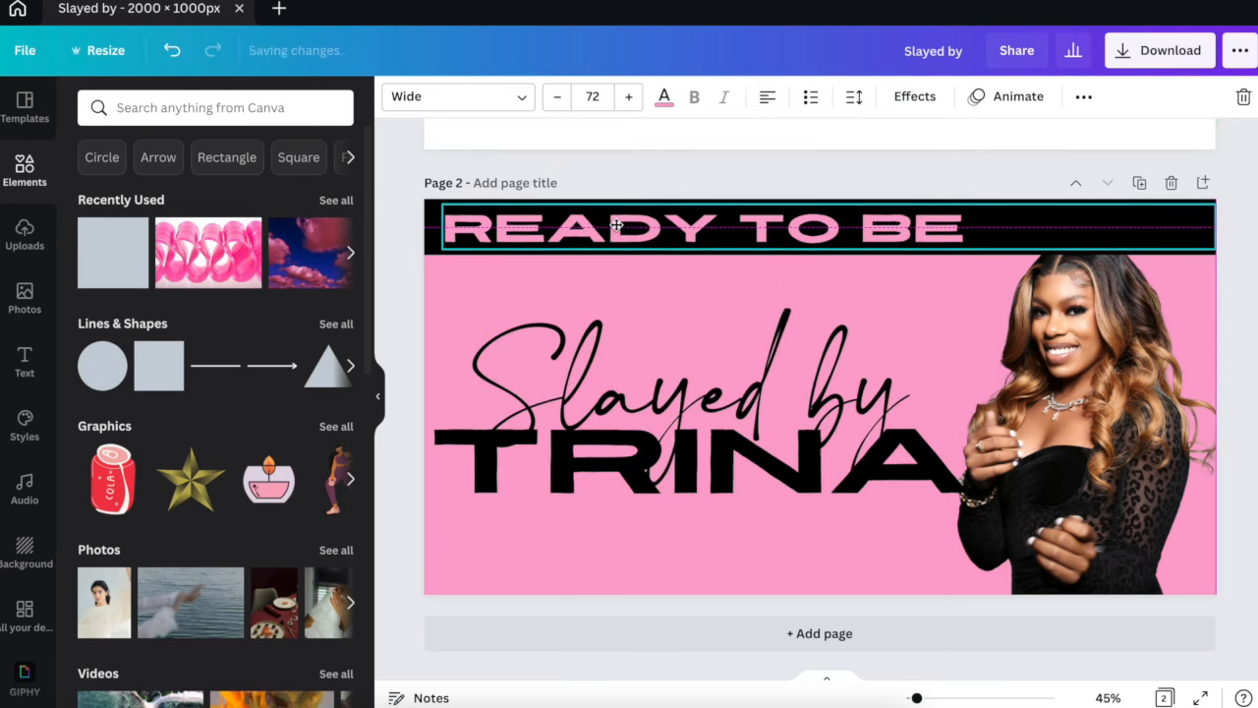
drag(1219, 226, 989, 236)
Bring the model photo in front of the black strip.
click(1023, 285)
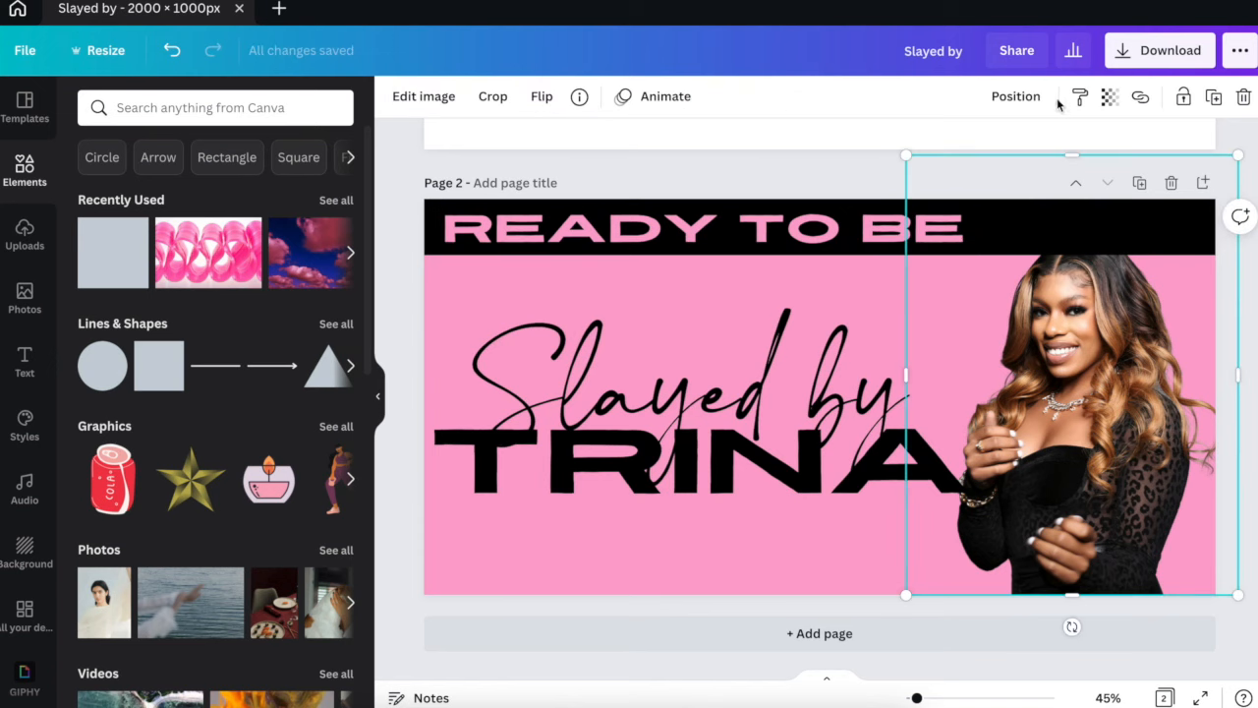
click(1015, 97)
click(845, 164)
Crop the empty margins around the model photo, enlarge it and shift it toward the page's right edge.
click(1058, 281)
drag(1072, 154, 1072, 216)
drag(907, 404, 940, 410)
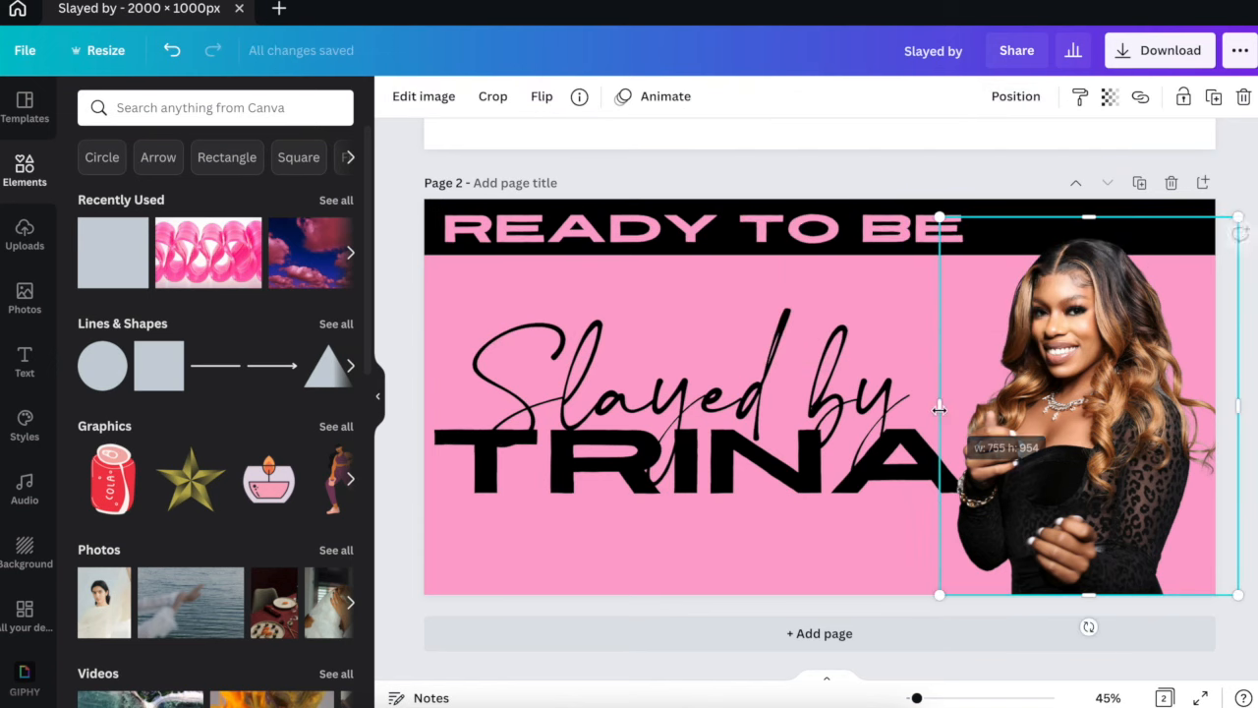
drag(1243, 403, 1234, 403)
drag(941, 217, 903, 188)
drag(1047, 408, 1079, 409)
Lower the name text slightly and raise "Slayed by" so it sits centred above the name.
click(781, 450)
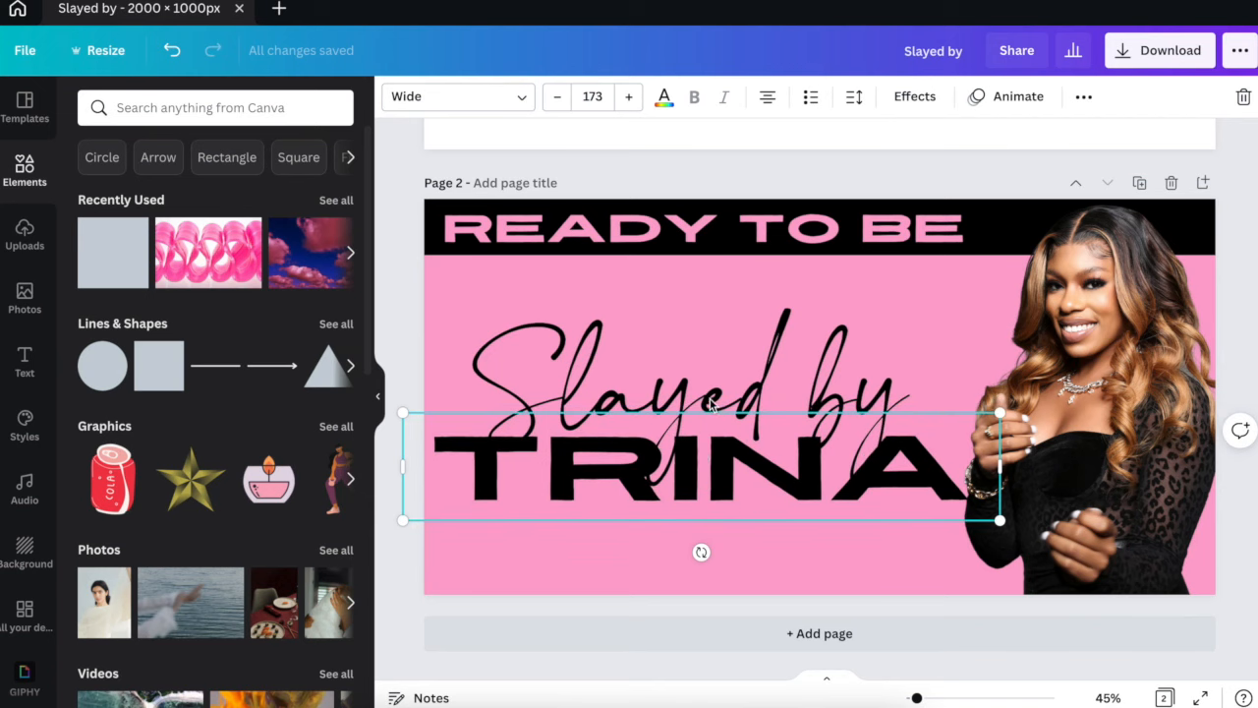
drag(723, 350, 733, 322)
click(597, 477)
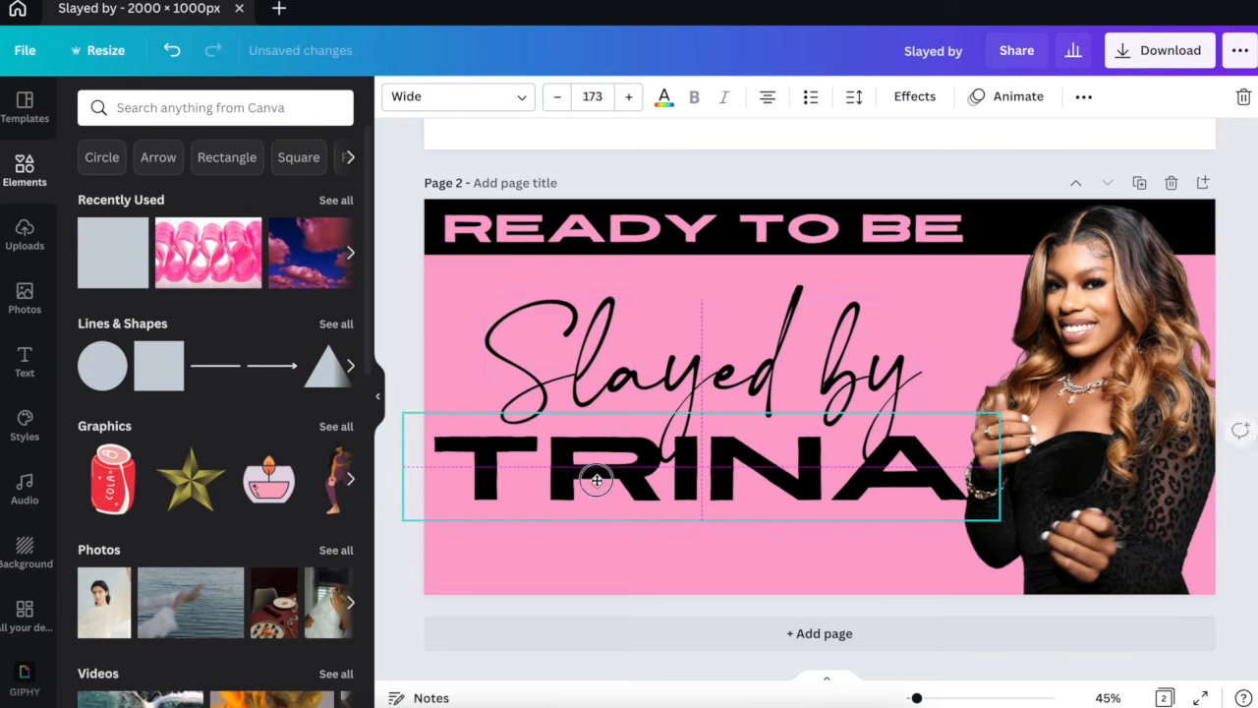
click(667, 227)
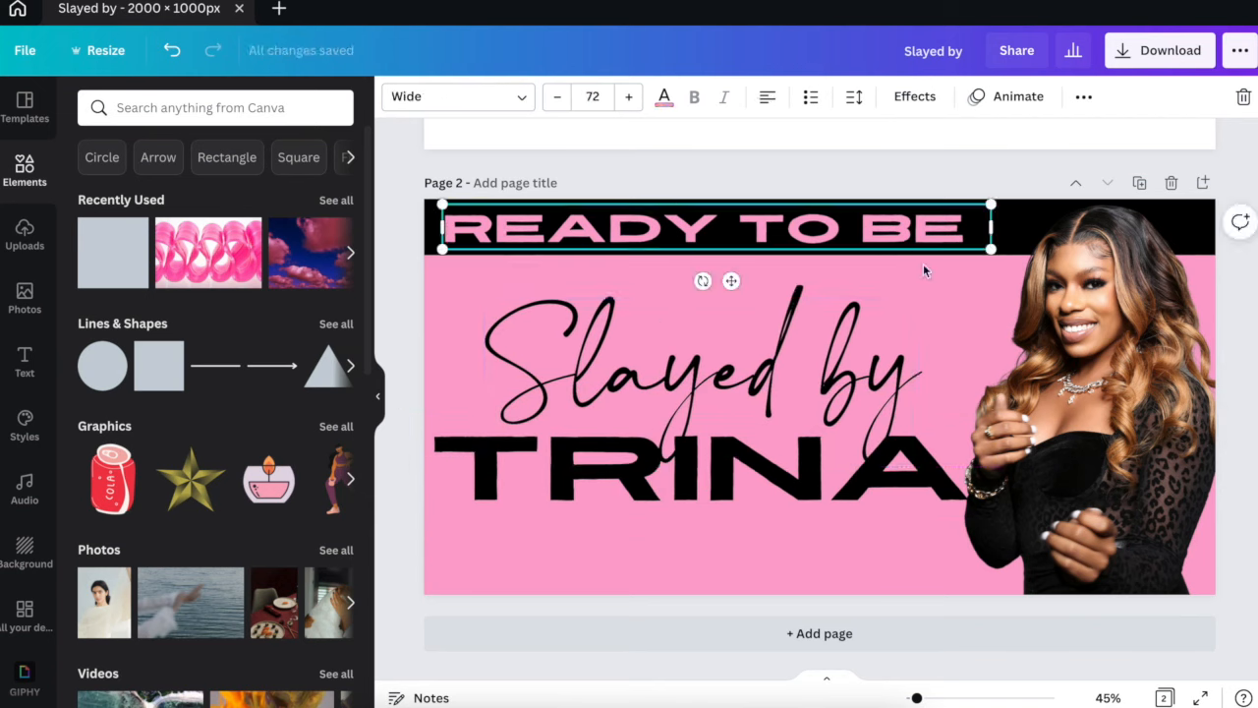
click(1021, 379)
drag(946, 183, 945, 184)
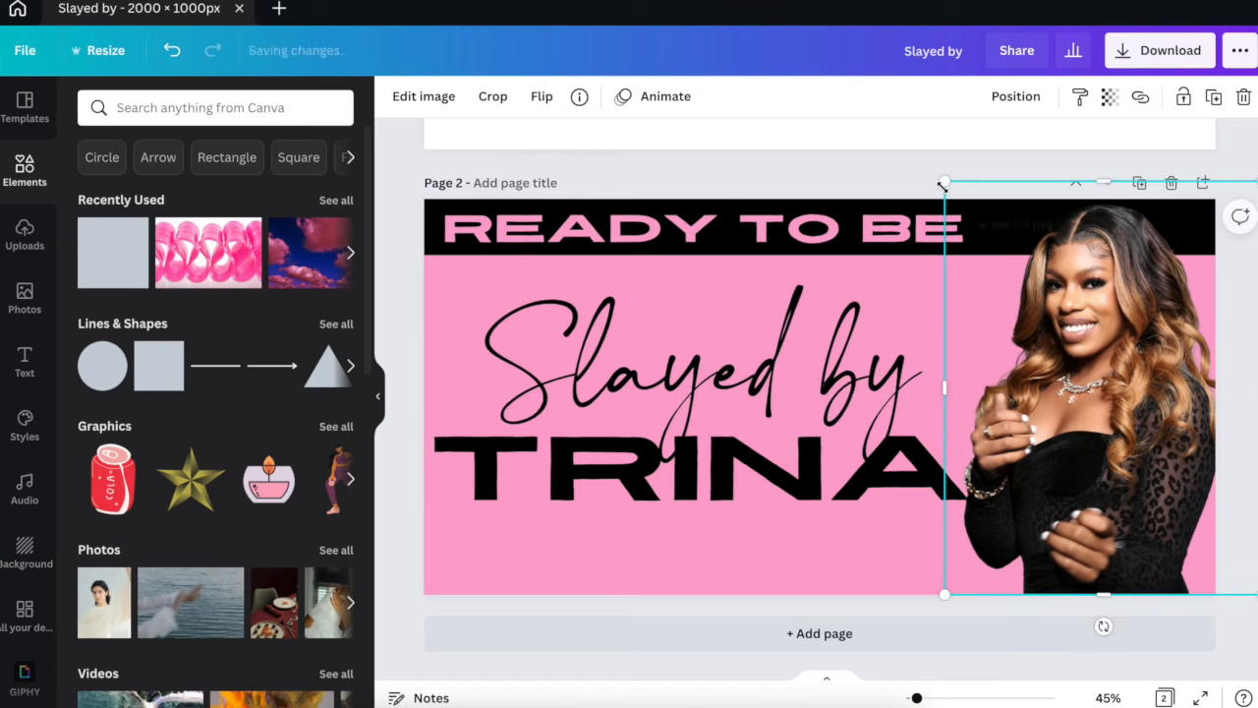
click(399, 265)
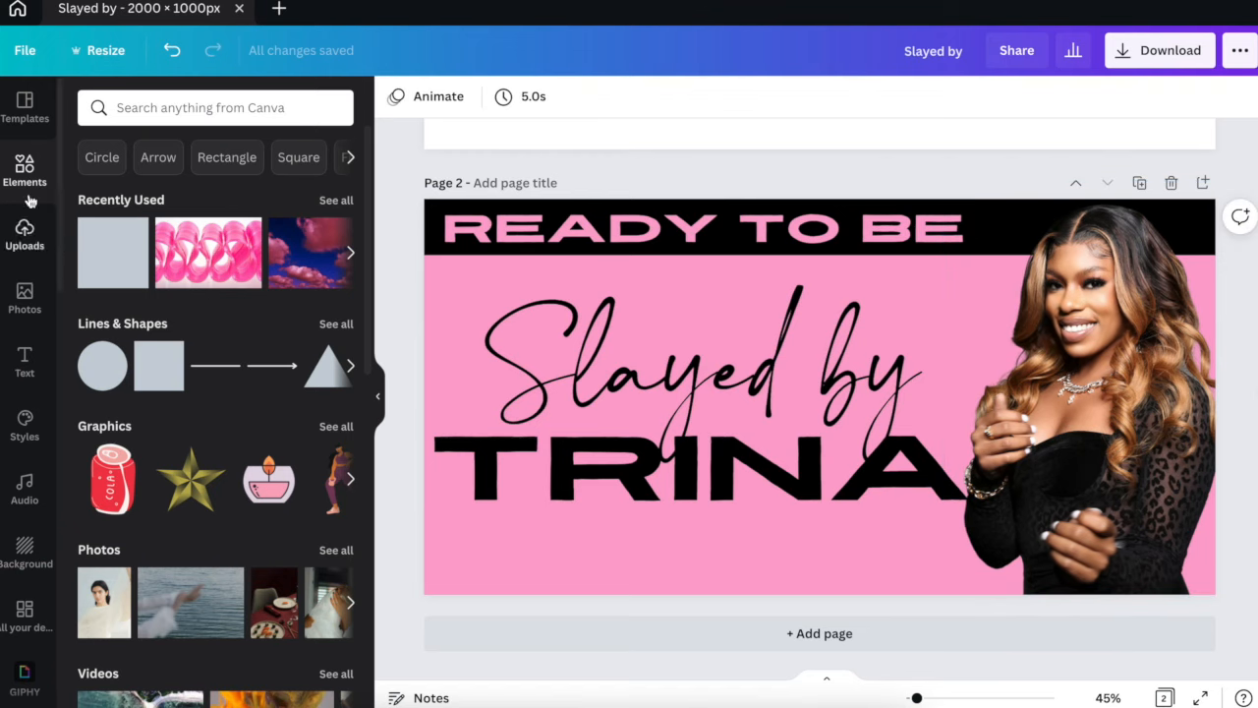
Search the elements for "silver" and limit the results to free photos.
click(140, 108)
text(silver)
key(Return)
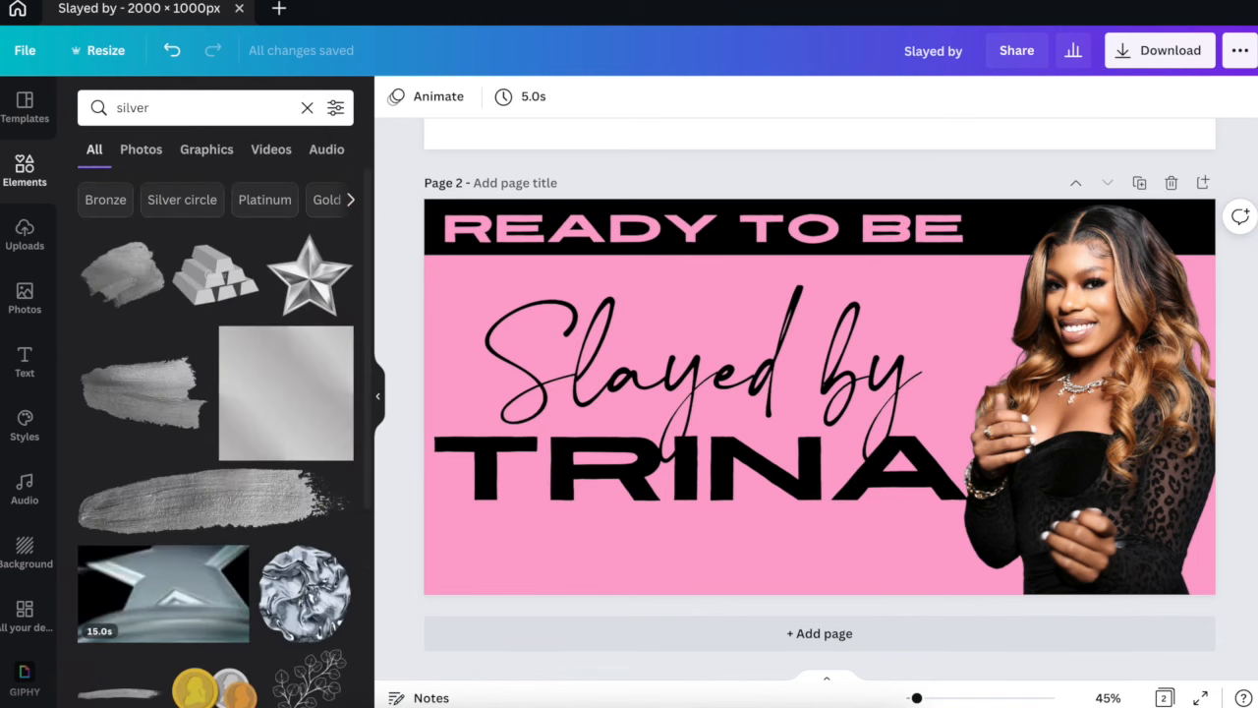
click(335, 109)
click(110, 493)
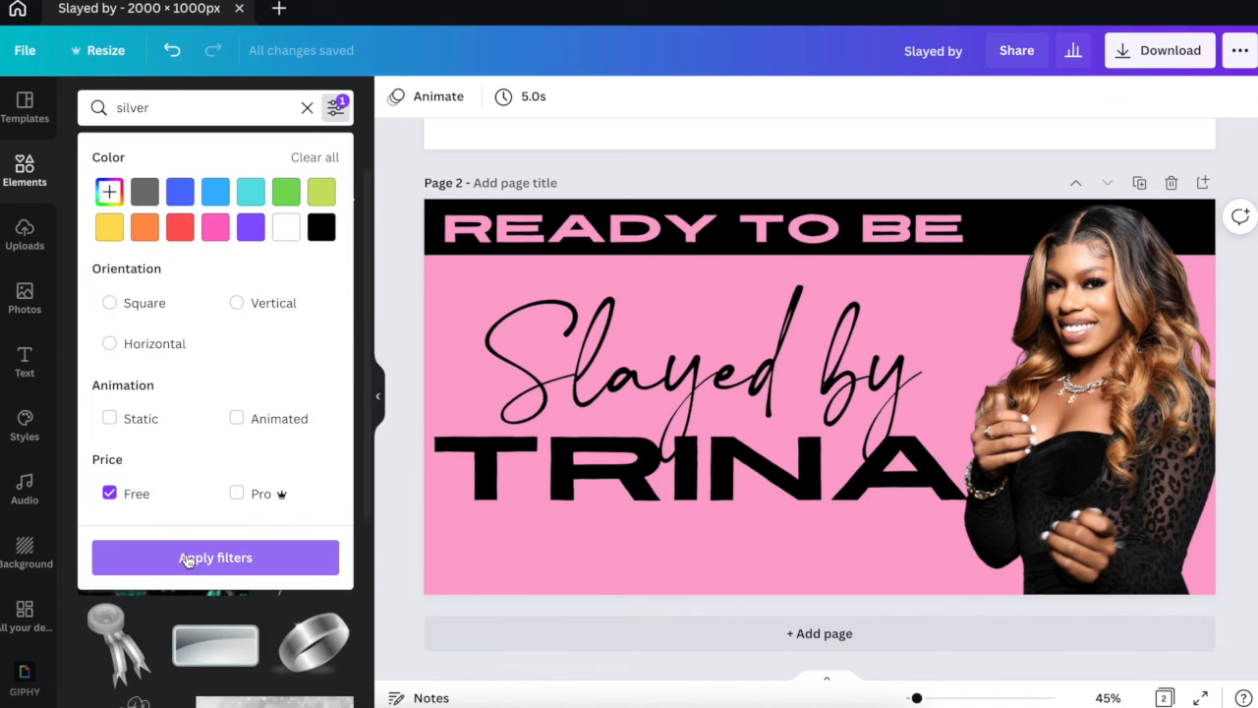
click(183, 556)
click(213, 150)
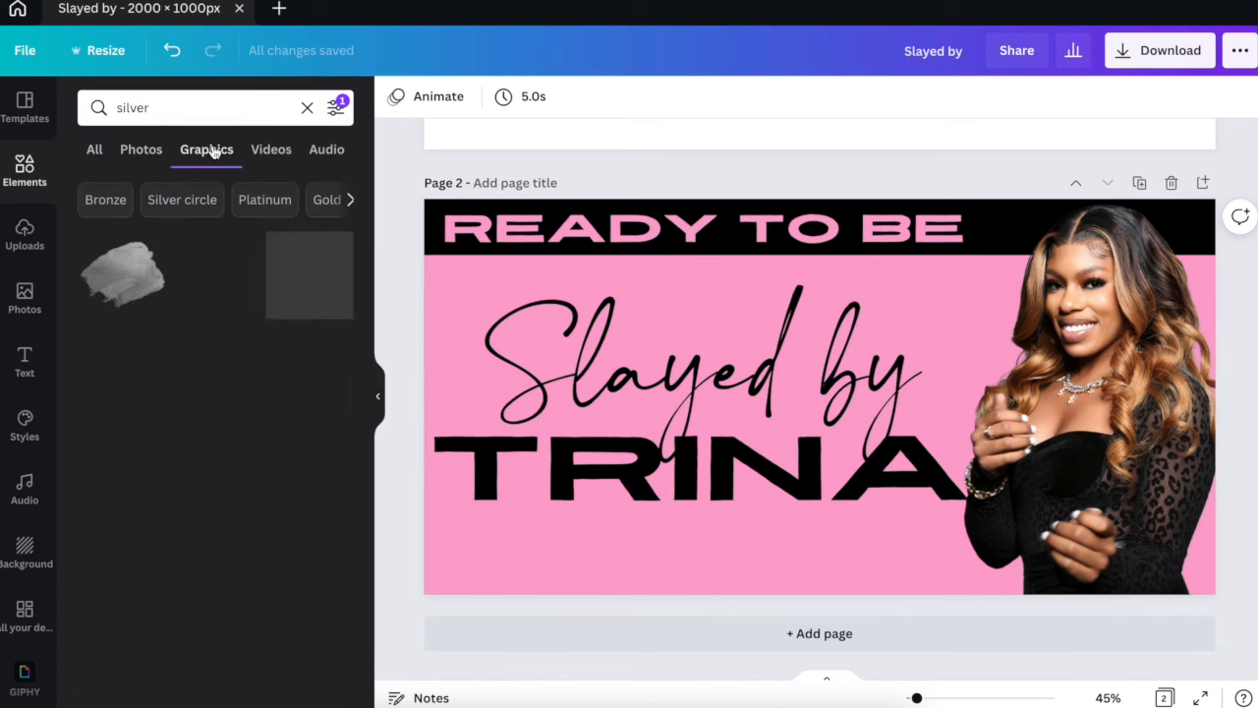
click(147, 151)
Try the brushed silver texture photo on the banner and delete it.
scroll(201, 354, down, 3)
scroll(207, 375, down, 5)
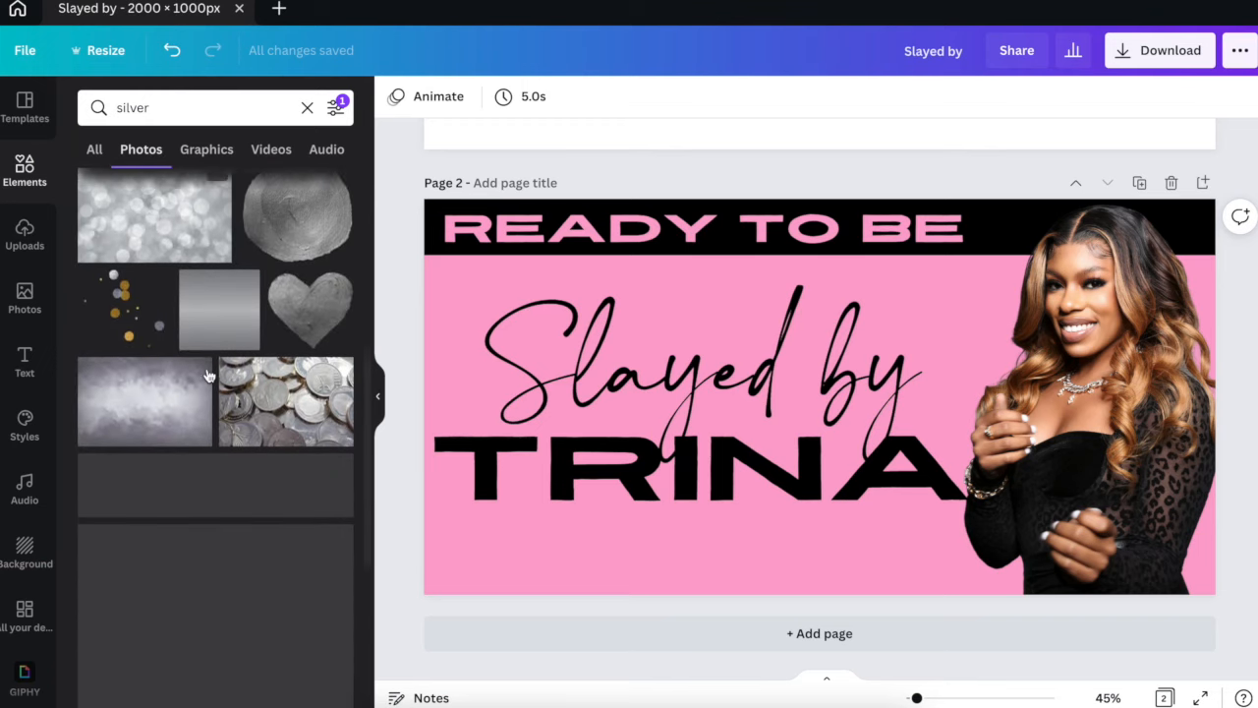
scroll(207, 375, up, 10)
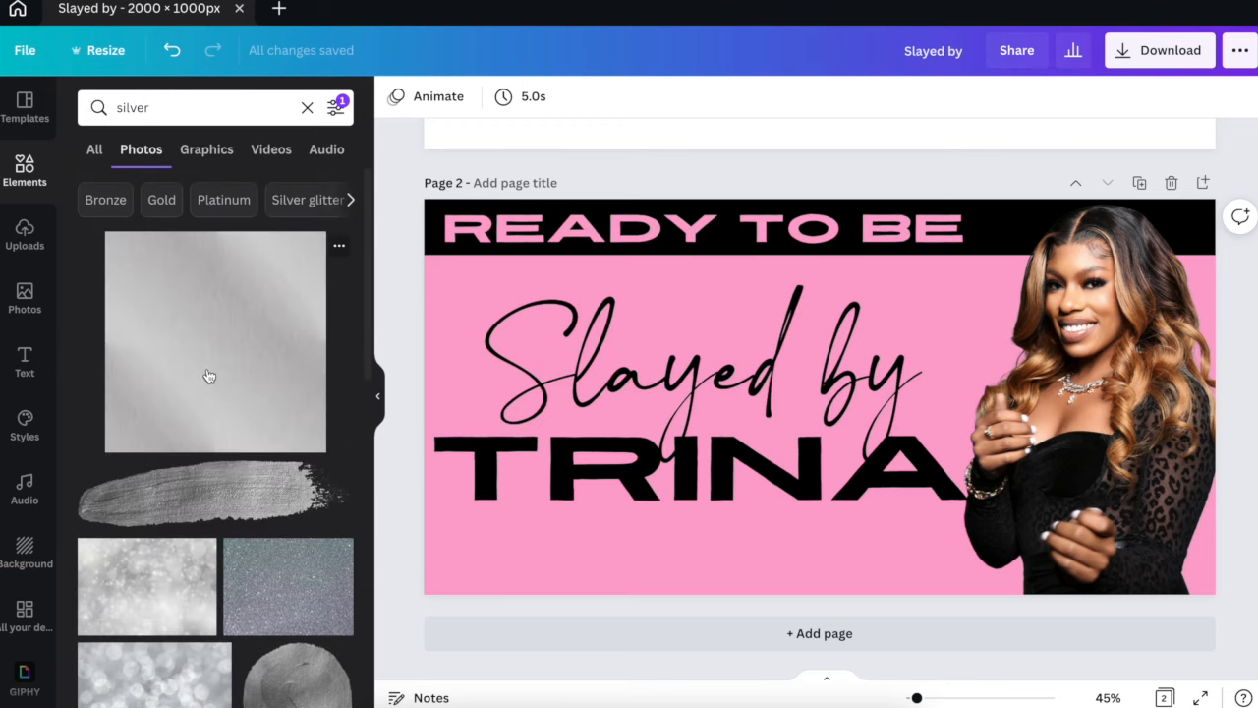
click(225, 391)
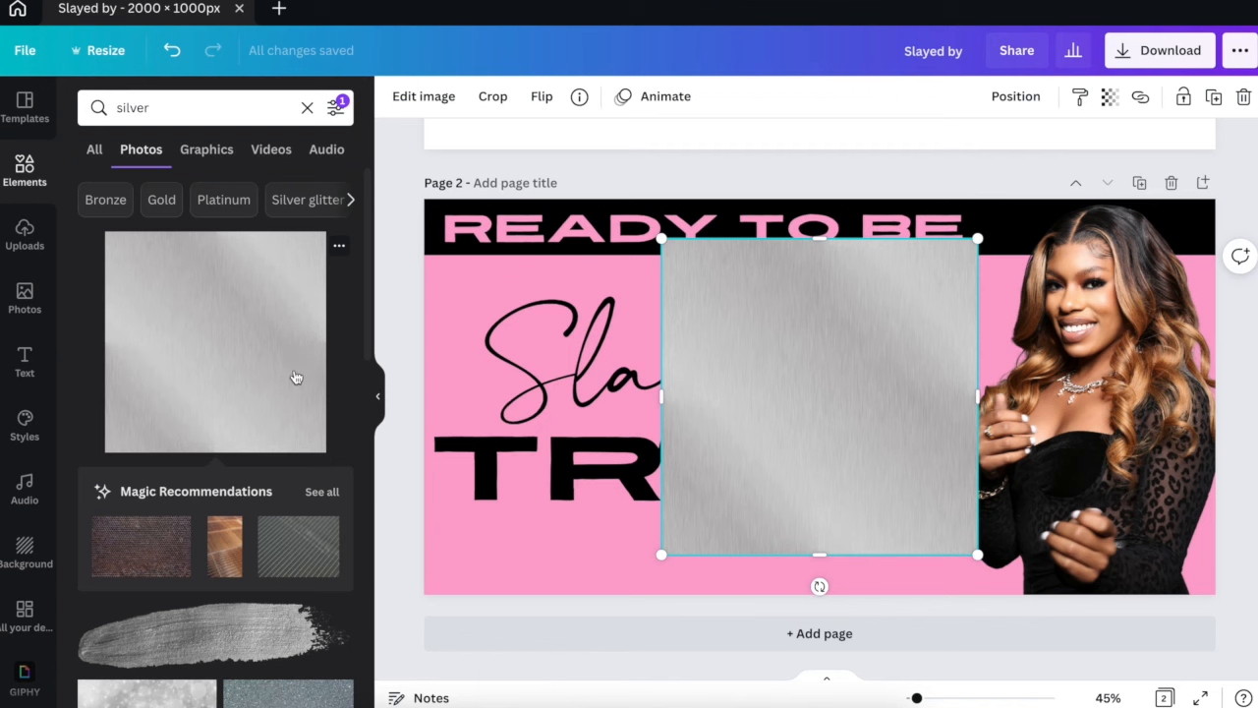
key(Delete)
Search the free photos for "gold" and browse to the smooth copper-gold texture.
click(108, 116)
text(gold)
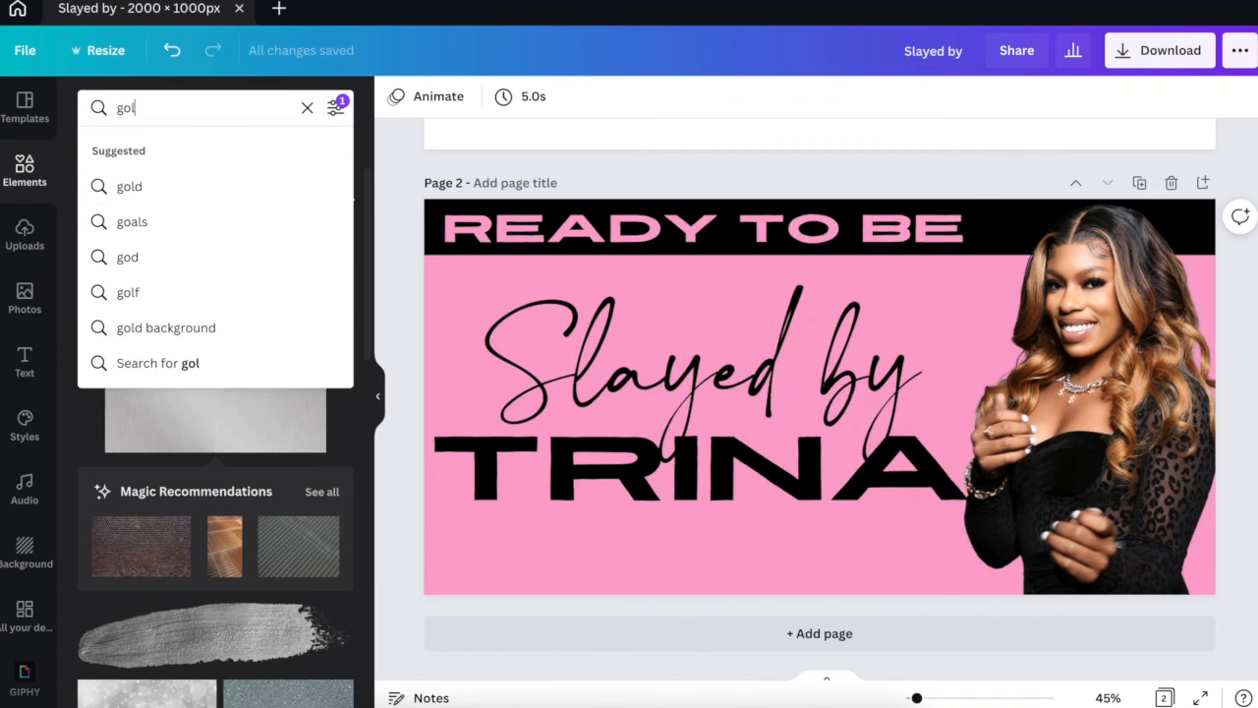
key(Return)
scroll(186, 387, down, 6)
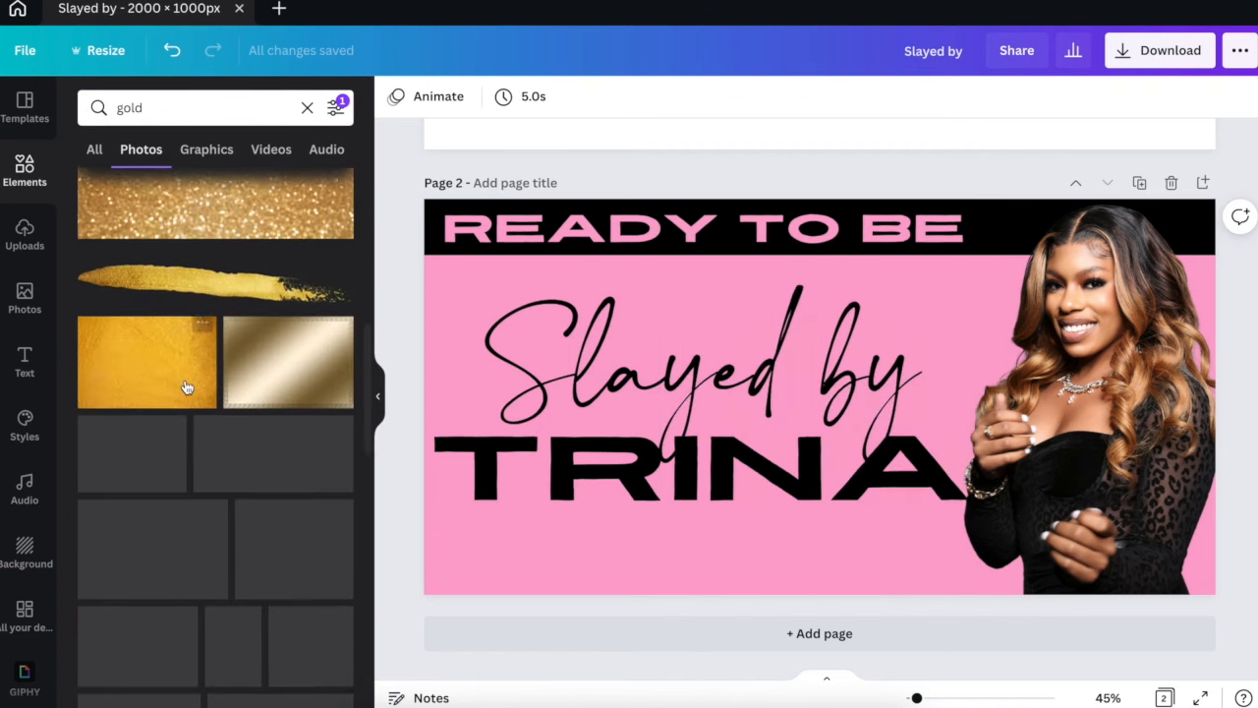
scroll(187, 388, down, 5)
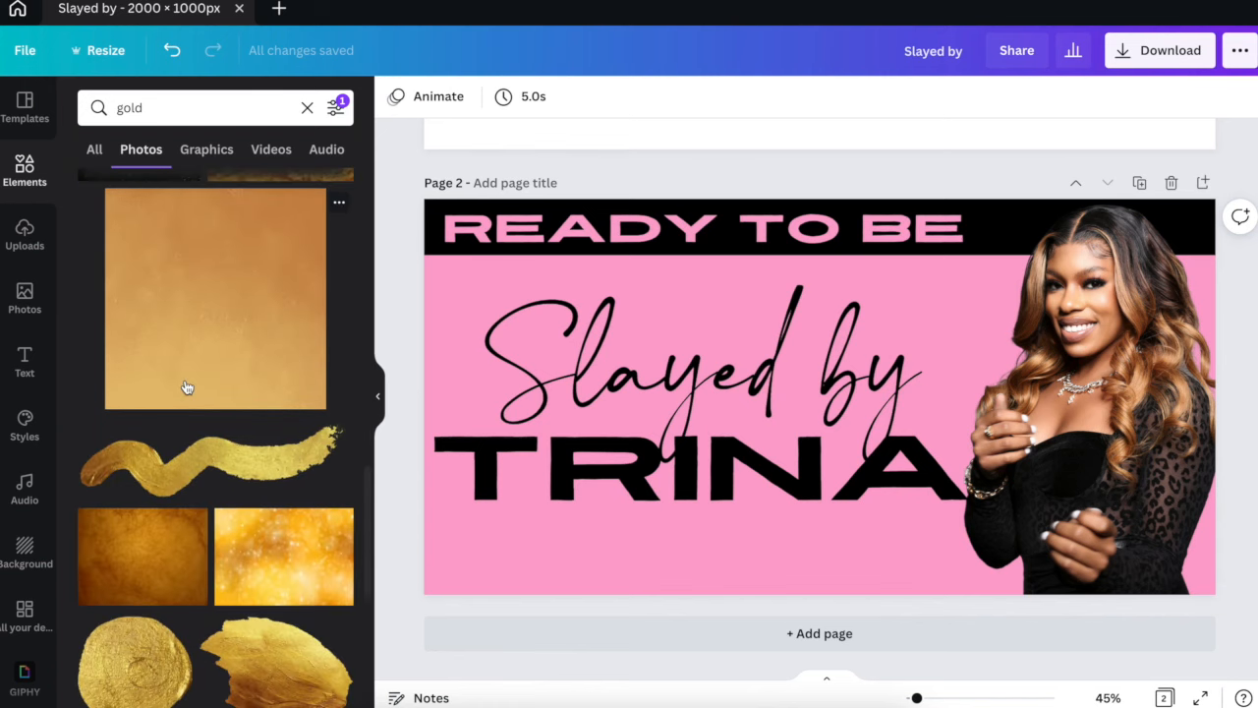
Add the copper-gold texture photo and shape it into a thin full-width line directly beneath the black strip.
click(186, 385)
drag(707, 321, 470, 340)
drag(739, 393, 1216, 377)
drag(817, 567, 817, 262)
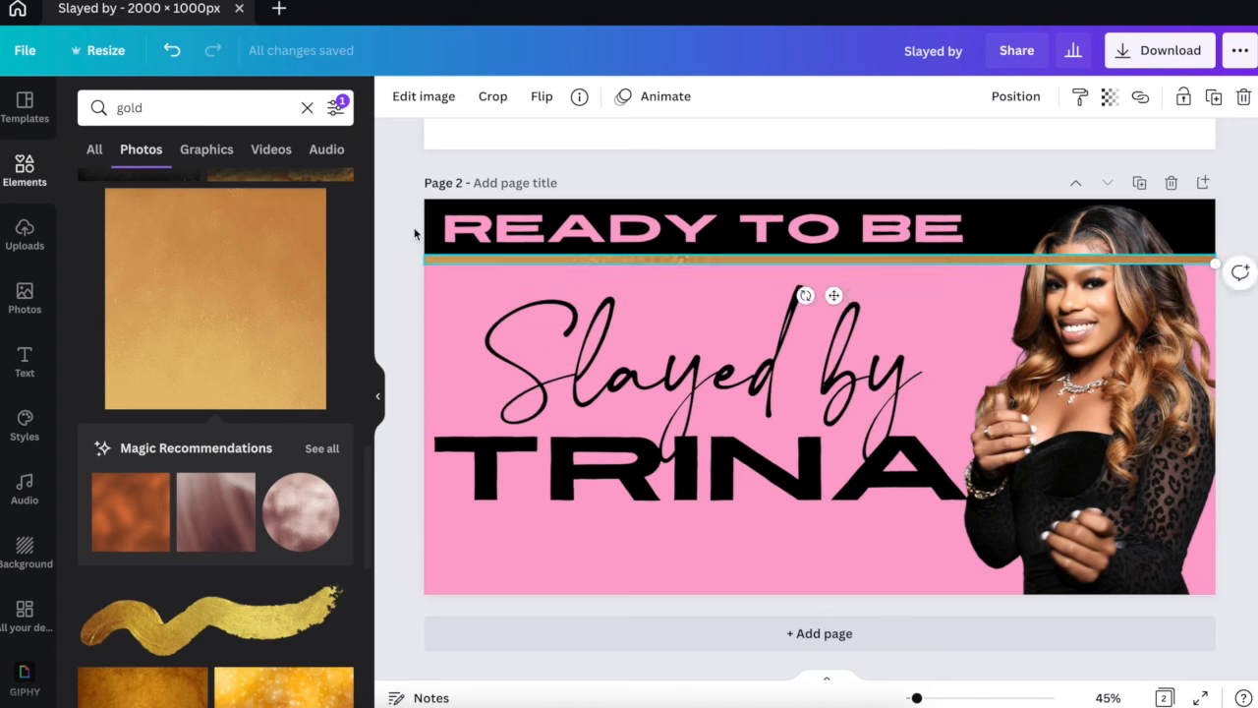
scroll(304, 291, down, 5)
click(409, 242)
Bring the model photo in front of the gold line.
click(1043, 211)
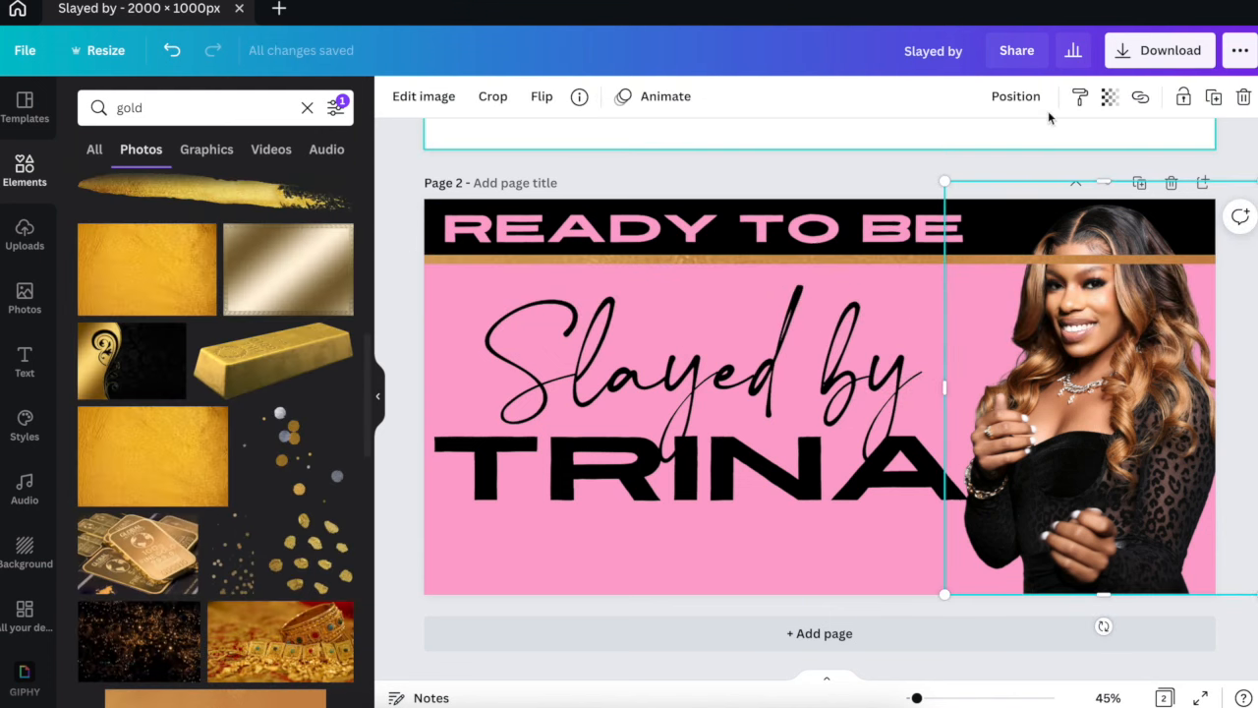
click(1015, 96)
key(Escape)
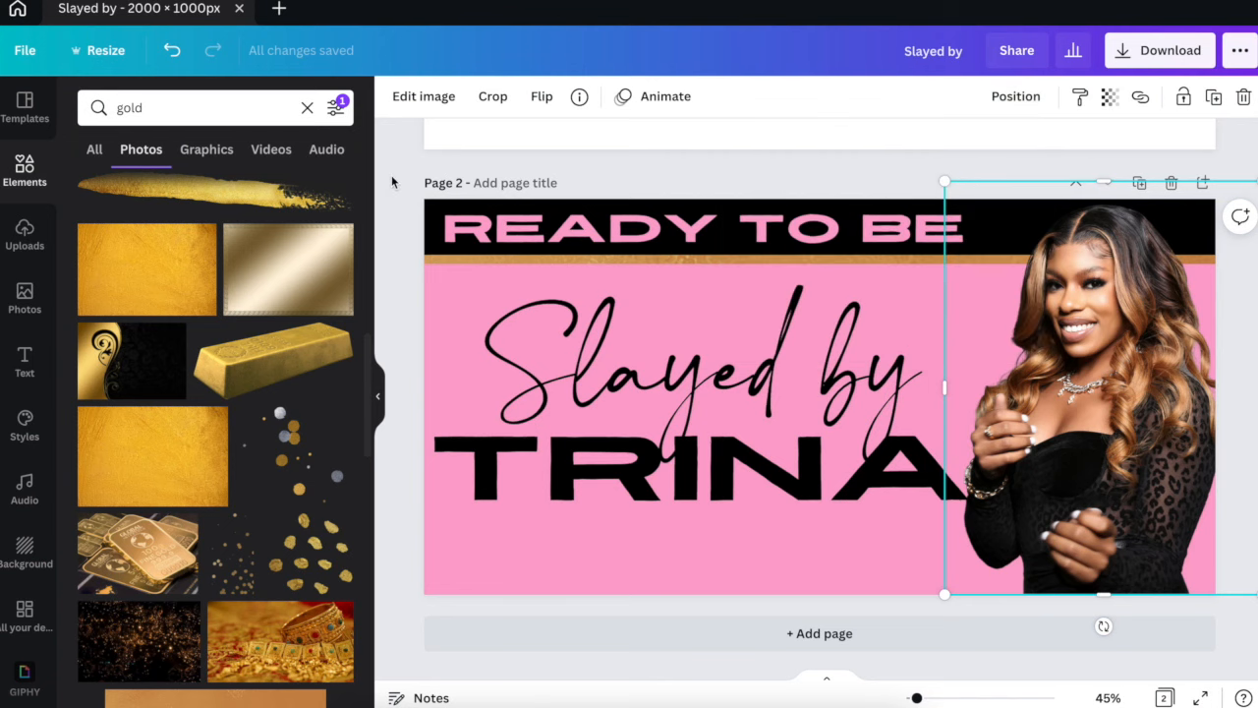
Apply an outlined text effect to the name text, with the fill aligned to its black outline.
click(496, 455)
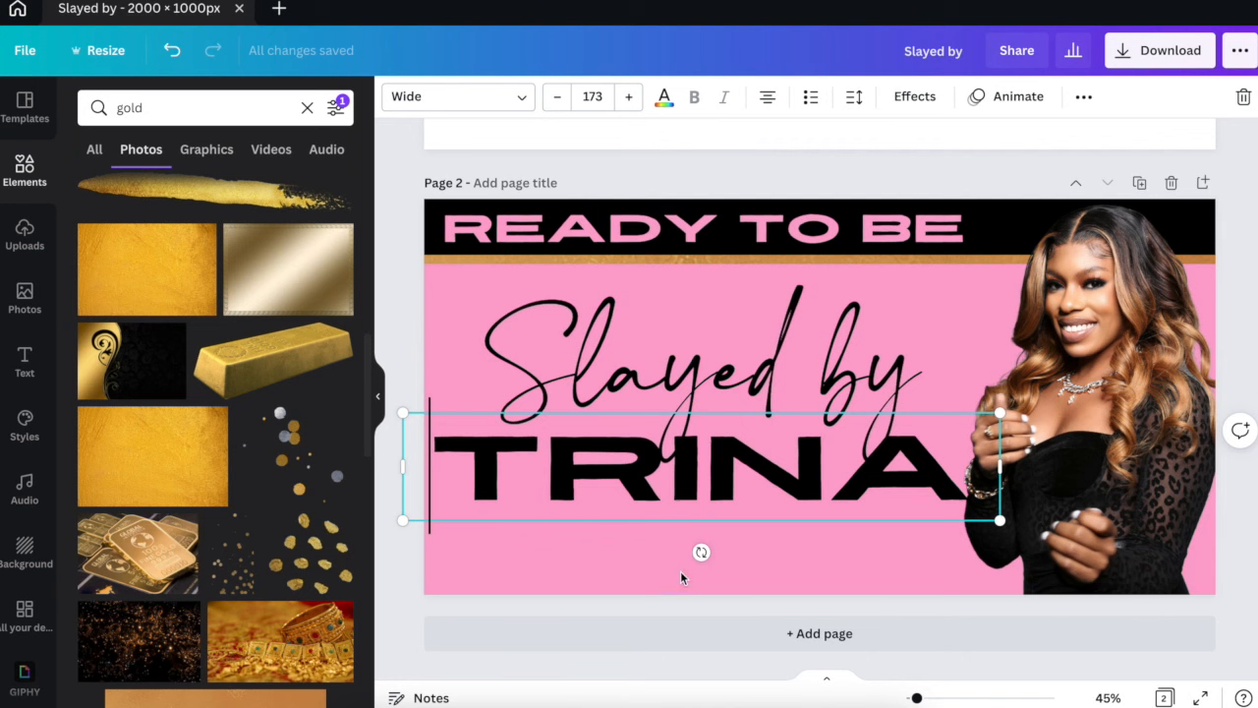
click(914, 96)
click(211, 327)
drag(210, 482, 79, 481)
Set the effect colour of the name text to white.
click(330, 560)
scroll(267, 462, down, 3)
scroll(268, 462, up, 5)
scroll(267, 462, down, 6)
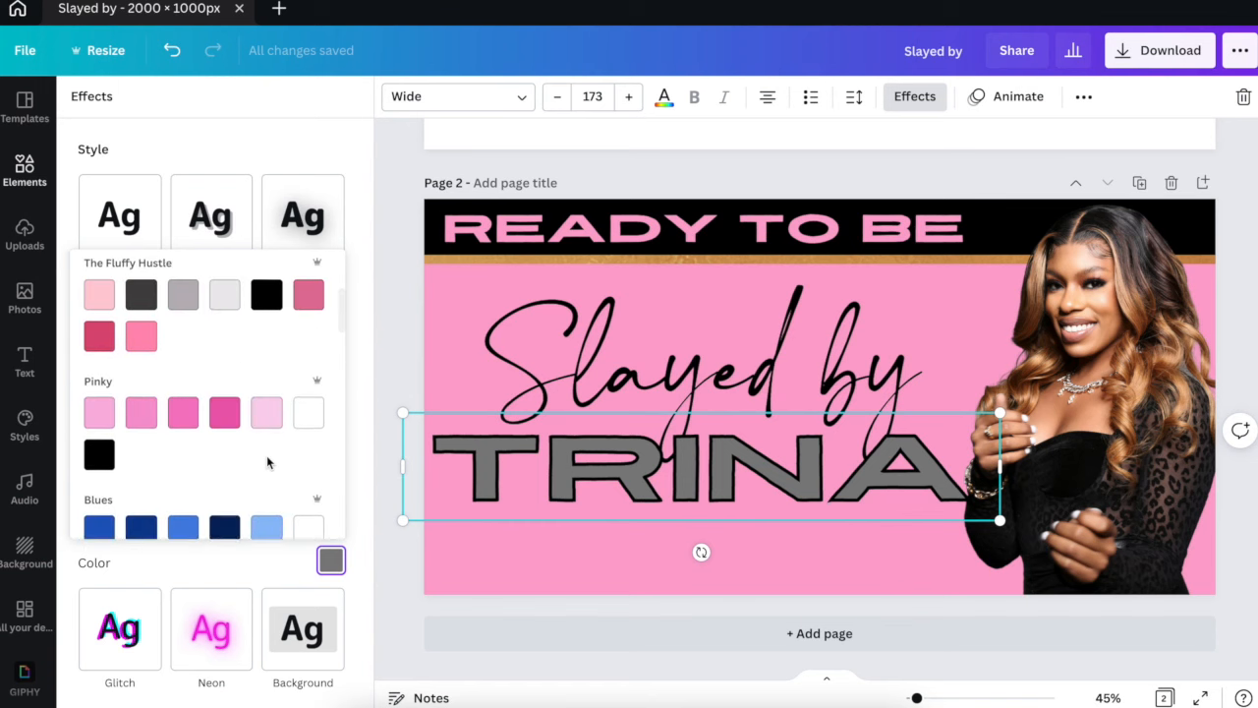
scroll(268, 462, up, 3)
click(187, 309)
click(145, 306)
click(231, 307)
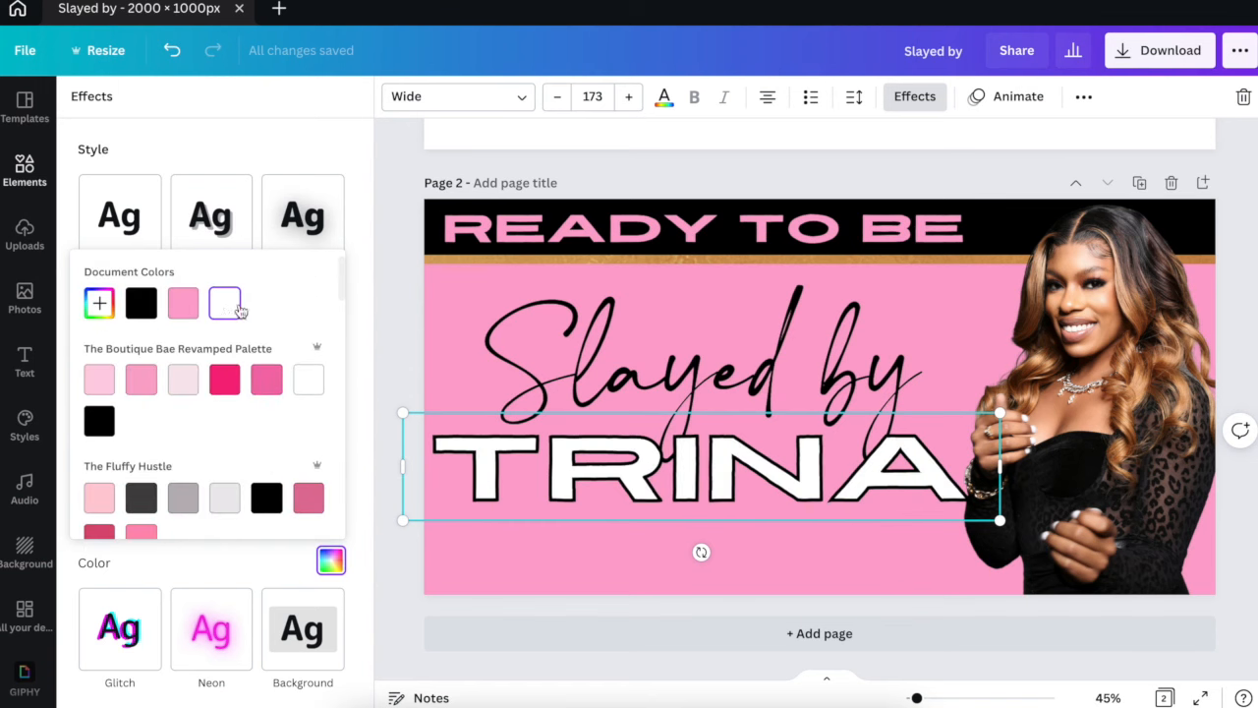
click(402, 284)
click(668, 378)
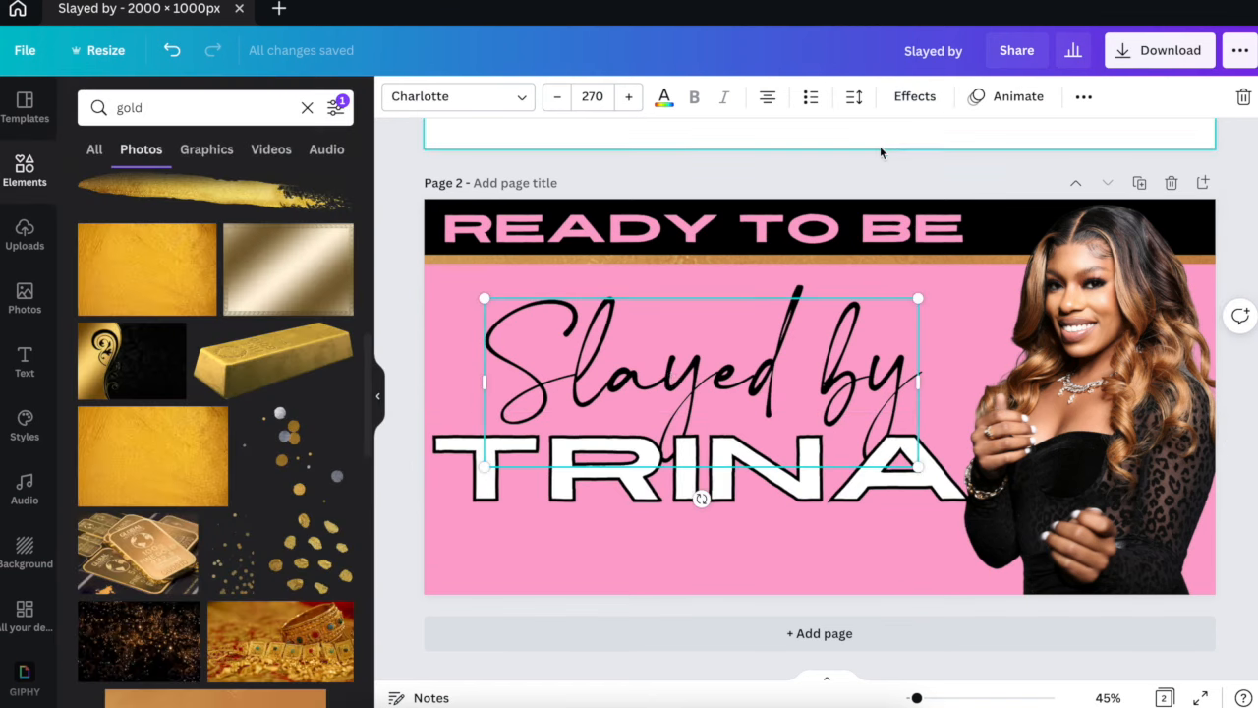
click(1083, 96)
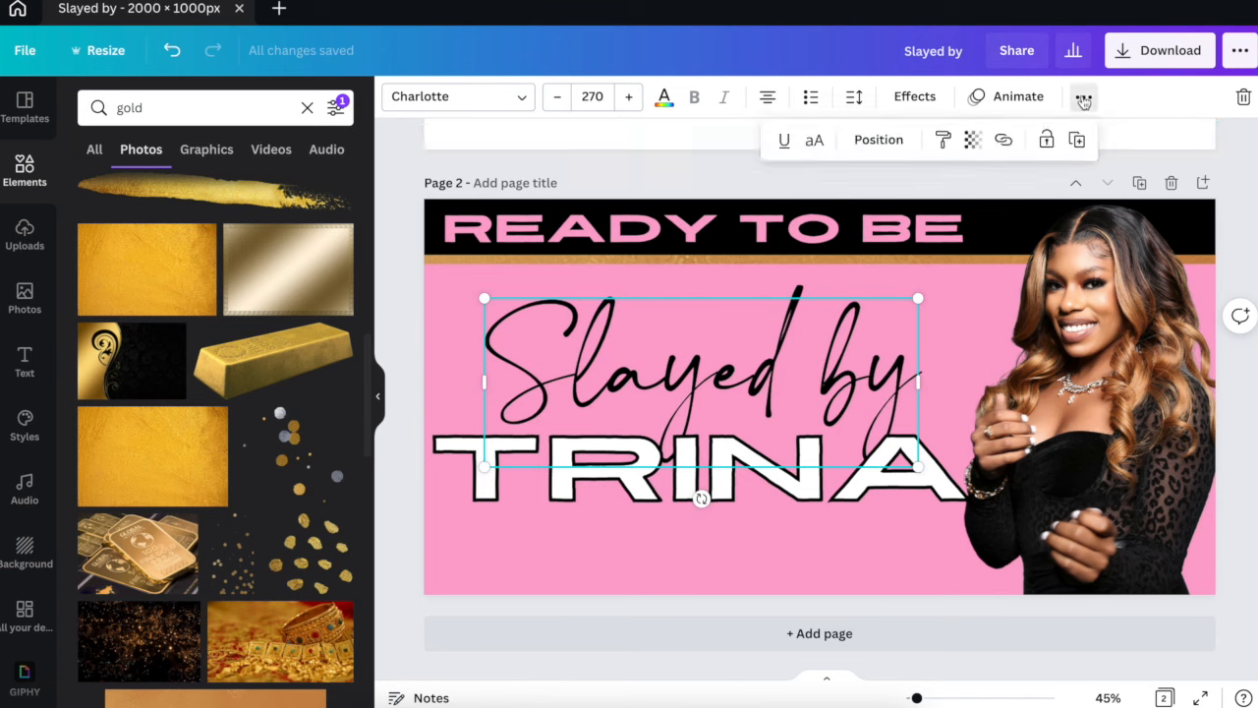
click(879, 140)
click(419, 273)
click(420, 282)
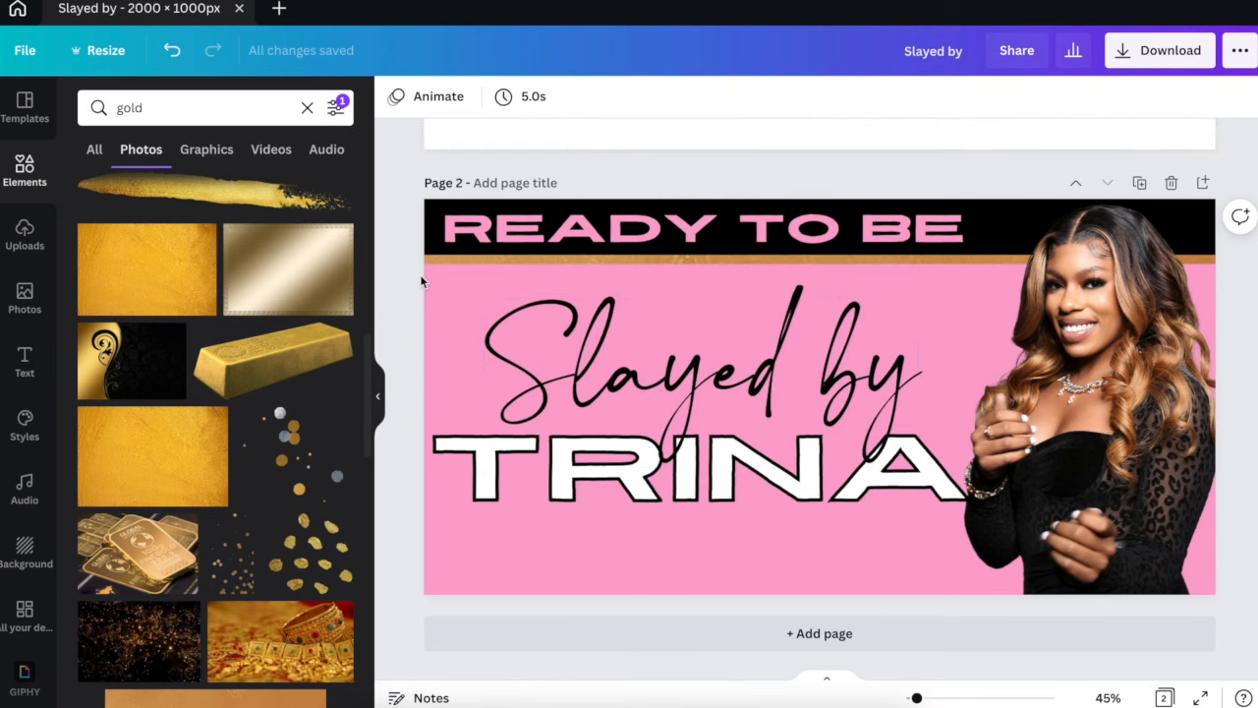
click(553, 328)
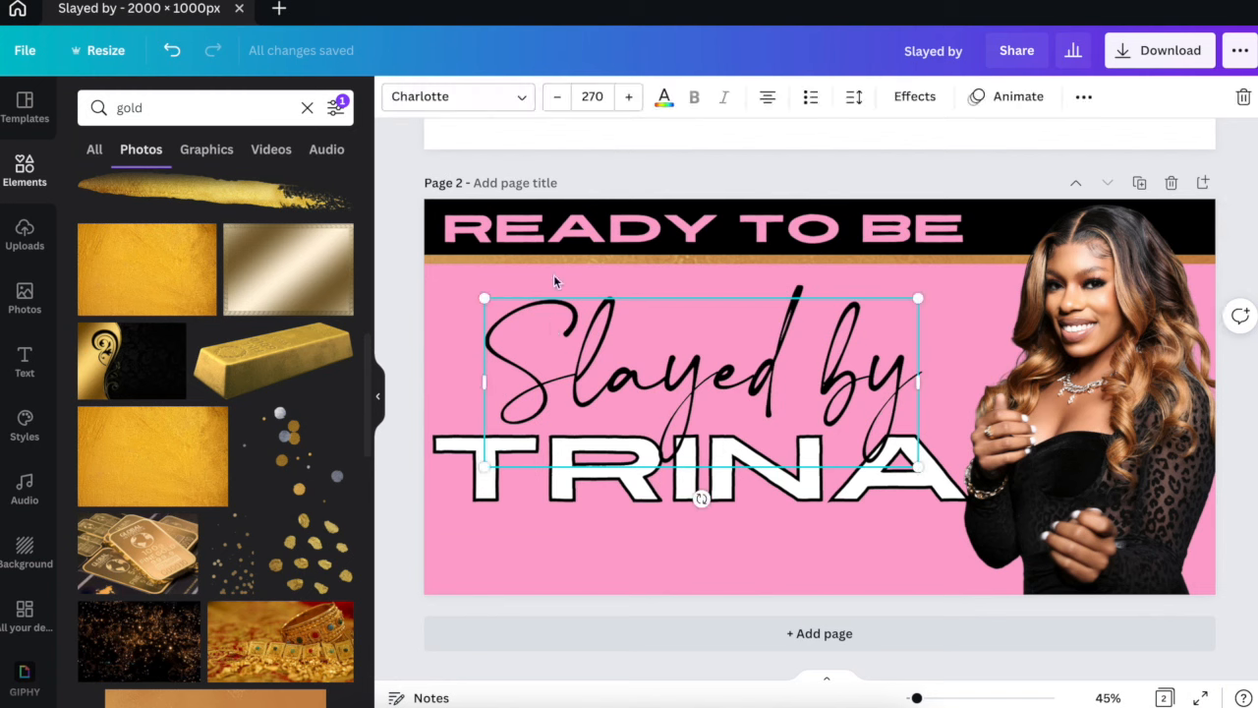
Change the strip text to "GET READY TO BE" and widen its box to keep it on one line.
click(475, 224)
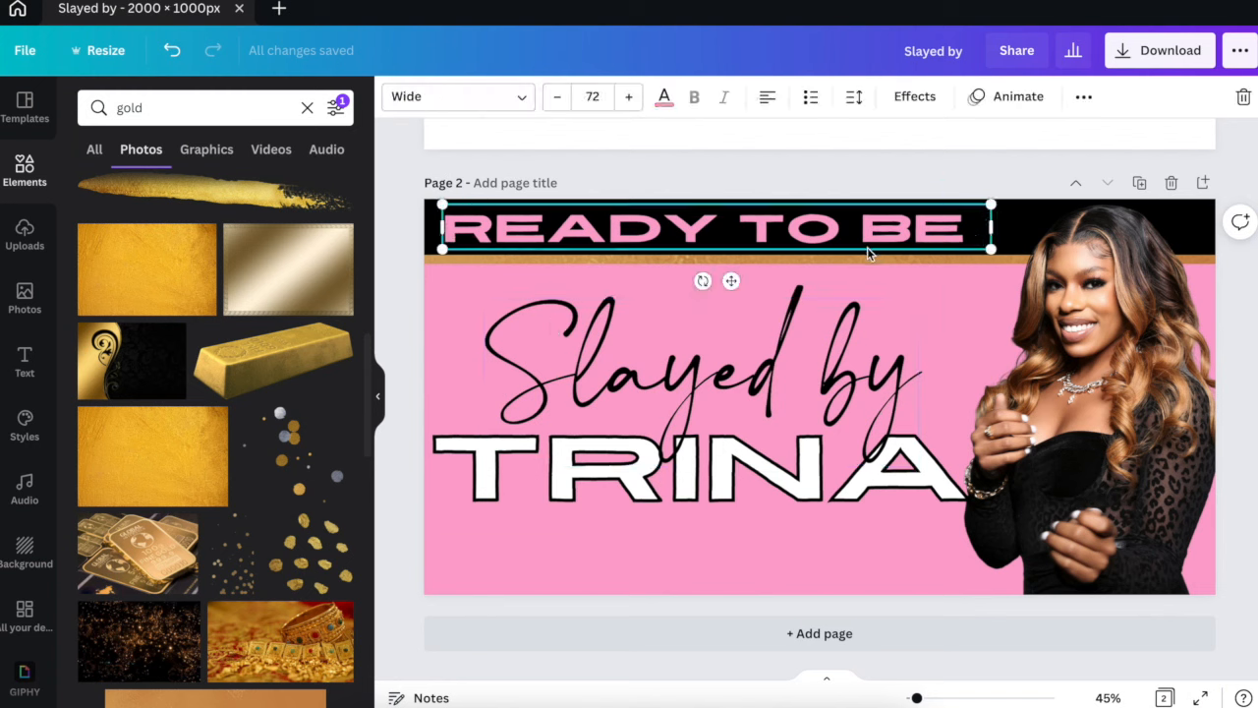
click(442, 228)
text(GET)
drag(991, 253, 1176, 256)
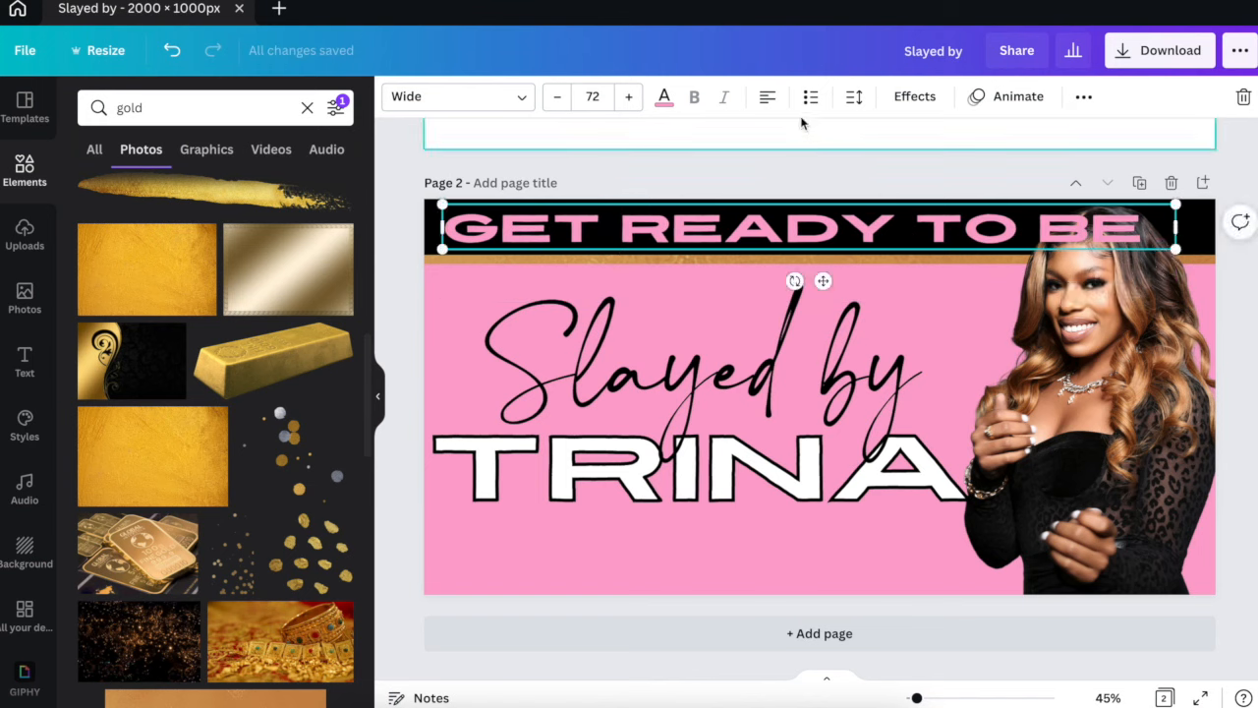
Reduce "GET READY TO BE" to size 62 and centre it vertically in the black strip.
click(593, 96)
click(597, 291)
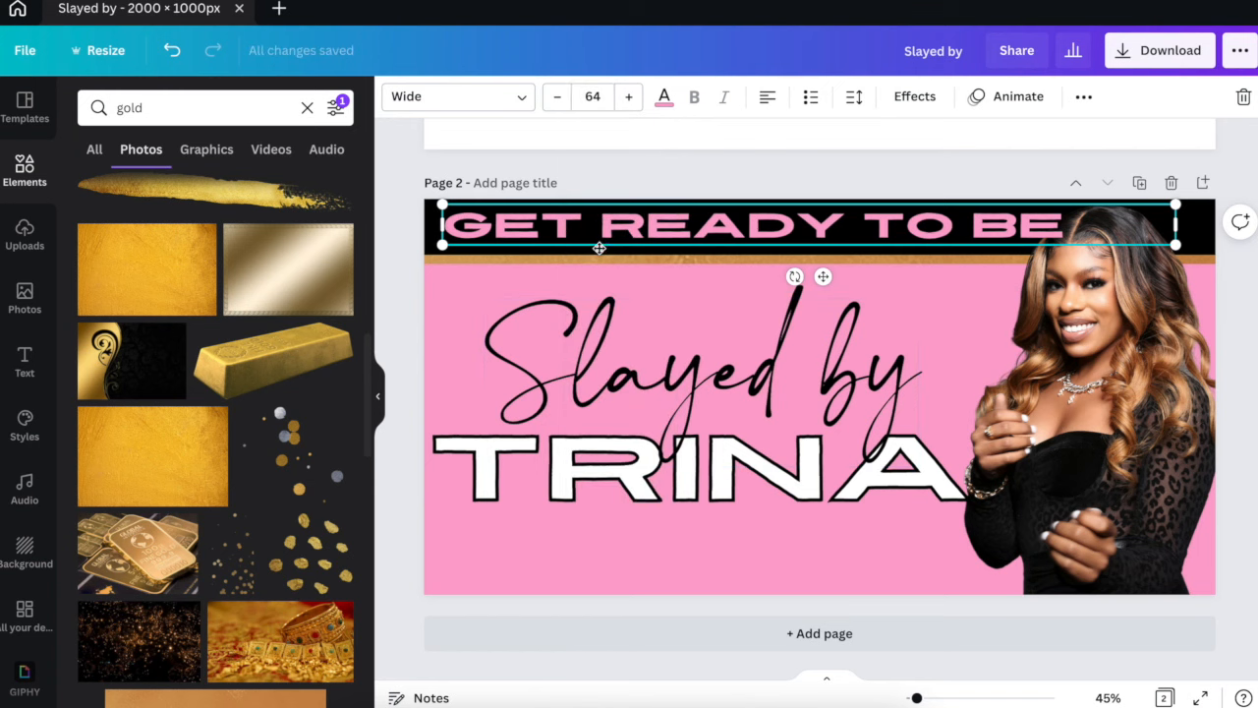
click(562, 99)
click(563, 101)
click(413, 285)
drag(570, 211, 567, 218)
click(436, 288)
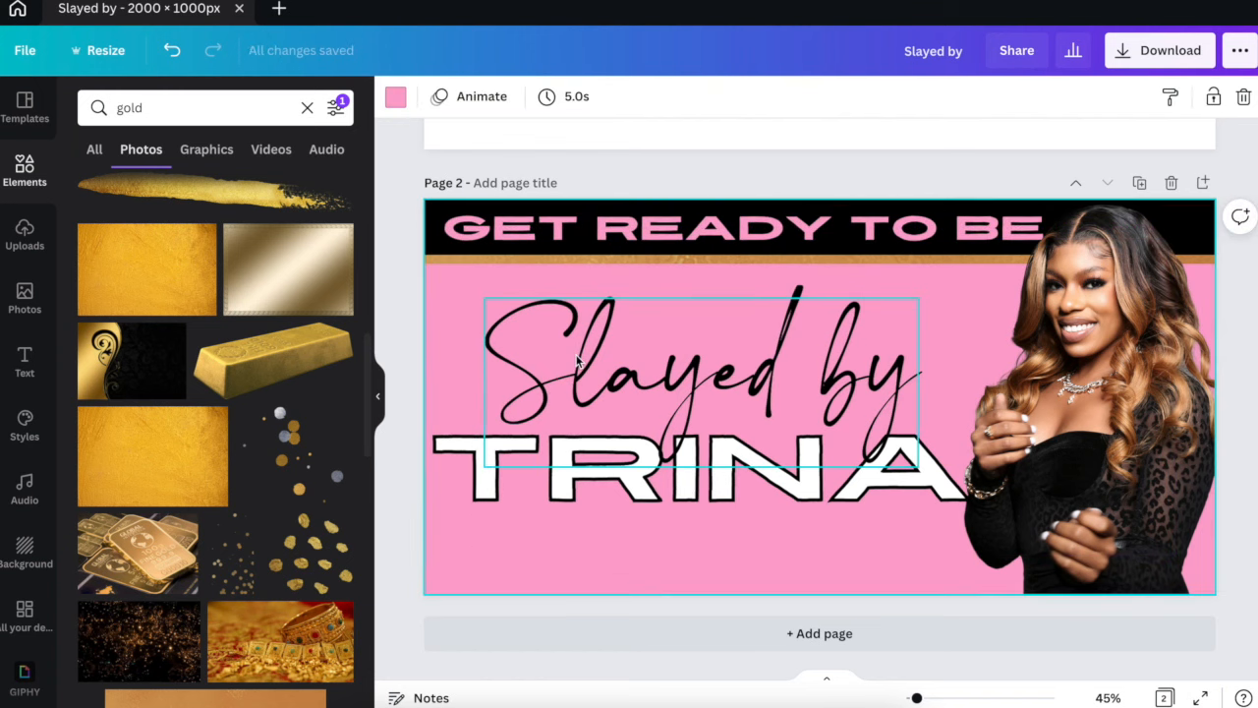
Duplicate the black strip and place the copy along the page's lower edge.
click(428, 226)
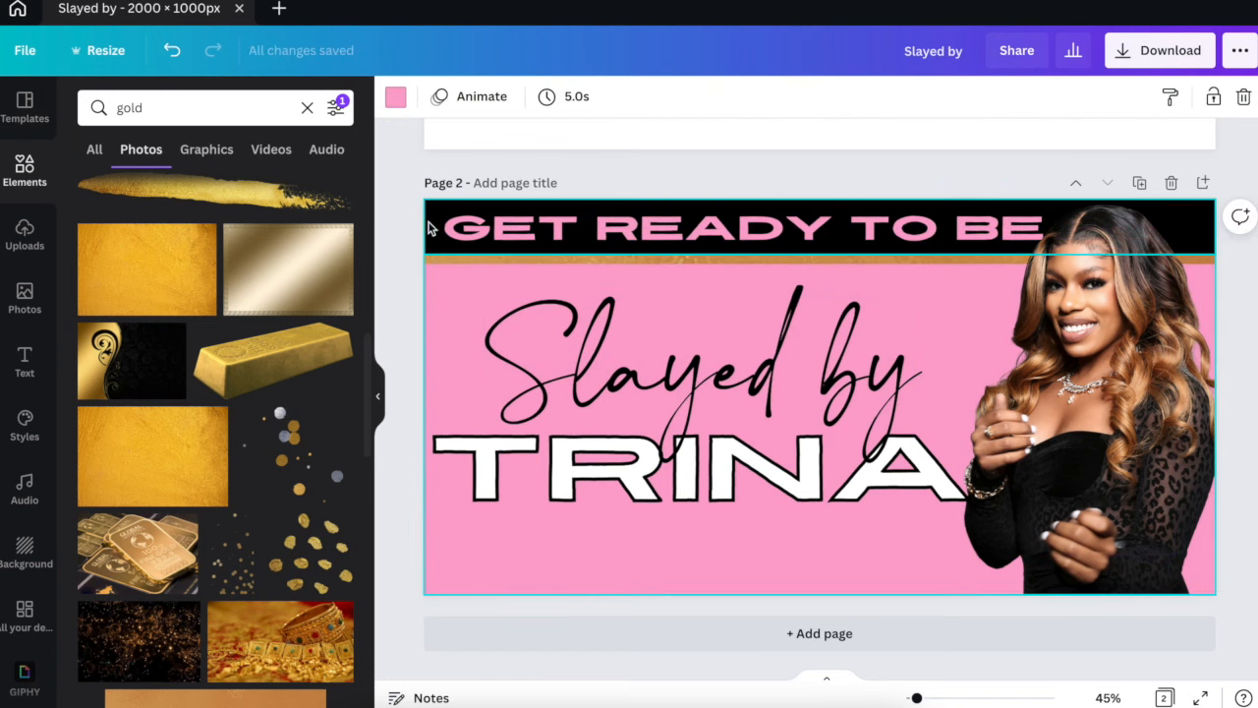
drag(947, 227, 911, 564)
click(412, 416)
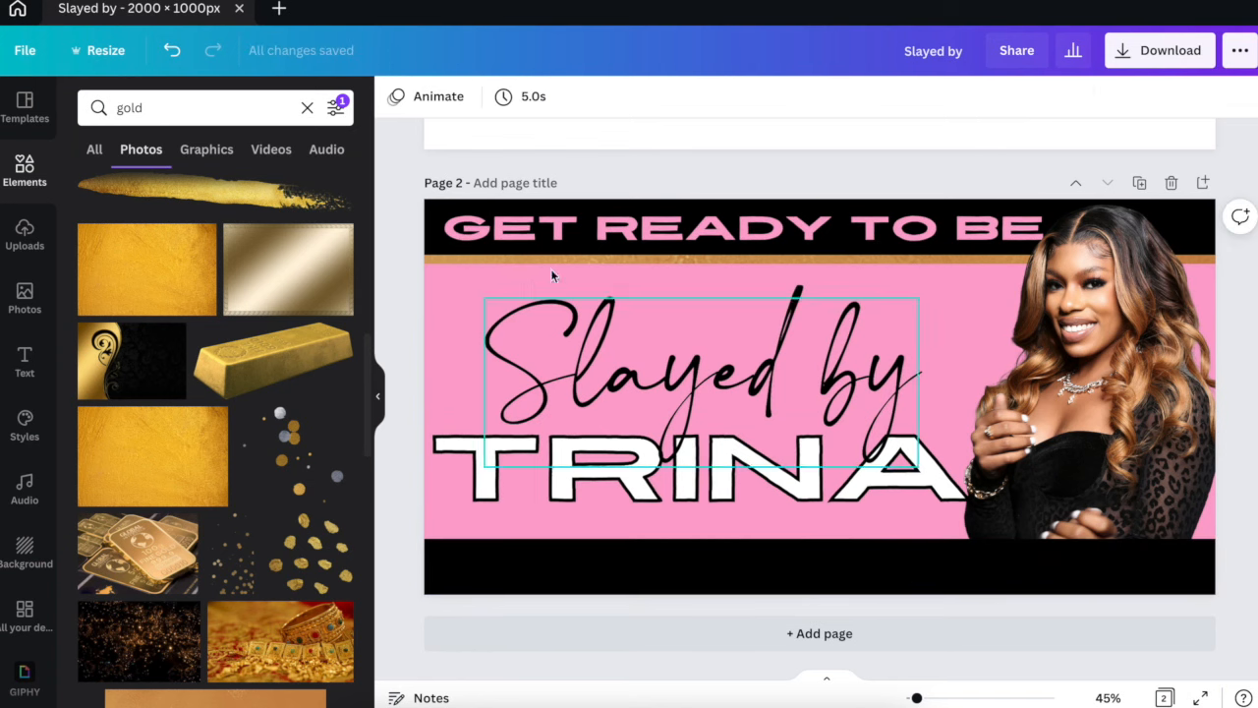
Duplicate the thin gold strip and place the copy directly above the lower black strip.
click(570, 260)
drag(570, 259, 790, 268)
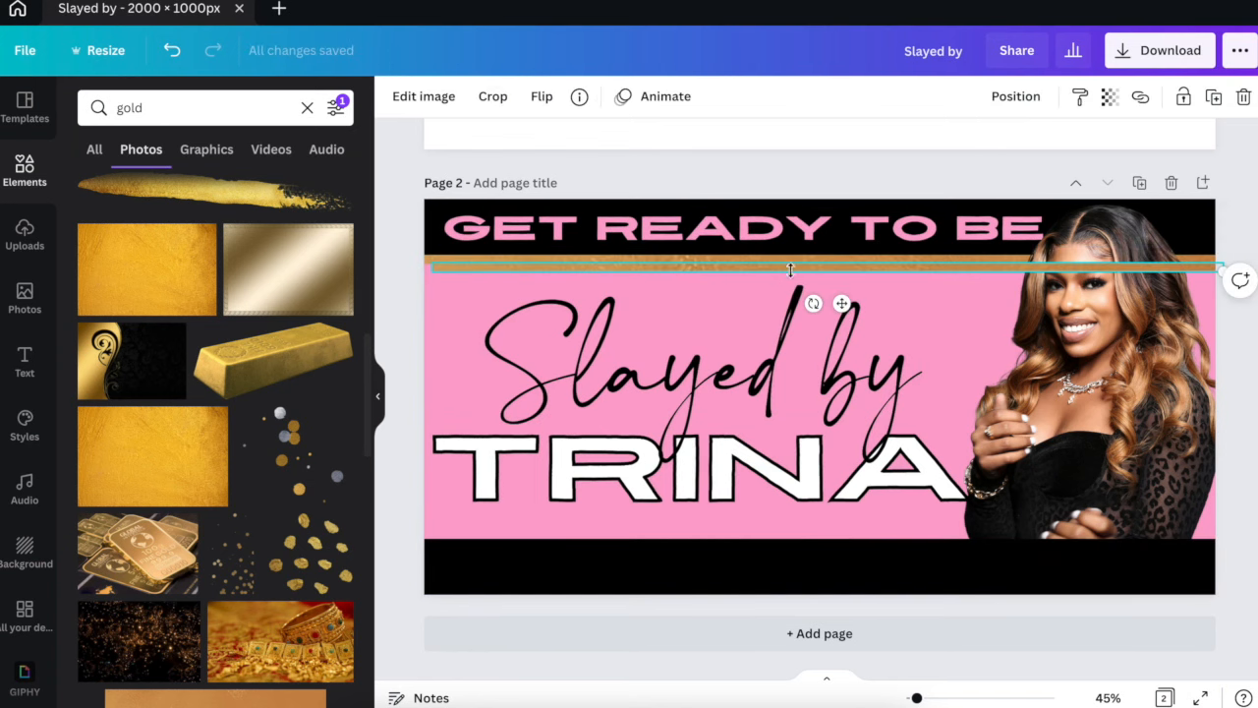
drag(843, 303, 834, 569)
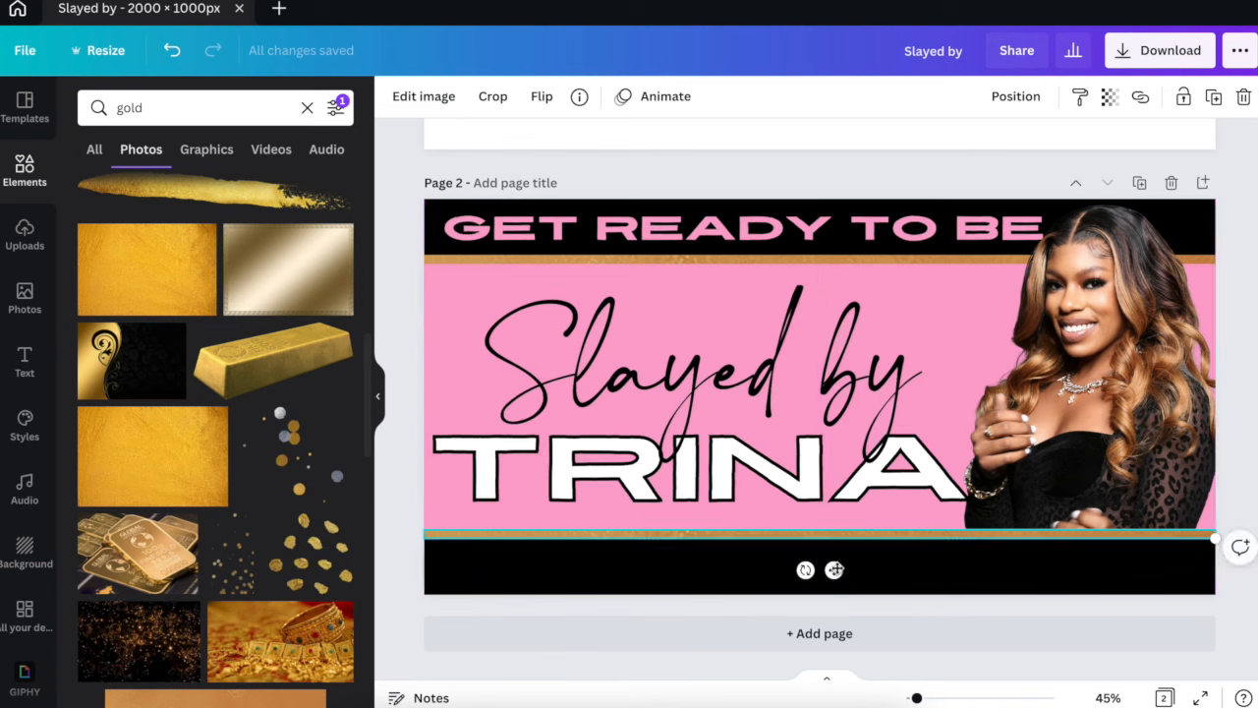
click(816, 175)
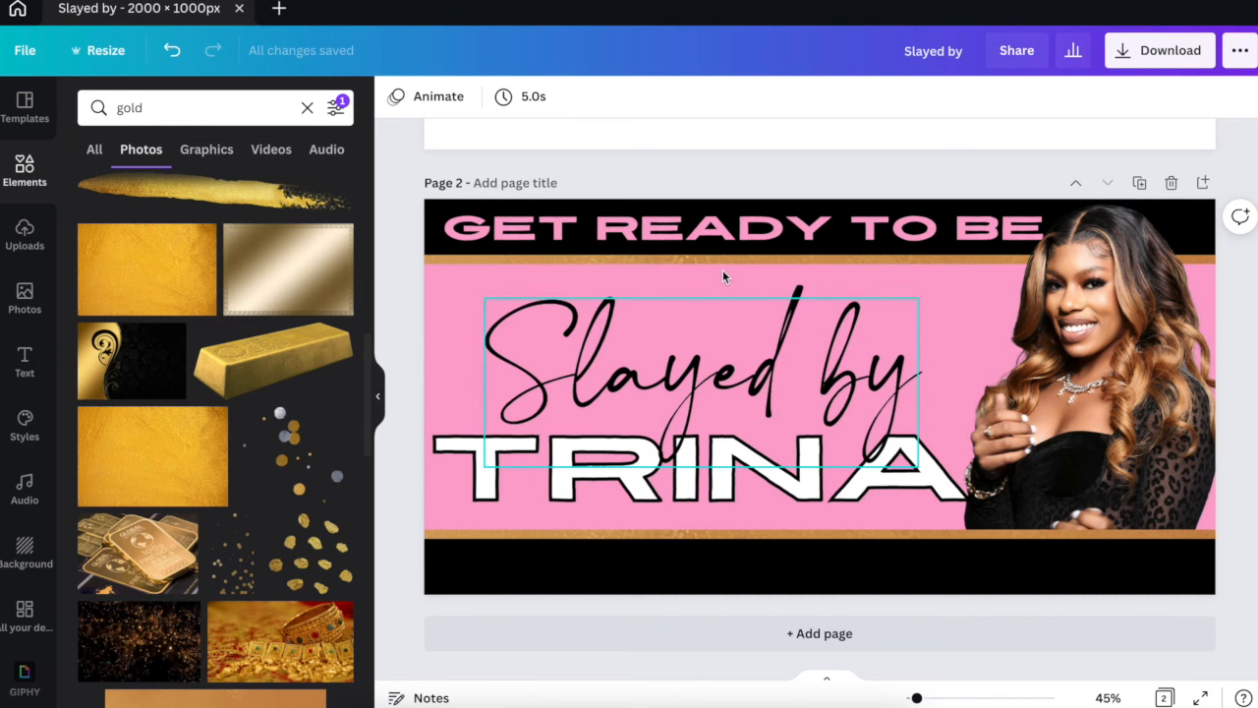
Duplicate the "GET READY TO BE" text and place the copy in the lower black strip.
click(770, 241)
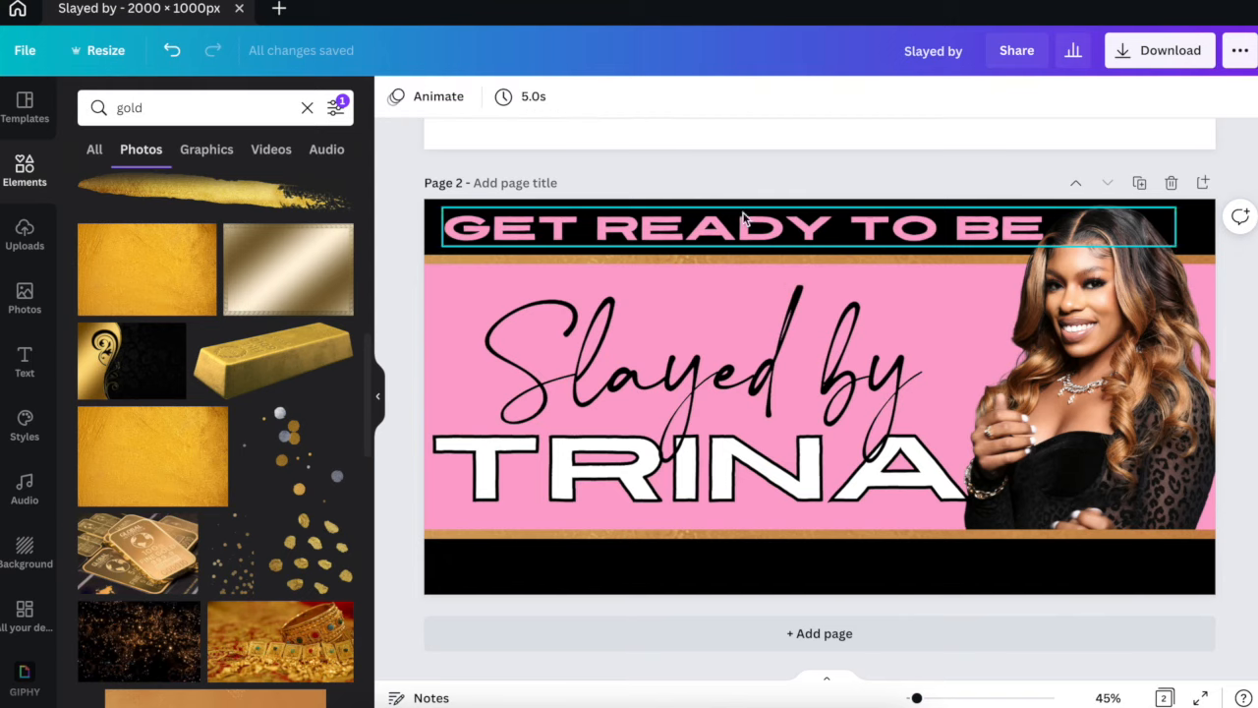
click(647, 569)
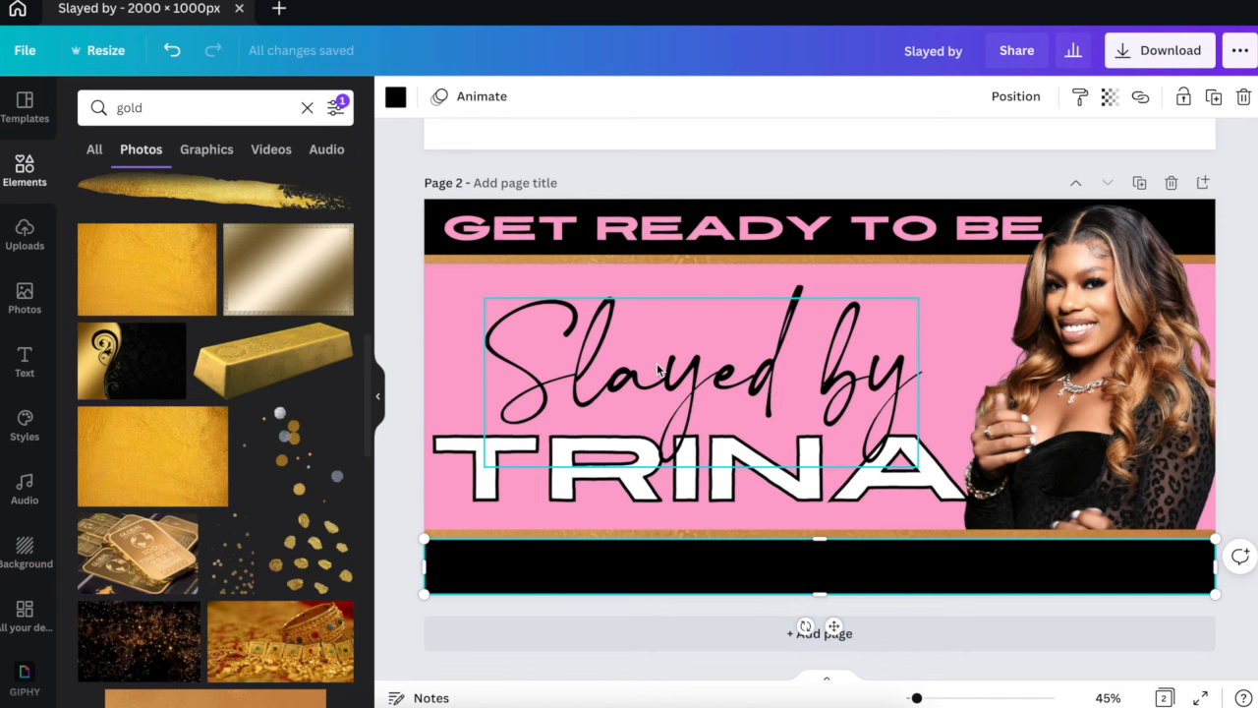
key(ctrl+v)
drag(697, 238, 688, 569)
double_click(688, 568)
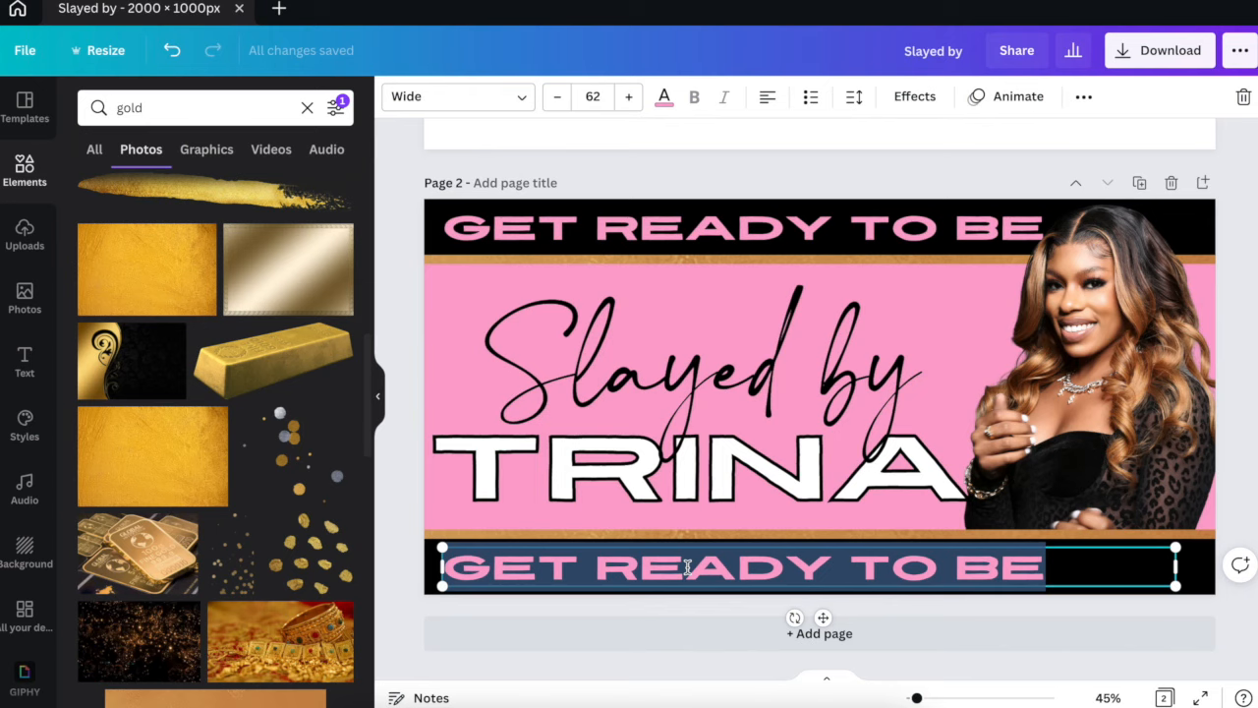
text(CHECK OUT)
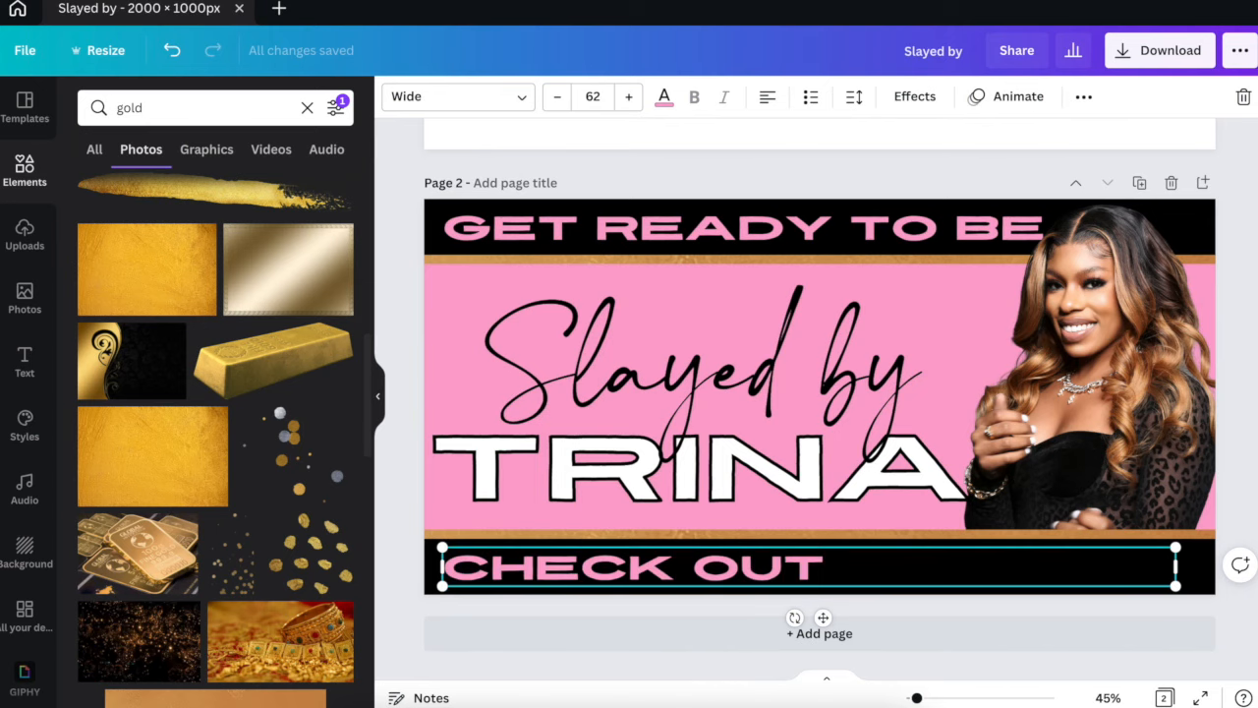
key(BackSpace)
key(BackSpace)
key(BackSpace)
key(BackSpace)
key(BackSpace)
key(BackSpace)
key(BackSpace)
key(BackSpace)
key(BackSpace)
Change the lower strip's text to "READ MY POLICIES BELOW".
text(READ)
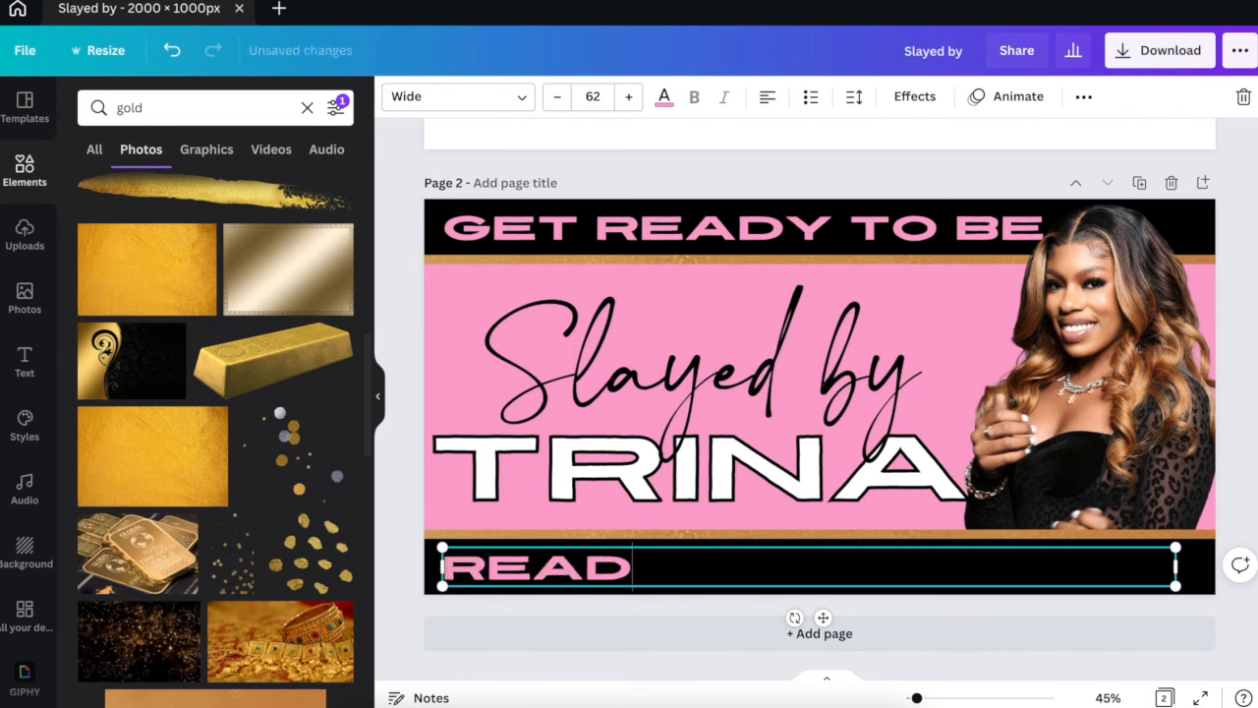
text( MY P)
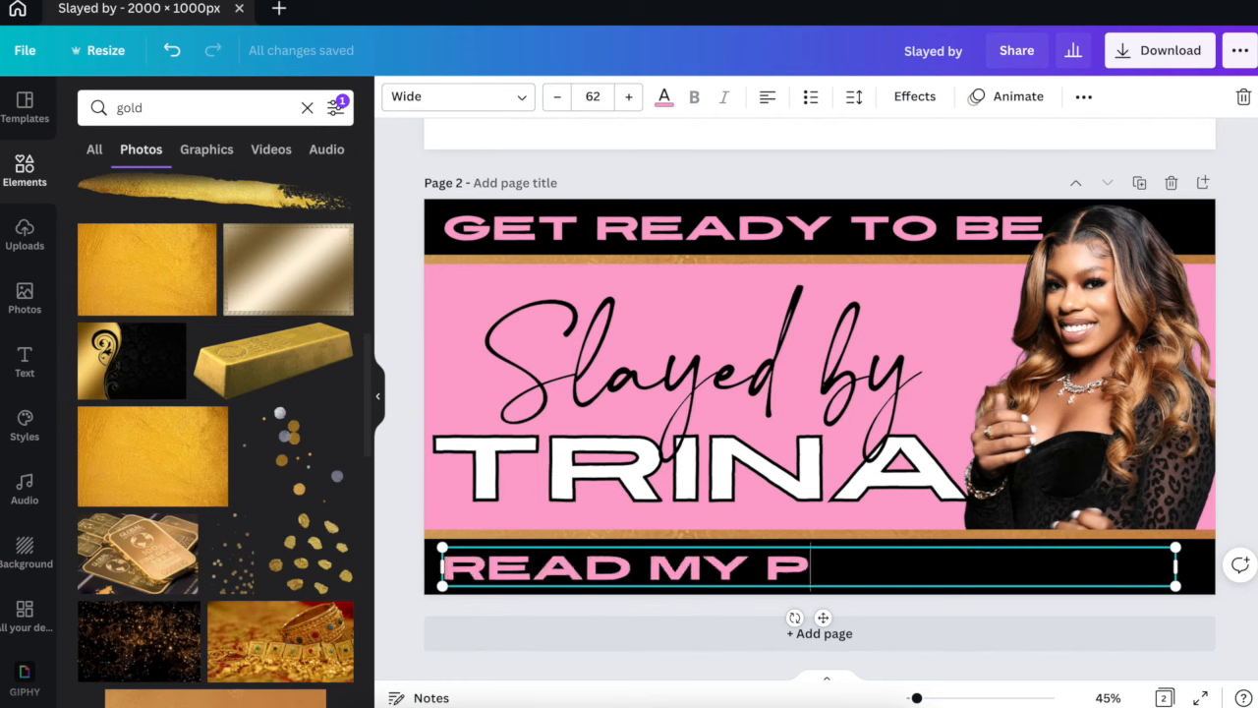
text(OLICIES BELOW)
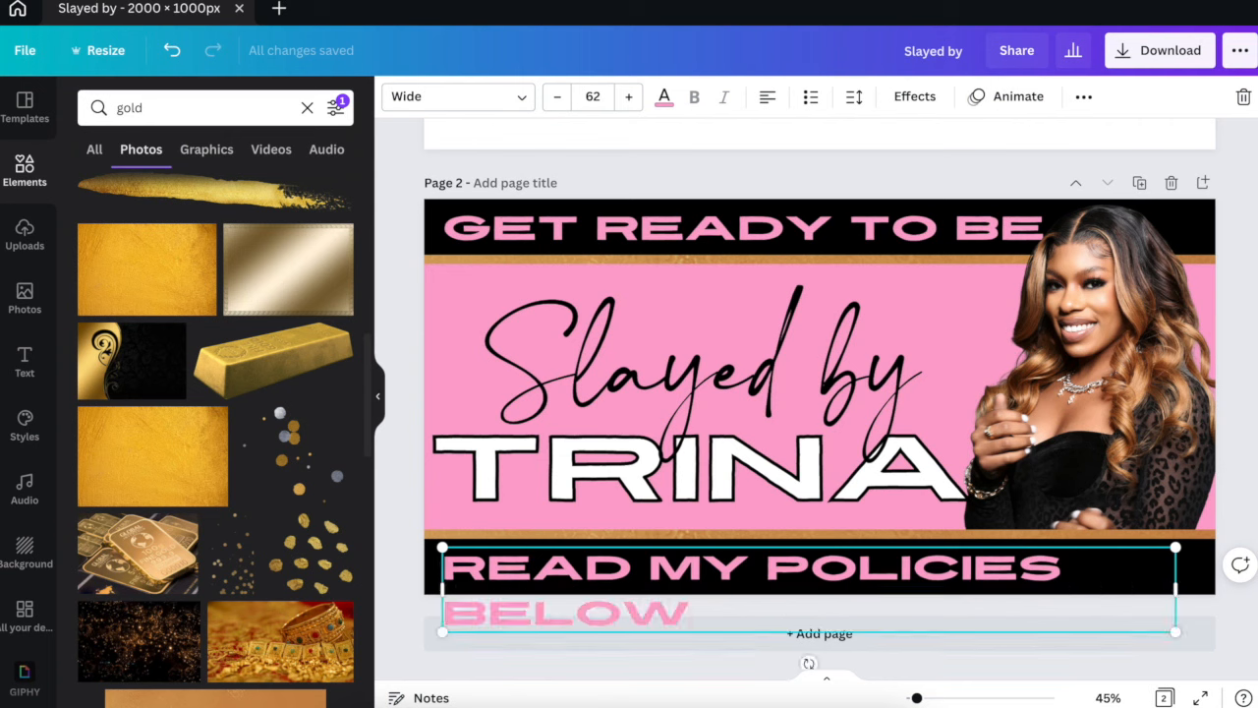
Reduce "READ MY POLICIES BELOW" until it fits on one line and centre it in the lower black strip.
click(557, 96)
click(558, 96)
click(557, 102)
click(557, 102)
click(557, 103)
click(557, 102)
click(557, 102)
click(558, 102)
click(557, 102)
click(558, 102)
click(407, 491)
click(560, 566)
drag(561, 565, 572, 569)
click(455, 347)
Replace page 2's plain background with the recently used grey-to-white studio gradient and tint it light pink.
click(25, 551)
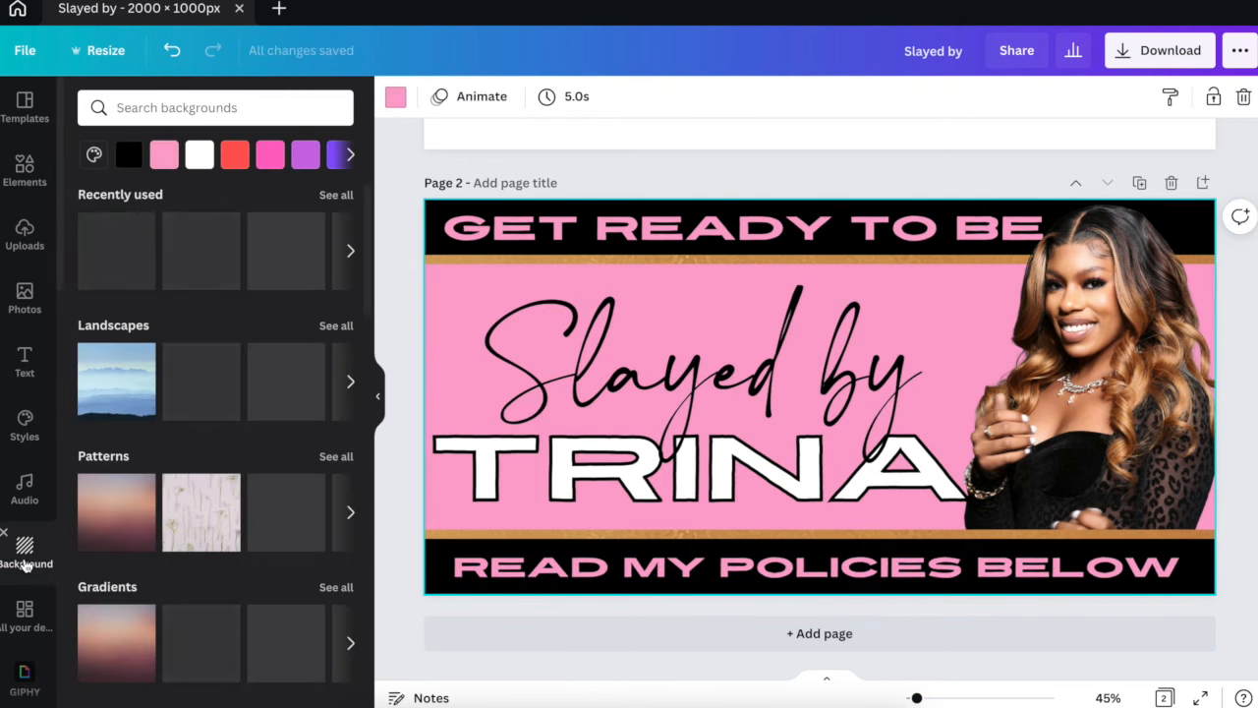
click(108, 268)
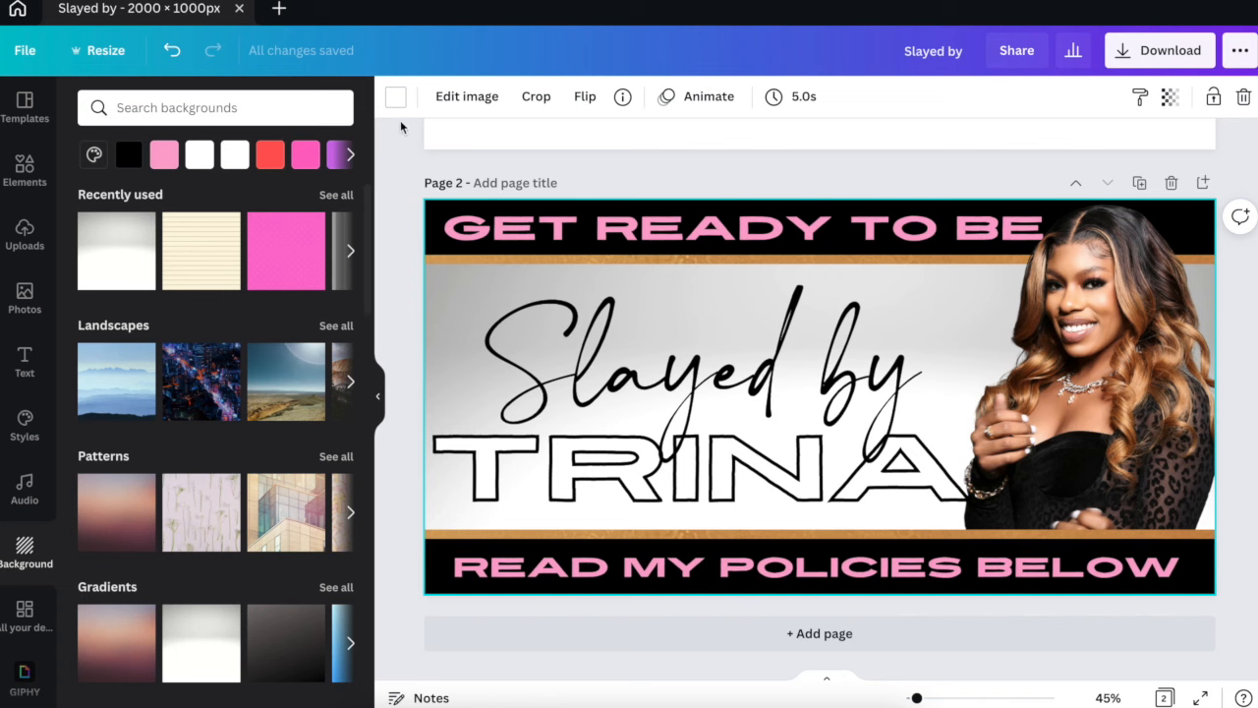
click(395, 96)
click(192, 188)
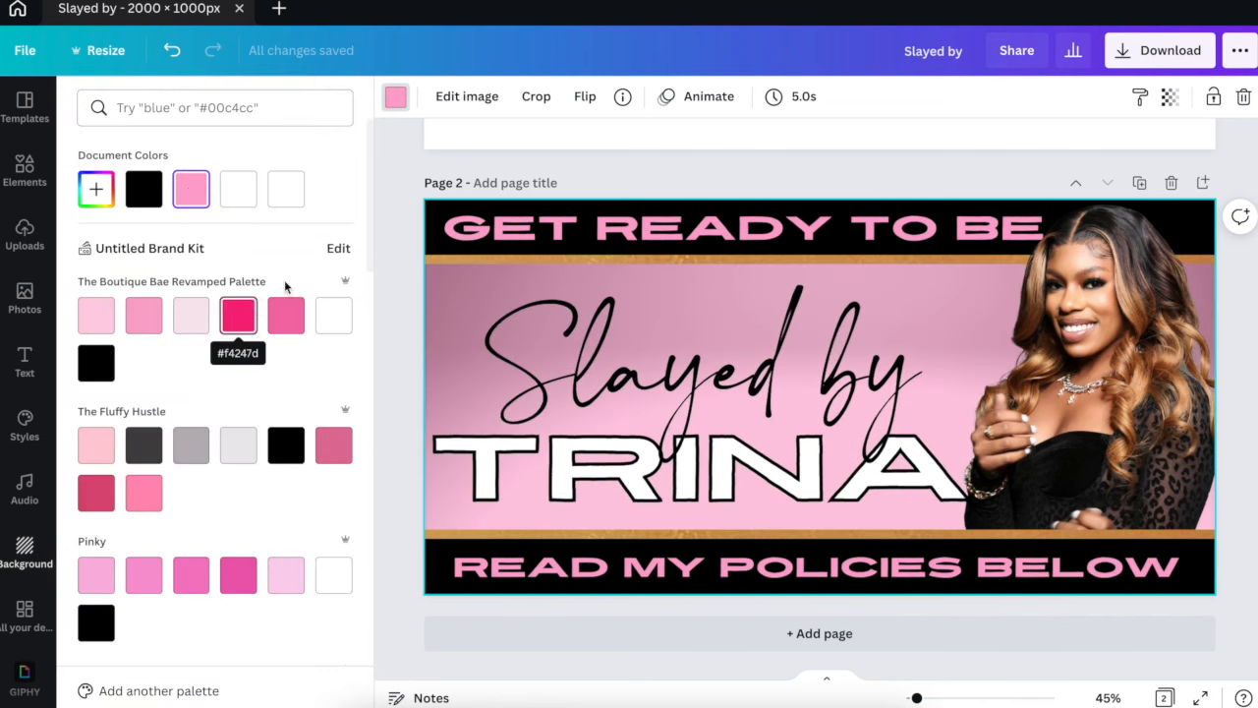
Try the photo-derived colours on page 2's gradient background and settle on the hot pink.
scroll(307, 393, down, 8)
click(327, 271)
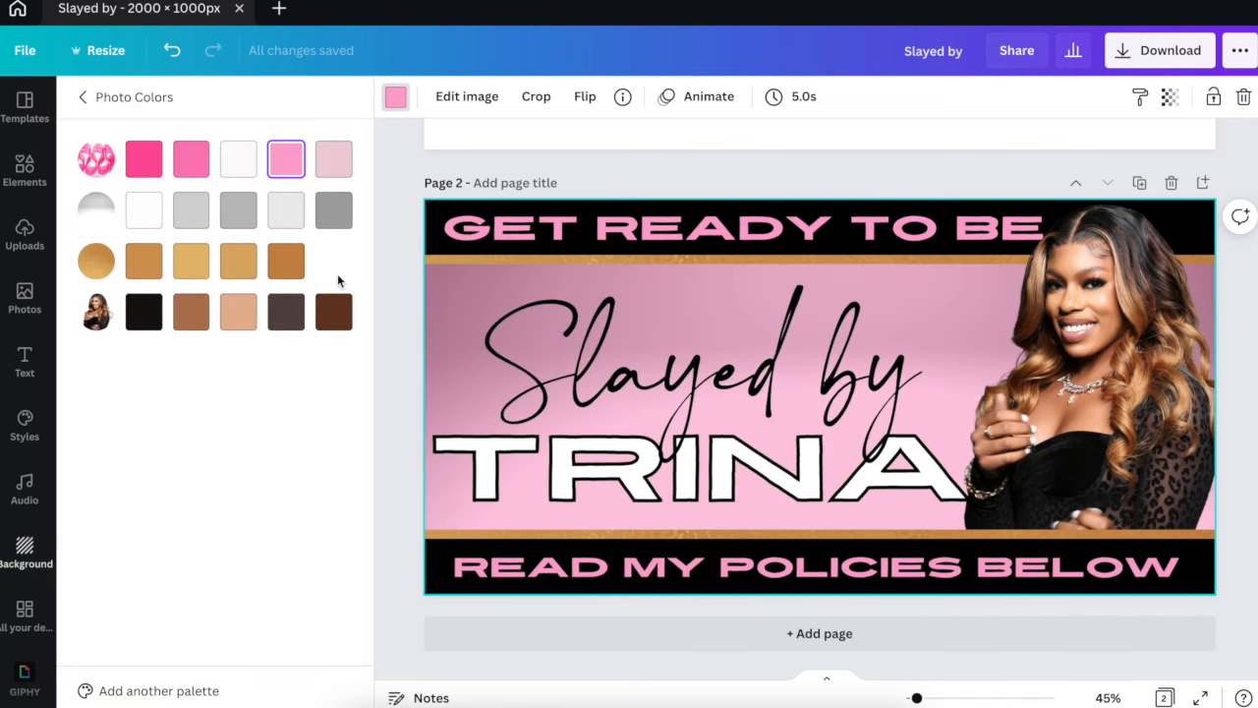
click(191, 158)
click(143, 158)
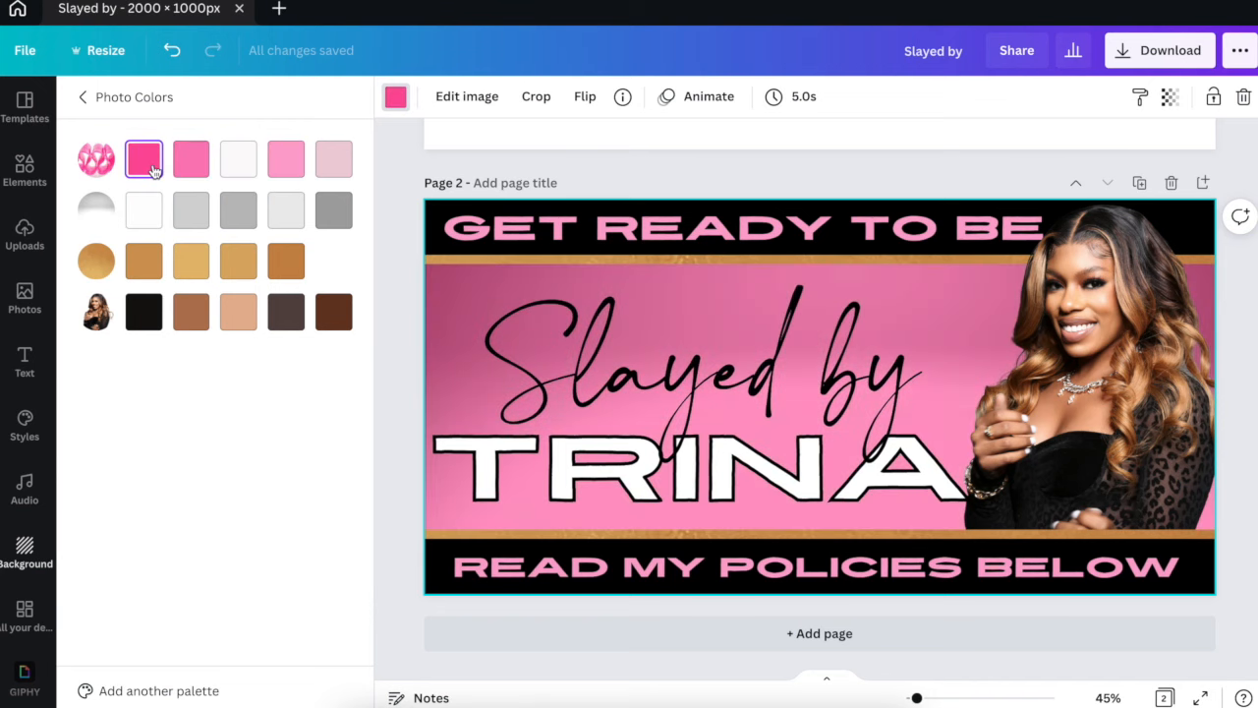
click(335, 164)
click(289, 157)
click(241, 160)
click(204, 169)
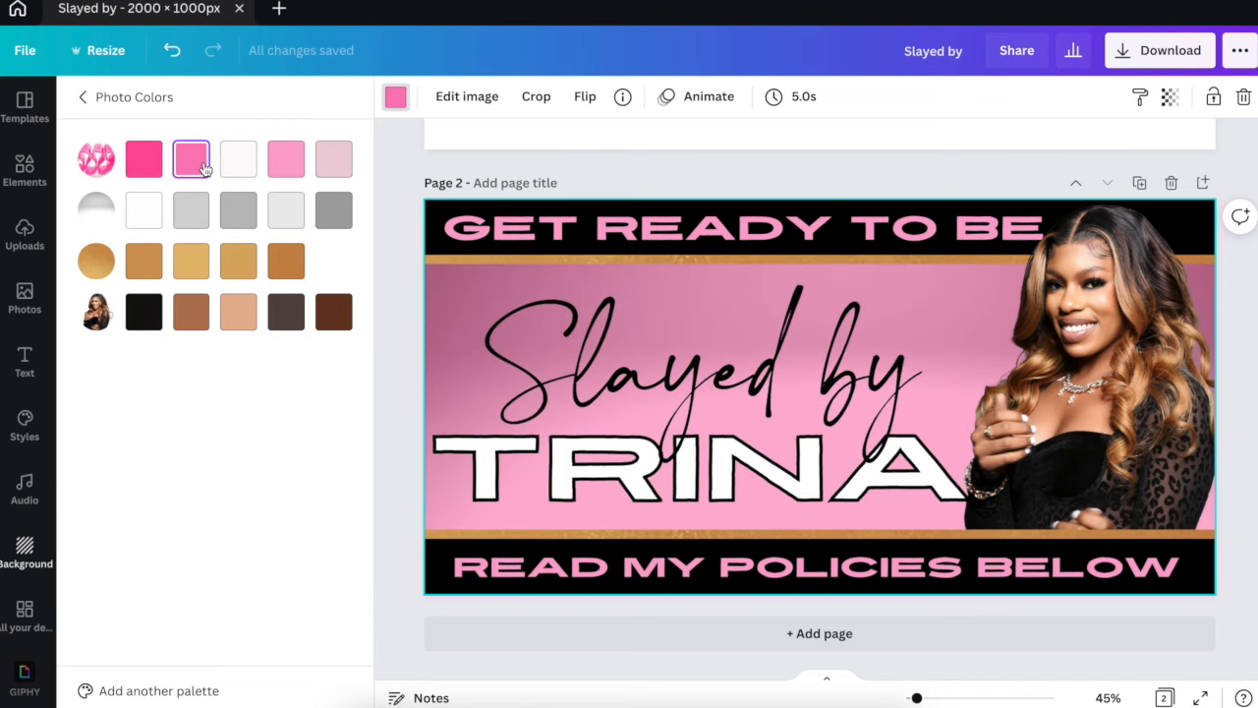
click(148, 162)
click(398, 288)
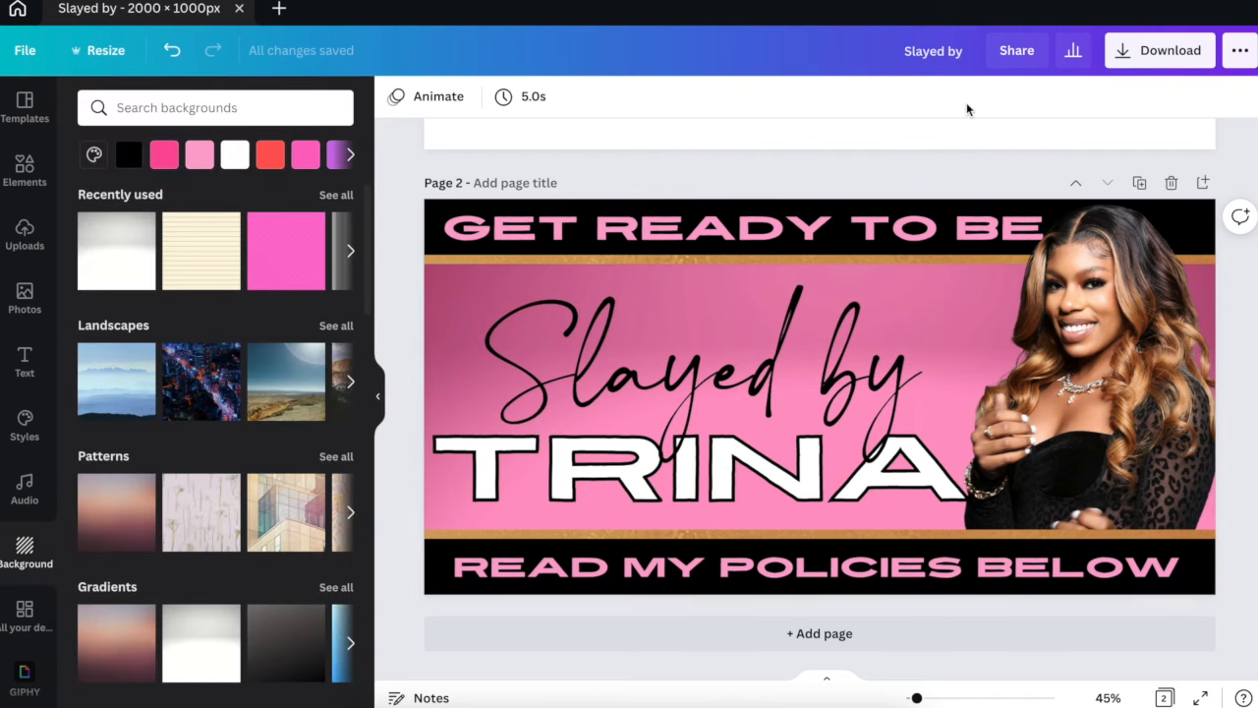
Add a third page and give it the grey-to-white studio gradient background.
click(594, 637)
click(138, 229)
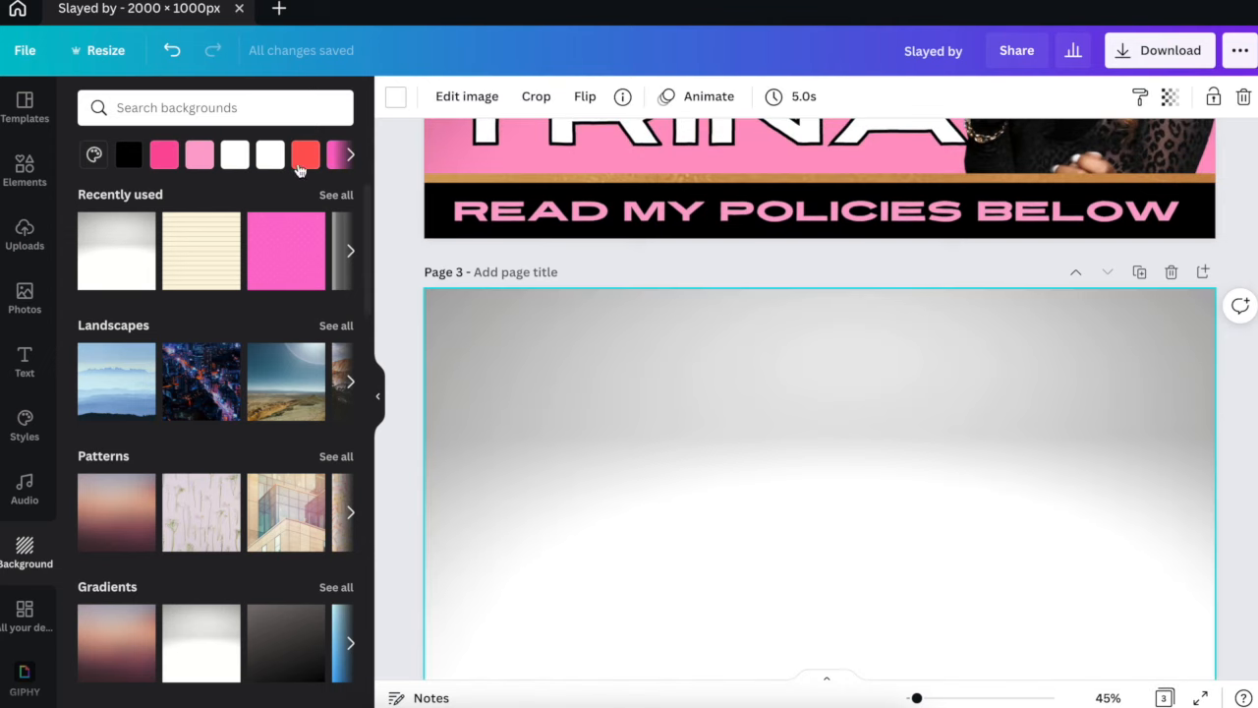
scroll(388, 246, up, 3)
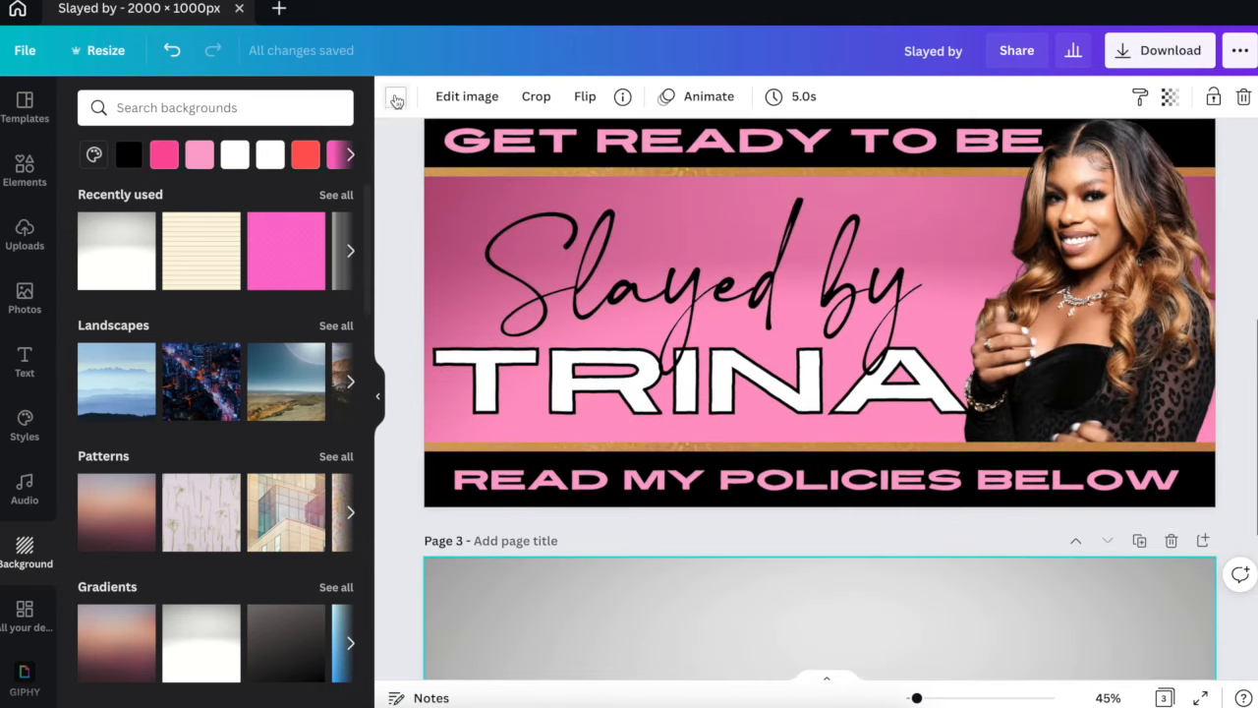
Recolour page 3's gradient background with black.
click(395, 97)
click(143, 188)
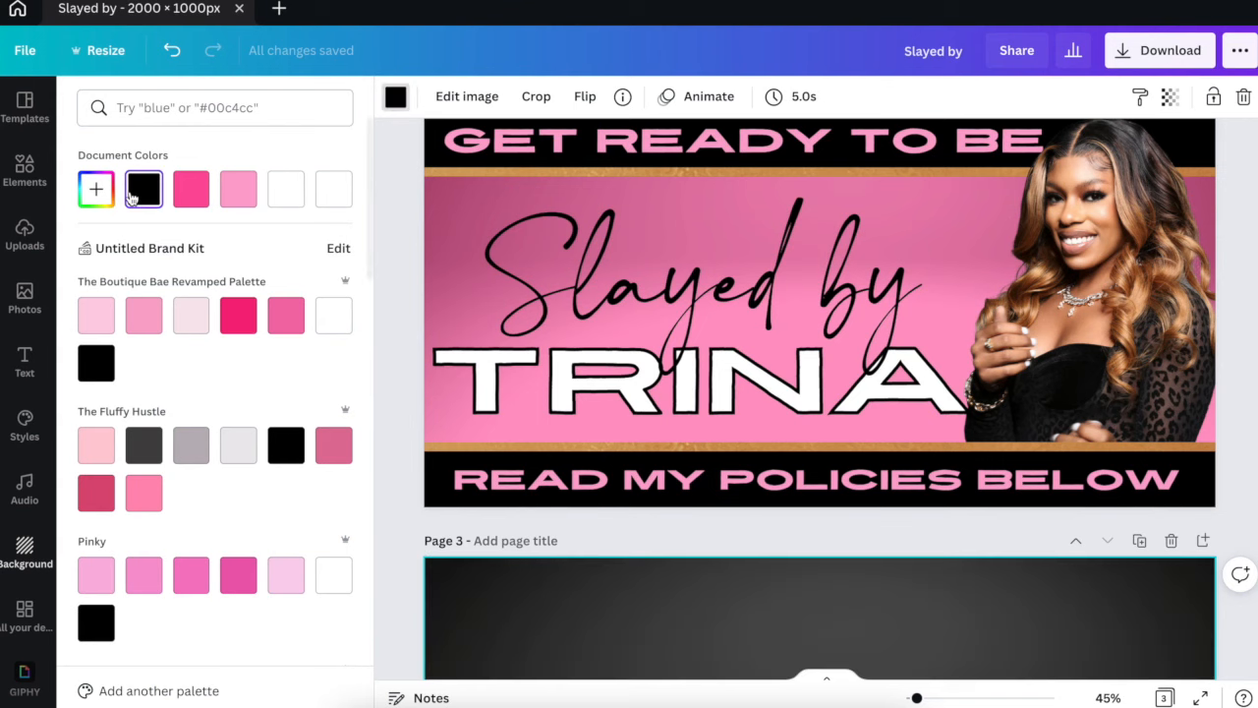
scroll(458, 344, down, 5)
scroll(457, 344, up, 4)
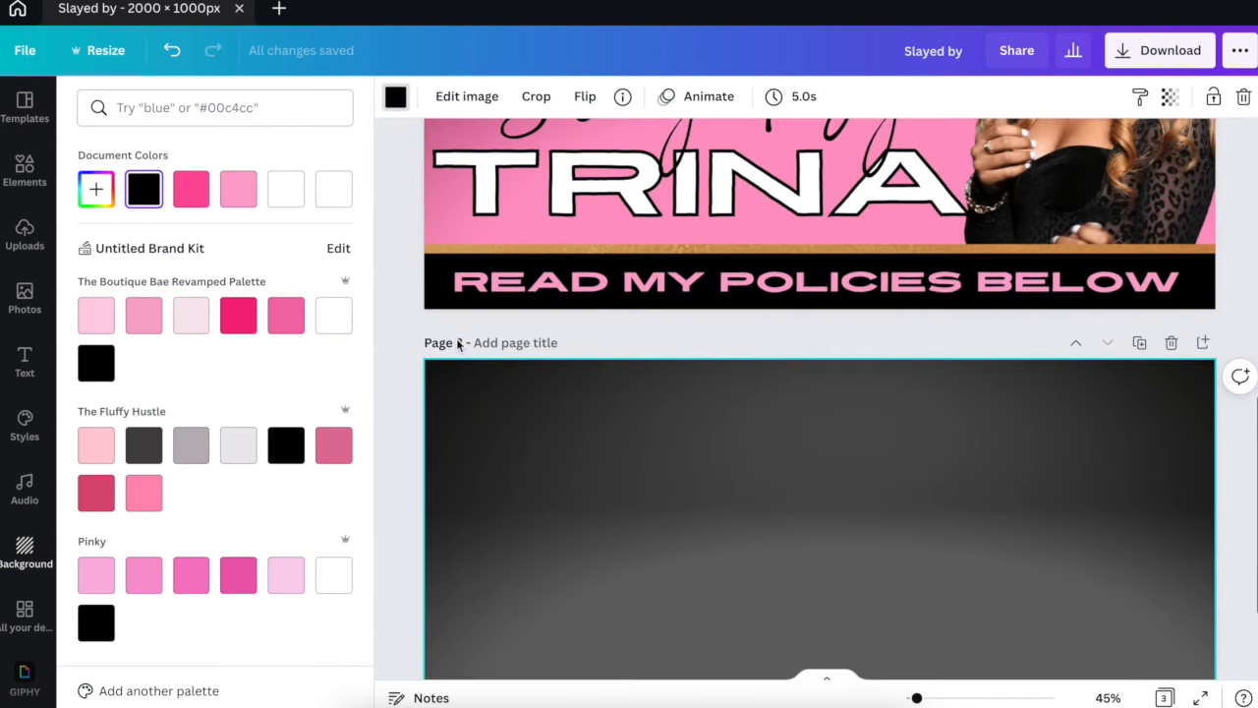
scroll(456, 344, down, 4)
scroll(456, 344, down, 1)
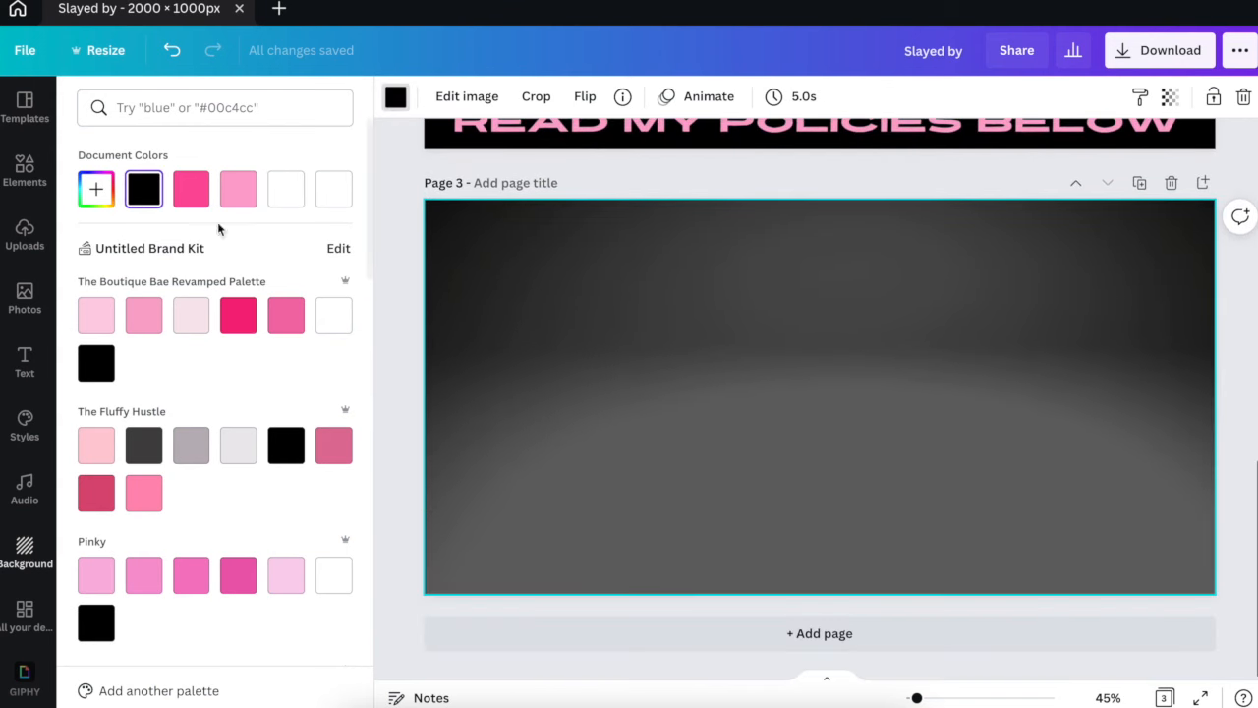
Add a pink square shape to page 3 and place it in the page's left half.
click(24, 172)
click(307, 108)
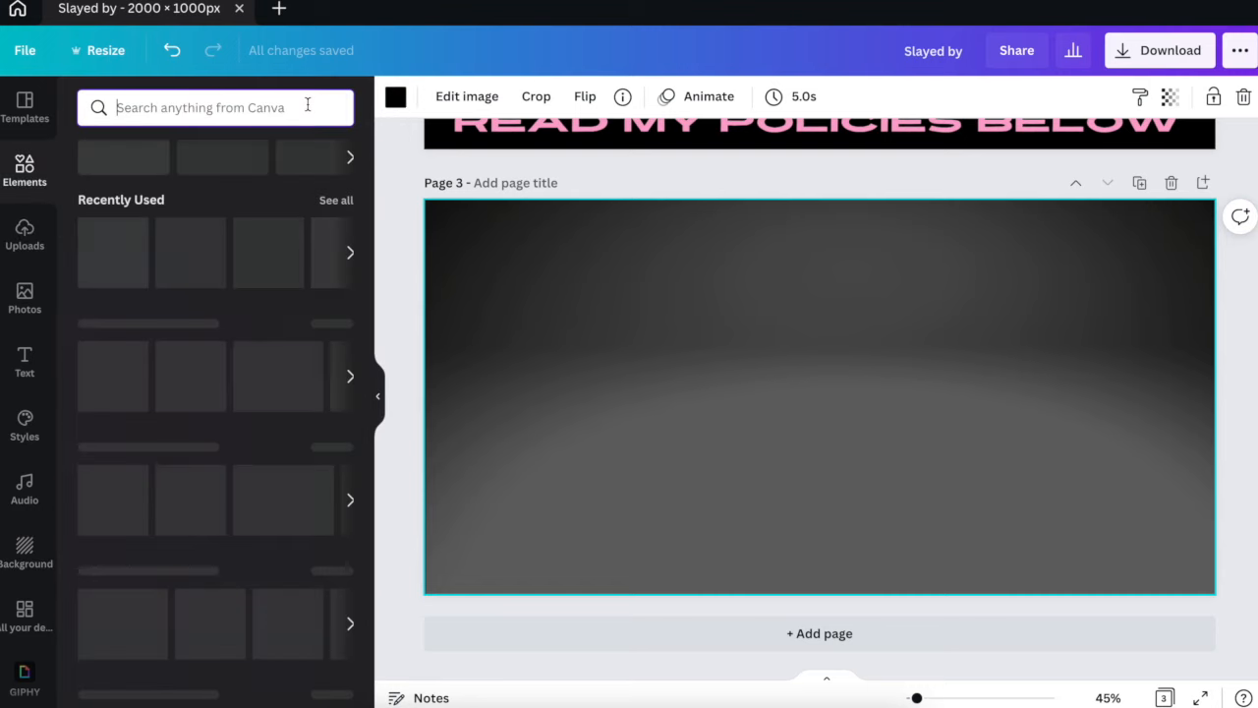
scroll(213, 396, down, 1)
click(152, 351)
drag(809, 368, 578, 374)
Add the recently used gold texture photo to page 3 and send it behind the pink square.
click(200, 234)
mouse_move(754, 348)
mouse_down()
mouse_move(596, 348)
mouse_move(774, 333)
mouse_up()
click(1019, 102)
click(955, 148)
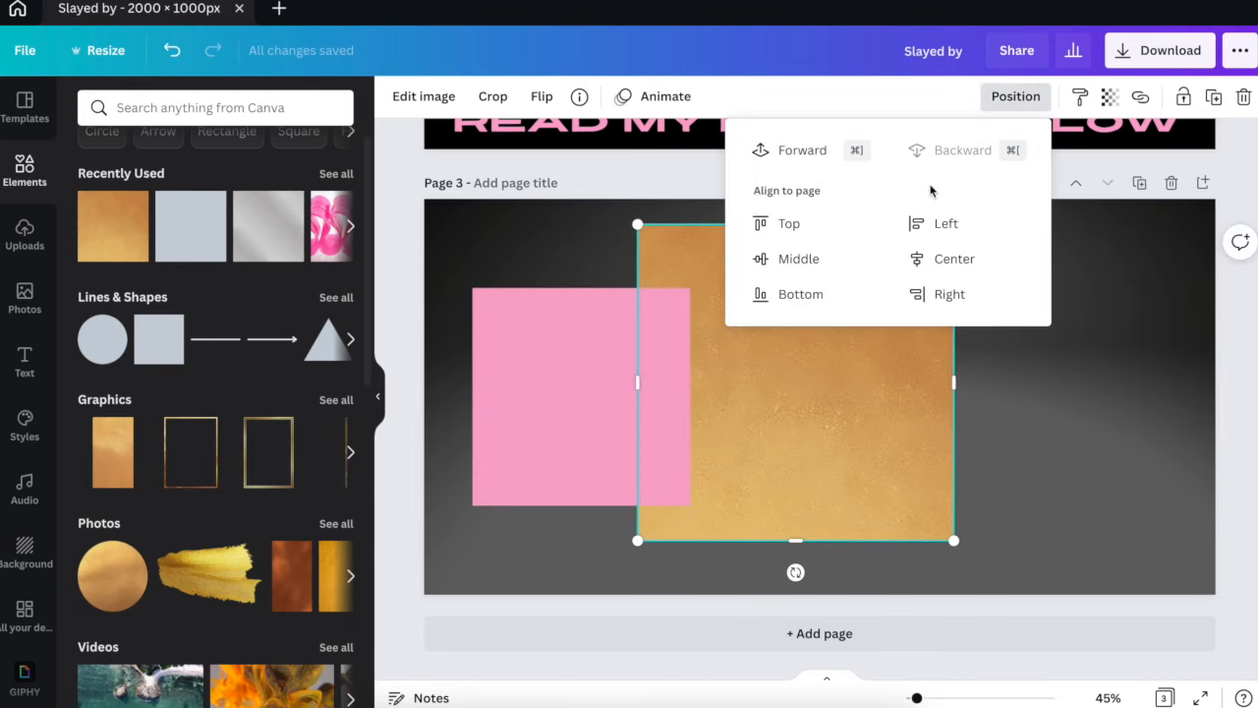
Move the gold square to page 3's left half and duplicate it into the right half.
drag(767, 413, 616, 425)
key(ctrl+d)
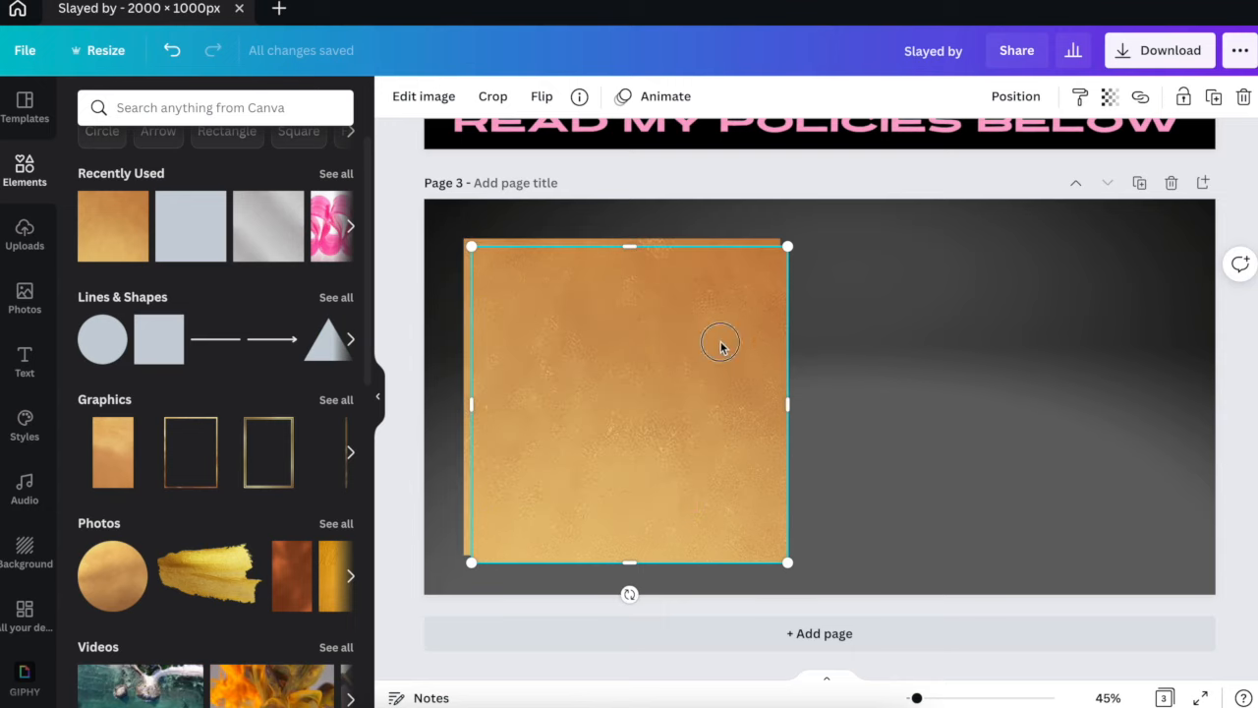
drag(725, 348, 1109, 336)
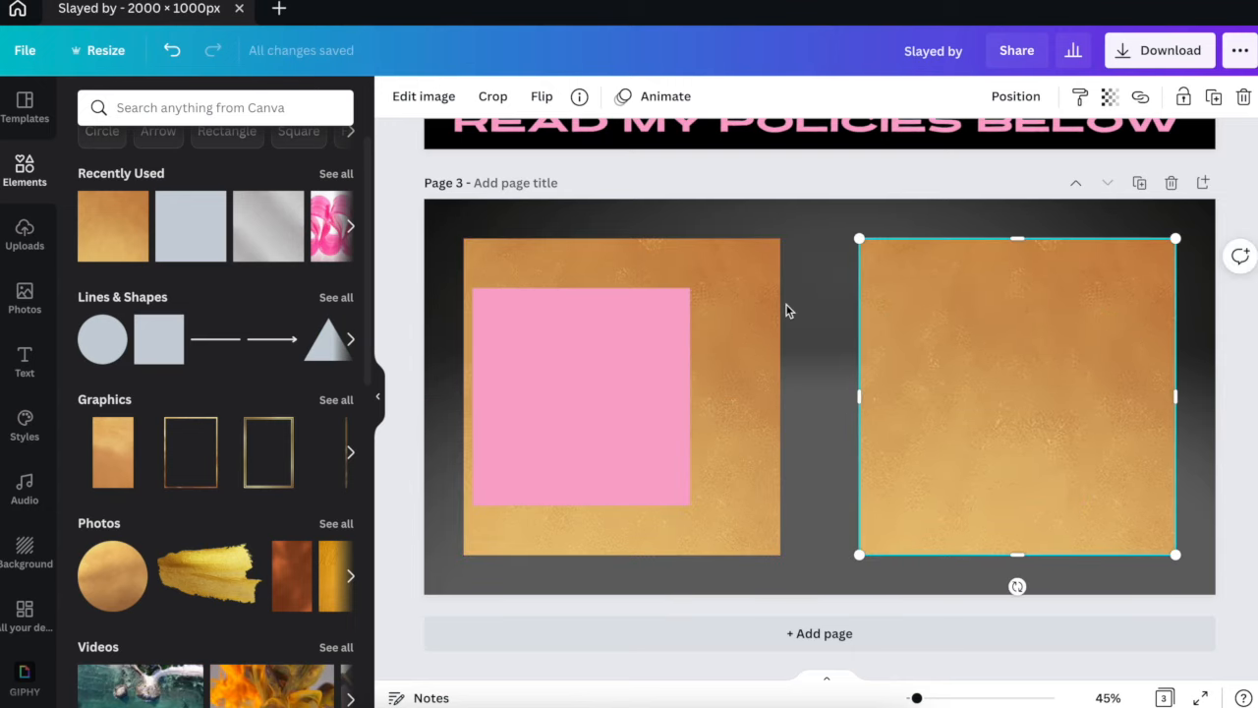
Enlarge the pink square to leave a thin gold border around it, and duplicate it onto the right gold square.
click(603, 359)
drag(573, 332, 576, 318)
drag(688, 464, 787, 531)
drag(640, 449, 1031, 435)
key(ctrl+d)
click(405, 294)
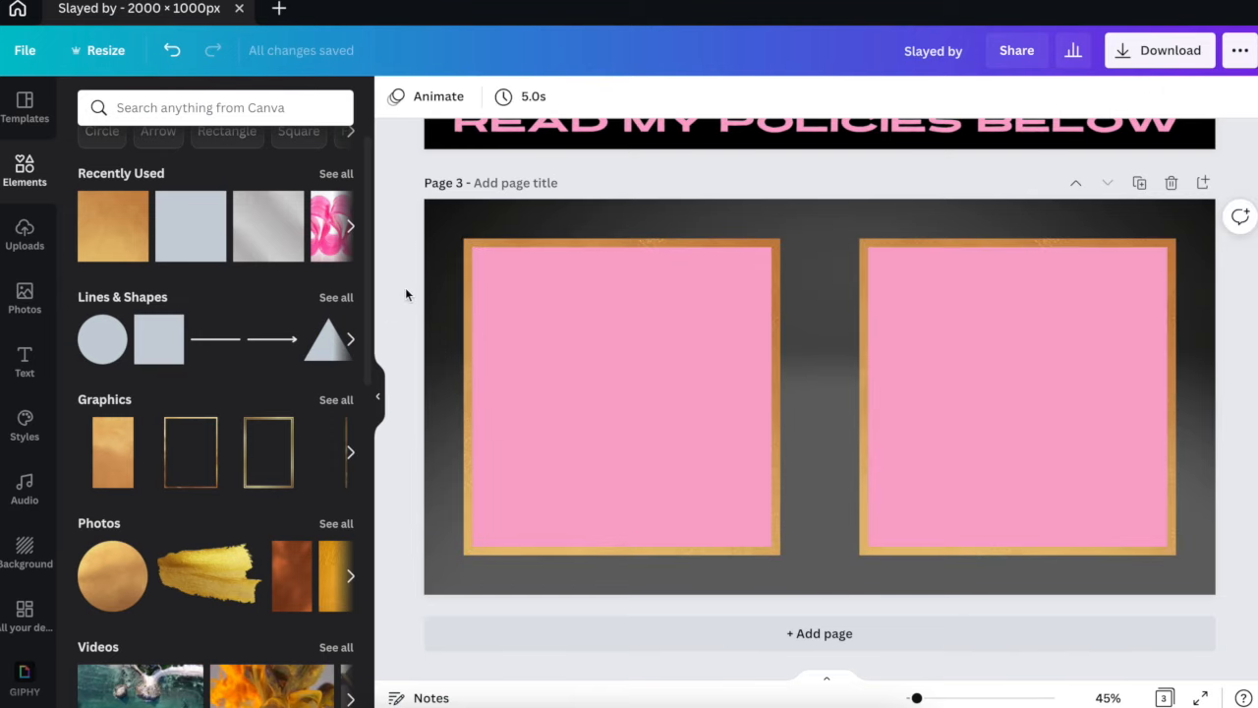
Find the rectangular label with a pointed side among the lines and shapes and add it to page 3.
scroll(406, 285, up, 1)
click(336, 296)
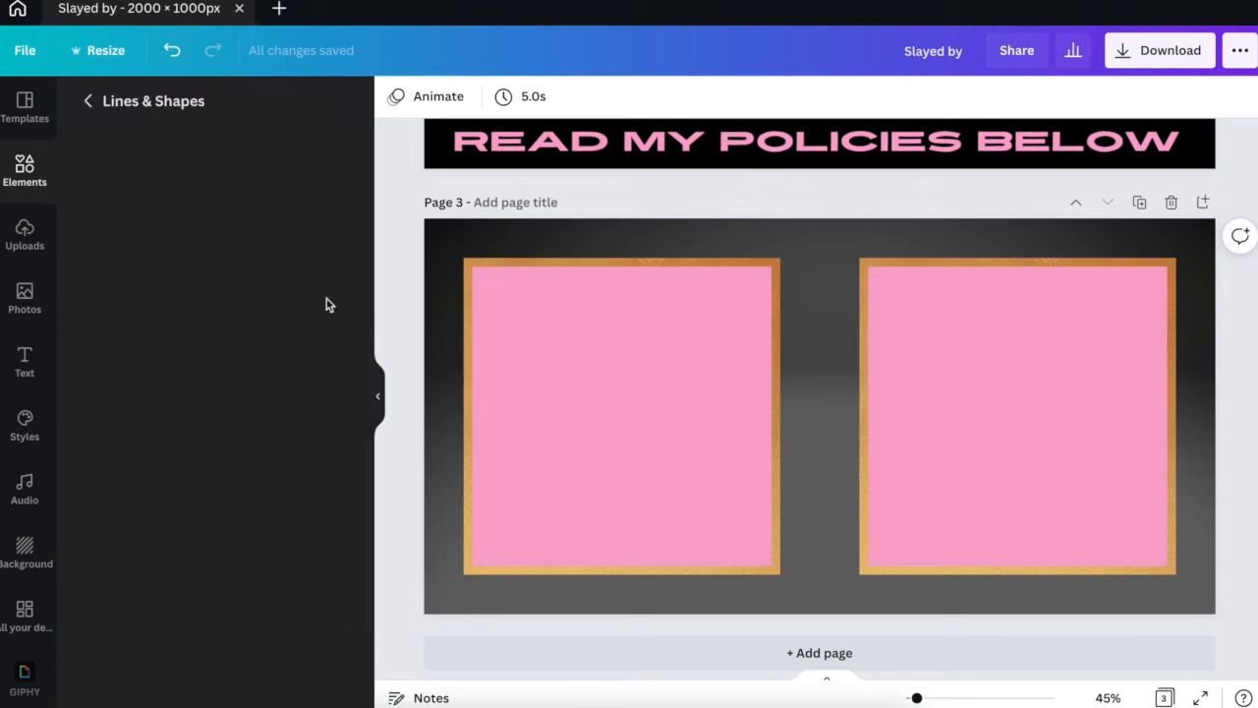
scroll(245, 423, down, 5)
scroll(245, 423, down, 3)
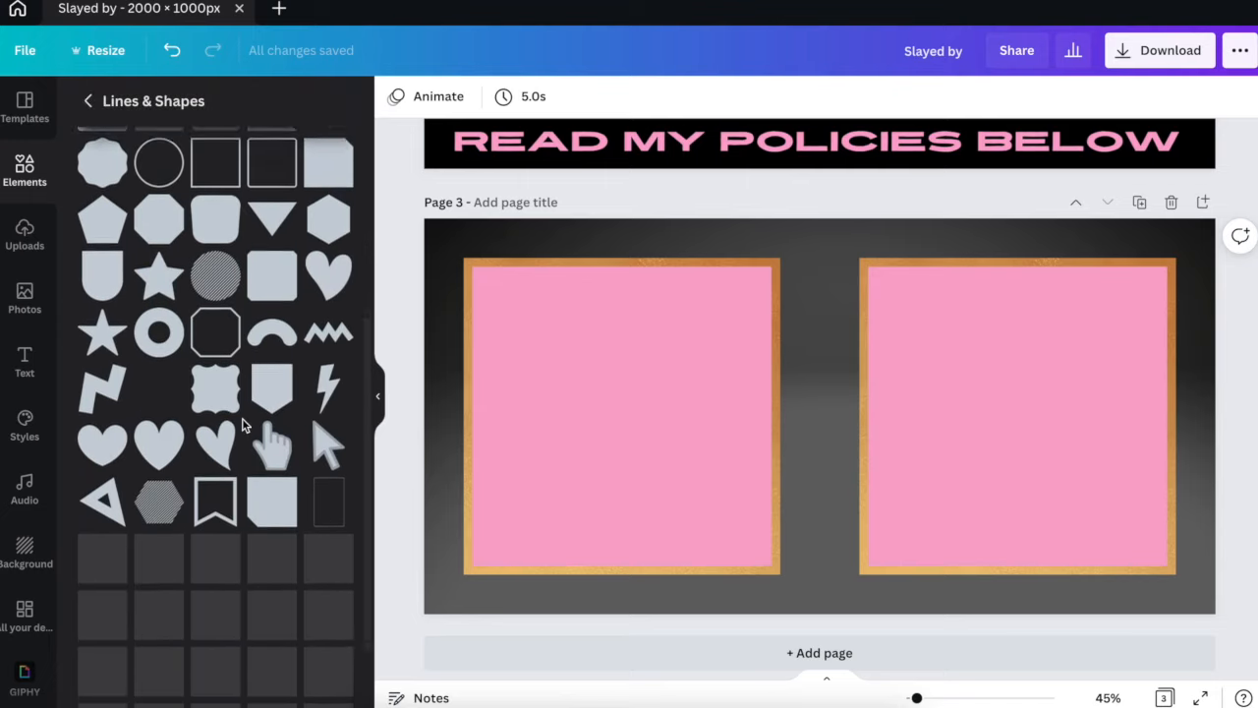
scroll(245, 425, down, 5)
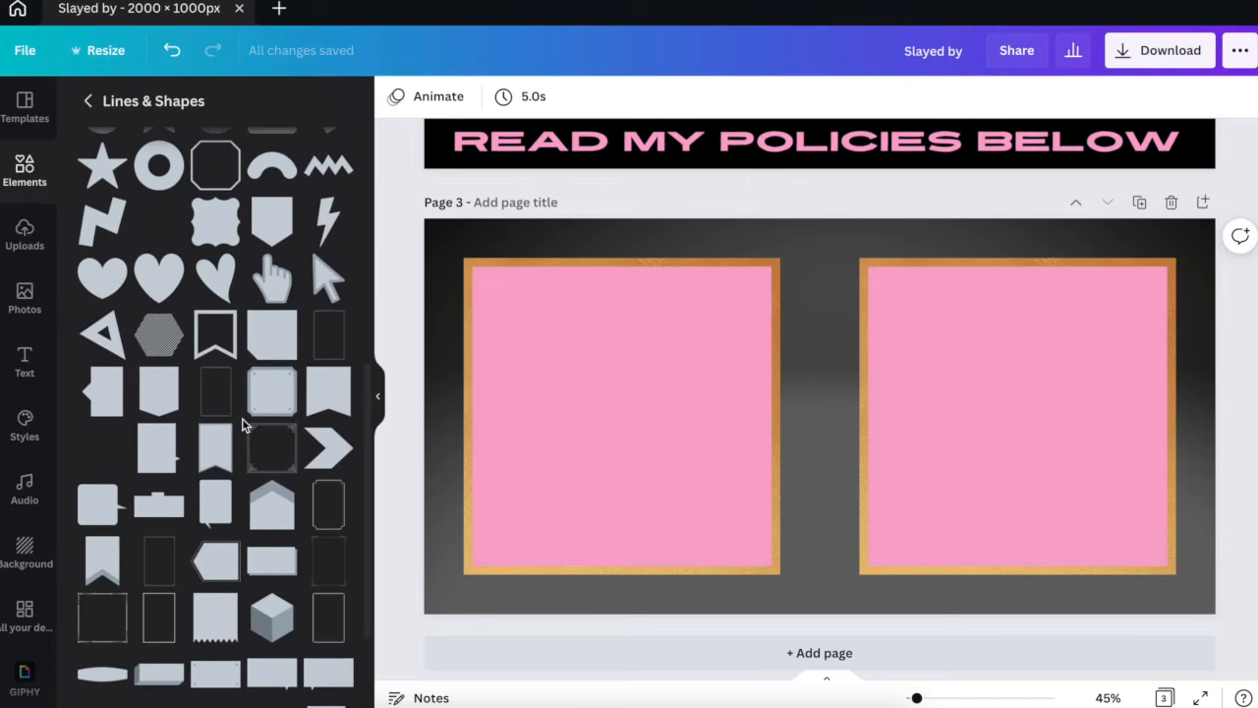
scroll(245, 425, down, 2)
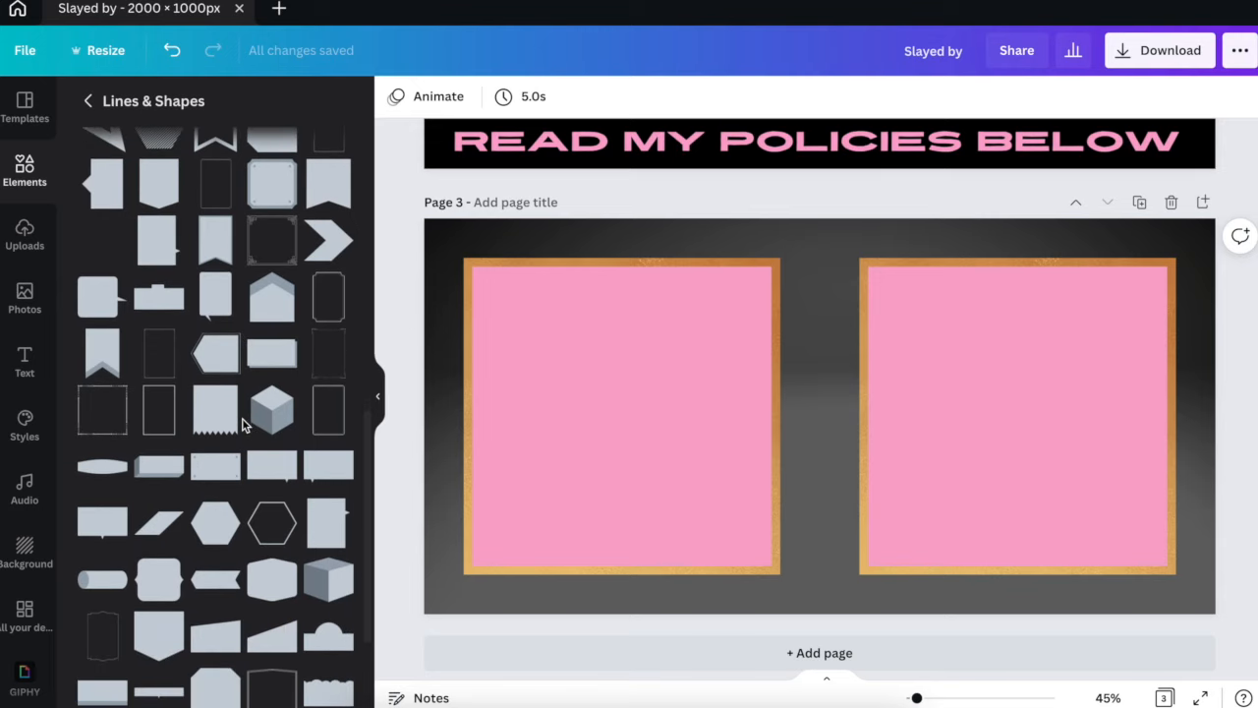
scroll(245, 425, up, 3)
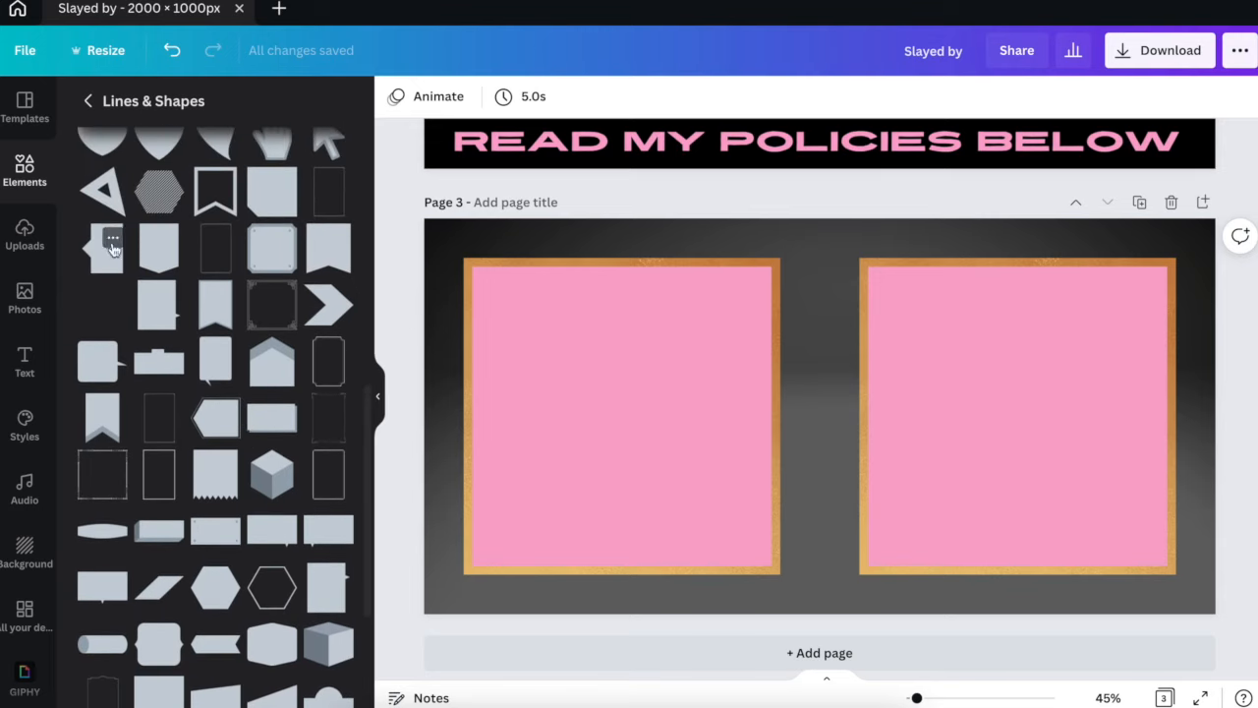
click(106, 256)
Turn the label's point downward, shrink it and place it over the top edge of the left framed square.
drag(820, 556, 629, 310)
drag(731, 396, 639, 295)
drag(593, 252, 618, 258)
Set the pointed label's fill colour to black.
click(394, 98)
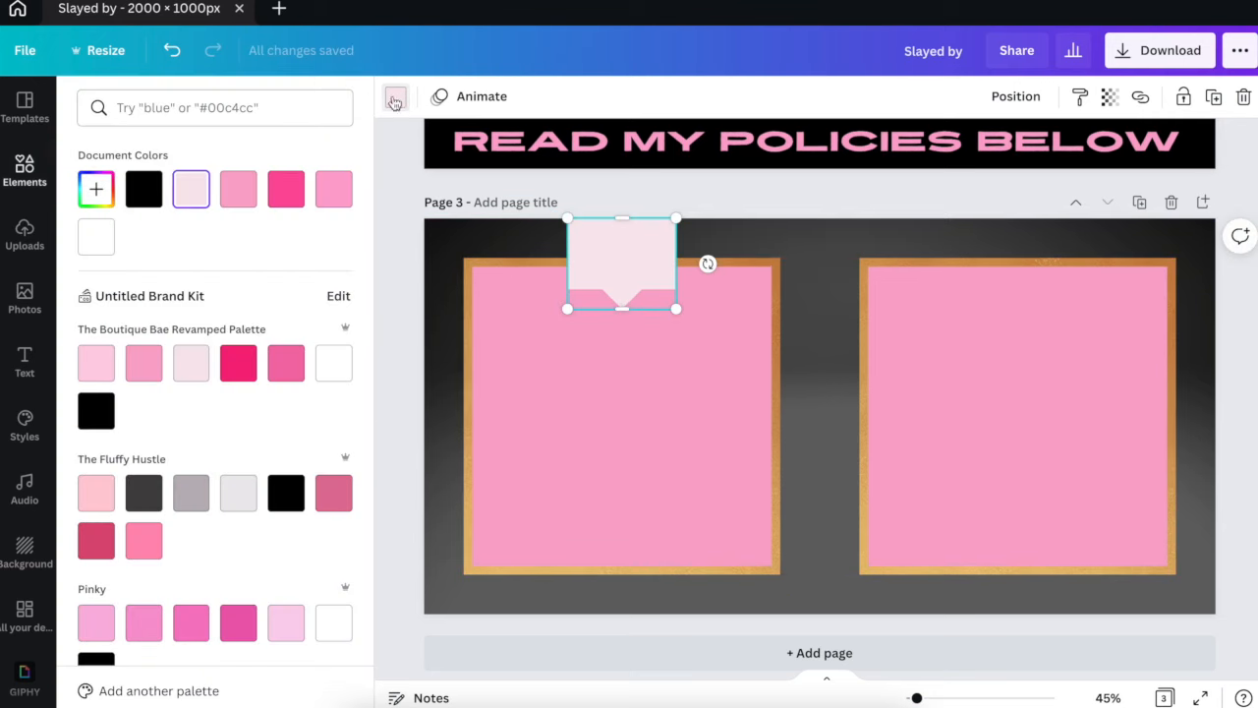
click(143, 189)
key(Delete)
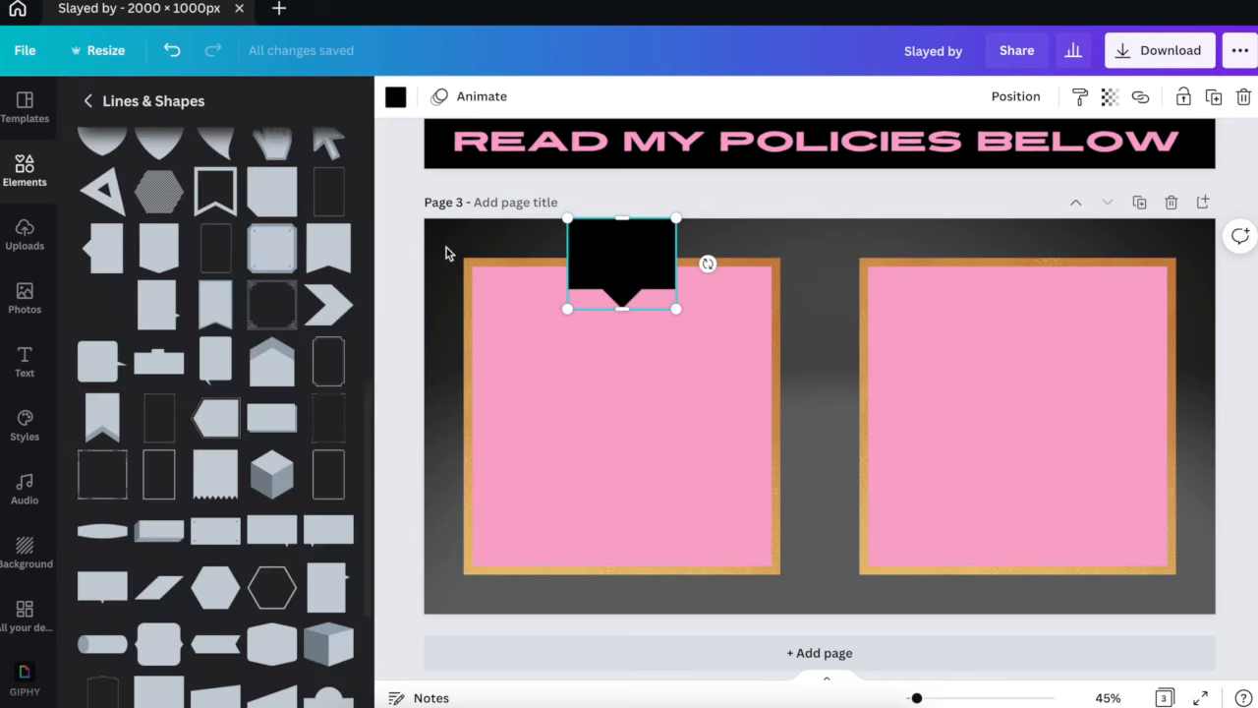
key(ctrl+z)
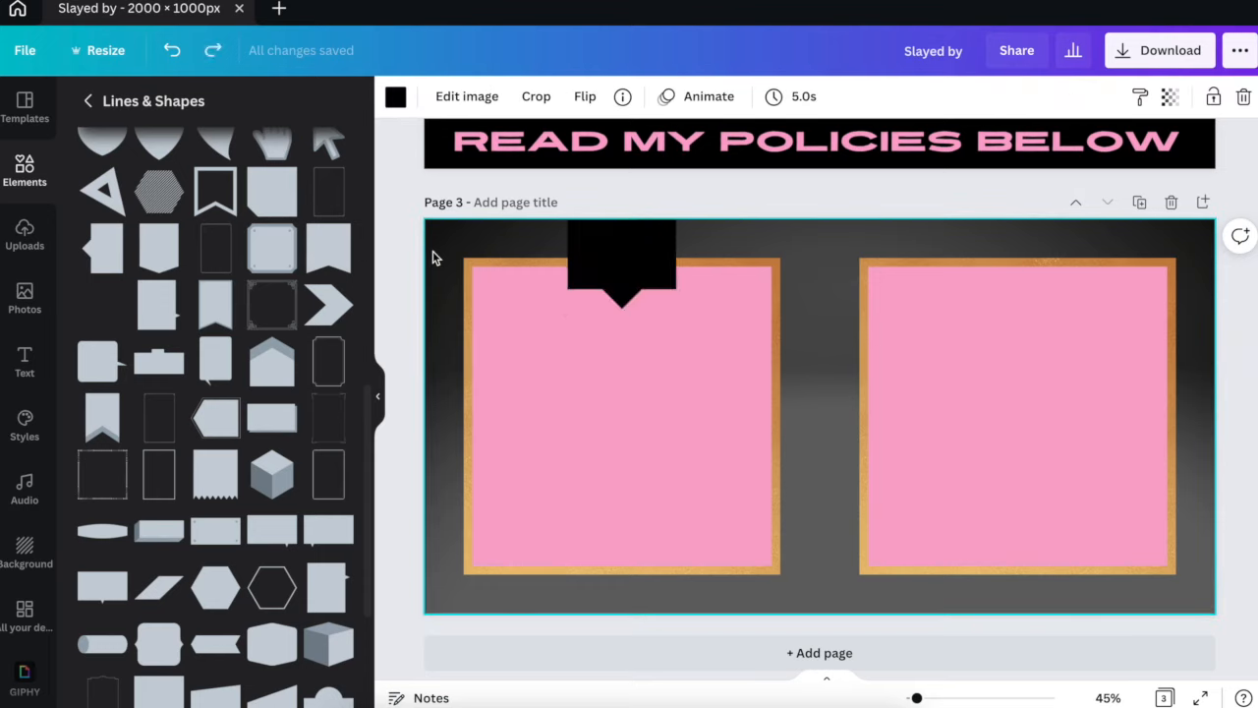
Delete the grey gradient background image from page 3.
key(Delete)
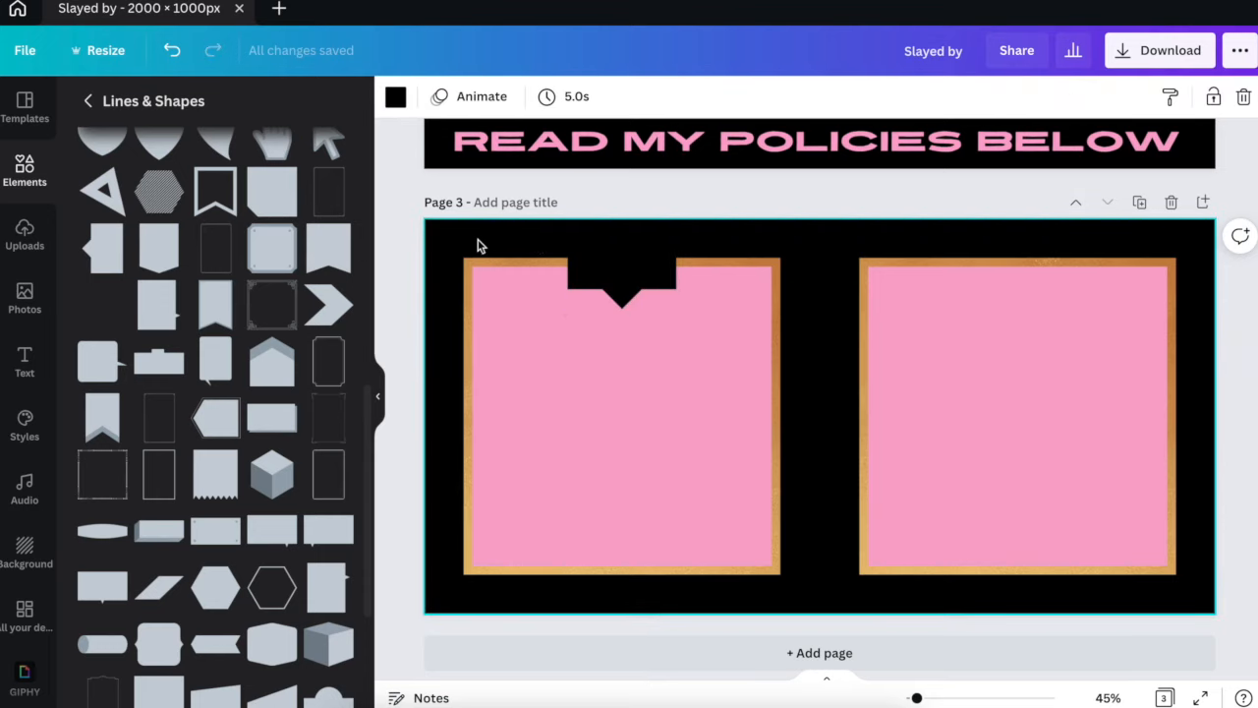
Change the pointed label's fill colour to hot pink.
click(587, 252)
click(395, 96)
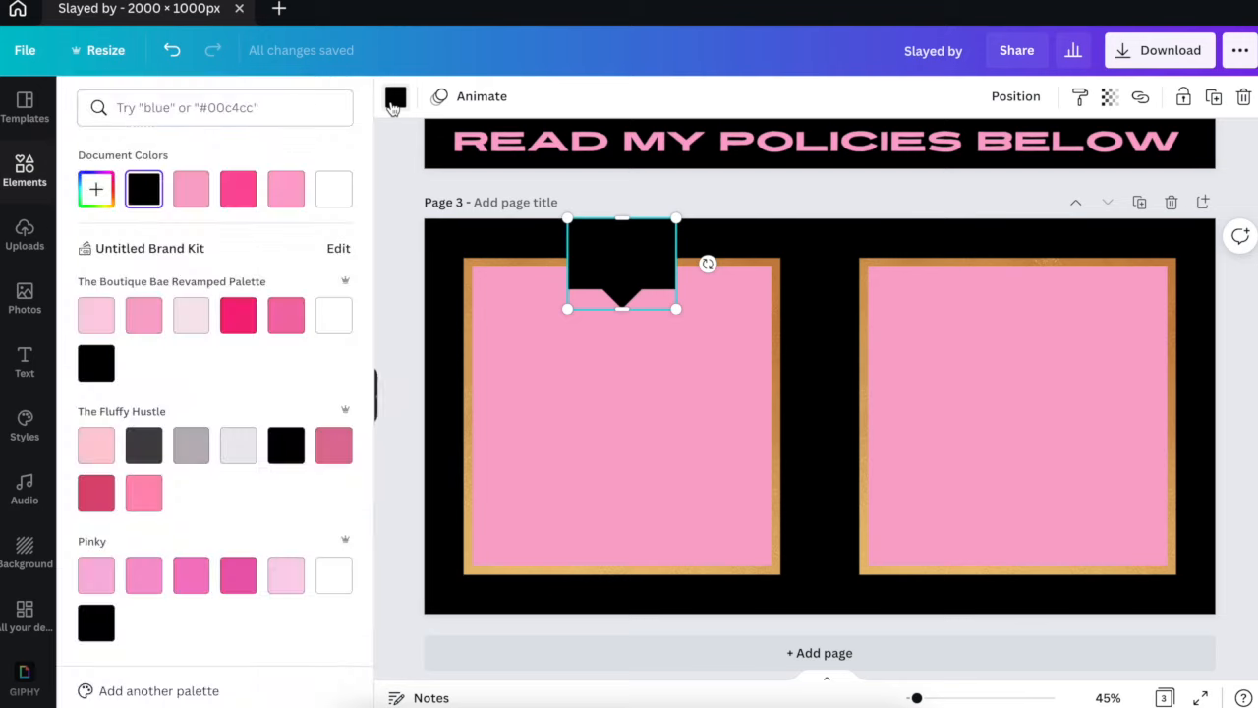
click(286, 189)
click(238, 191)
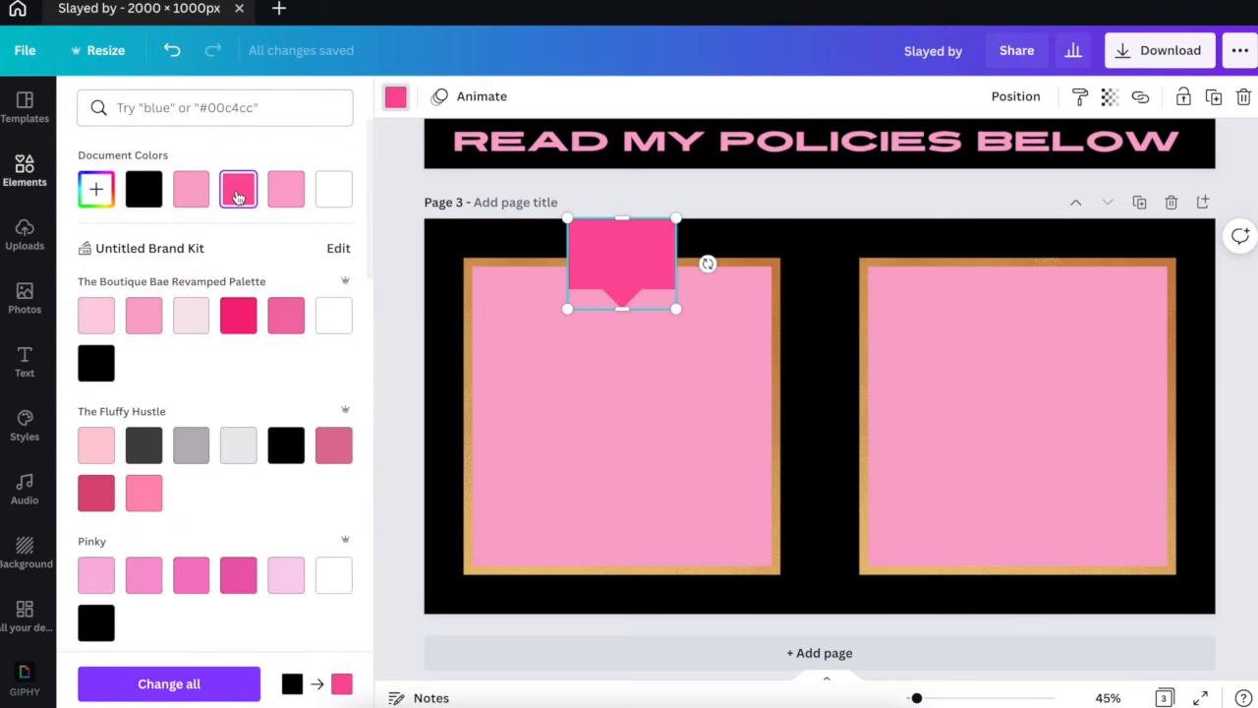
click(383, 217)
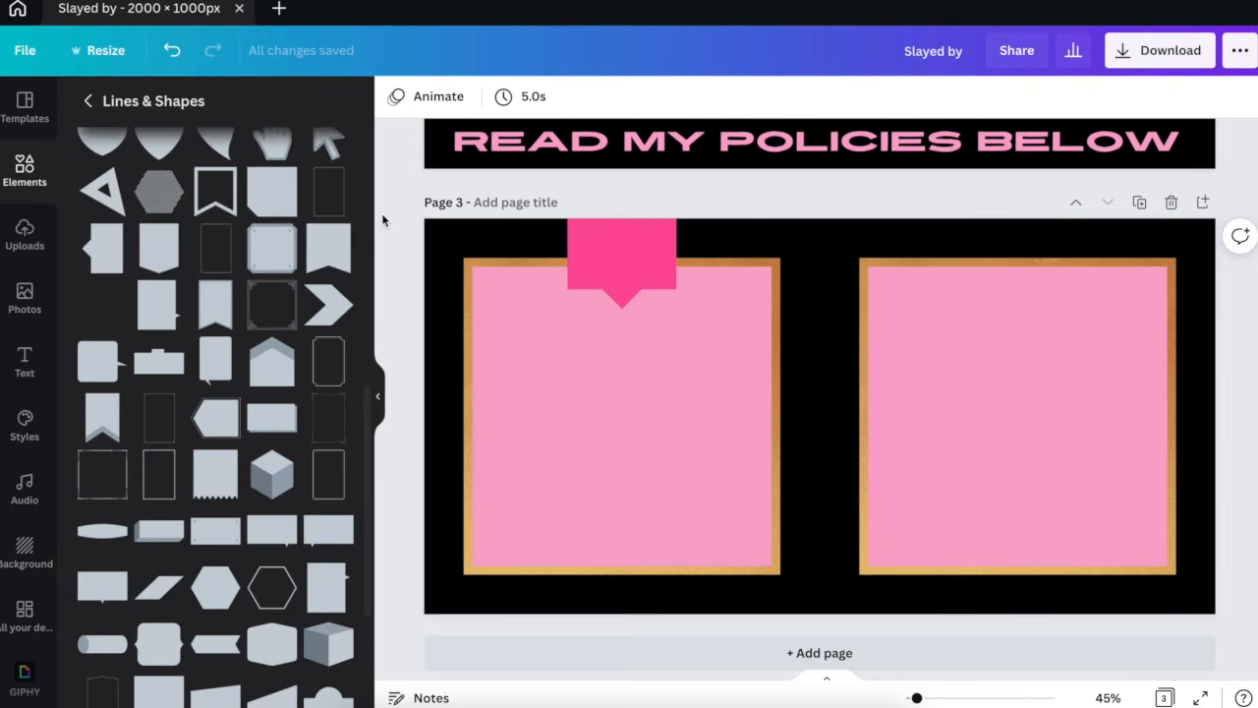
Delete the pointed label and both gold squares behind the pink squares on page 3.
click(613, 250)
key(Delete)
click(600, 295)
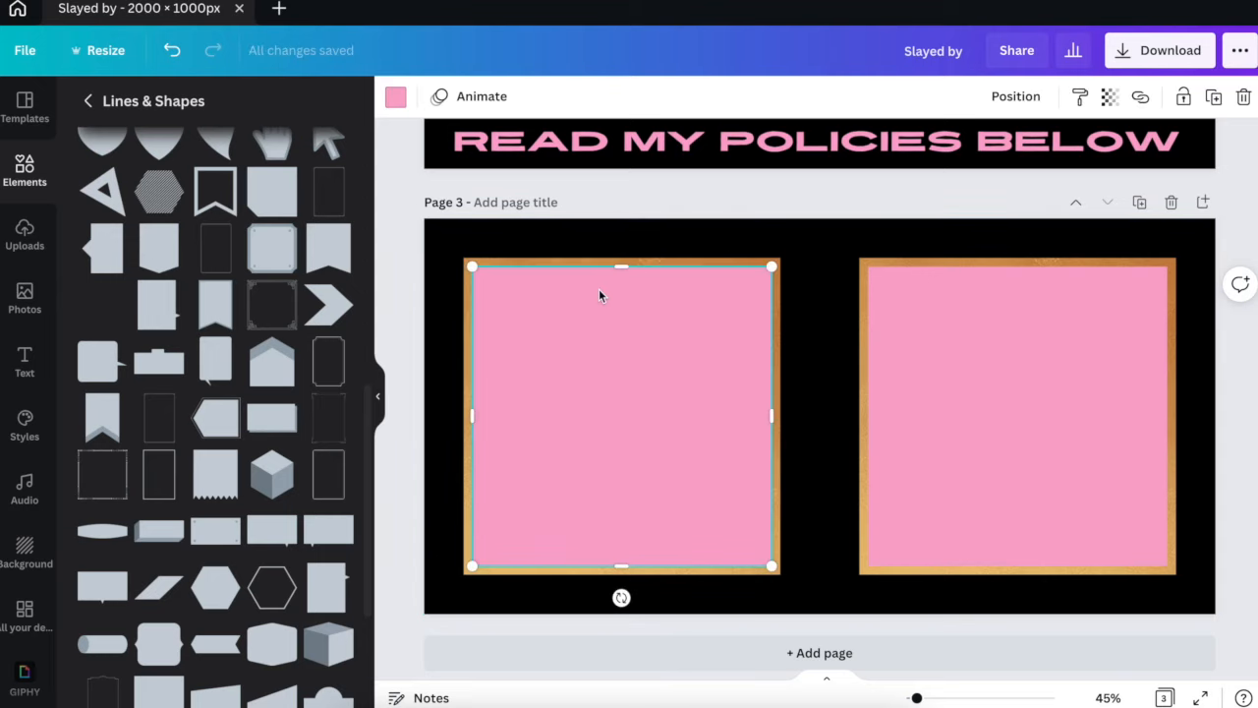
click(441, 327)
click(466, 329)
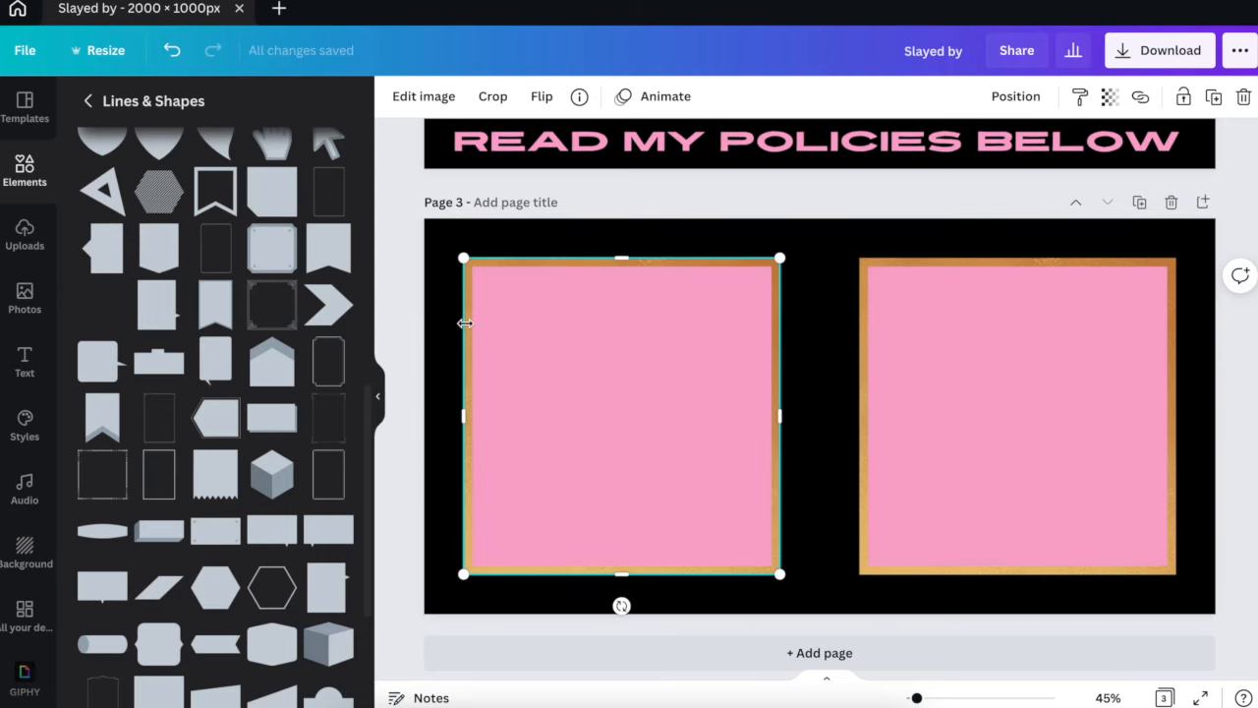
key(Delete)
click(857, 281)
key(Delete)
Find the banner shape with a shallow pointed bottom among the lines and shapes and place it over the left pink square.
click(576, 306)
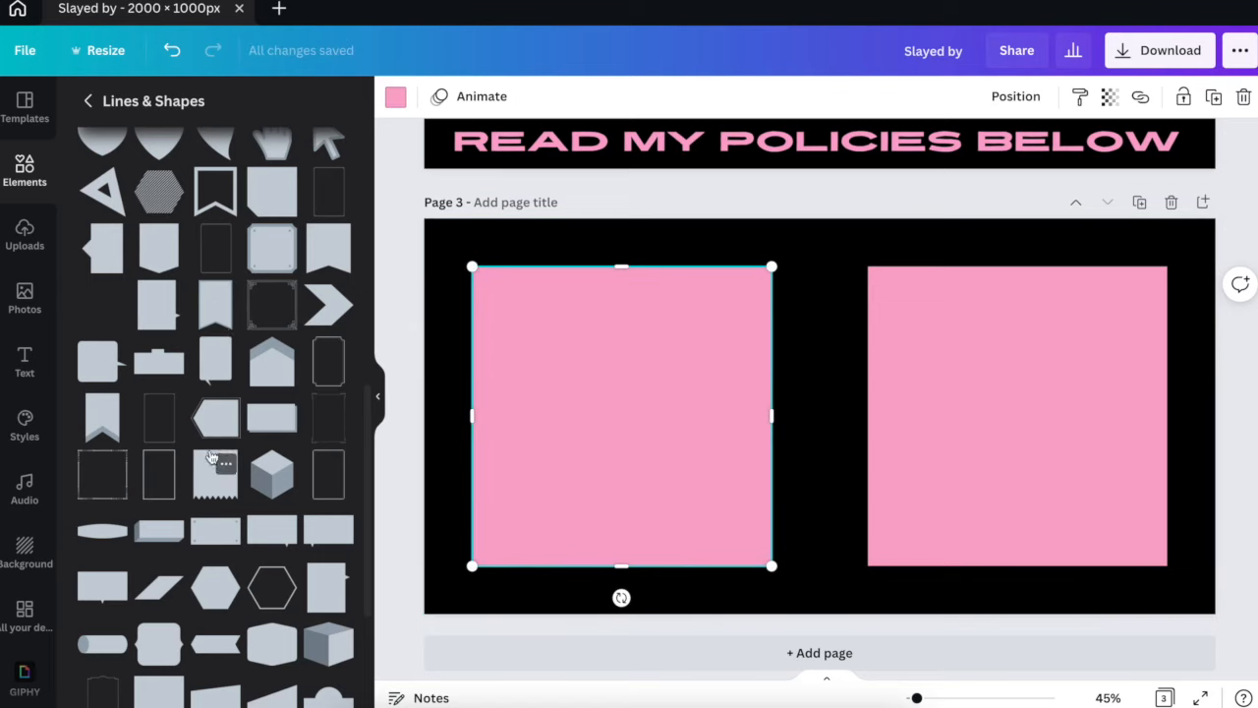
scroll(210, 457, down, 3)
scroll(210, 457, down, 3)
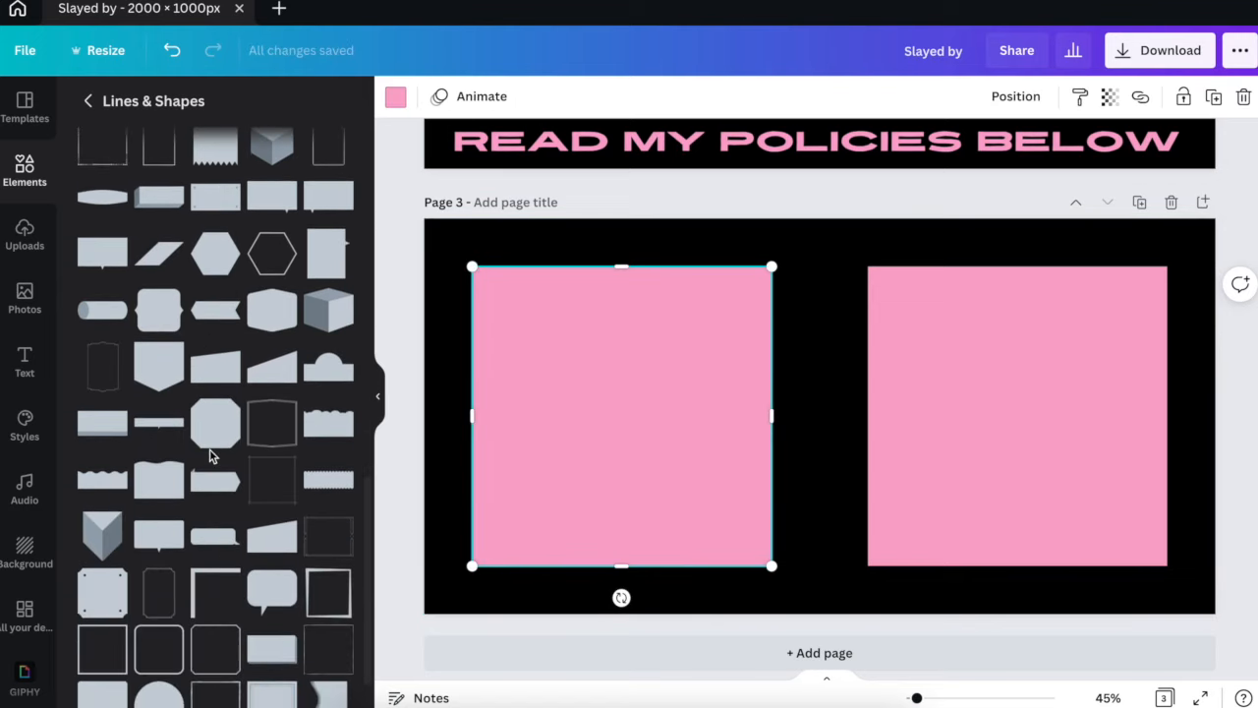
scroll(210, 458, up, 7)
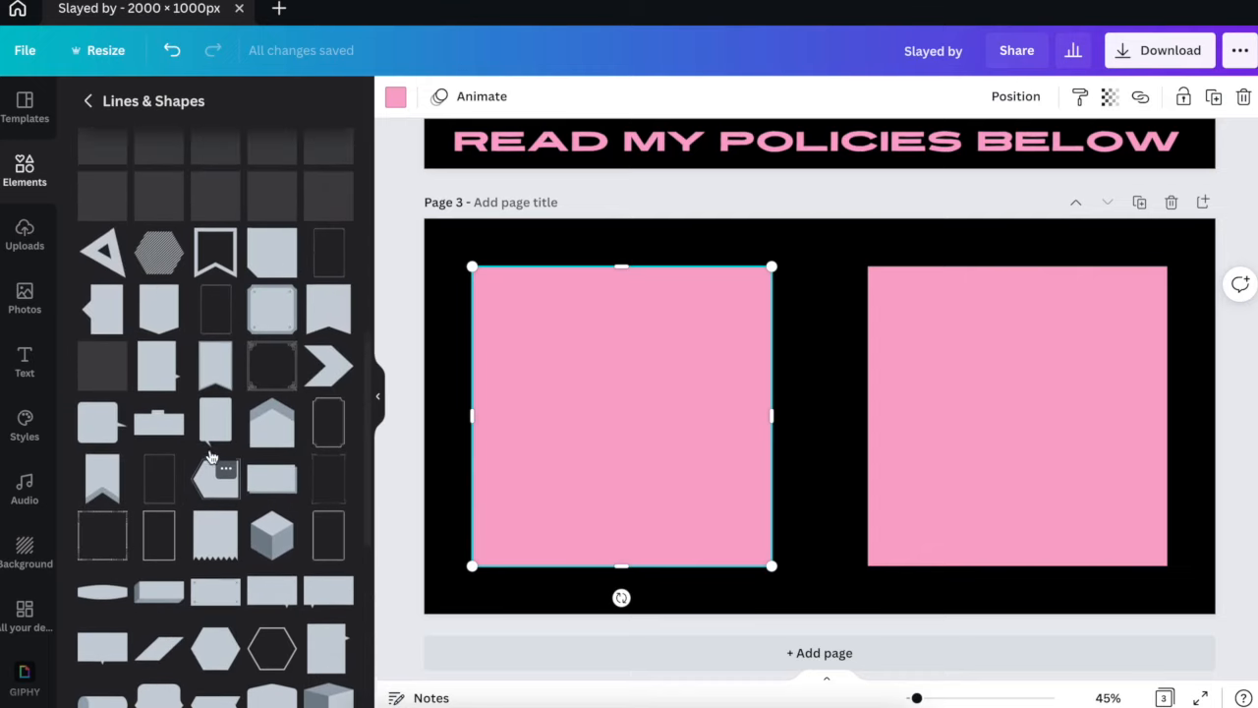
scroll(210, 458, up, 2)
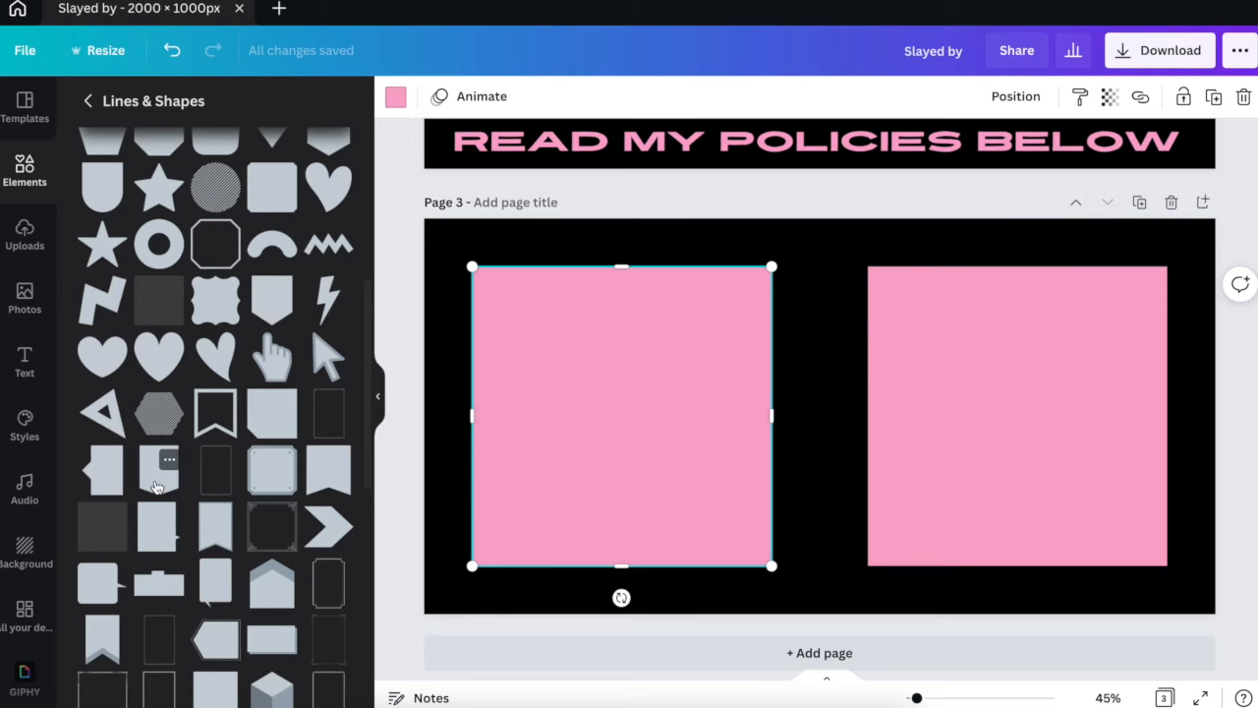
click(155, 486)
drag(750, 387, 629, 331)
Shrink the banner shape to a small tab centred over the left square's top edge and fill it black.
click(395, 99)
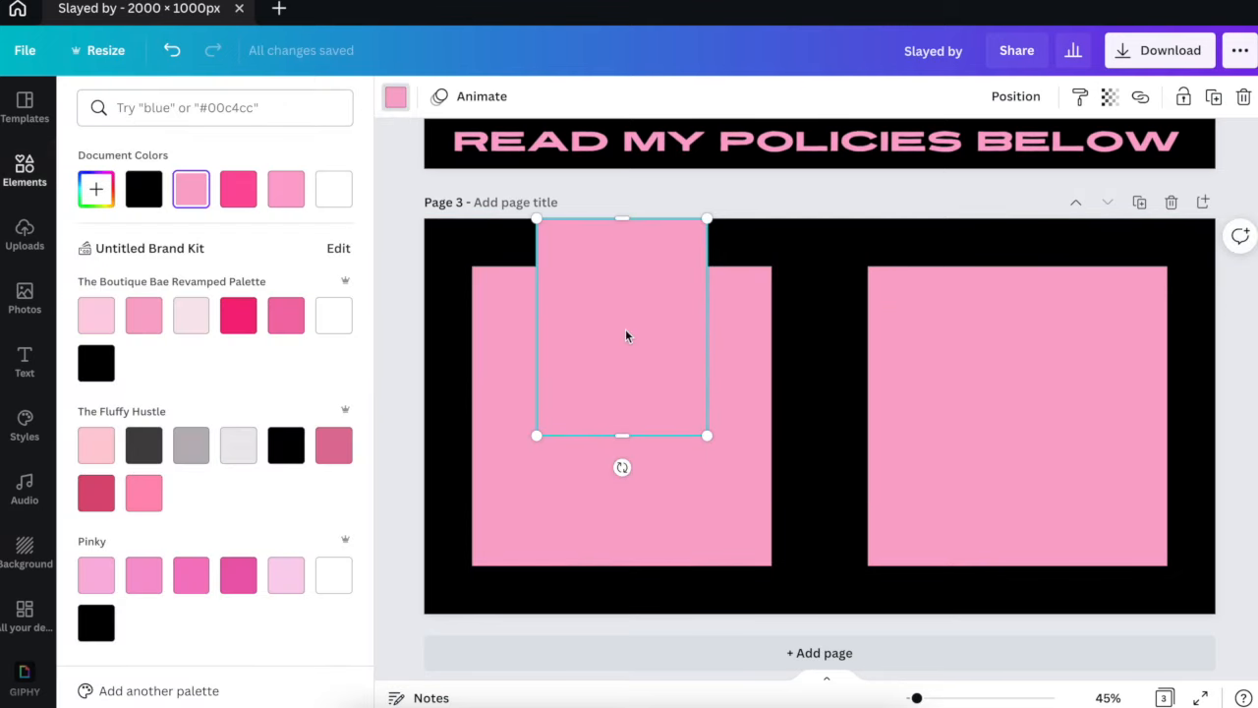
drag(708, 435, 630, 326)
drag(579, 272, 615, 264)
drag(621, 325, 621, 308)
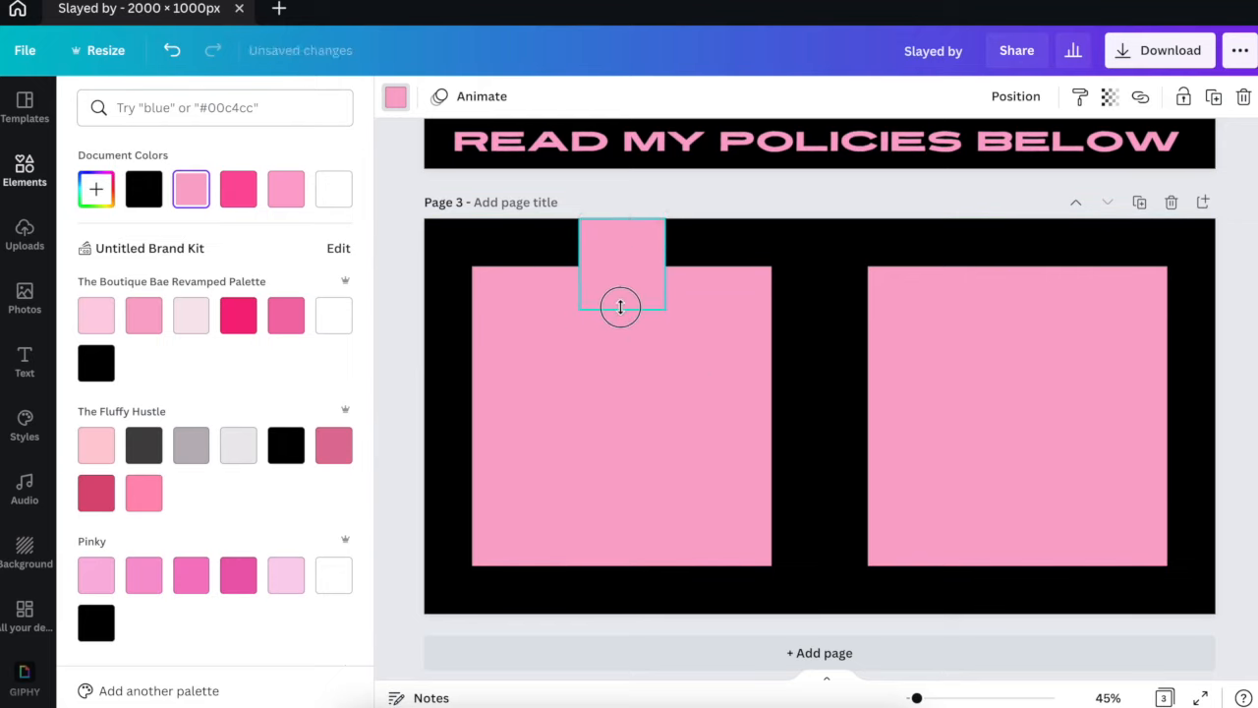
click(145, 187)
click(395, 335)
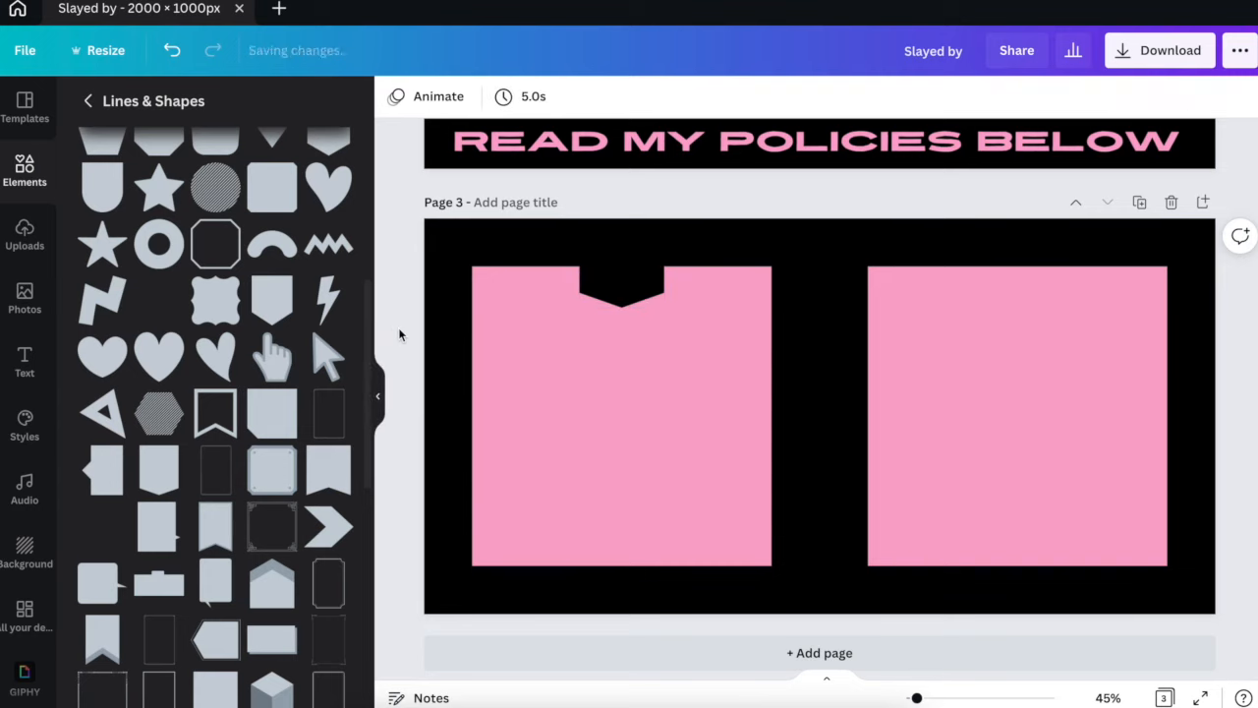
Duplicate the black tab, make the copy white and slightly larger, and layer it behind the black one as a border.
click(635, 259)
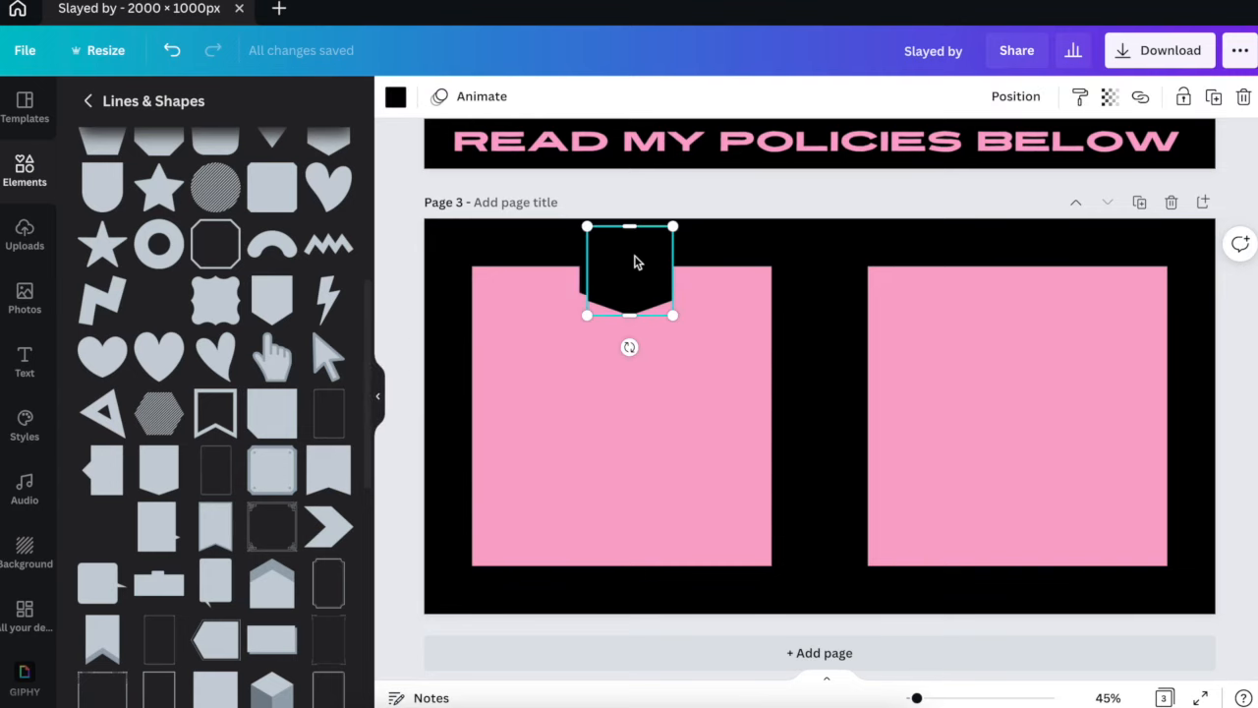
click(396, 99)
click(334, 188)
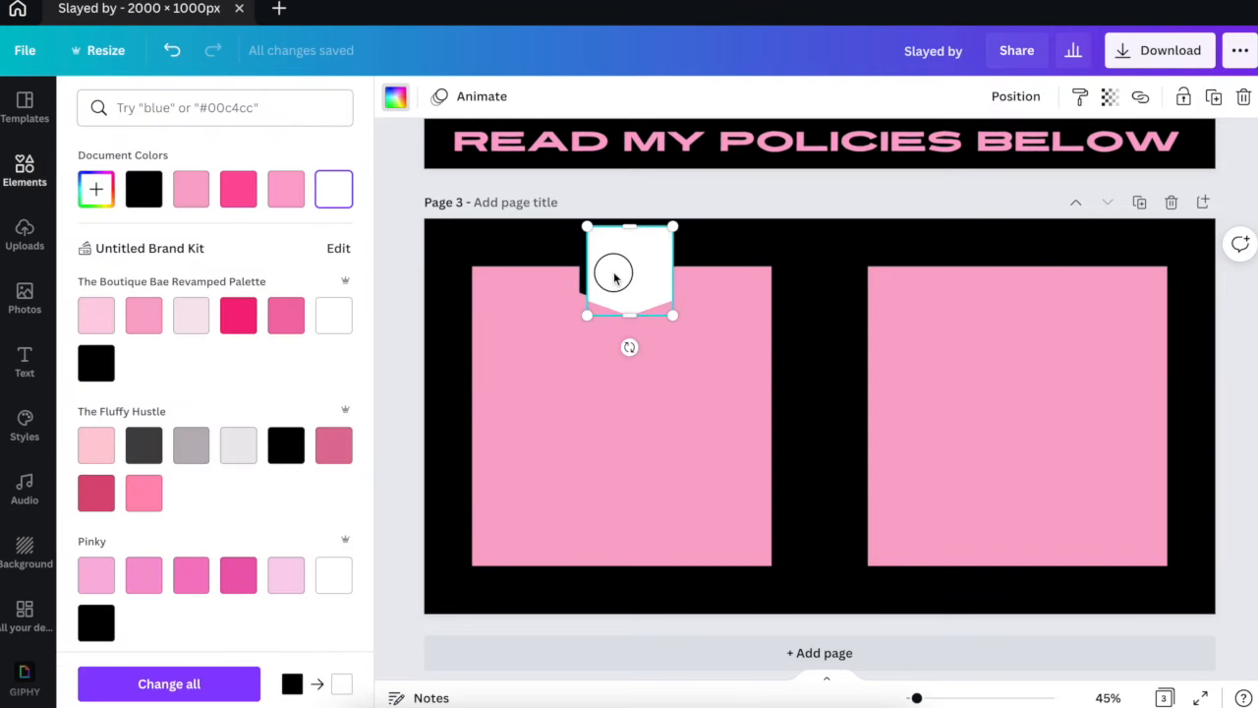
drag(588, 314, 575, 327)
drag(616, 275, 616, 276)
click(1015, 96)
click(974, 150)
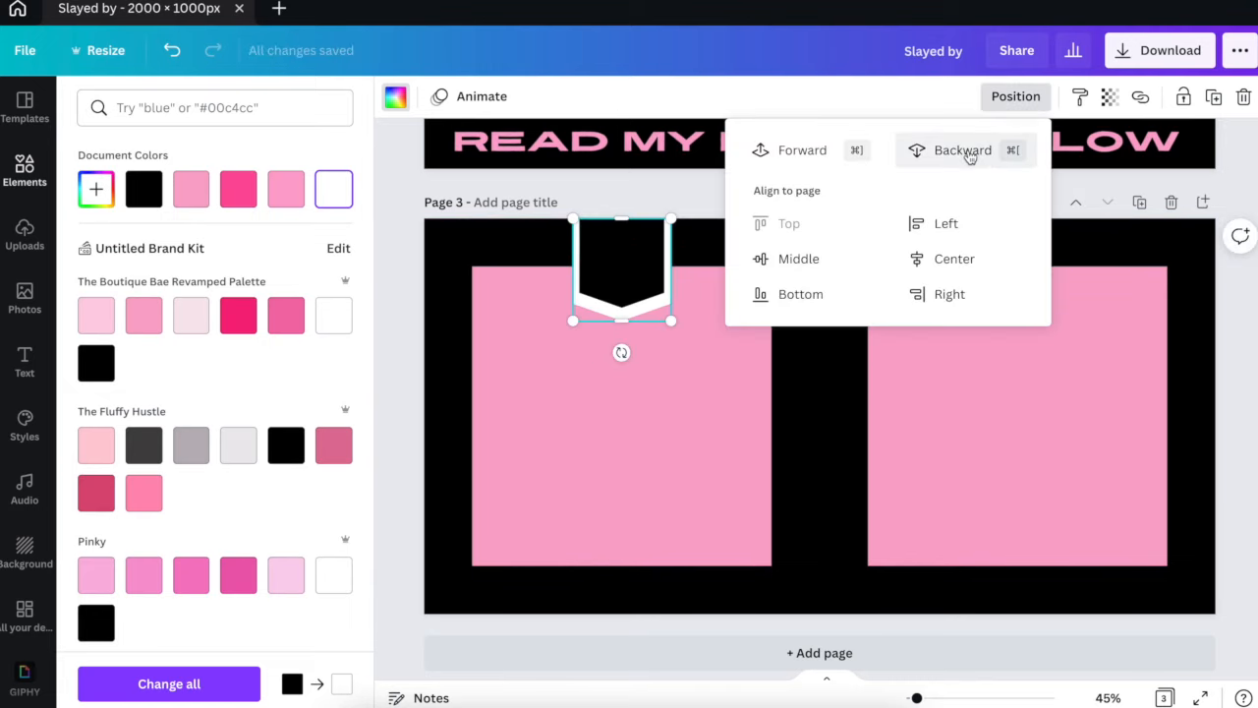
click(691, 186)
Shorten the white tab to about 246 px high to even out the border below the black tab.
click(647, 243)
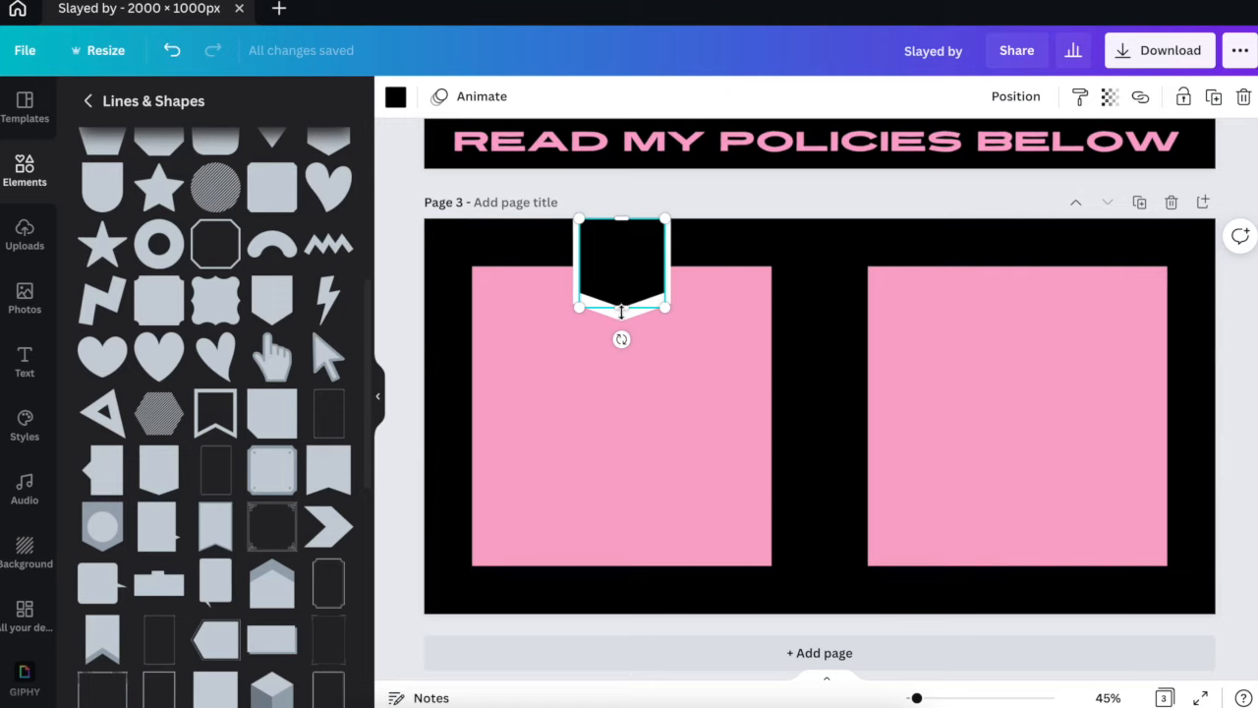
click(511, 350)
click(623, 314)
drag(622, 321, 623, 317)
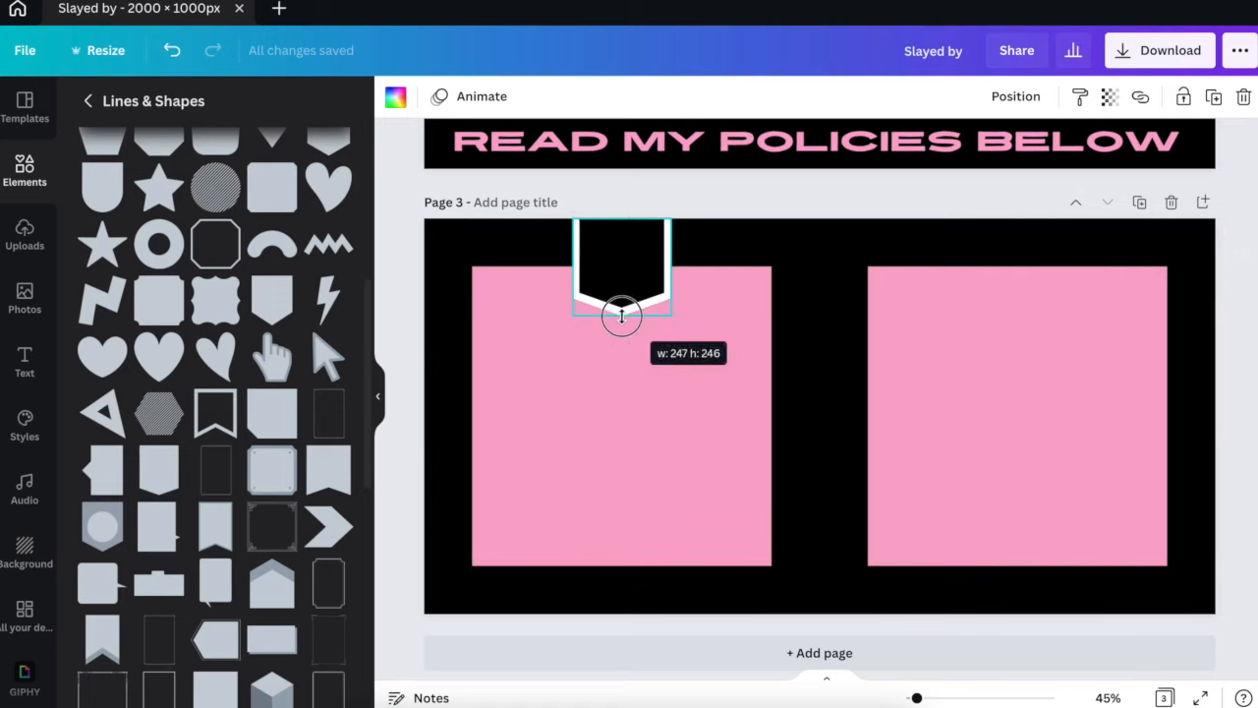
click(514, 331)
Duplicate the left pink square, enlarge the copy slightly, fill it white and send it to the back as a centred border.
click(435, 325)
click(483, 301)
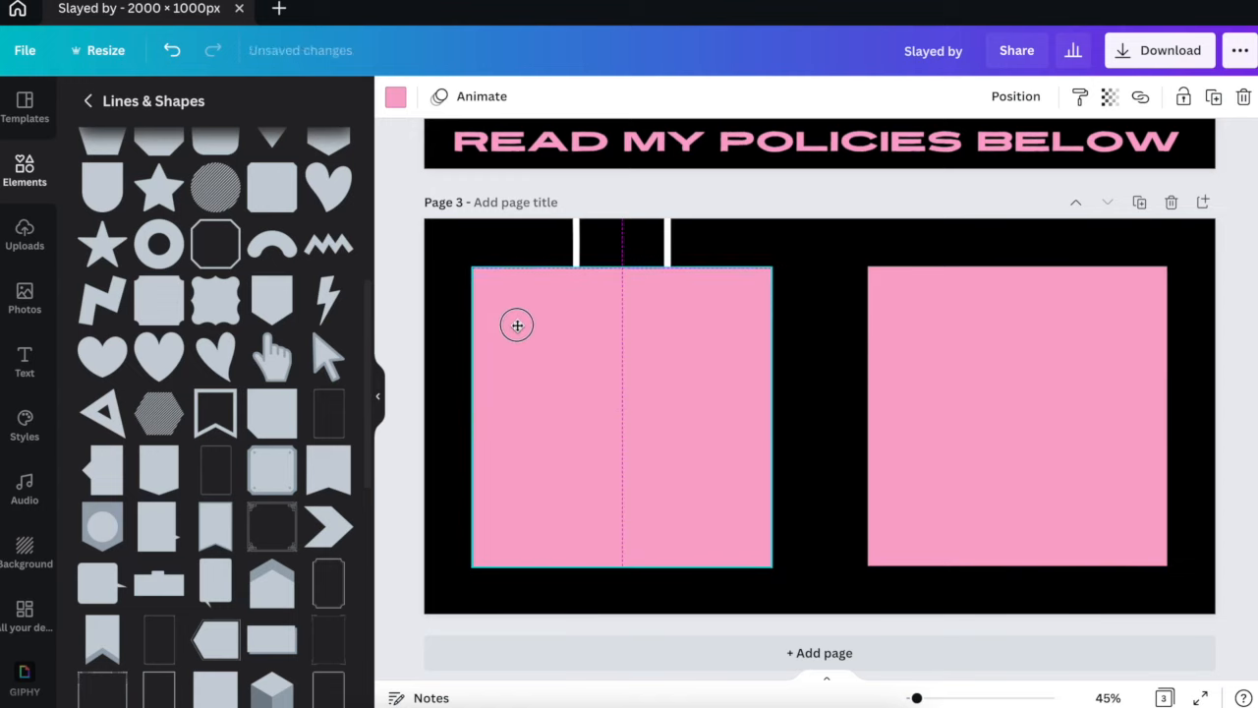
drag(472, 567, 462, 577)
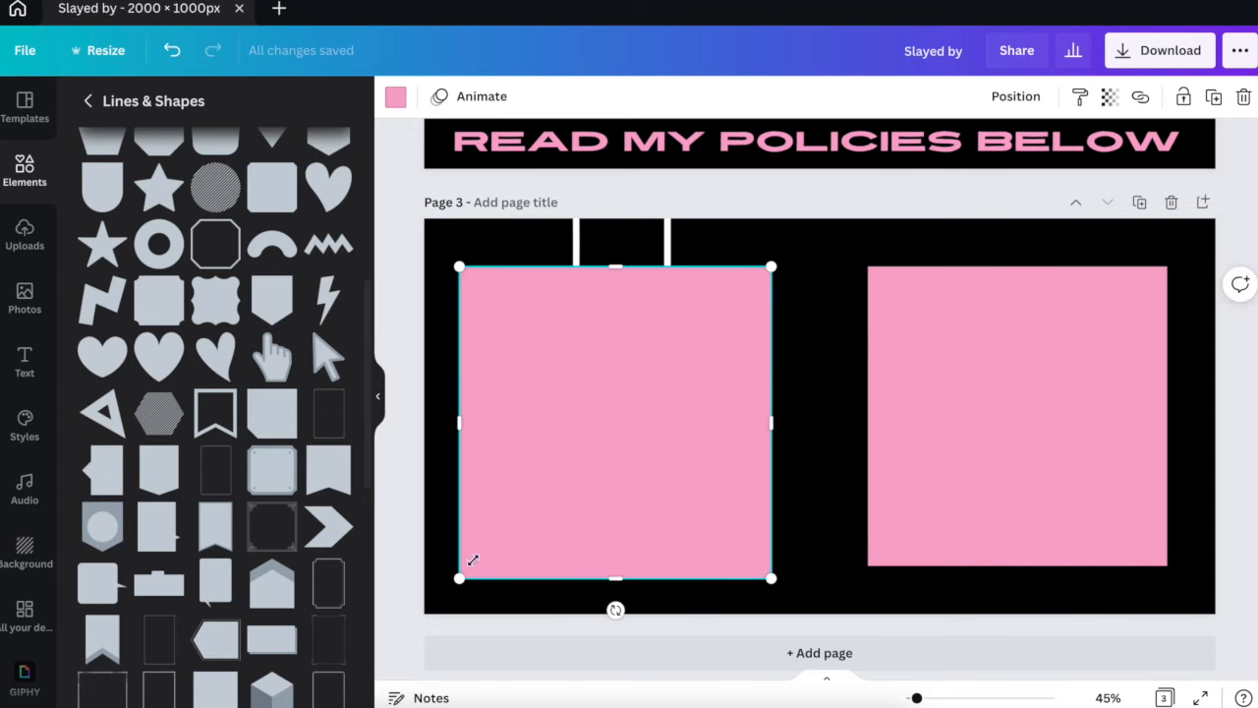
click(395, 97)
click(333, 189)
drag(522, 349, 520, 343)
click(1016, 96)
click(952, 185)
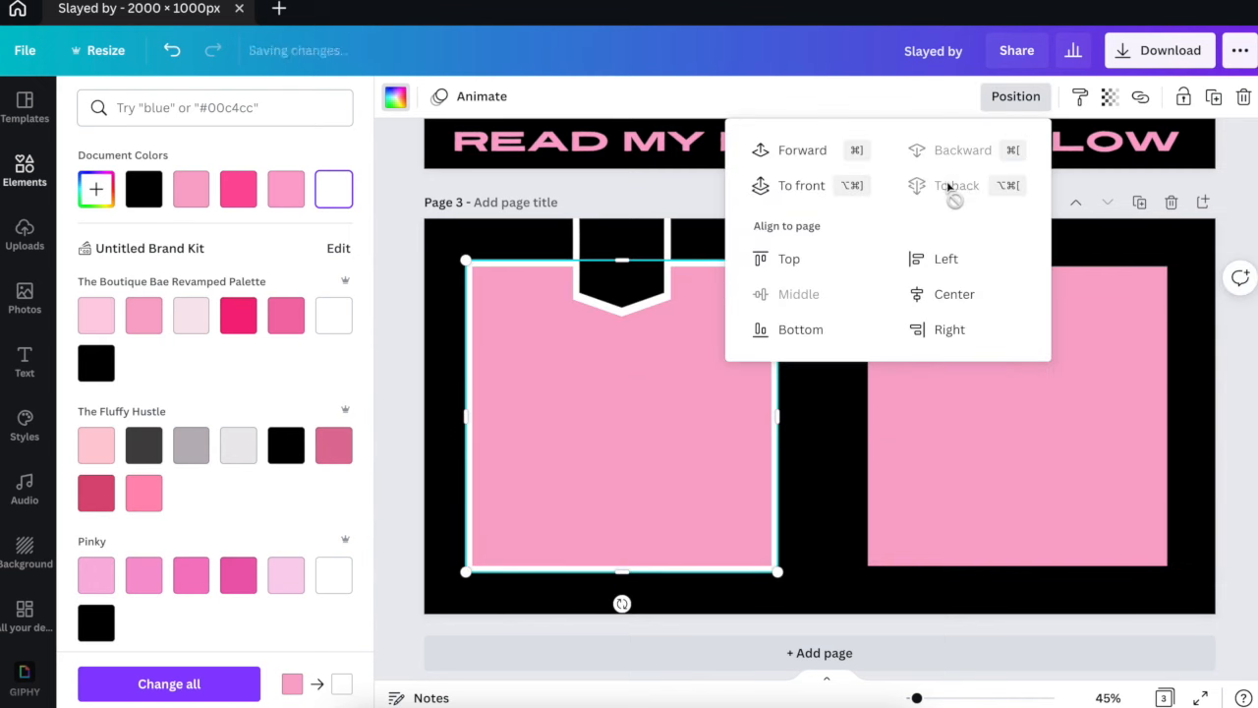
click(427, 256)
Replace the right pink square with a duplicate of the complete left panel and tab, aligned with the original.
click(899, 306)
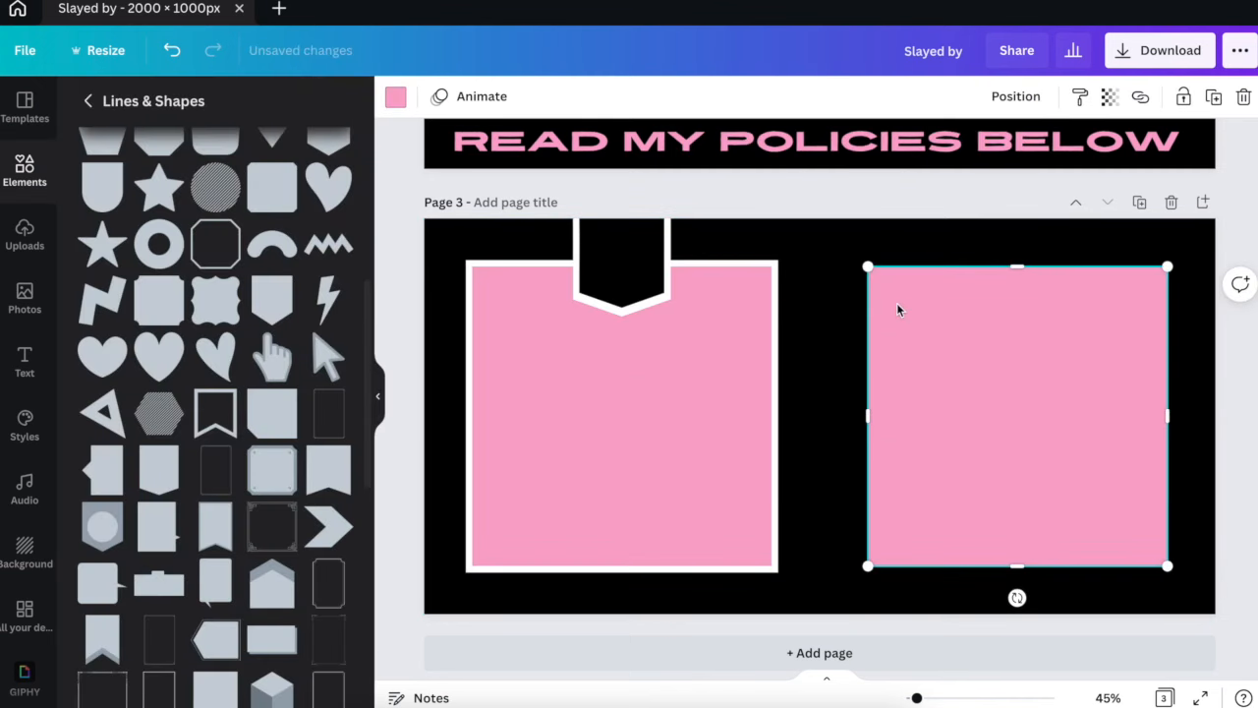
key(Delete)
drag(580, 229, 843, 522)
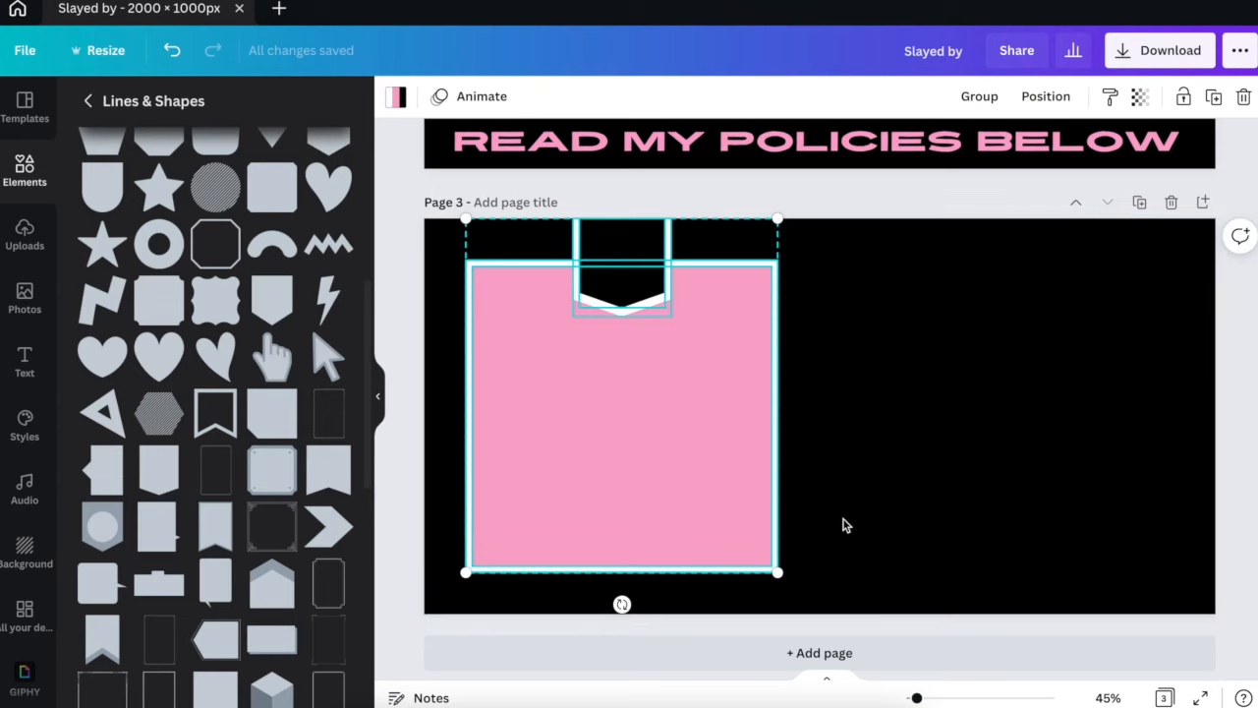
key(ctrl+d)
drag(674, 499, 1061, 490)
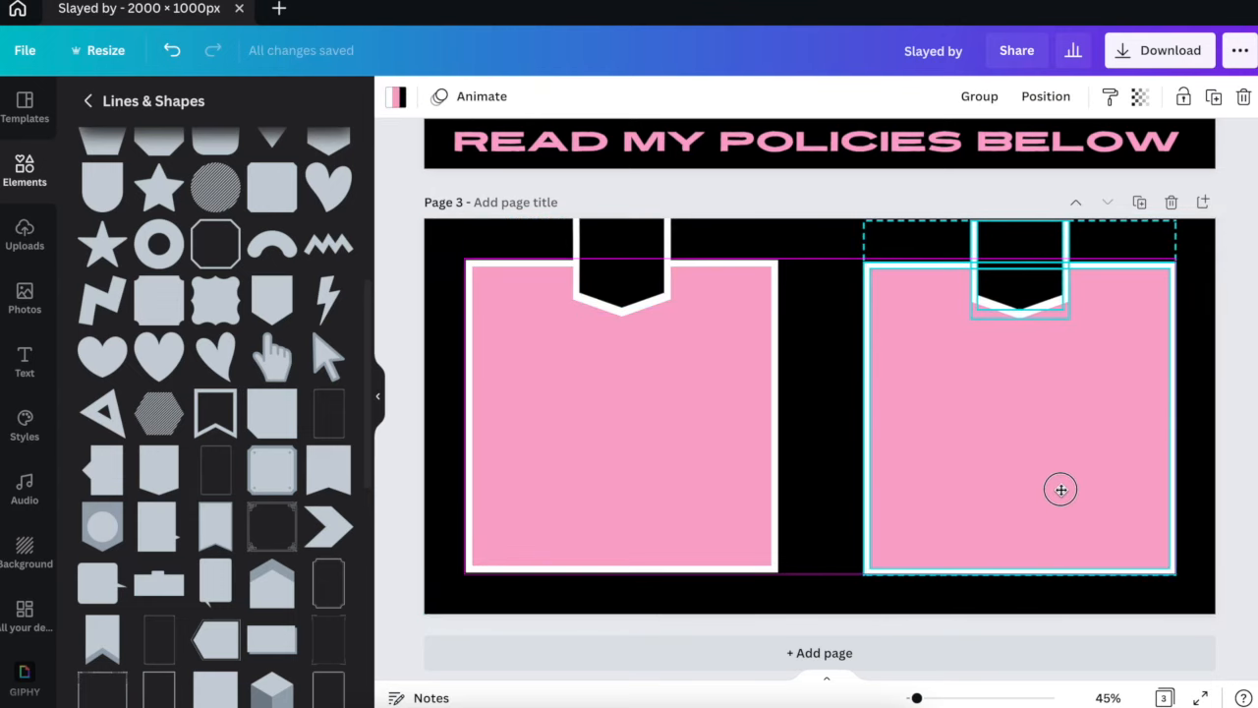
click(401, 333)
click(1129, 405)
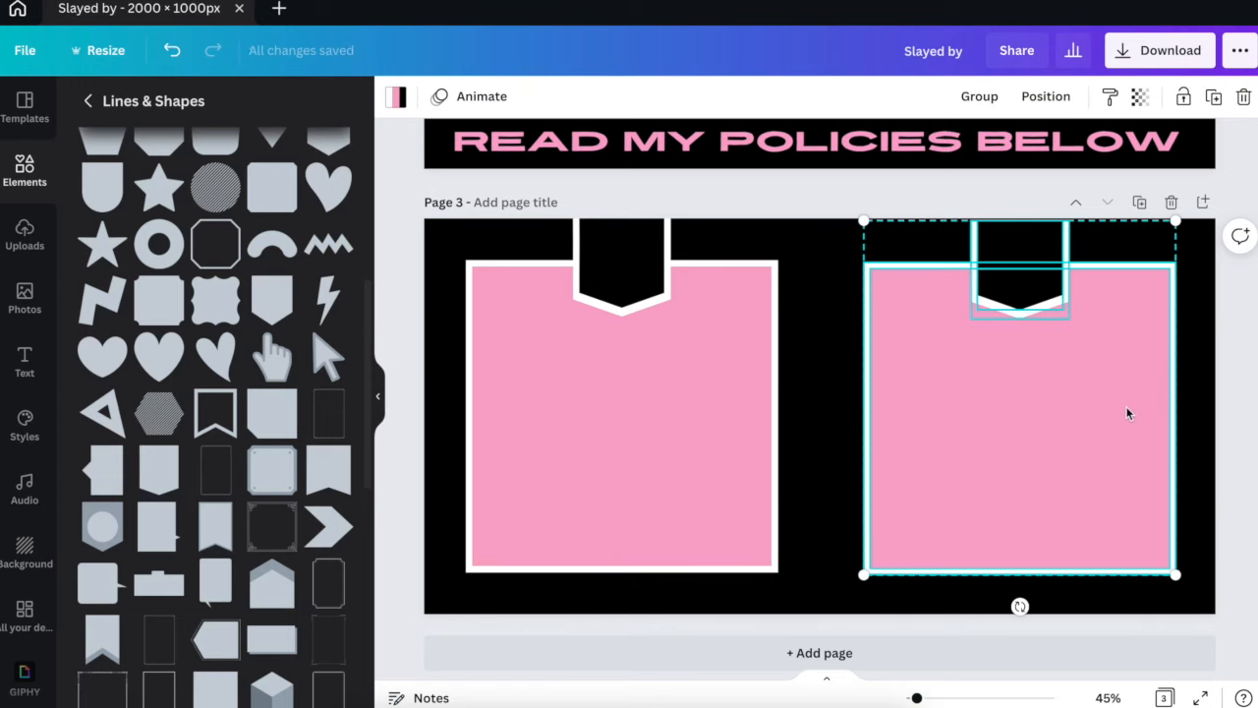
drag(1123, 412, 1127, 415)
click(1256, 414)
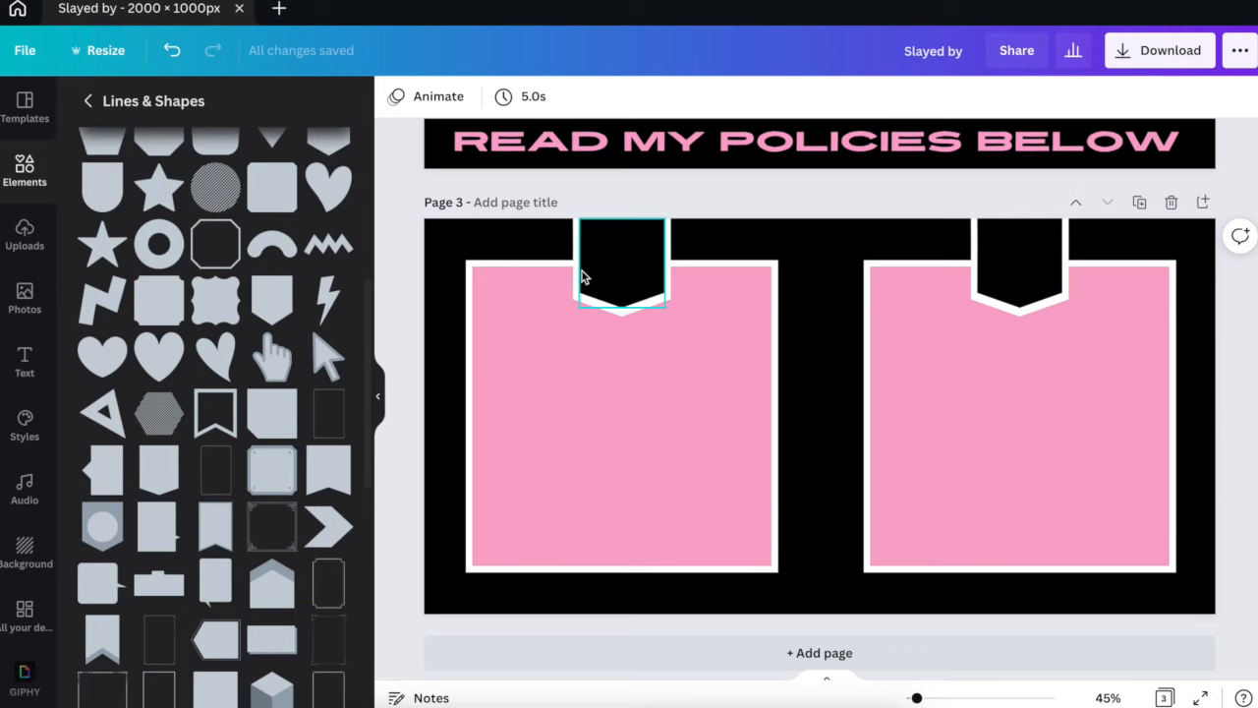
Duplicate page 3 and set the new page's background colour to light pink.
click(1139, 203)
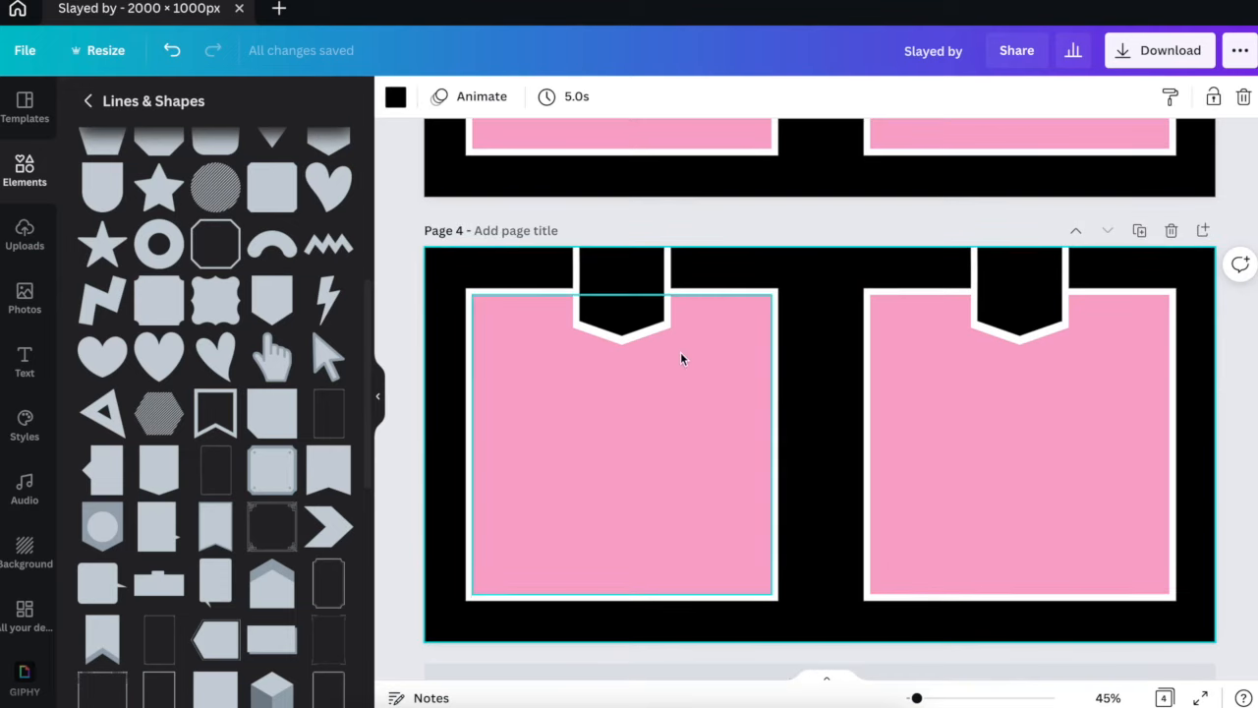
click(395, 98)
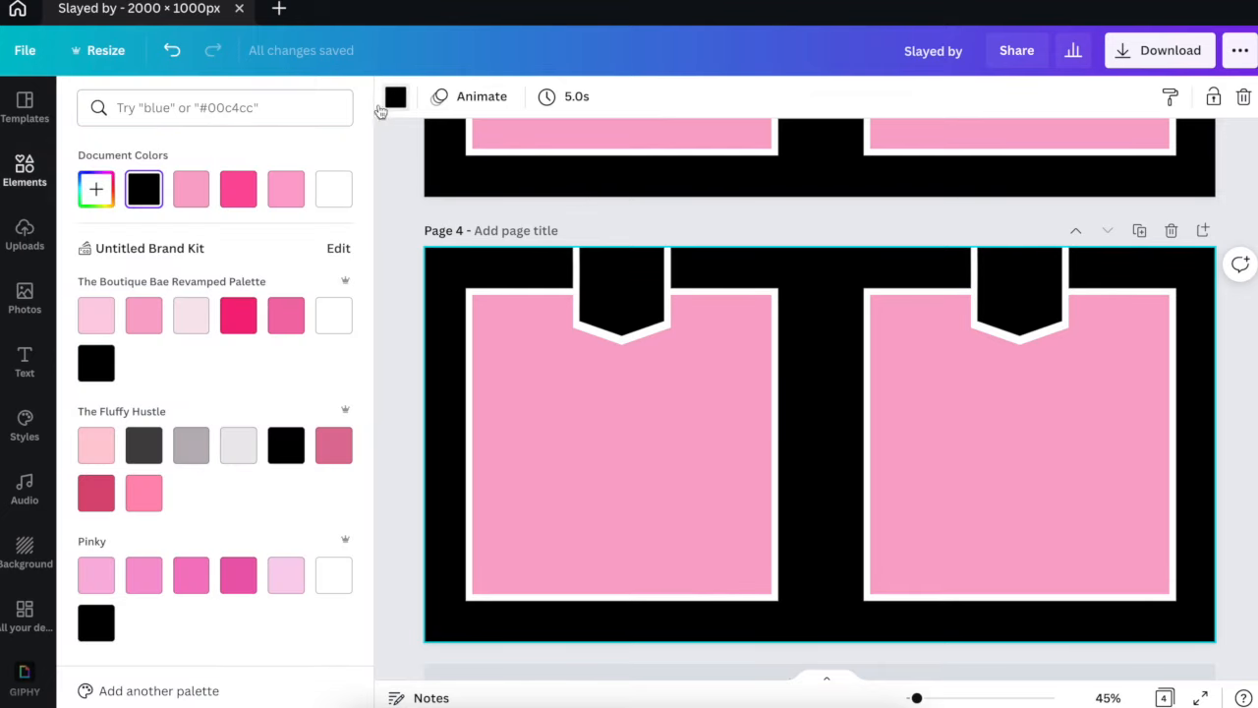
scroll(430, 300, up, 6)
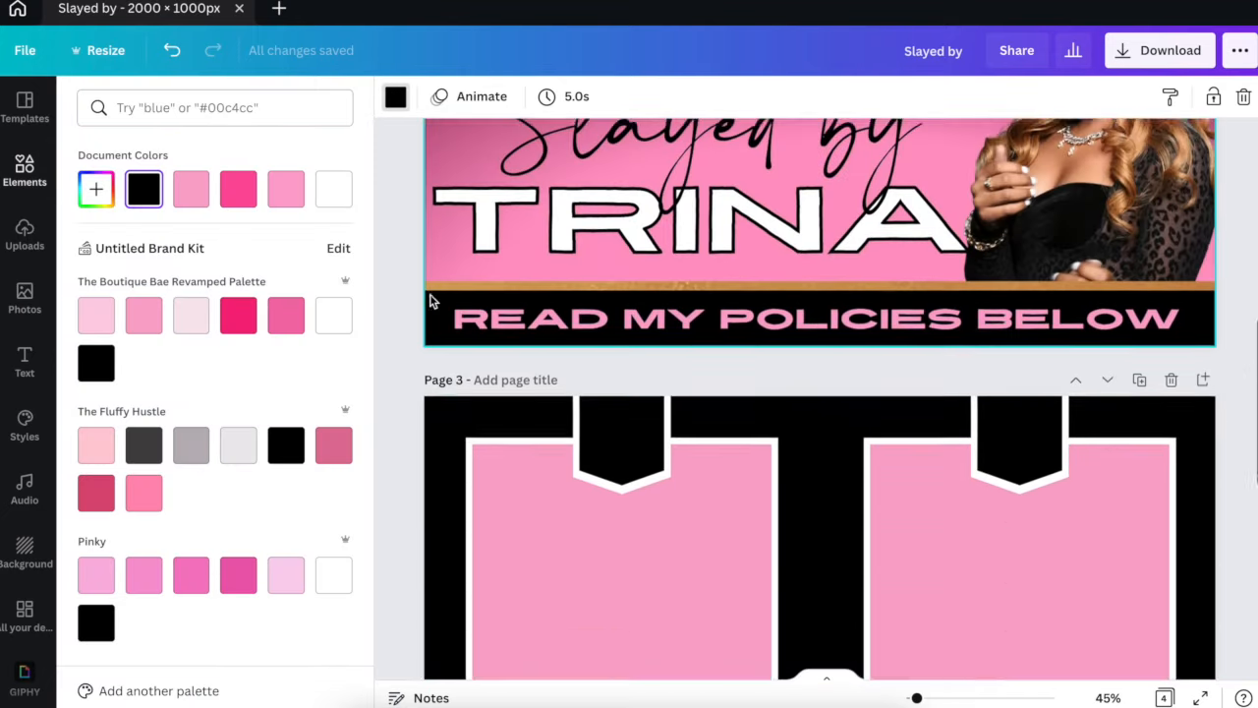
scroll(430, 301, down, 6)
click(208, 198)
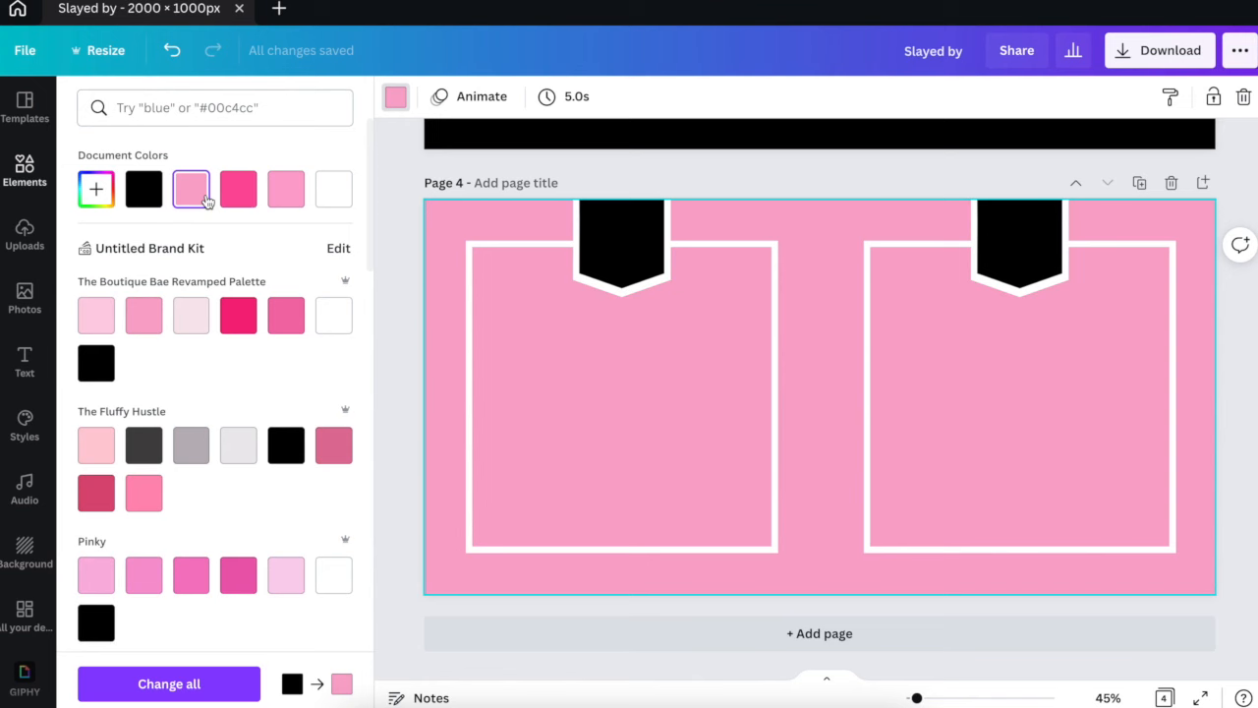
Set the left panel's inner square on page 4 to black.
click(512, 346)
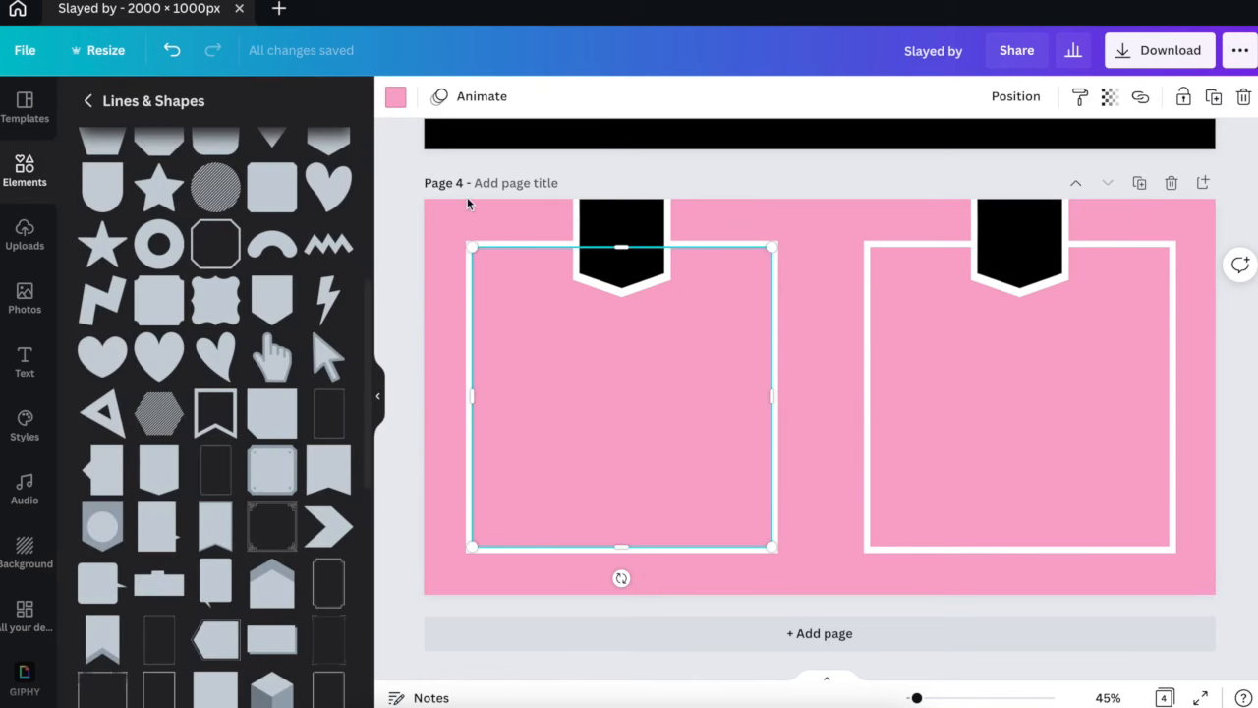
click(396, 99)
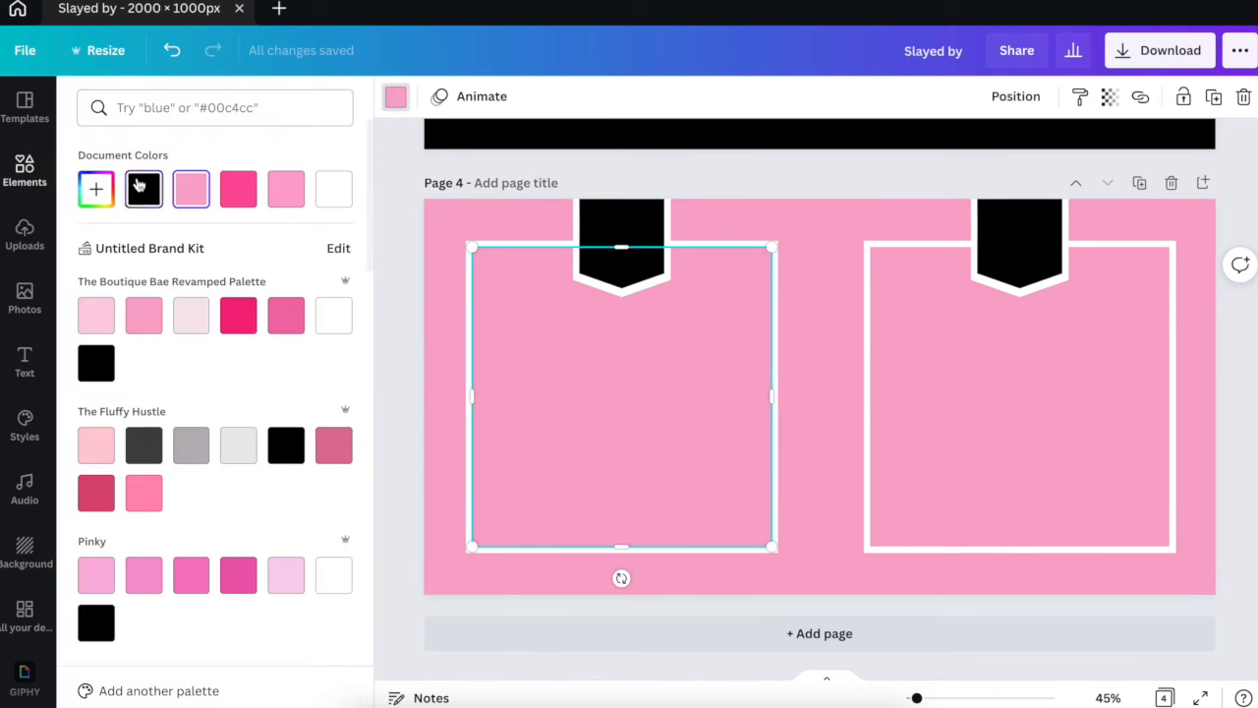
click(143, 189)
Recolour the black tabs on both page 4 panels light pink.
scroll(595, 227, up, 3)
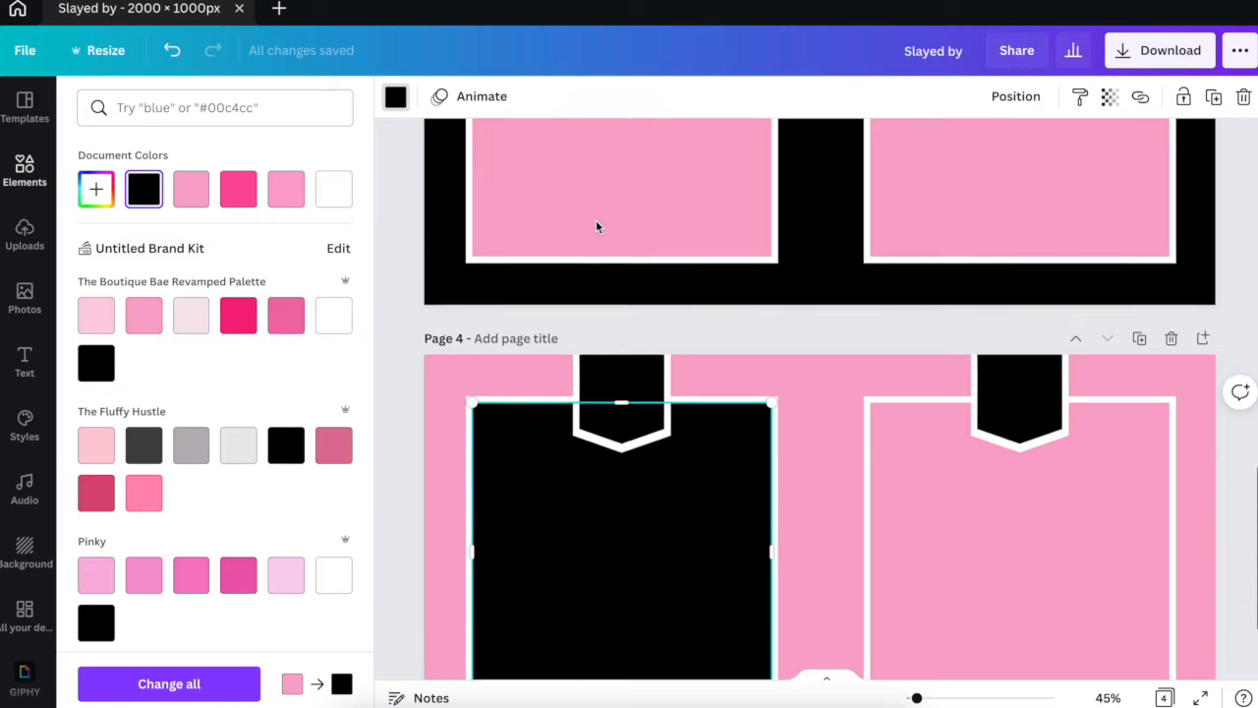
scroll(596, 225, down, 2)
click(603, 317)
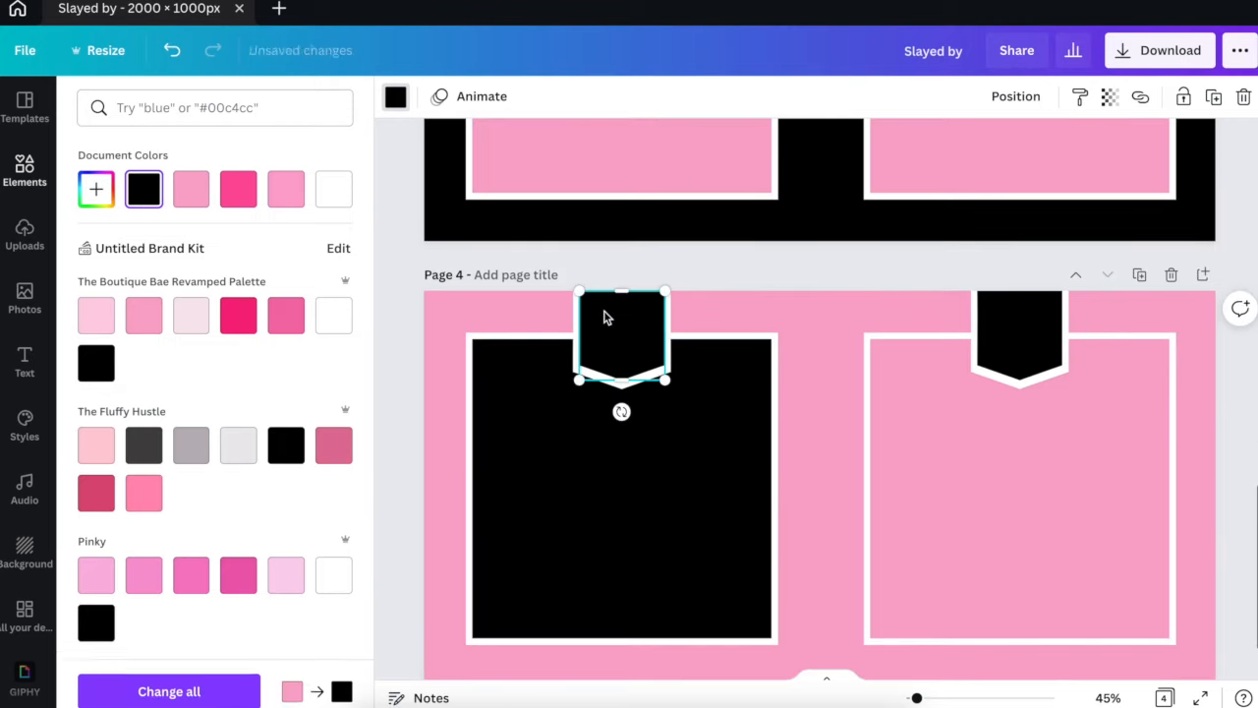
click(300, 192)
click(1013, 321)
click(293, 189)
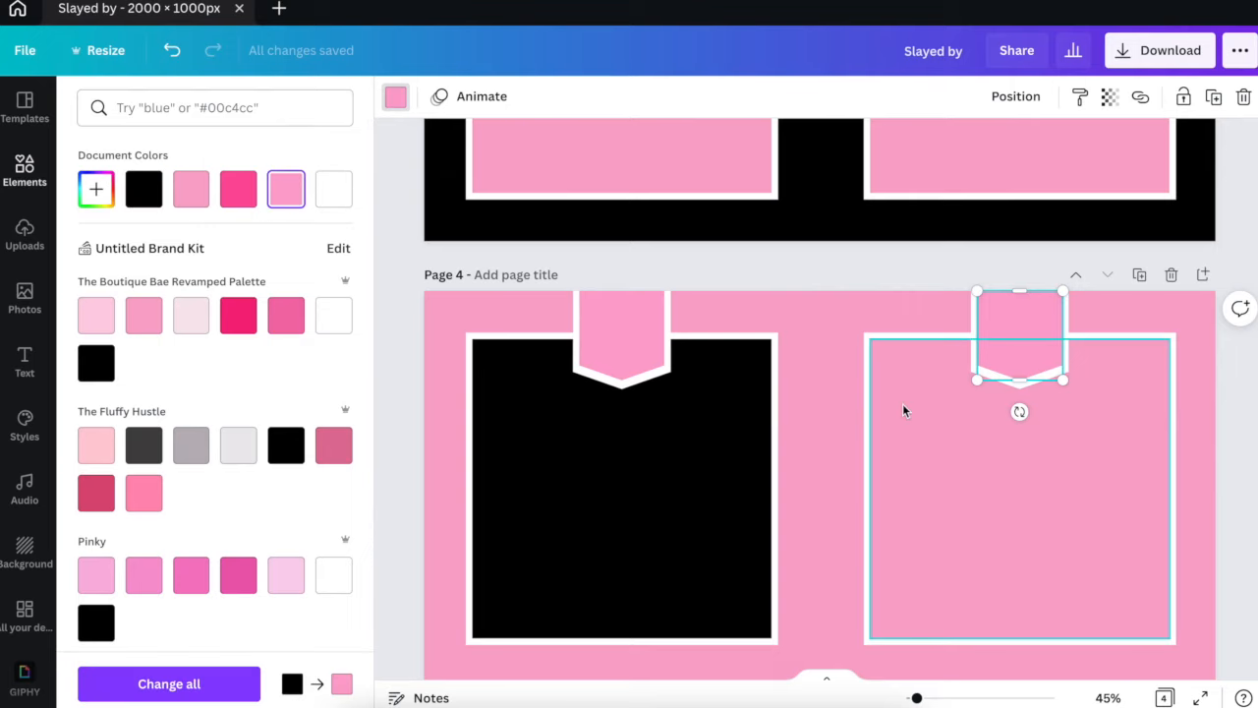
Set the right panel's inner square on page 4 to black.
click(903, 411)
click(144, 189)
click(389, 284)
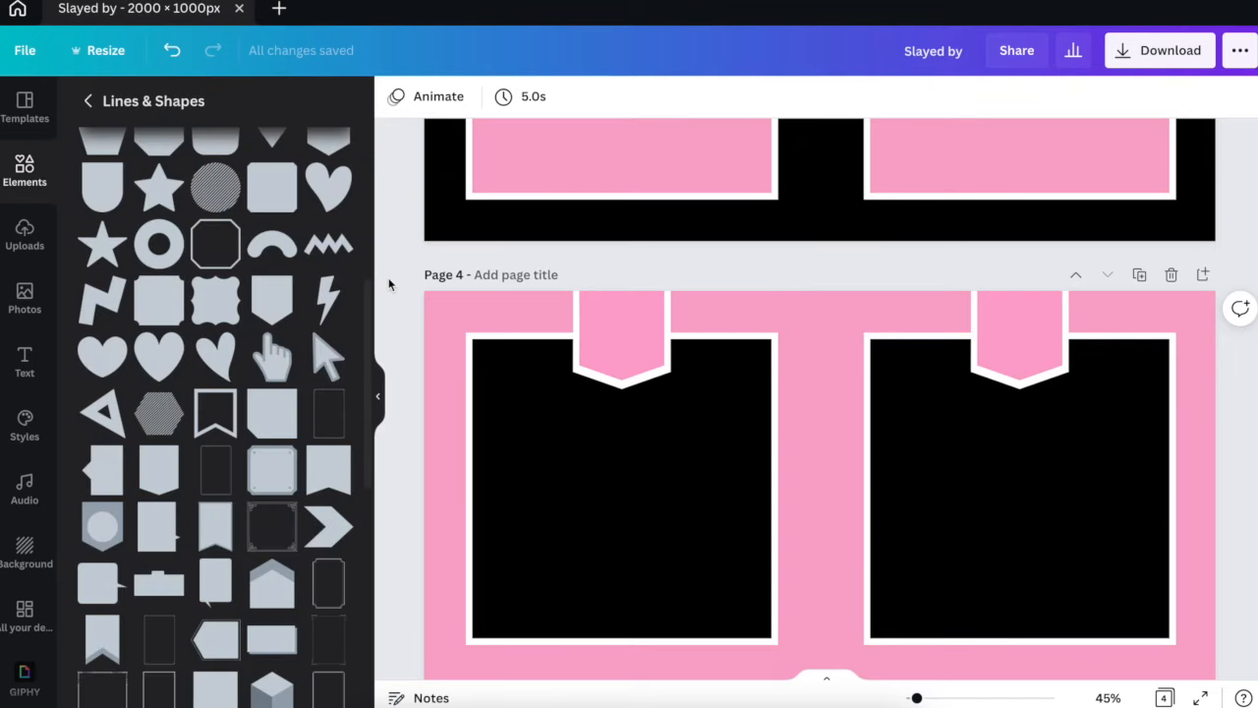
Add a body text box reading "1." over the left panel on page 3.
scroll(388, 284, up, 2)
scroll(389, 284, down, 3)
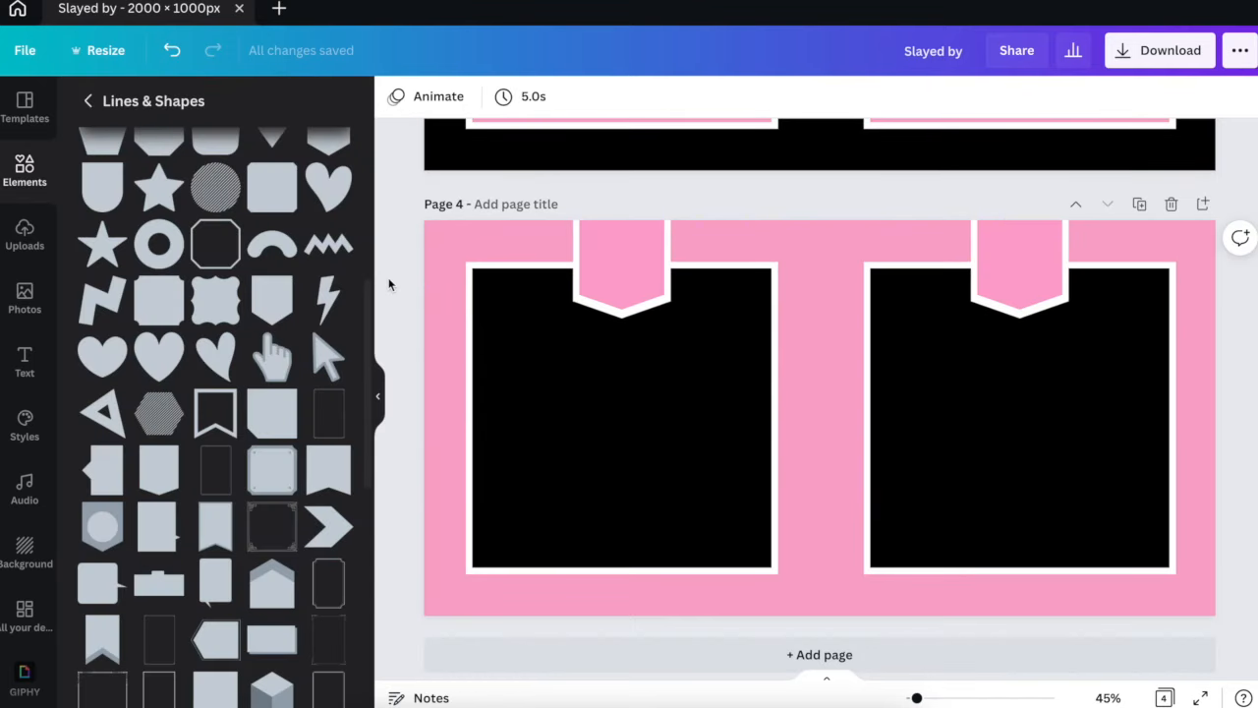
scroll(388, 284, up, 5)
scroll(388, 284, down, 5)
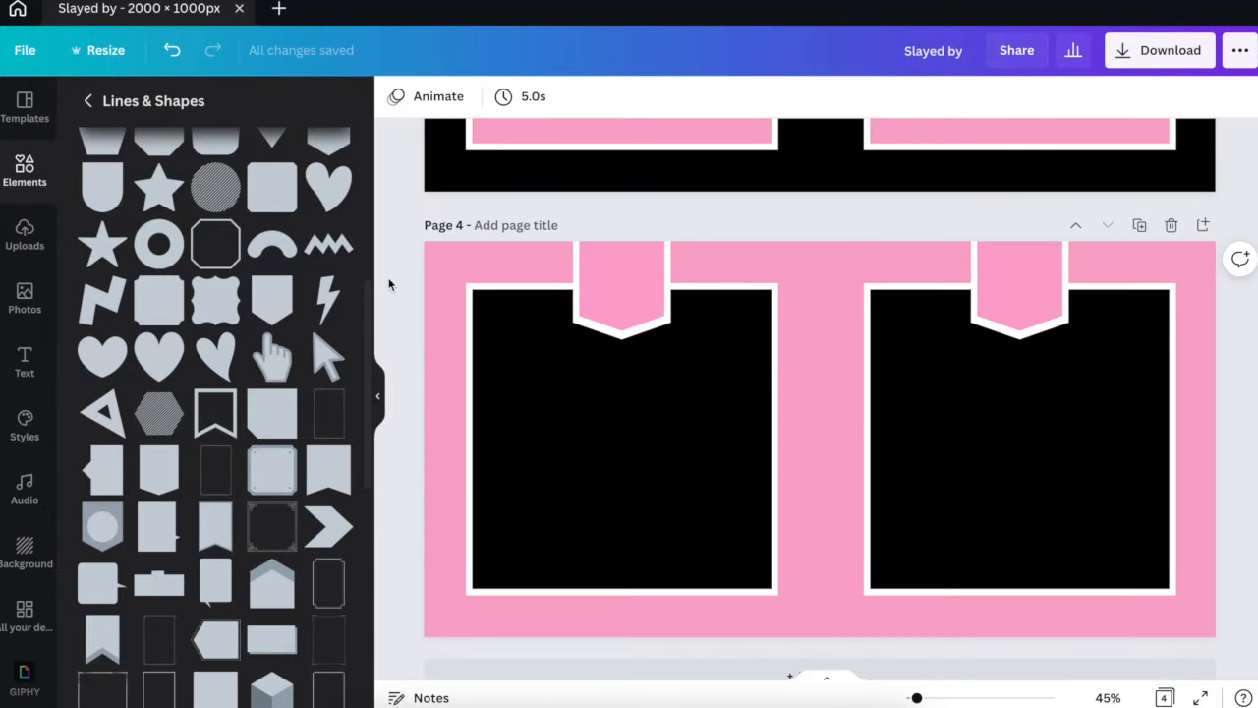
scroll(388, 284, up, 5)
scroll(387, 285, down, 1)
click(27, 359)
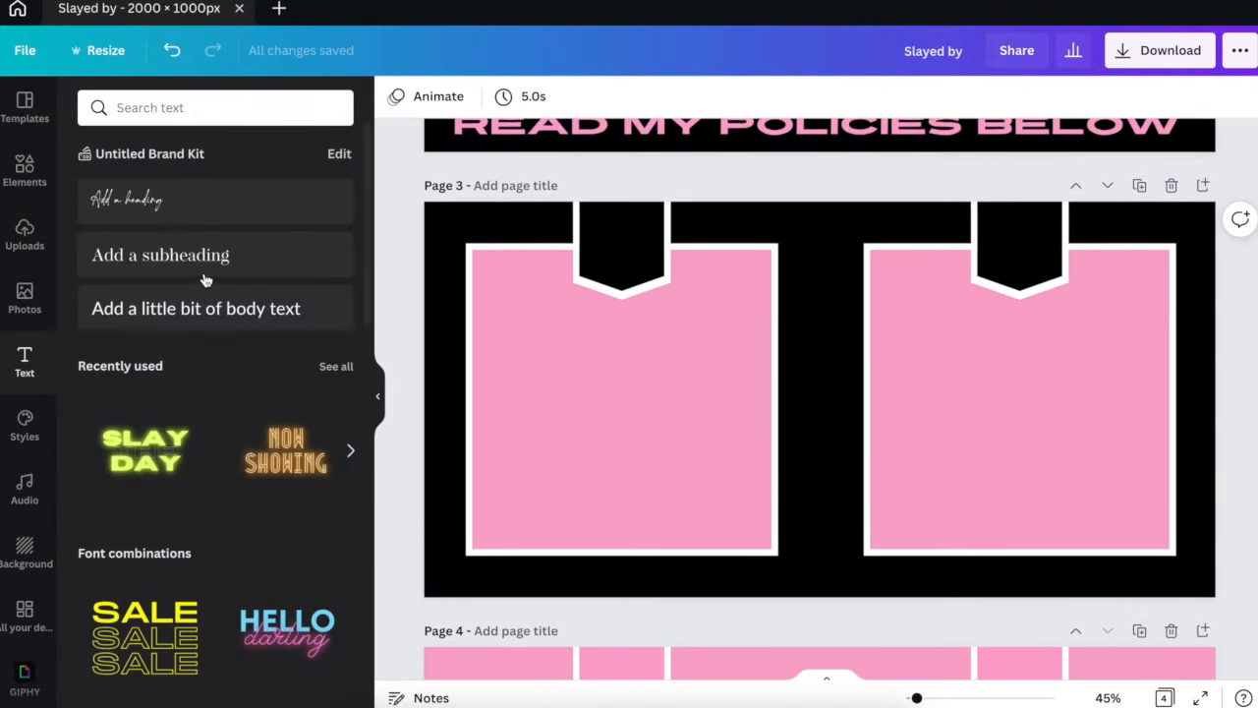
click(214, 311)
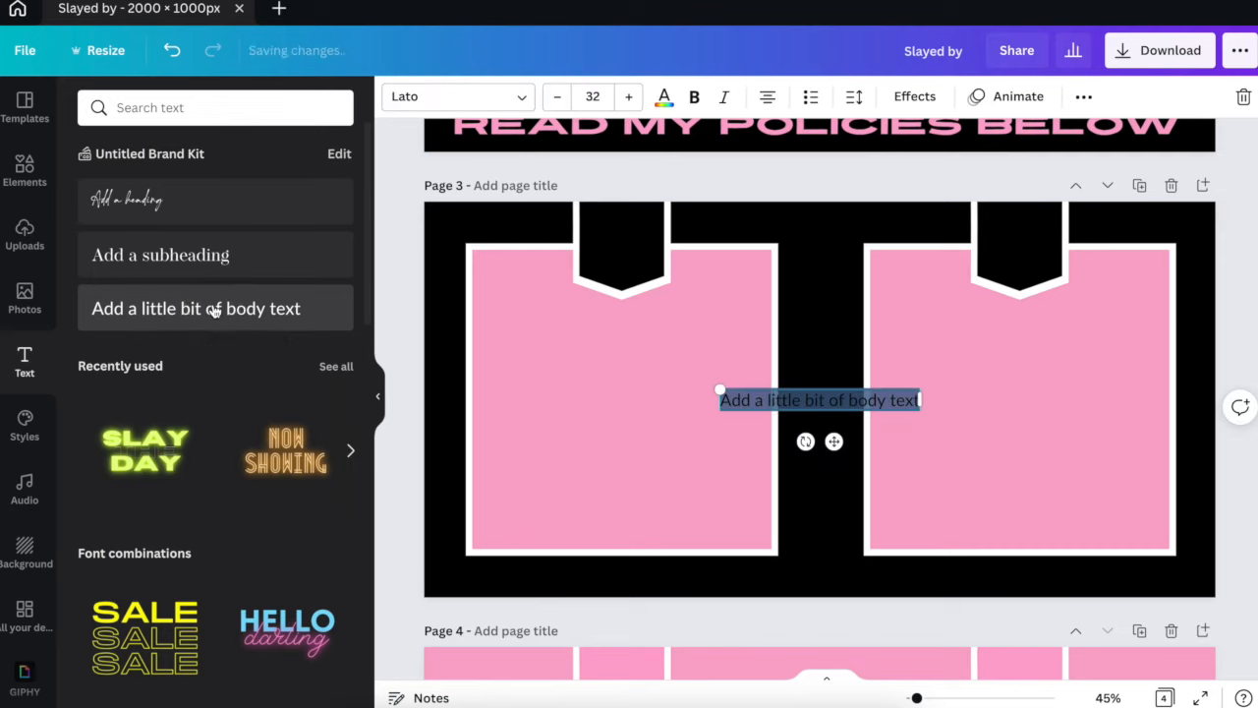
drag(832, 442, 636, 441)
text(1)
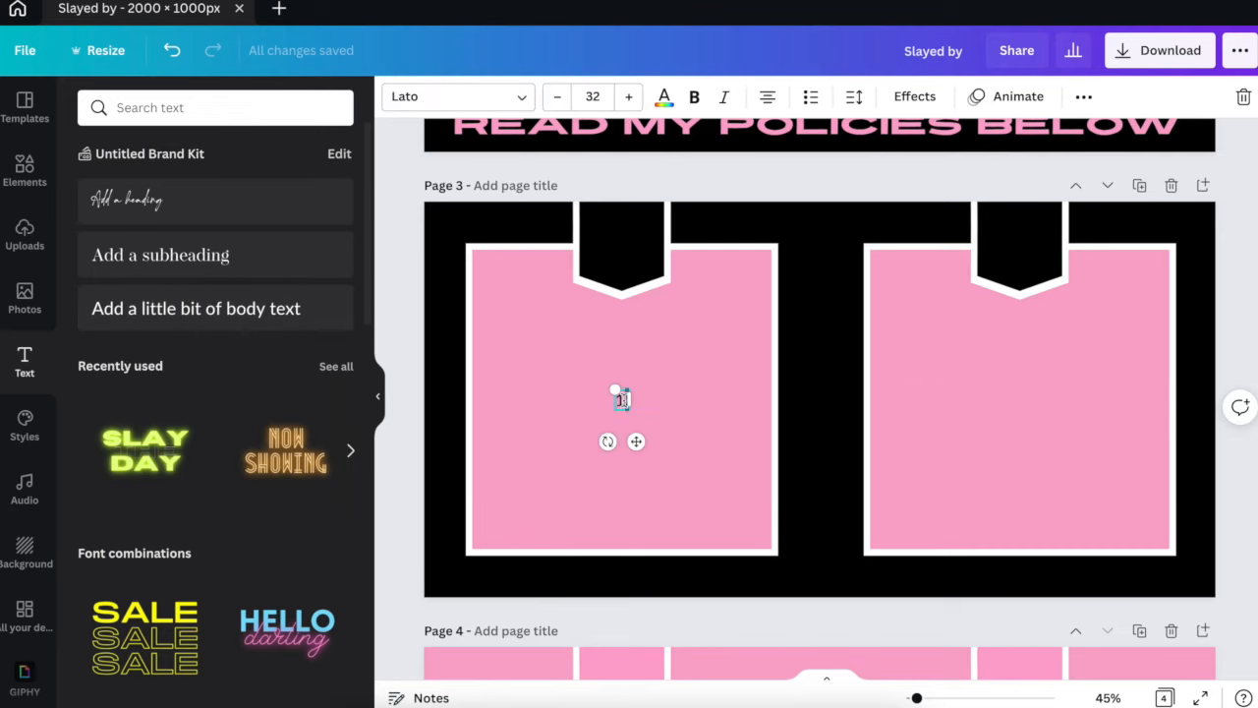
Change the "1." text's font to Wide and enlarge it to size 164.
click(575, 408)
click(617, 399)
click(514, 96)
text(wide)
click(243, 183)
drag(613, 390, 489, 348)
Recolour the "1." text hot pink using the photo colours.
click(663, 97)
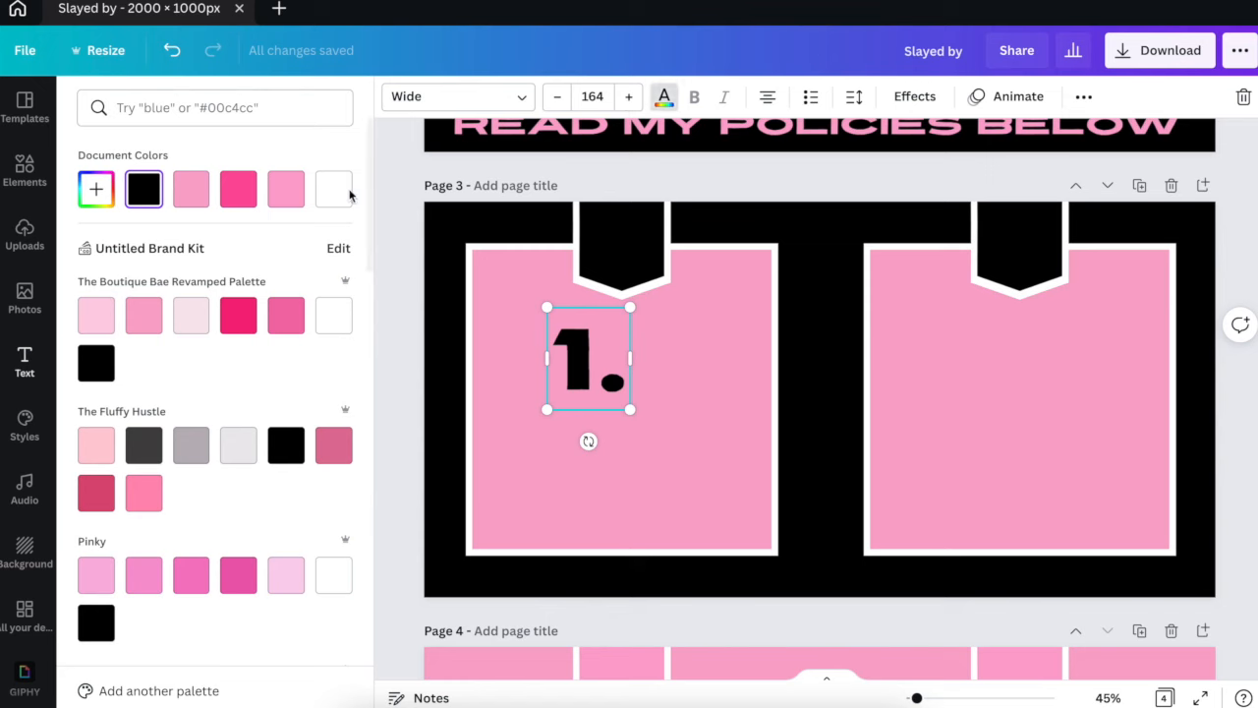
scroll(264, 357, down, 10)
click(146, 299)
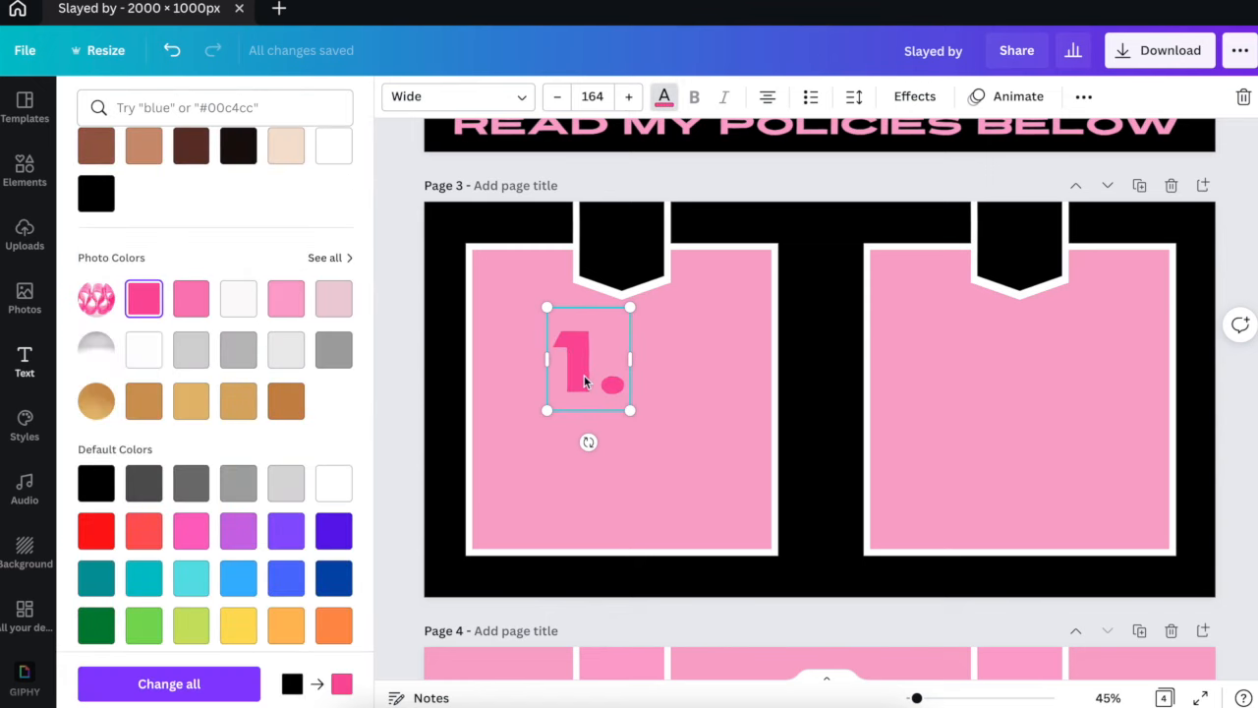
Move the "1." onto page 3's left black tab, reduce it to size 130 and centre it there.
drag(594, 277, 636, 160)
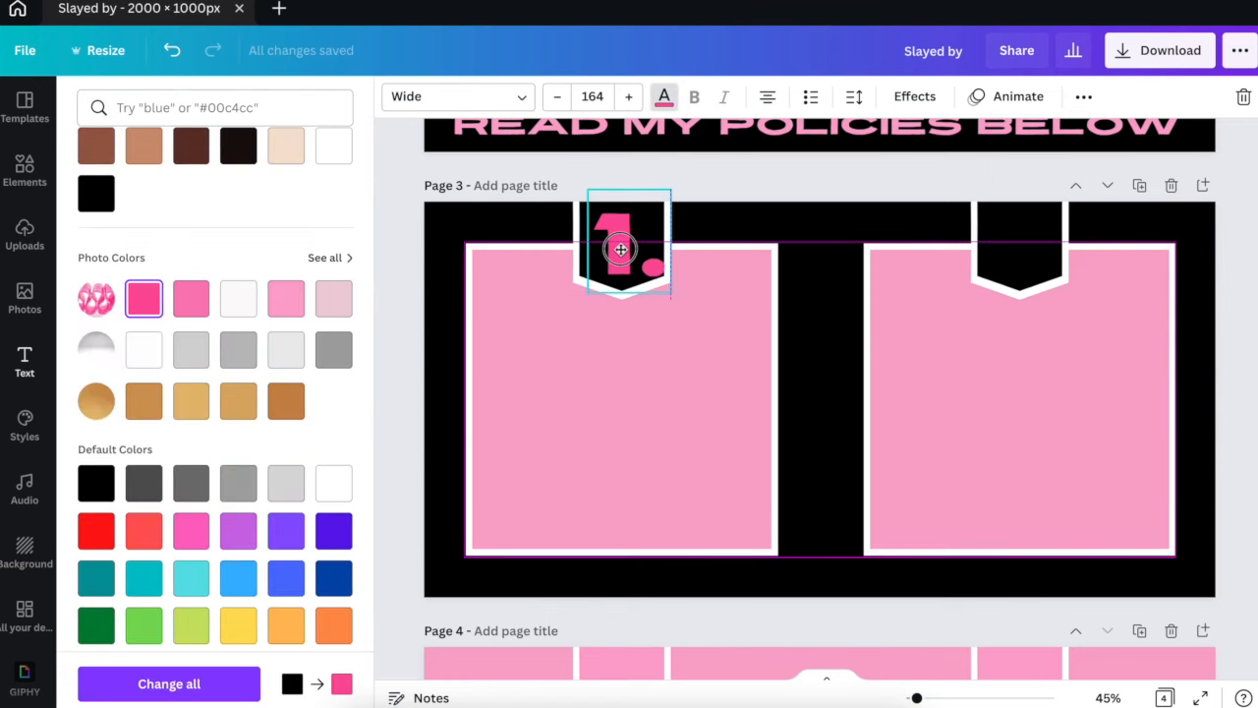
click(557, 98)
click(557, 99)
click(558, 98)
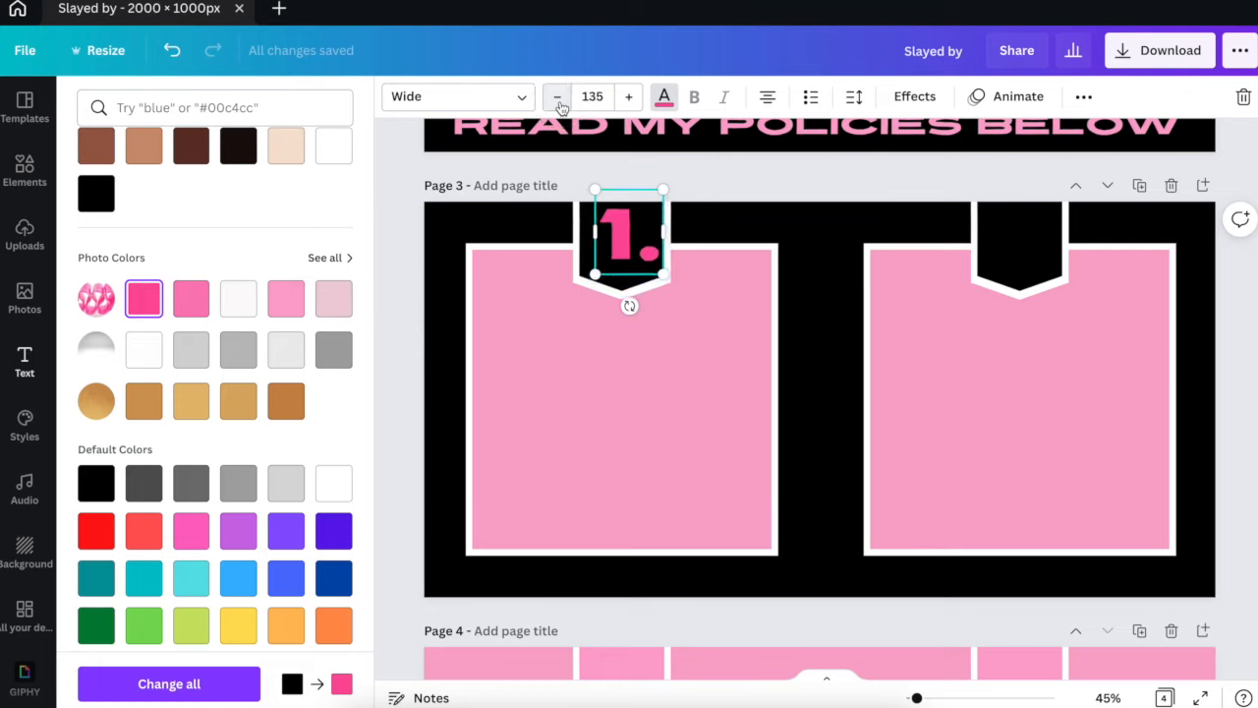
drag(624, 250, 616, 262)
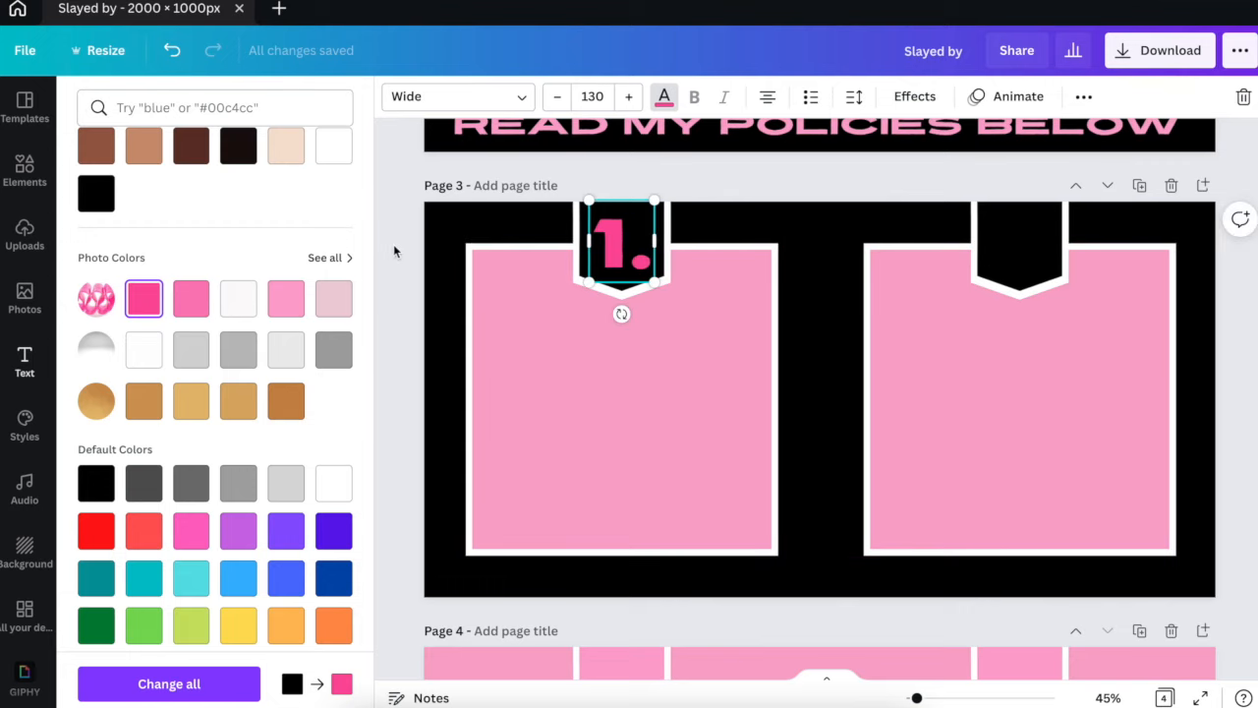
Recolour the "1." on the left tab light pink.
click(286, 299)
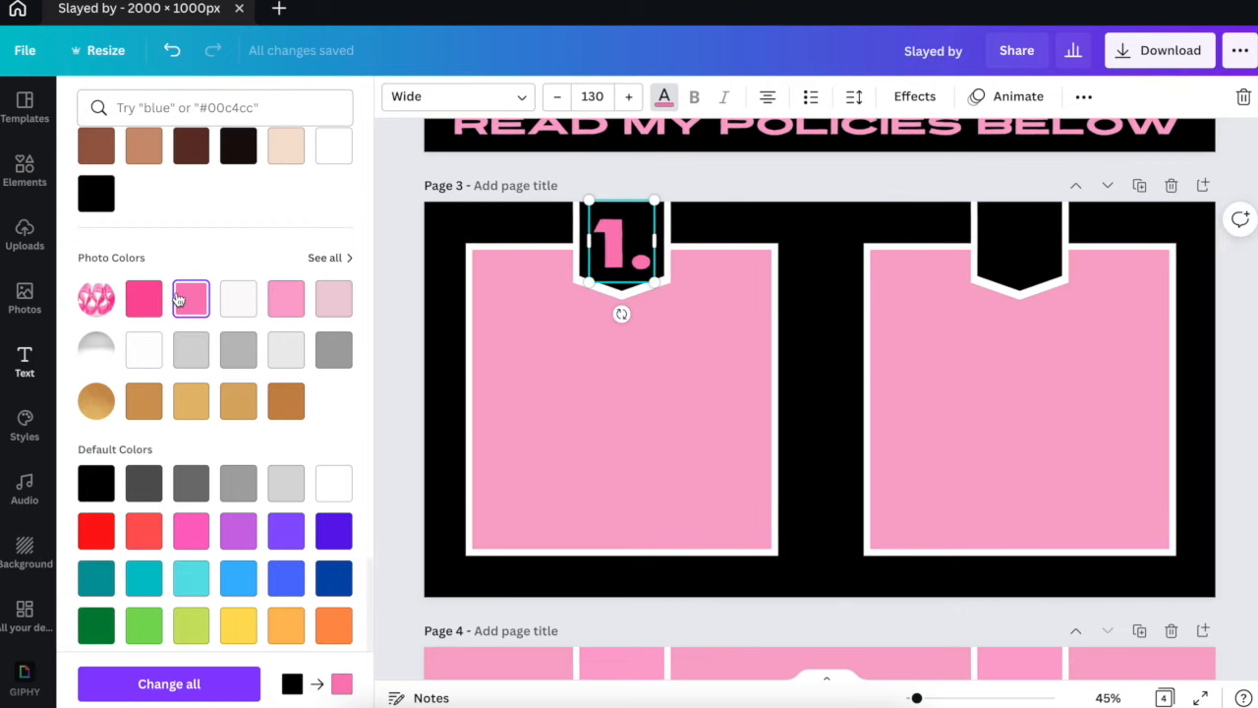
click(621, 236)
click(511, 220)
click(713, 218)
Duplicate the "1." onto page 3's right tab and change the copy to "2.".
click(630, 242)
key(ctrl+d)
drag(630, 242, 1028, 233)
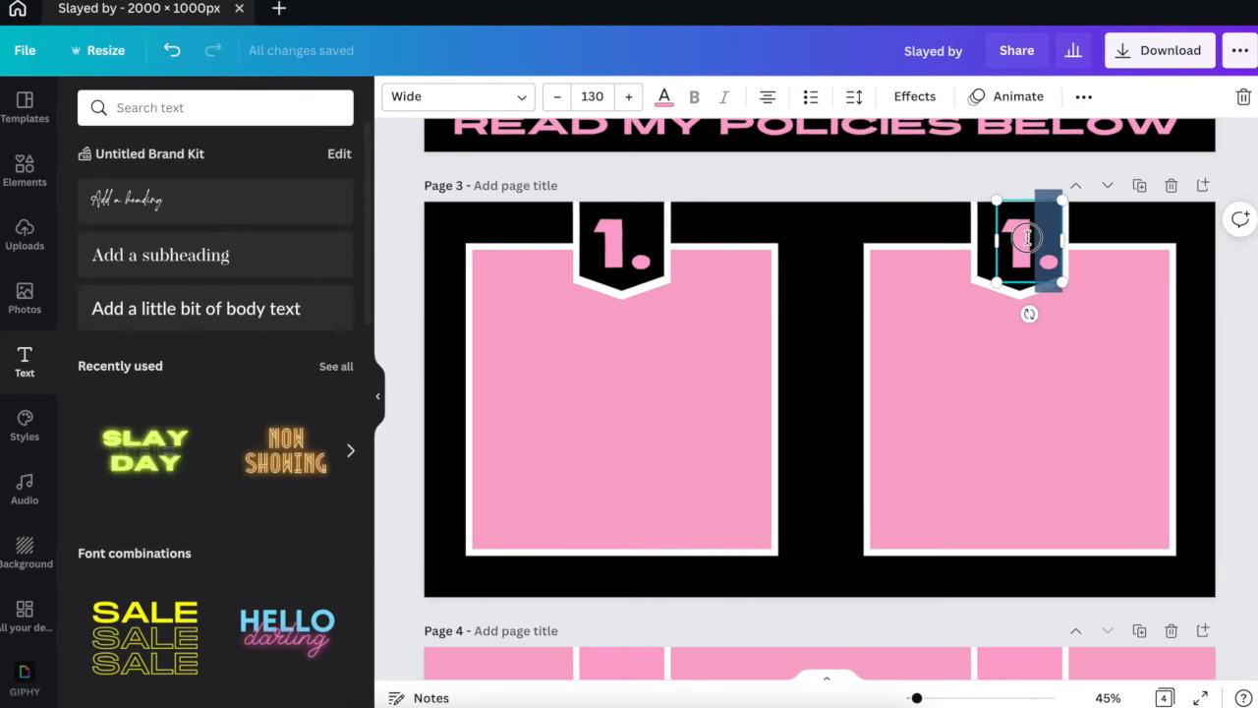
double_click(1015, 238)
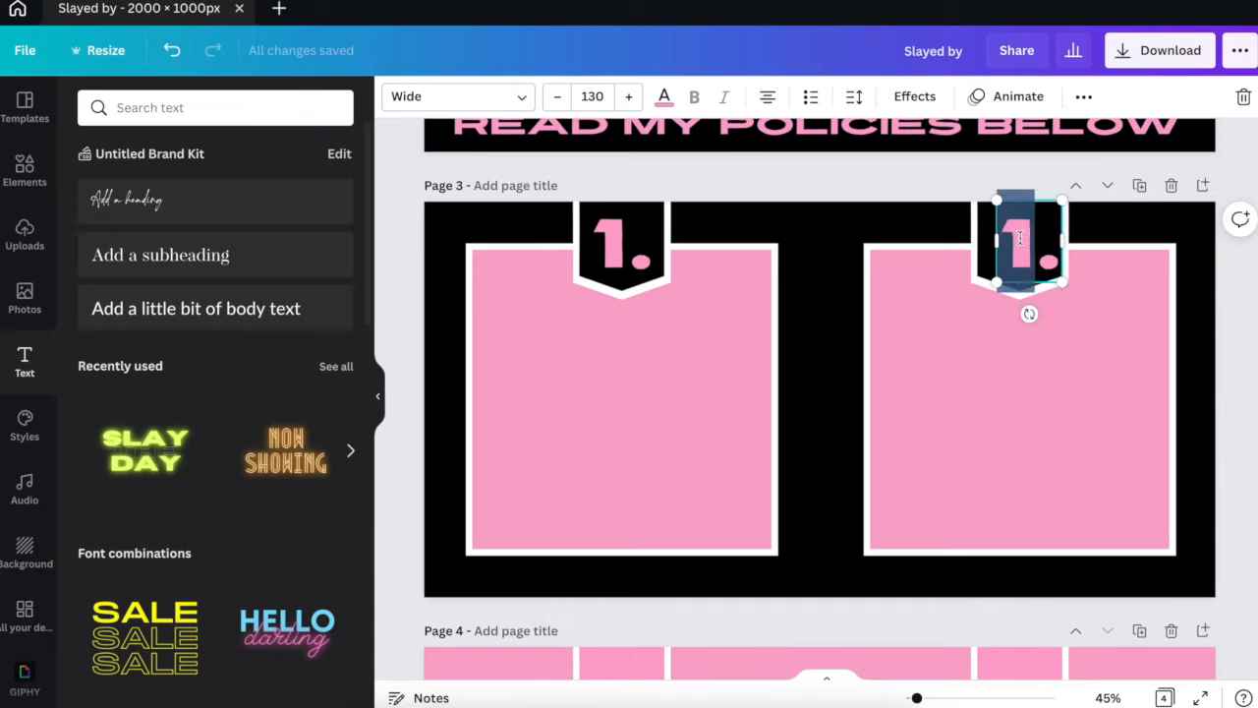
text(2)
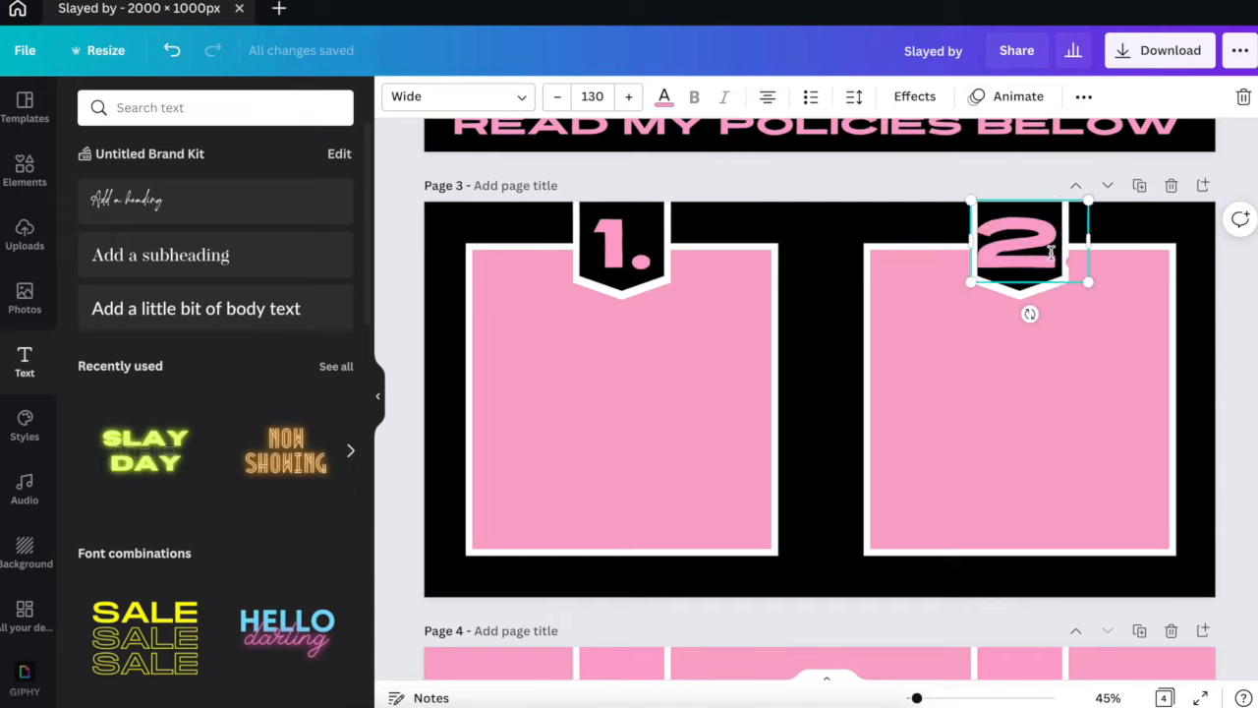
Set the font size of both tab numbers on page 3 to 100.
click(621, 245)
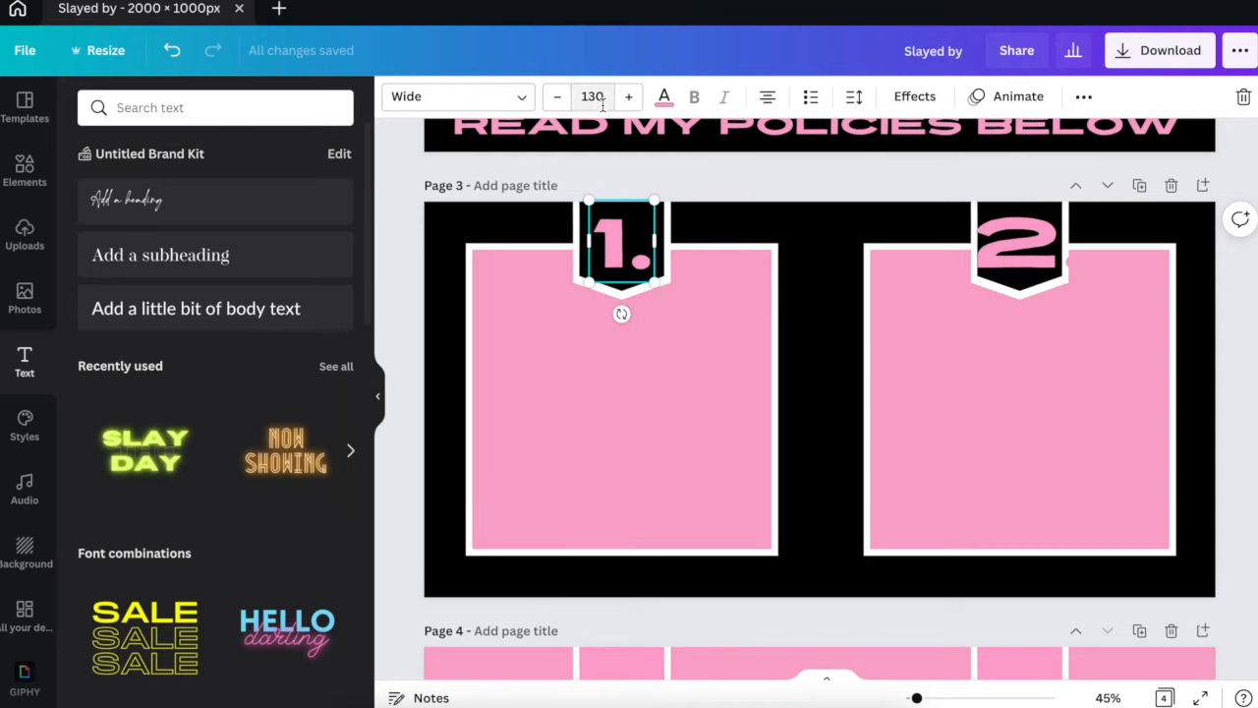
click(600, 98)
key(Return)
click(1016, 238)
click(593, 96)
text(100)
key(Return)
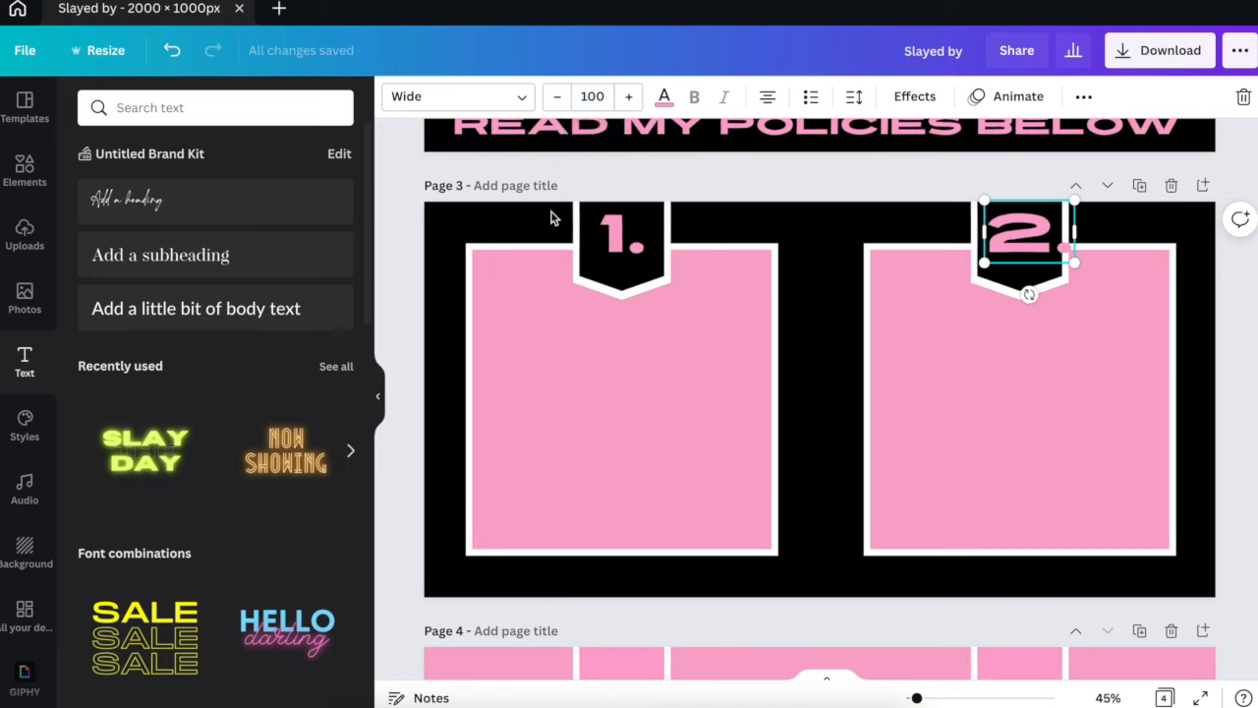
Reduce the "1." and "2." on page 3 to font size 80.
click(591, 96)
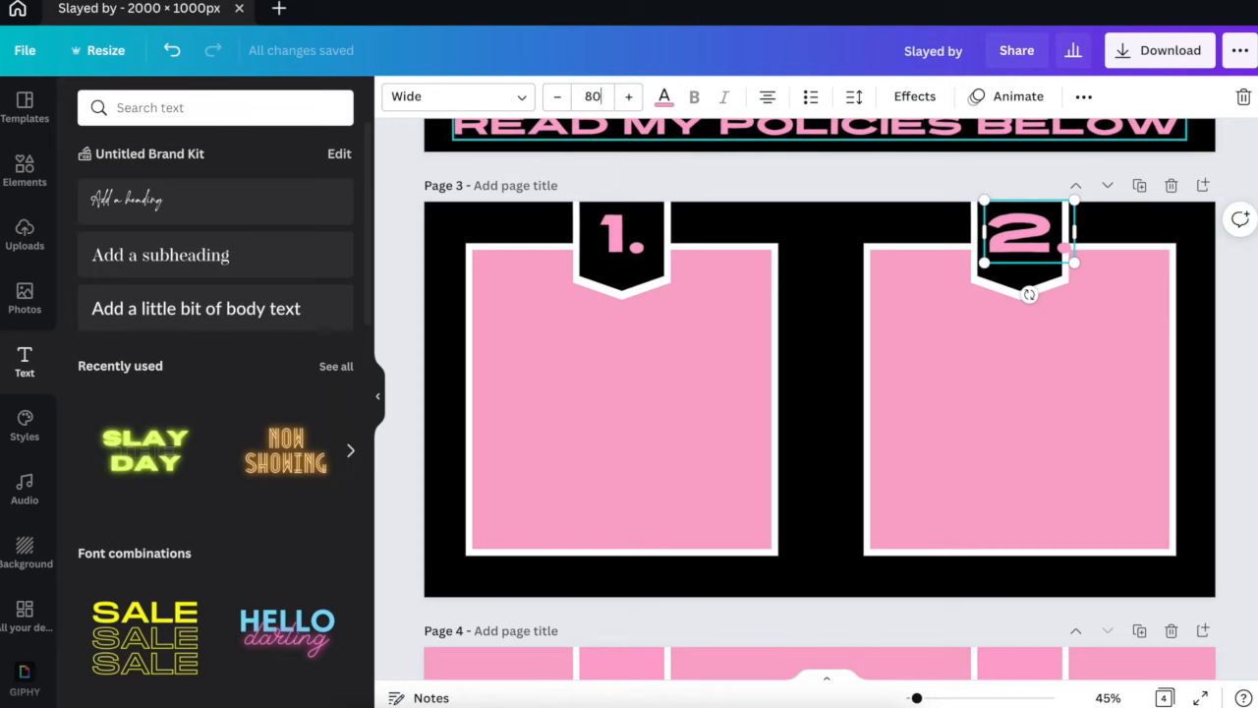
click(621, 234)
click(584, 98)
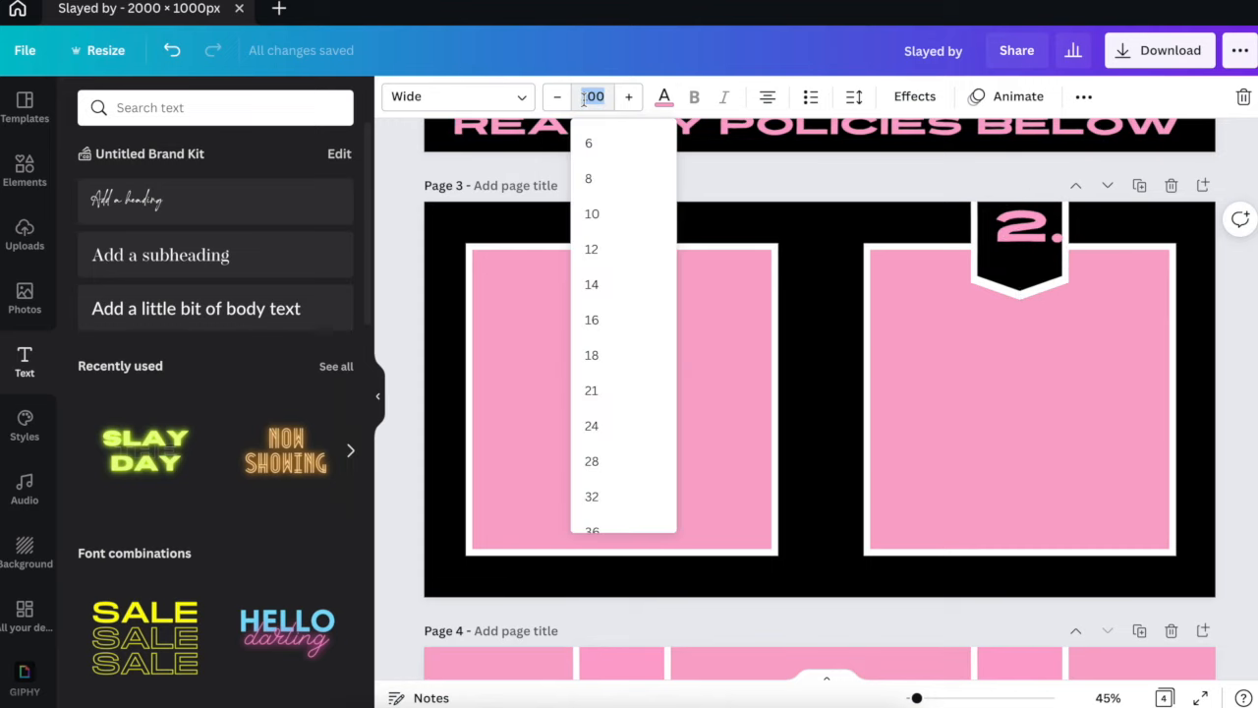
text(80)
key(Return)
click(774, 203)
Reposition the "1." and "2." so each sits centred within its black tab.
click(612, 230)
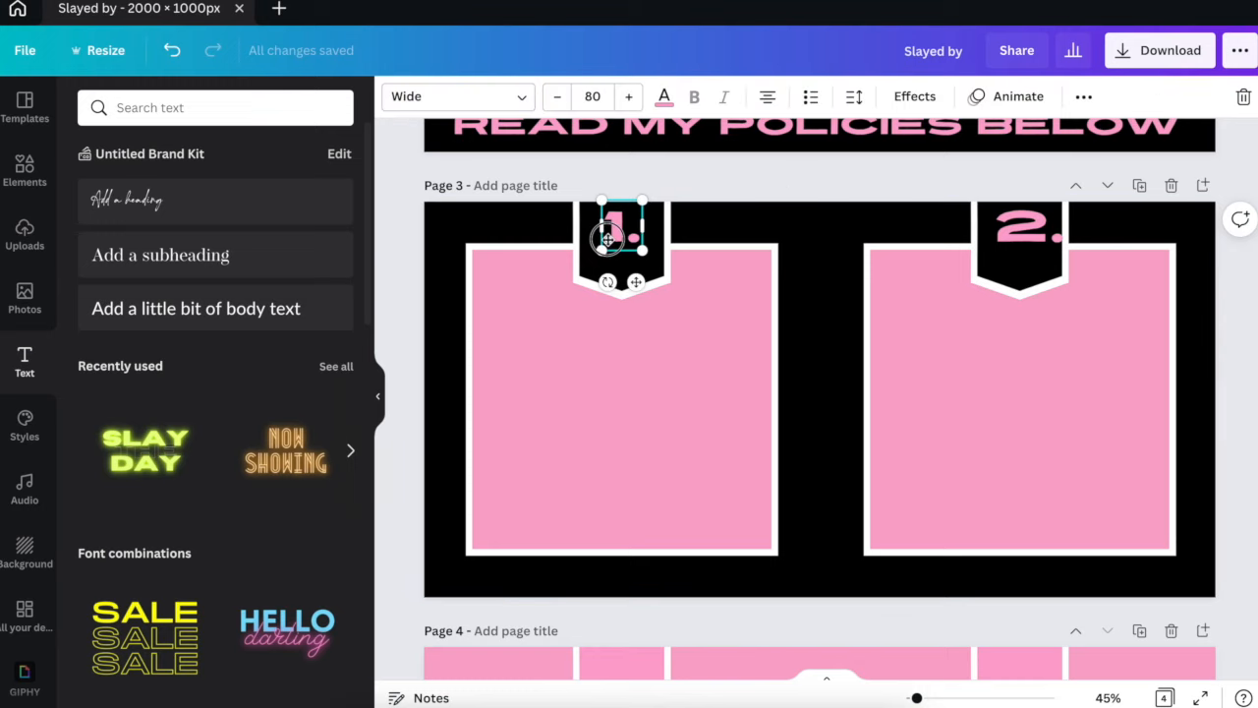
drag(612, 230, 608, 248)
click(1019, 229)
drag(1019, 229, 1011, 237)
click(913, 213)
Copy the "1." from page 3 and paste it onto the left tab of page 4.
scroll(912, 214, down, 2)
scroll(912, 214, up, 2)
scroll(770, 202, down, 1)
click(622, 190)
scroll(622, 187, down, 5)
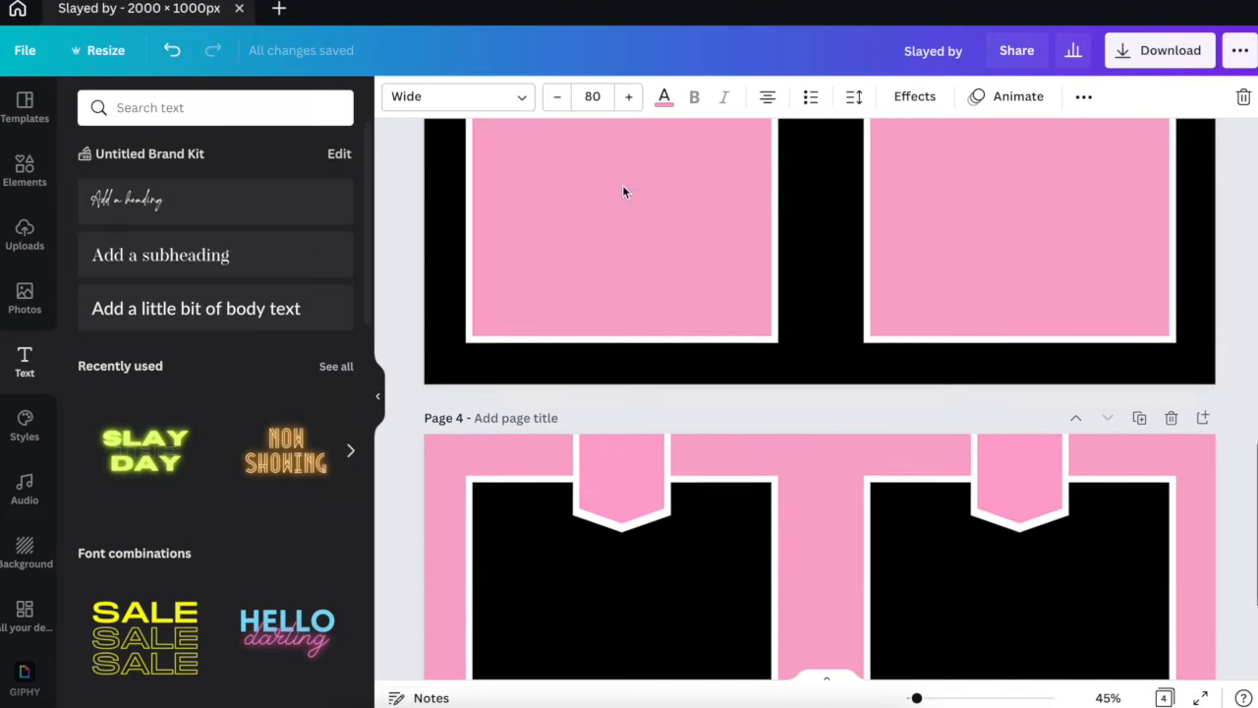
click(634, 311)
key(ctrl+v)
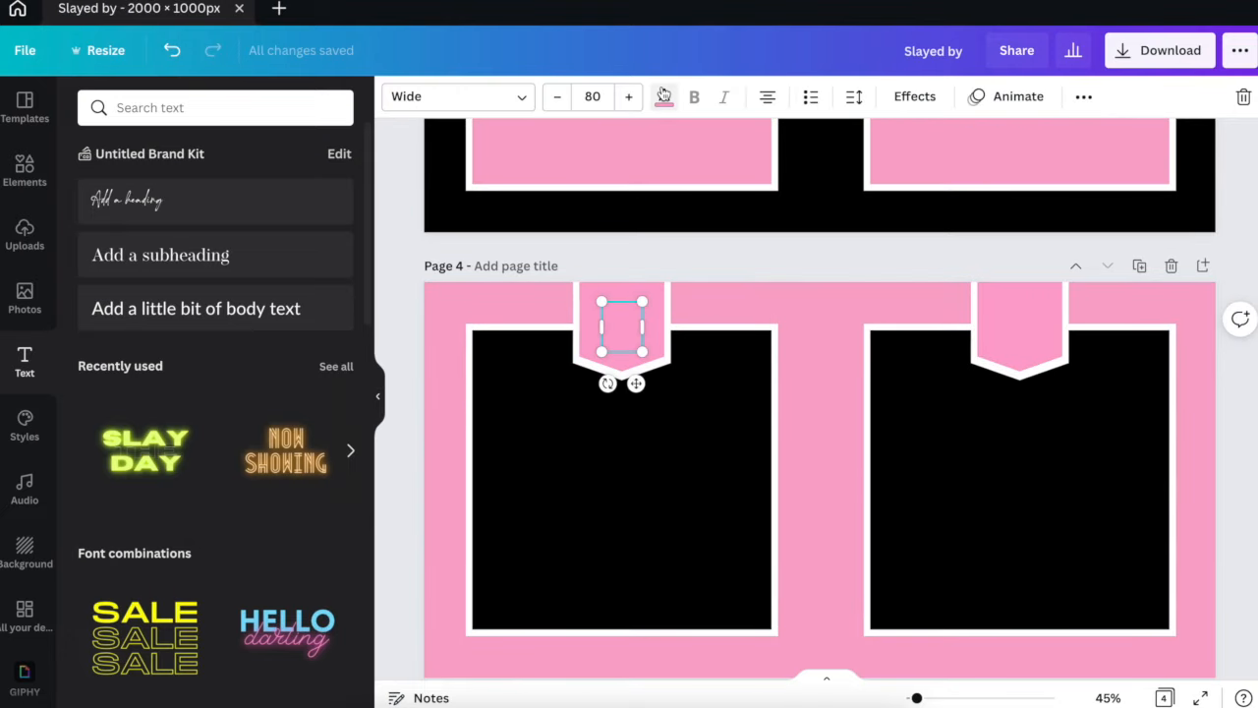
Recolour the pasted number on page 4 black and change it to "3.".
click(664, 96)
click(140, 192)
double_click(620, 324)
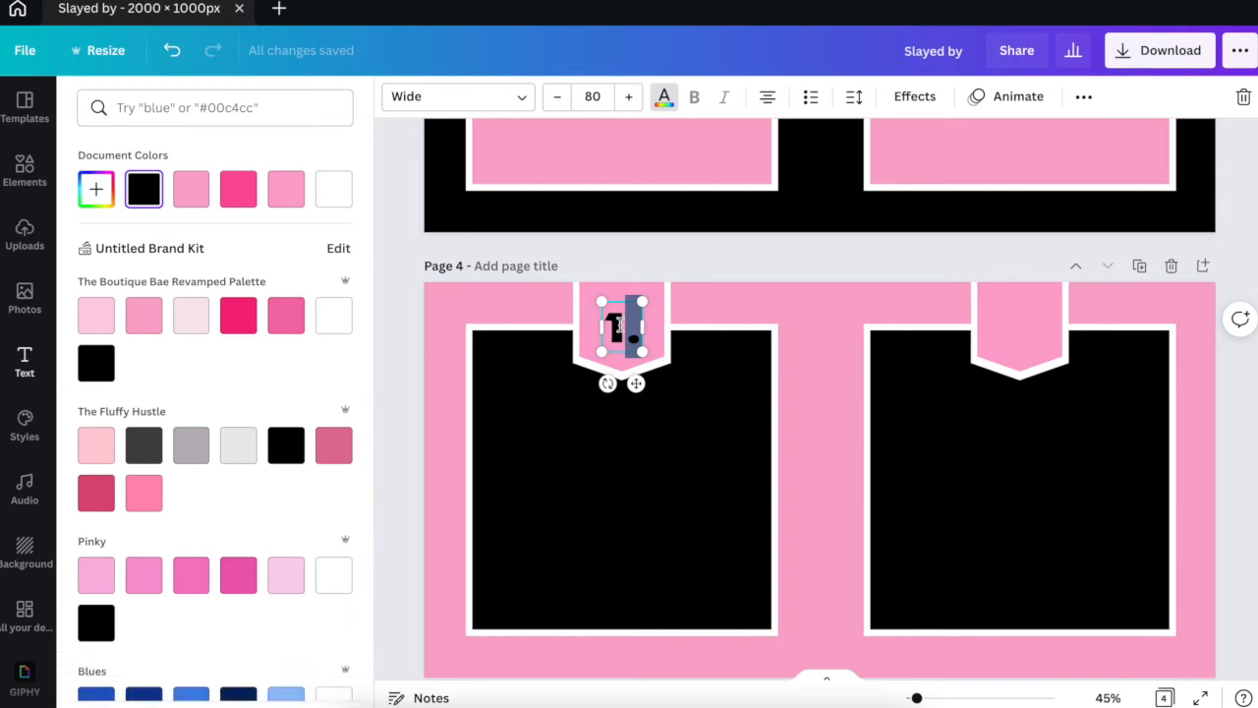
text(3)
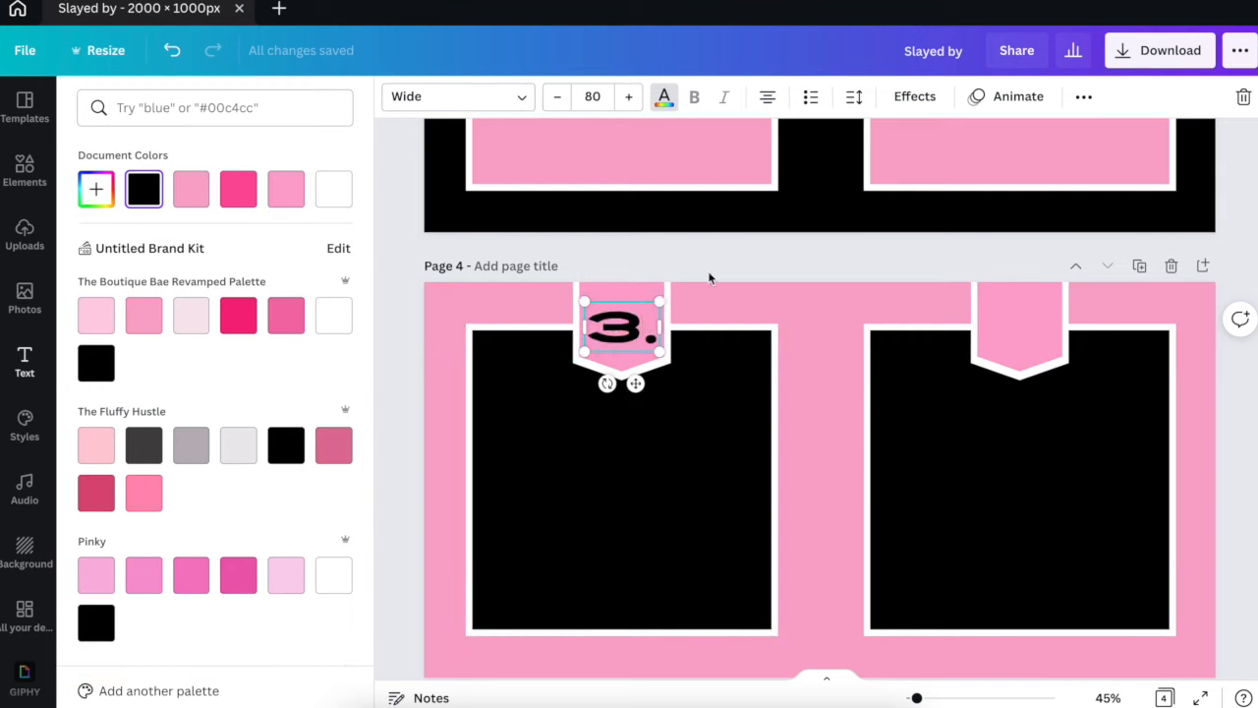
click(707, 270)
Place a copy of the "3." on page 4's right tab and change it to "4.".
click(626, 334)
key(ctrl+v)
drag(623, 340, 1014, 328)
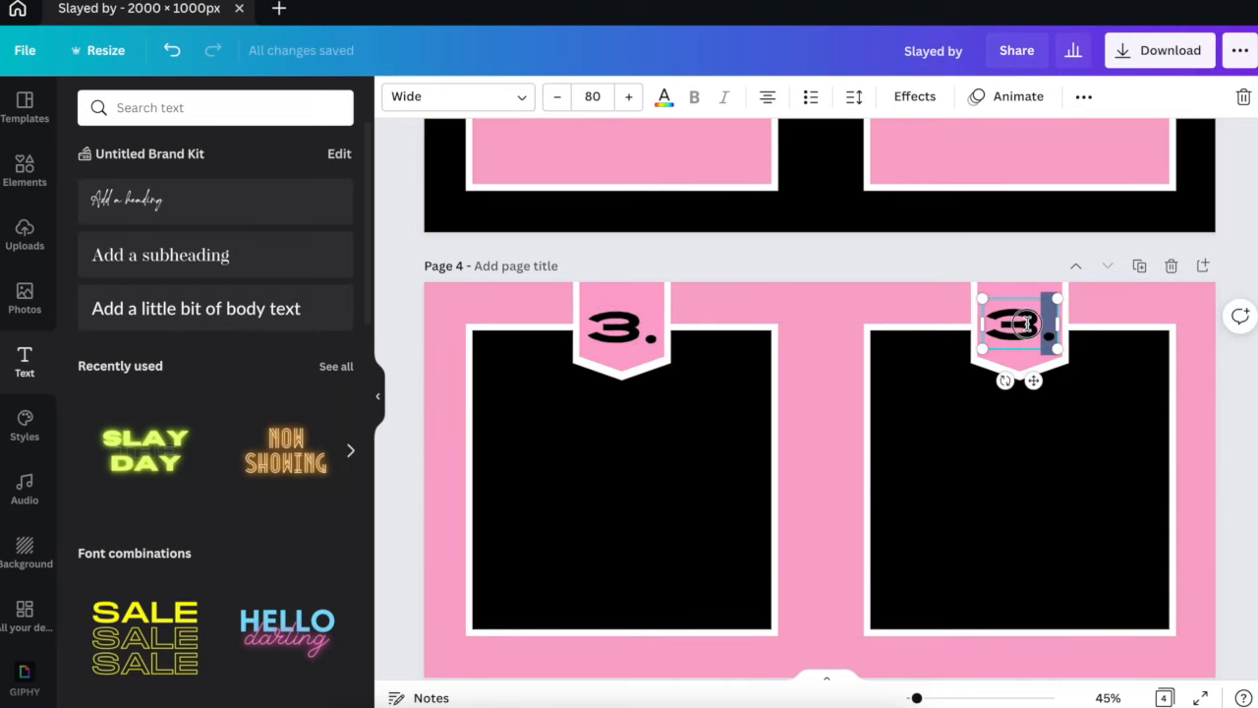
click(1041, 331)
double_click(1027, 330)
text(4.)
click(866, 258)
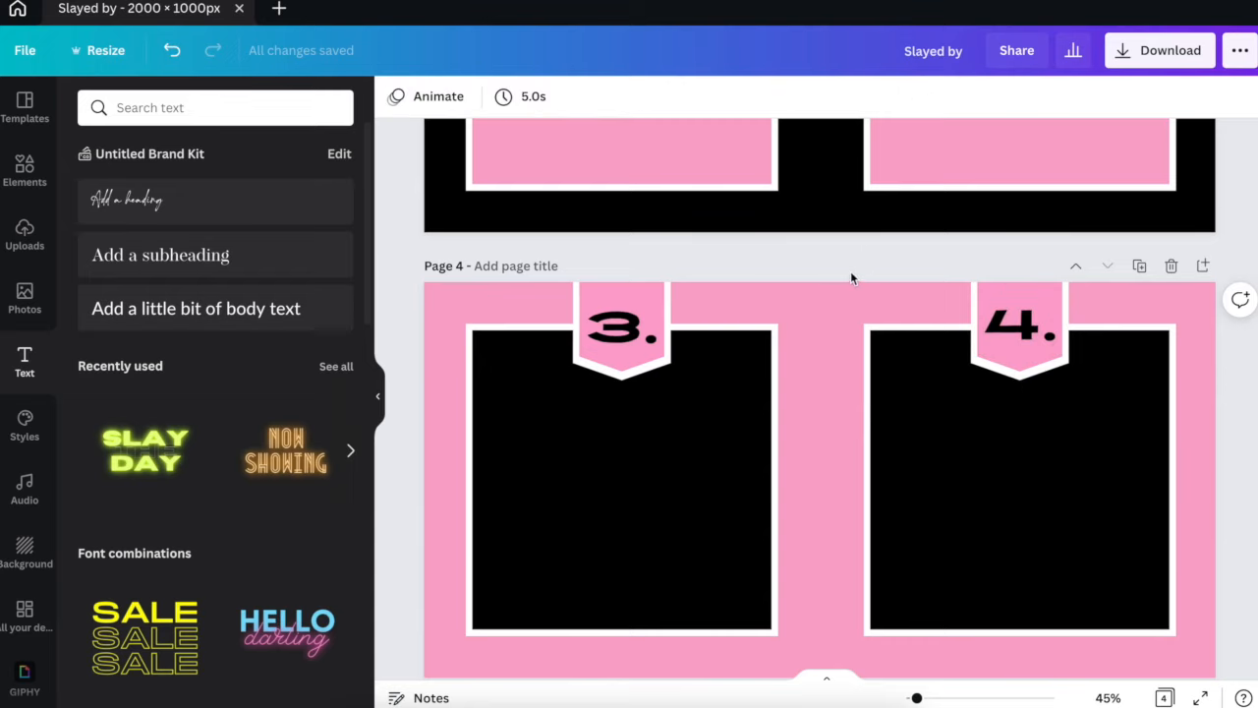
Insert the recently used gold texture image on page 3 and move it to the page's lower edge.
scroll(852, 273, up, 10)
scroll(849, 273, down, 11)
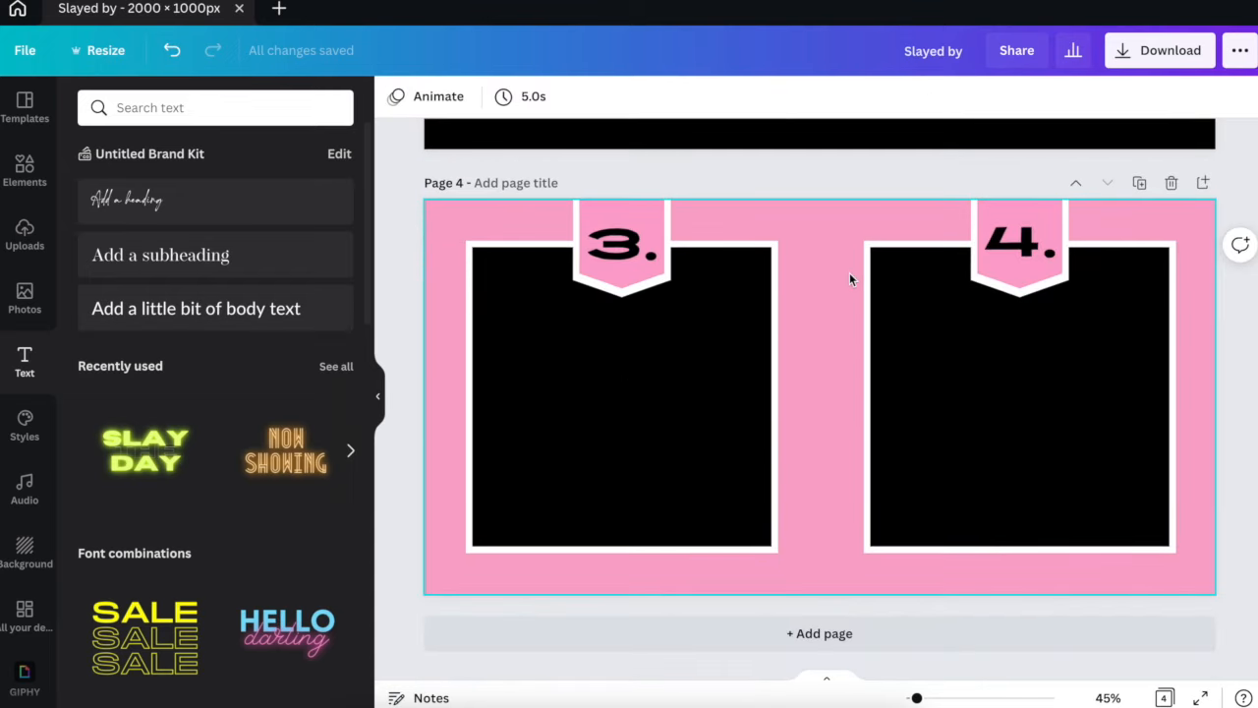
scroll(847, 295, up, 5)
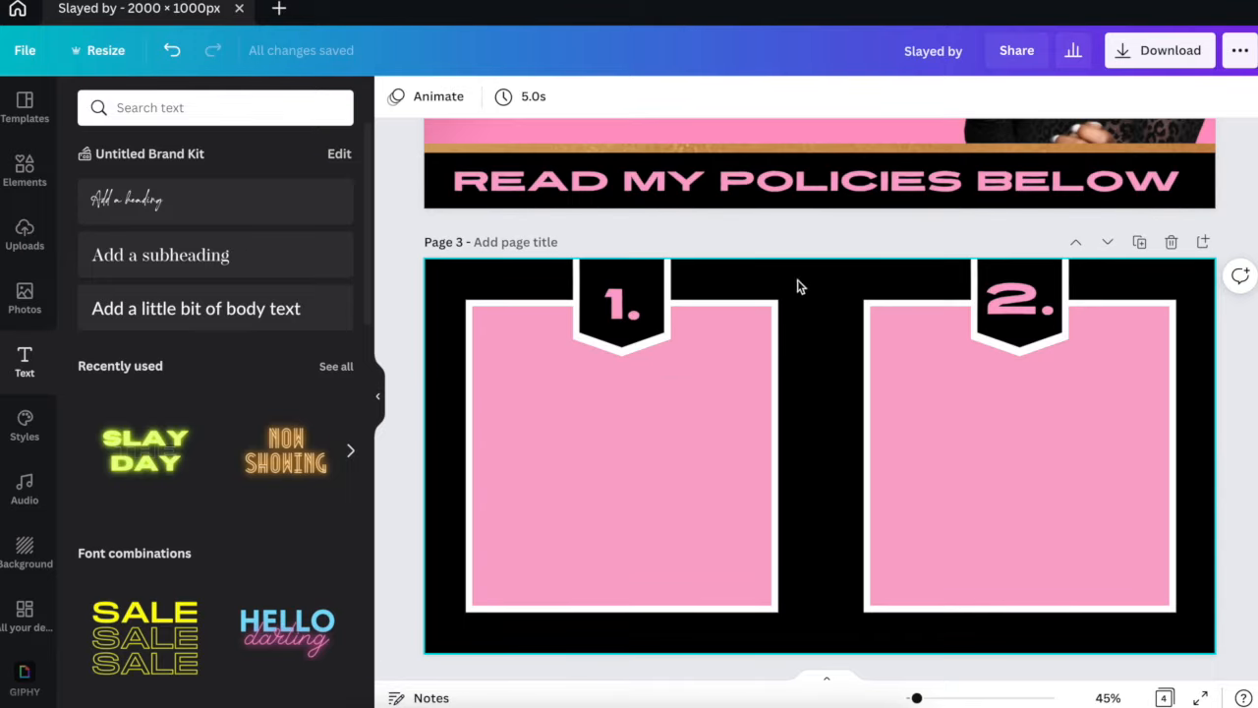
scroll(469, 315, down, 3)
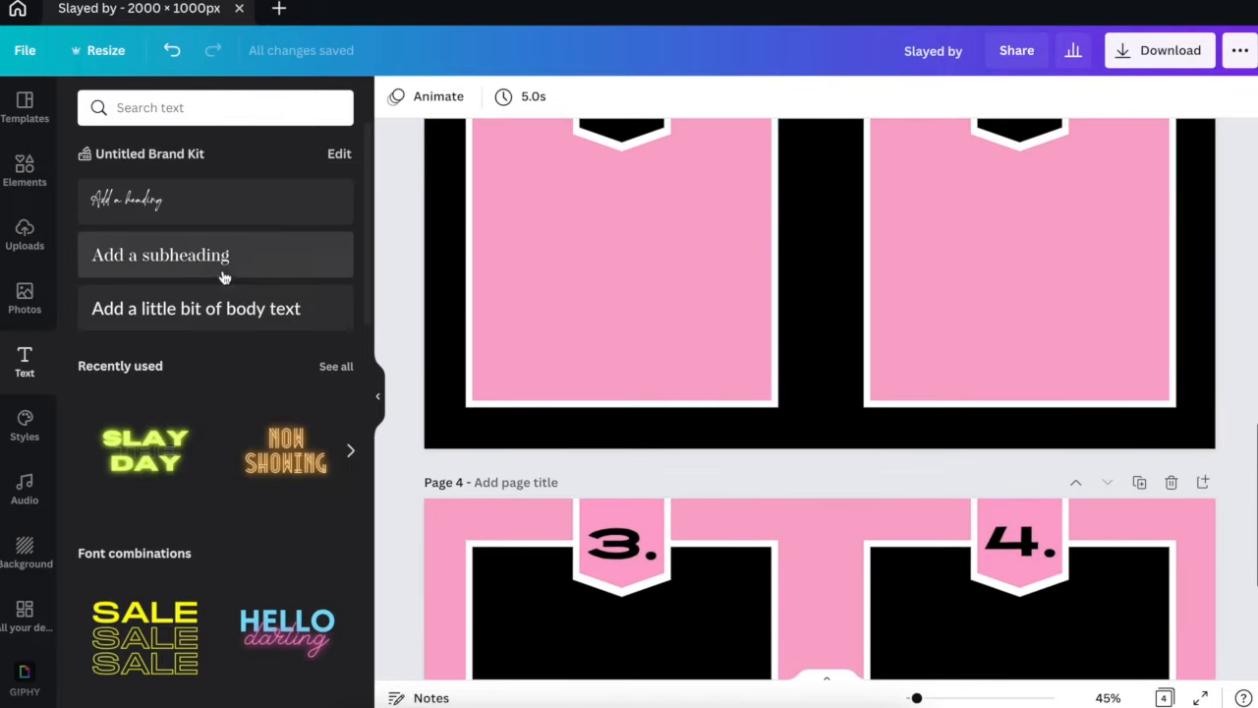
click(17, 191)
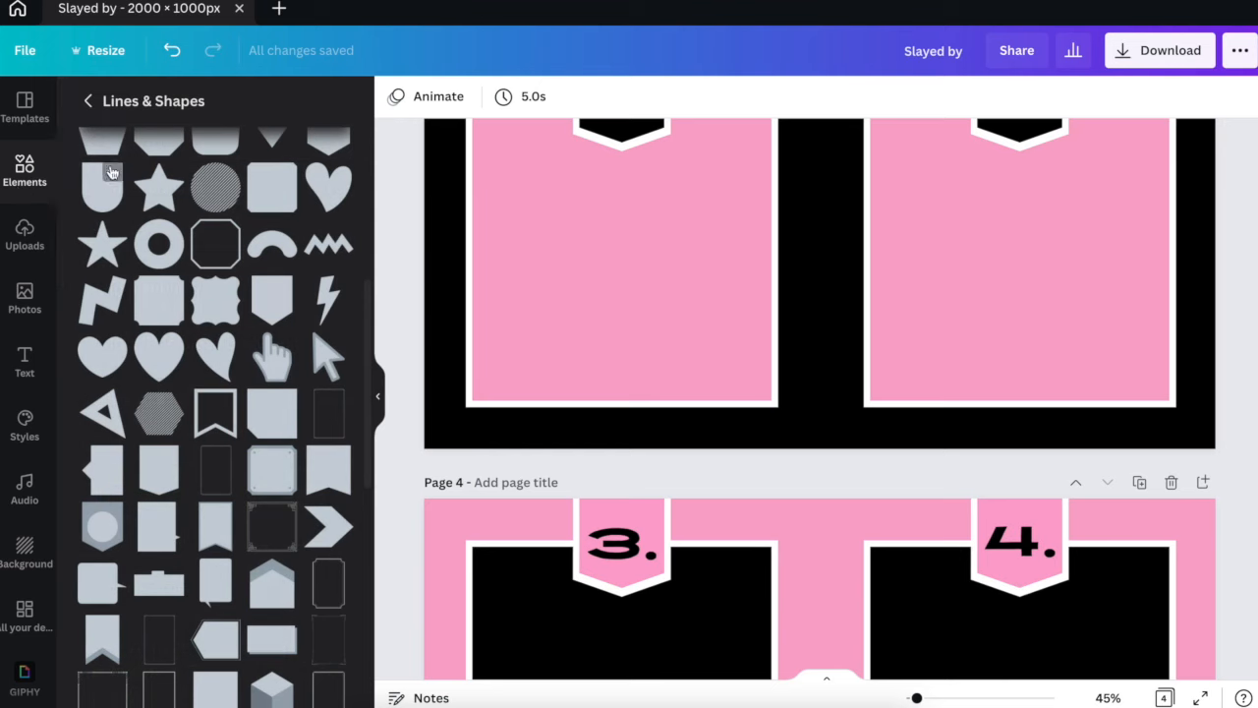
click(267, 249)
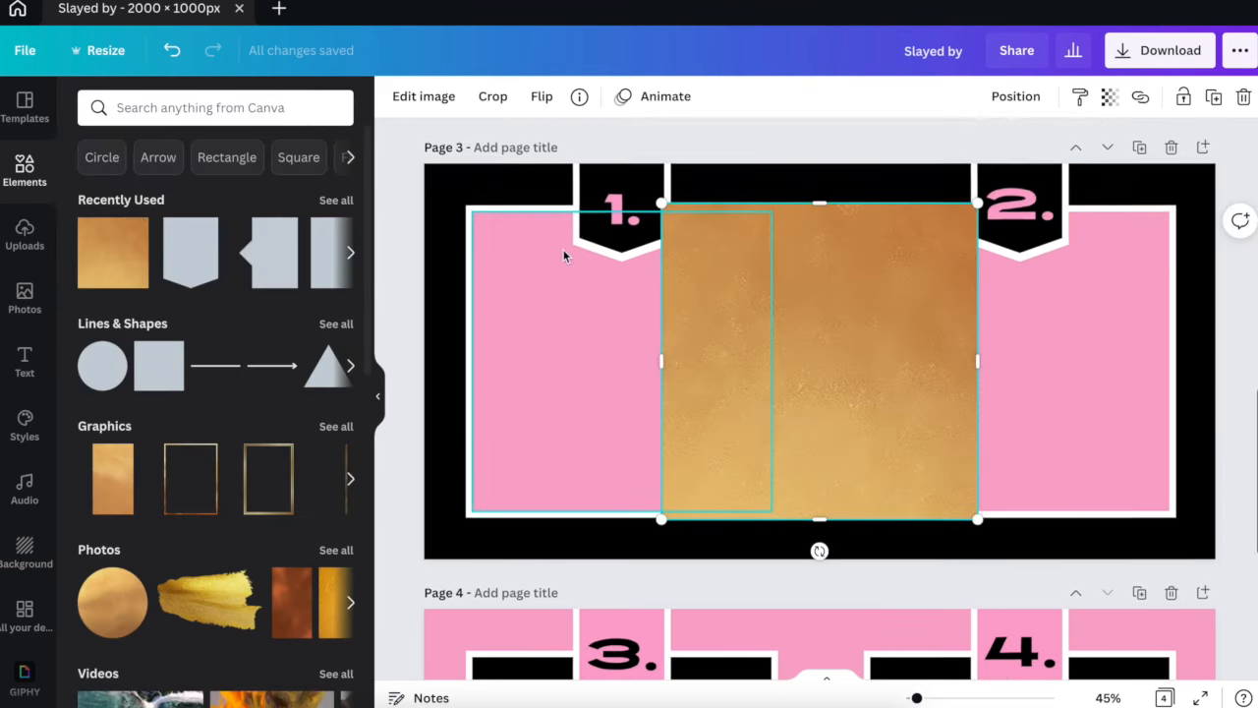
drag(875, 322, 868, 356)
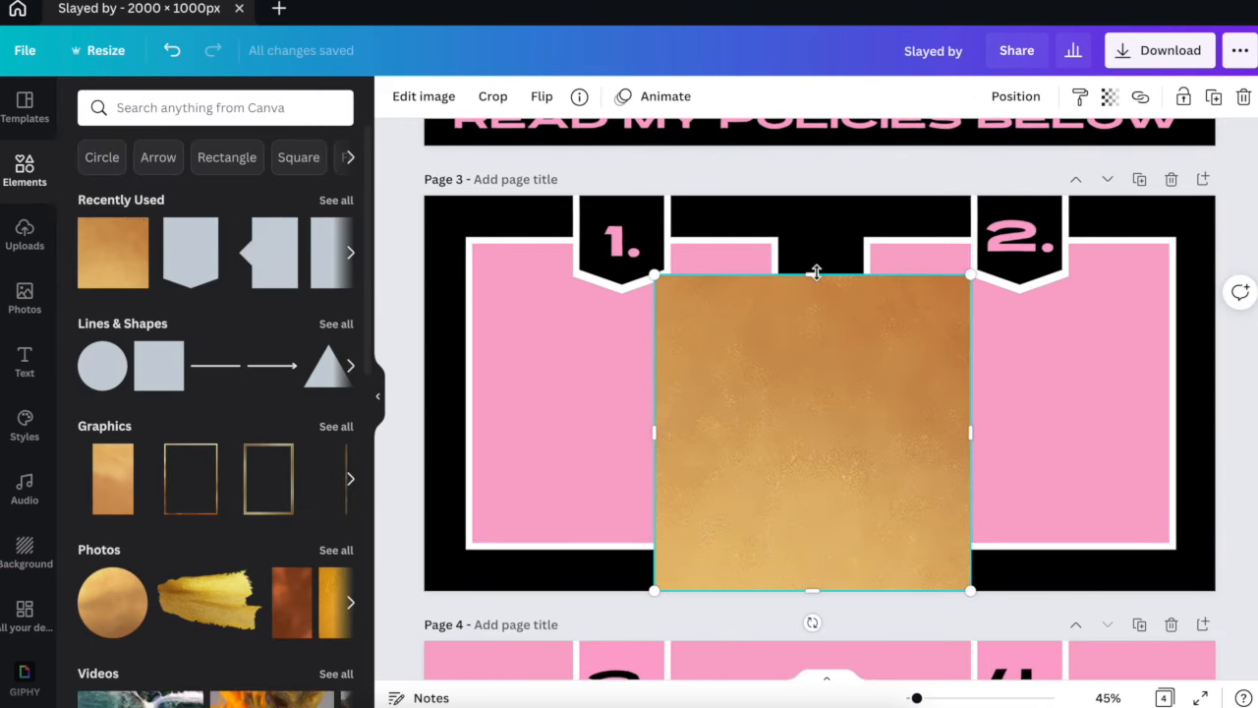
Crop the gold texture into a thin strip spanning the full width of page 3's lower edge.
drag(815, 272, 847, 576)
drag(647, 583, 424, 582)
drag(970, 584, 1216, 584)
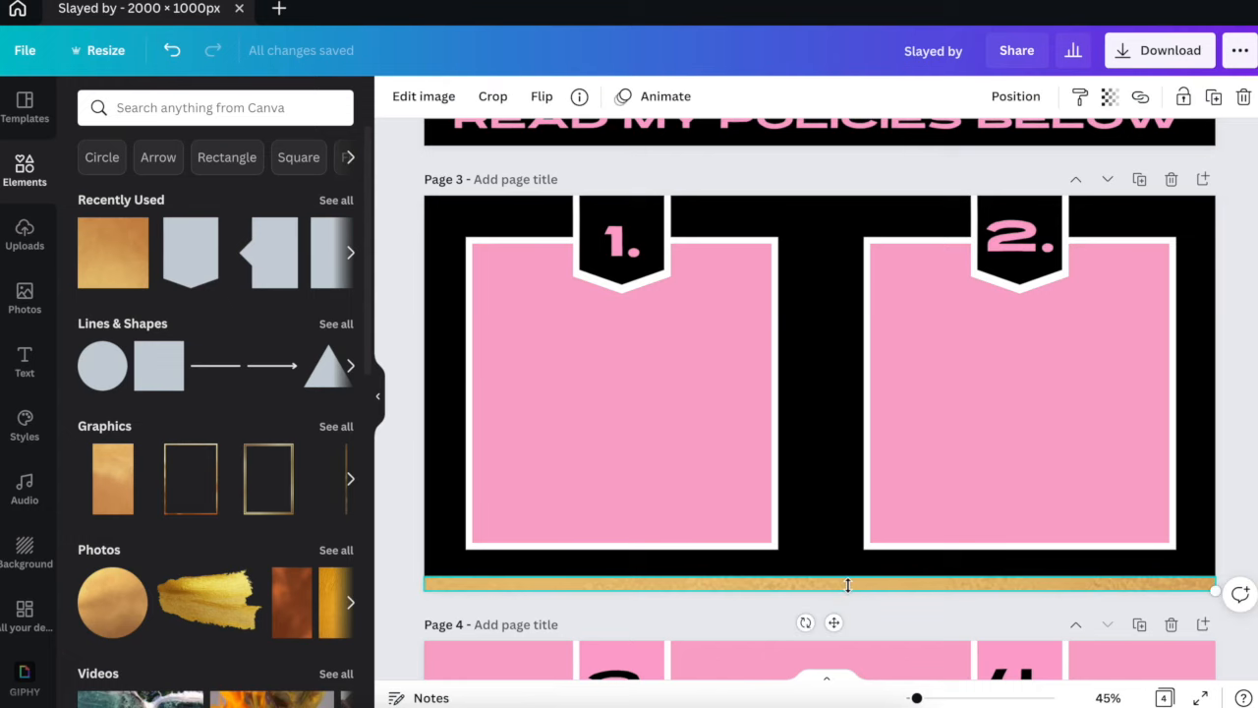
Duplicate the gold strip, align the copy with page 3's upper edge and send it to the back behind the tabs.
key(ctrl+d)
drag(846, 629, 842, 239)
click(1016, 95)
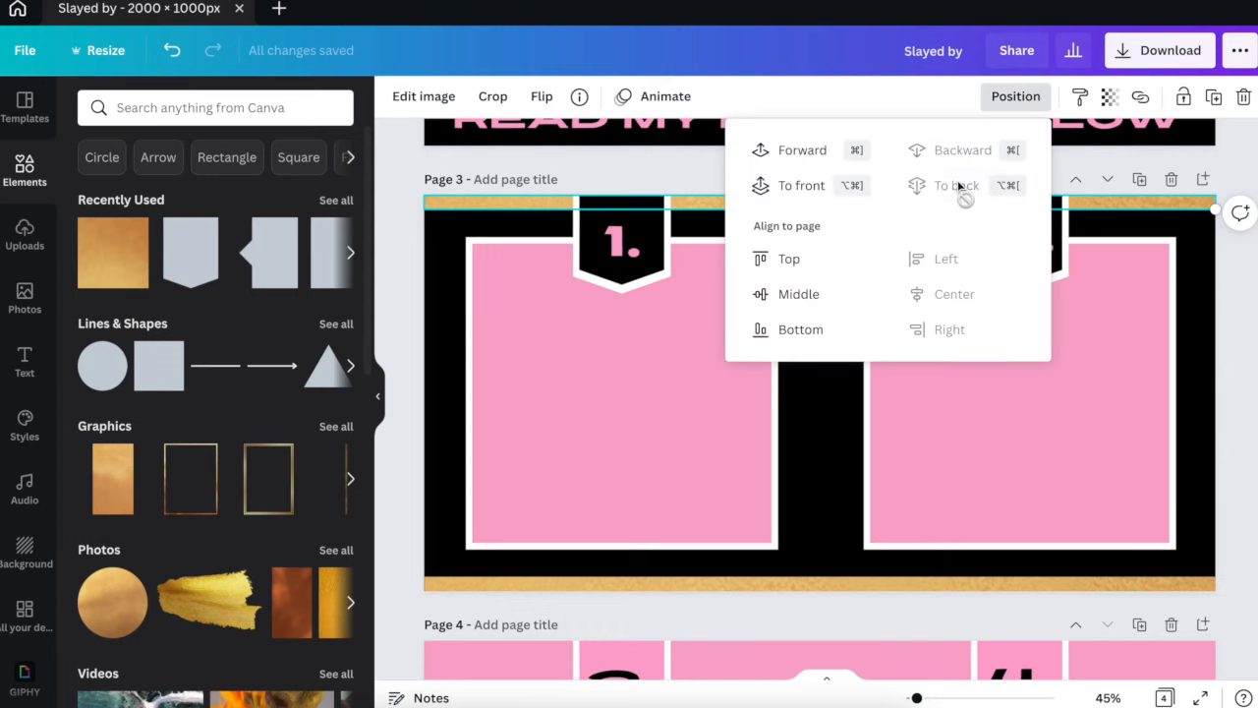
click(962, 186)
click(1244, 337)
scroll(1243, 337, down, 4)
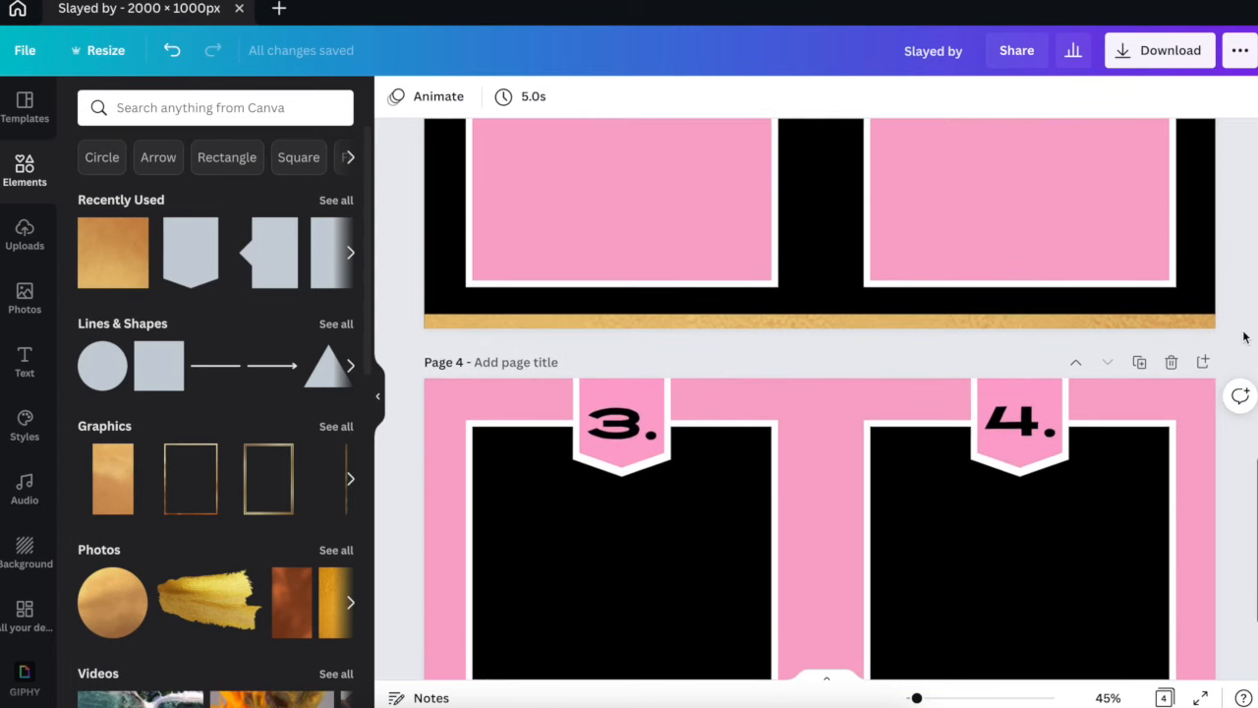
Insert the recently used gold texture on page 4 and crop it into a thin full-height strip along the page's left edge.
click(1008, 248)
scroll(1008, 247, down, 1)
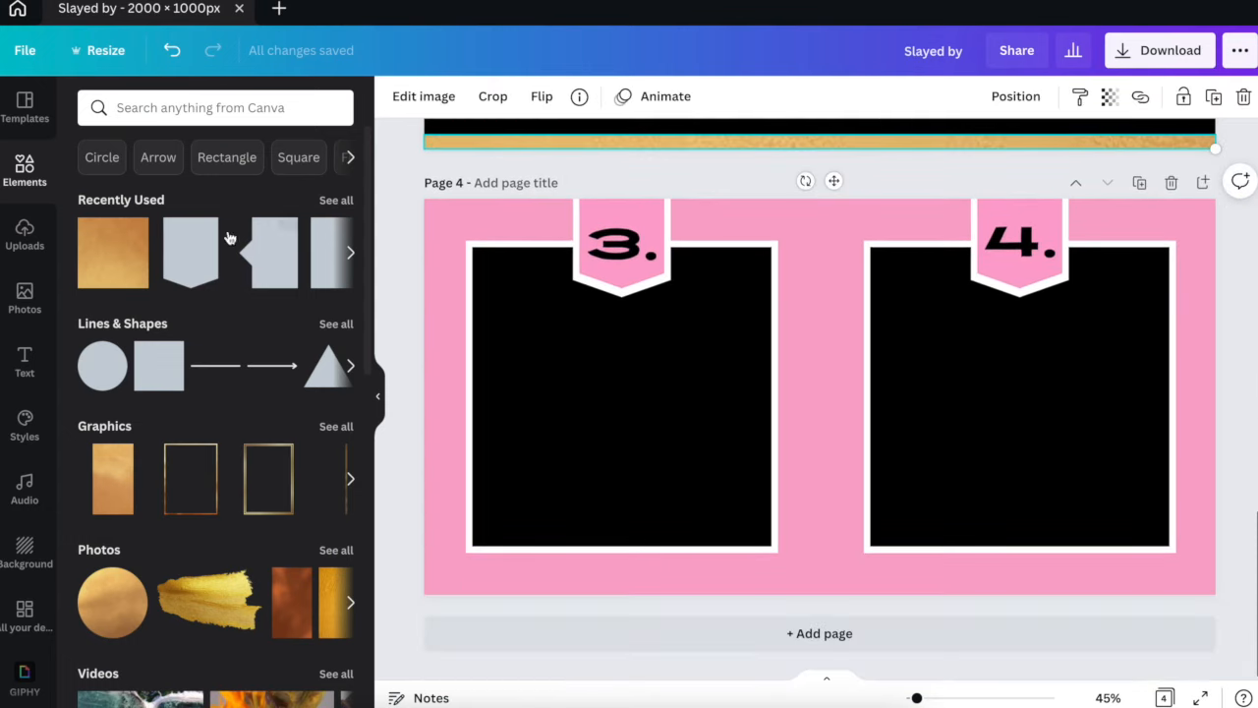
click(113, 253)
drag(760, 324, 522, 281)
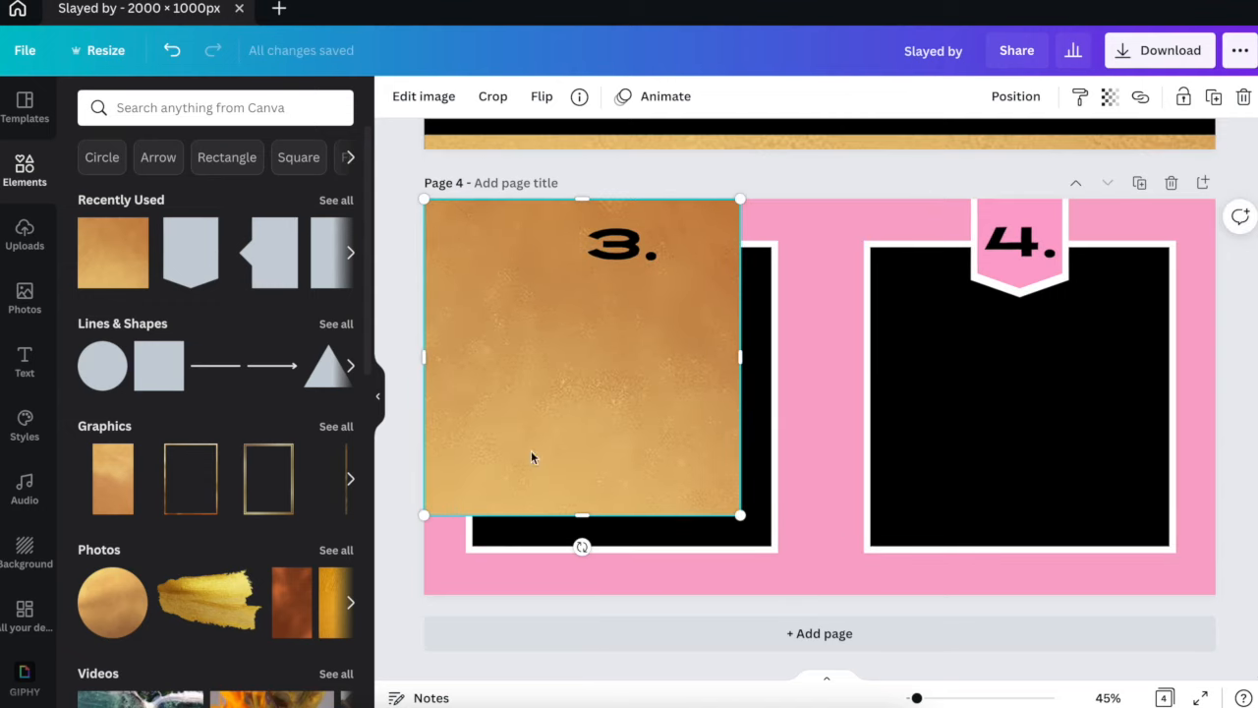
drag(582, 520, 582, 593)
drag(696, 396, 437, 405)
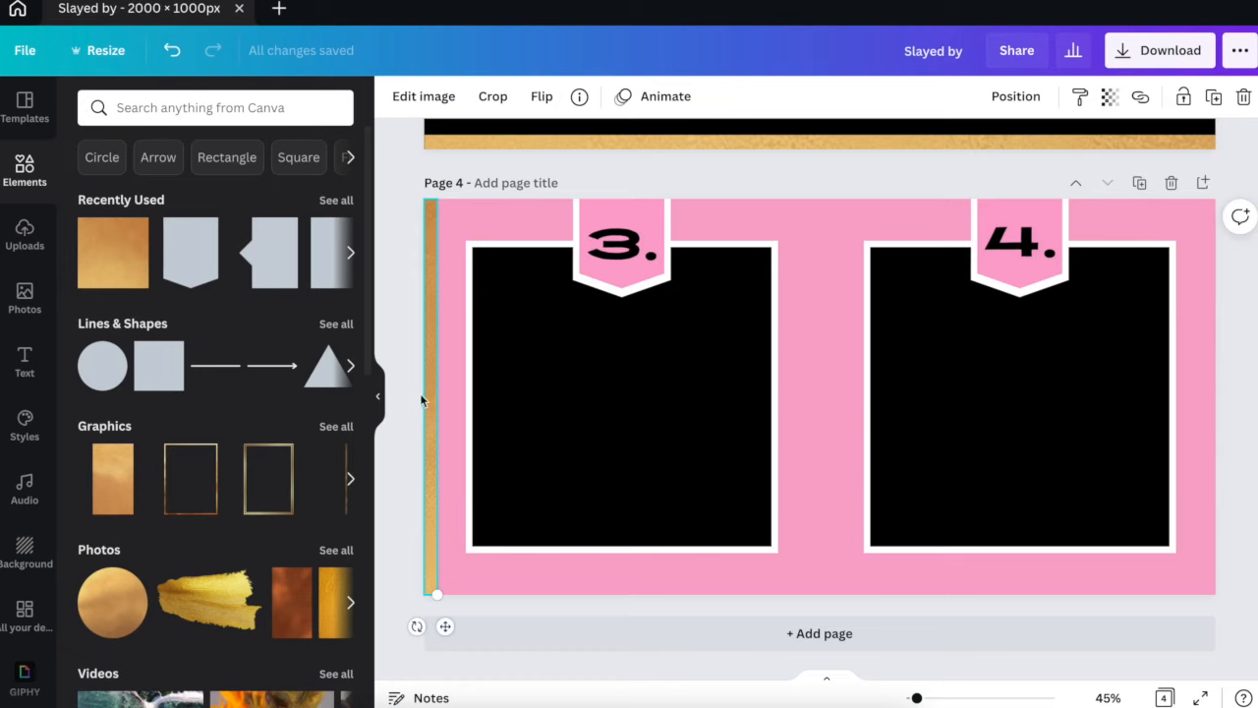
click(104, 259)
drag(775, 324, 1013, 289)
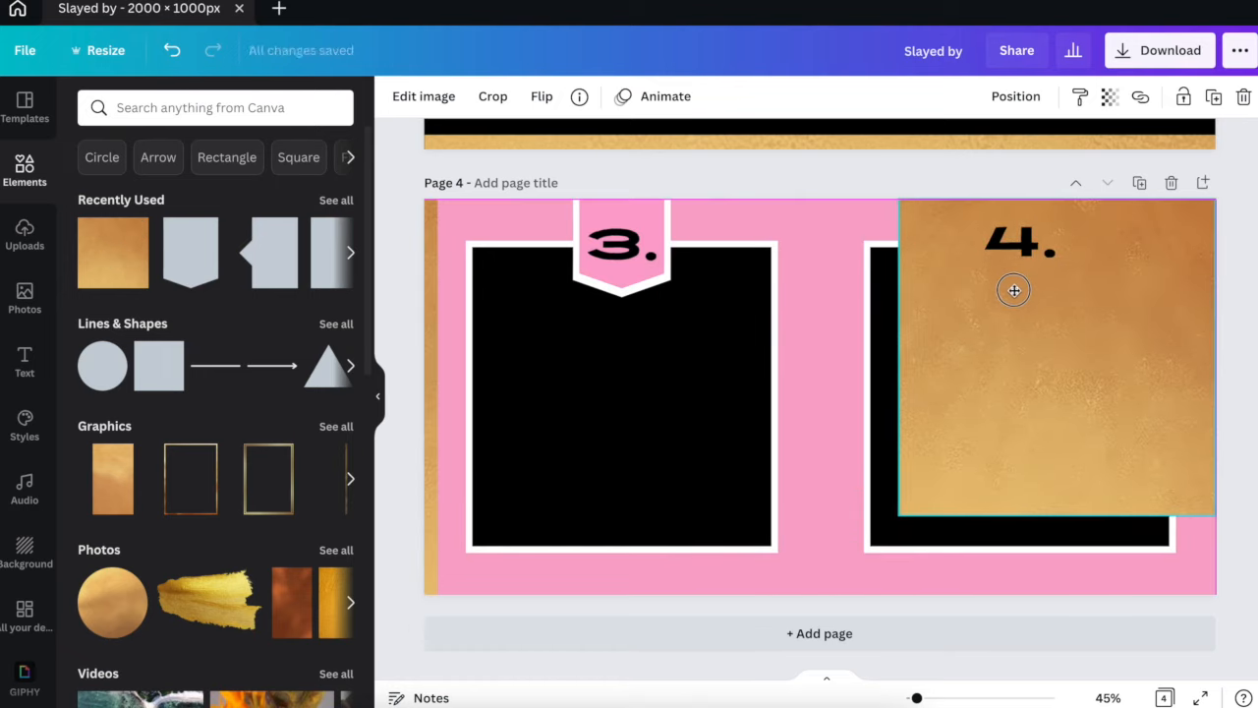
drag(1056, 514, 1060, 595)
drag(898, 397, 1199, 412)
key(Delete)
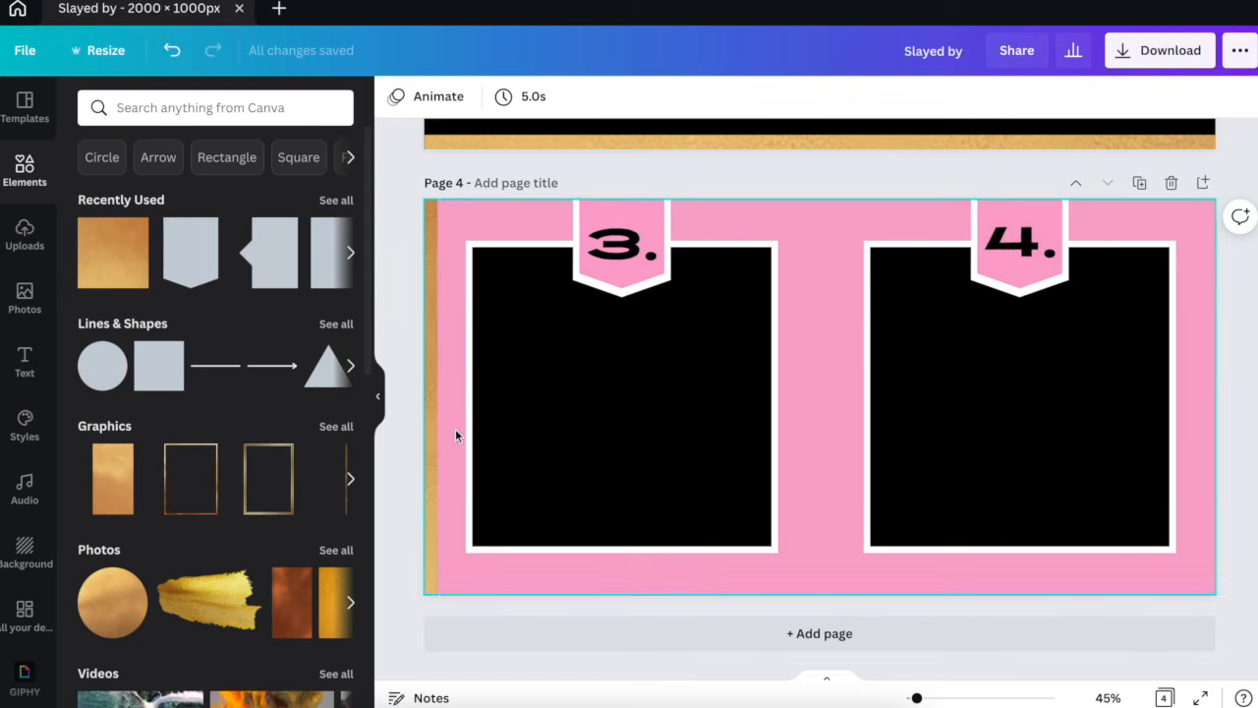
Duplicate the vertical gold strip on page 4 and align the copy with the page's right edge.
click(431, 436)
key(ctrl+d)
drag(454, 633, 1226, 631)
click(1248, 583)
scroll(1216, 485, up, 5)
scroll(1216, 485, down, 5)
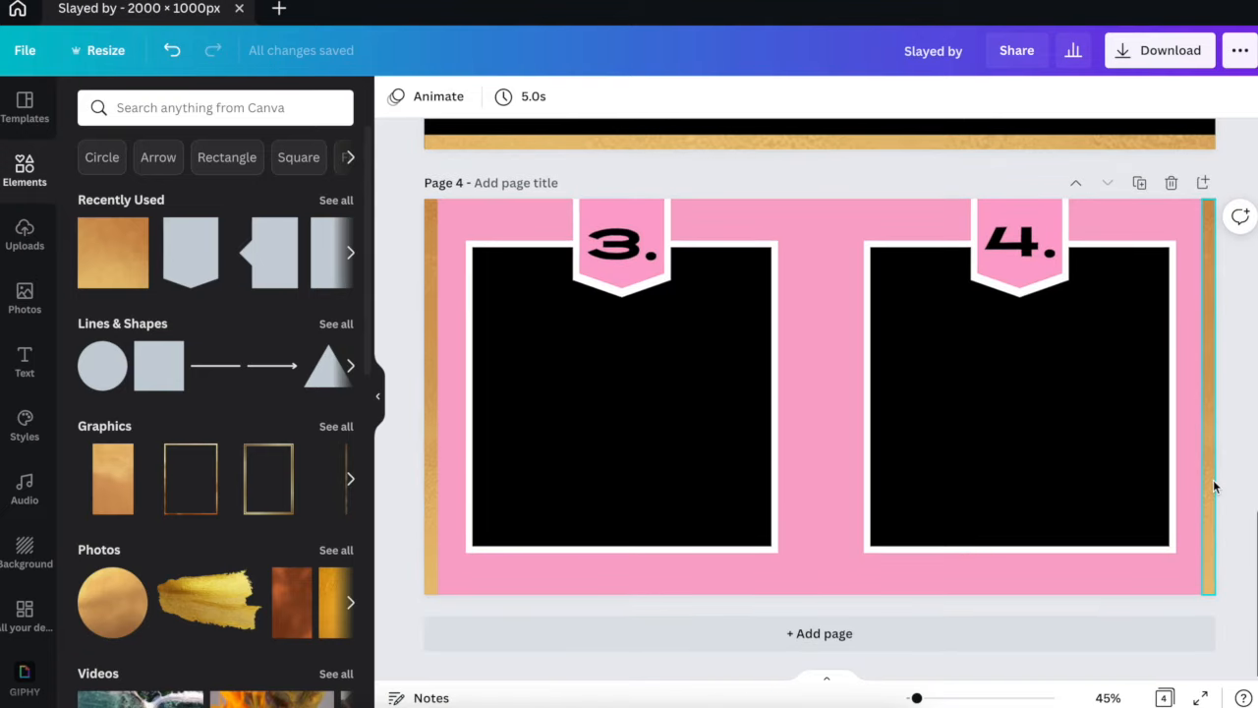
Add a new page at the end of the design.
click(815, 633)
scroll(814, 634, up, 10)
scroll(814, 634, down, 2)
scroll(814, 634, up, 3)
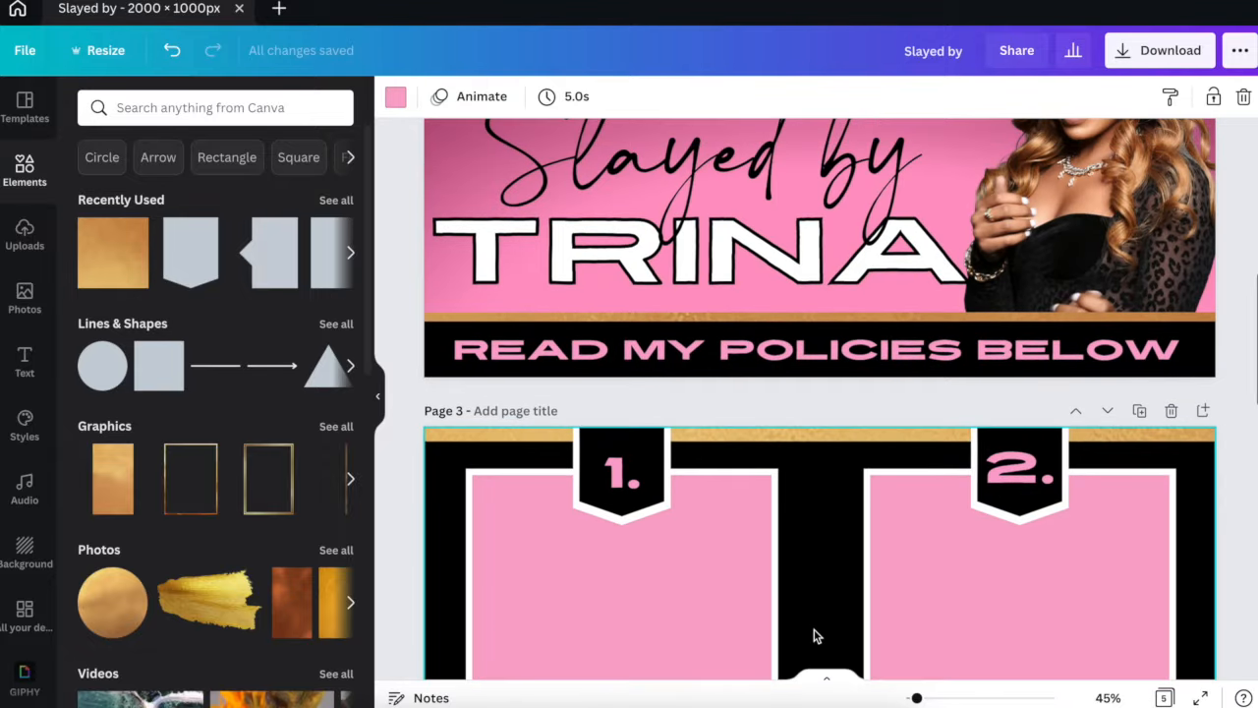
scroll(814, 634, down, 4)
Add a white body text box to page 3's left panel, beneath the "1." tab, and select its placeholder text.
click(26, 360)
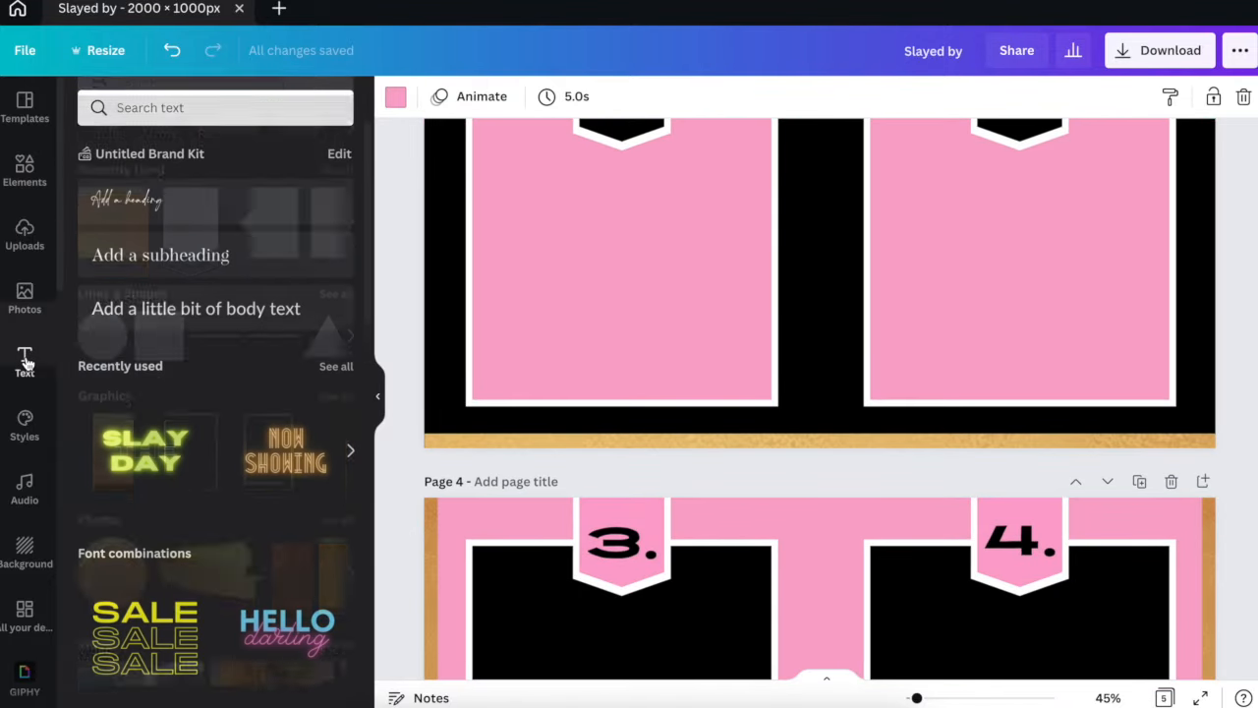
click(193, 307)
drag(802, 320, 614, 275)
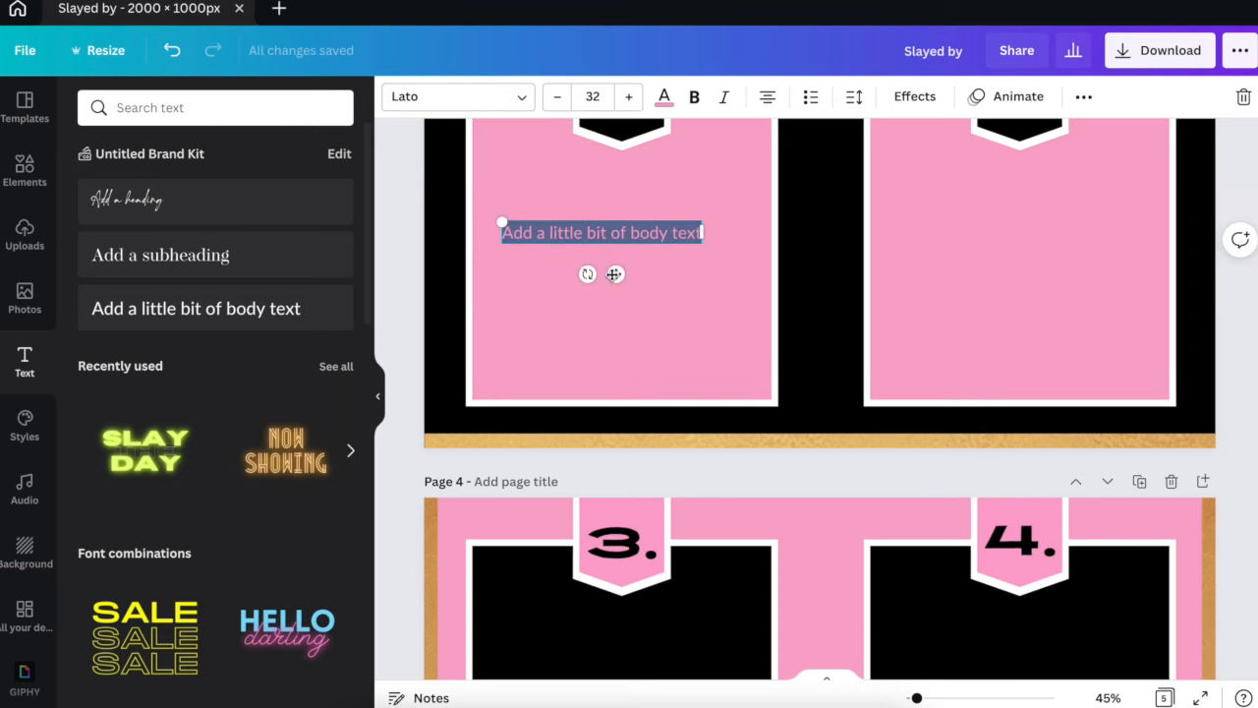
click(664, 98)
click(402, 331)
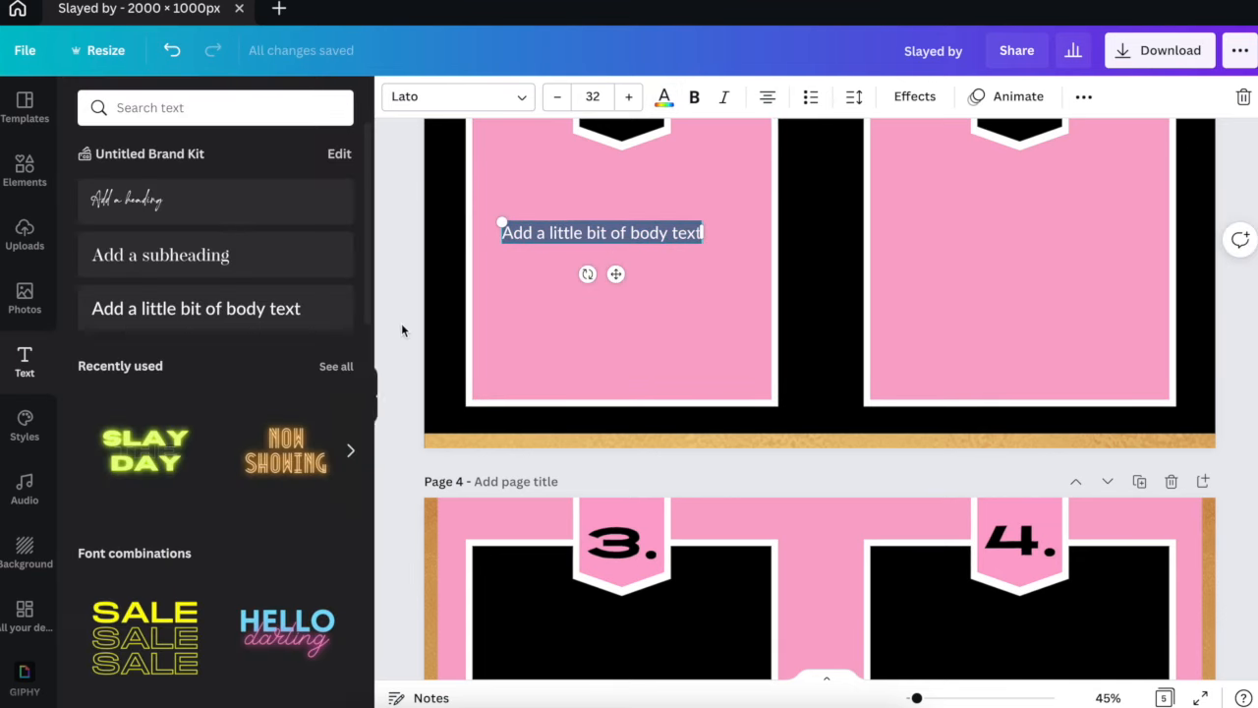
drag(576, 225, 601, 190)
scroll(602, 193, up, 2)
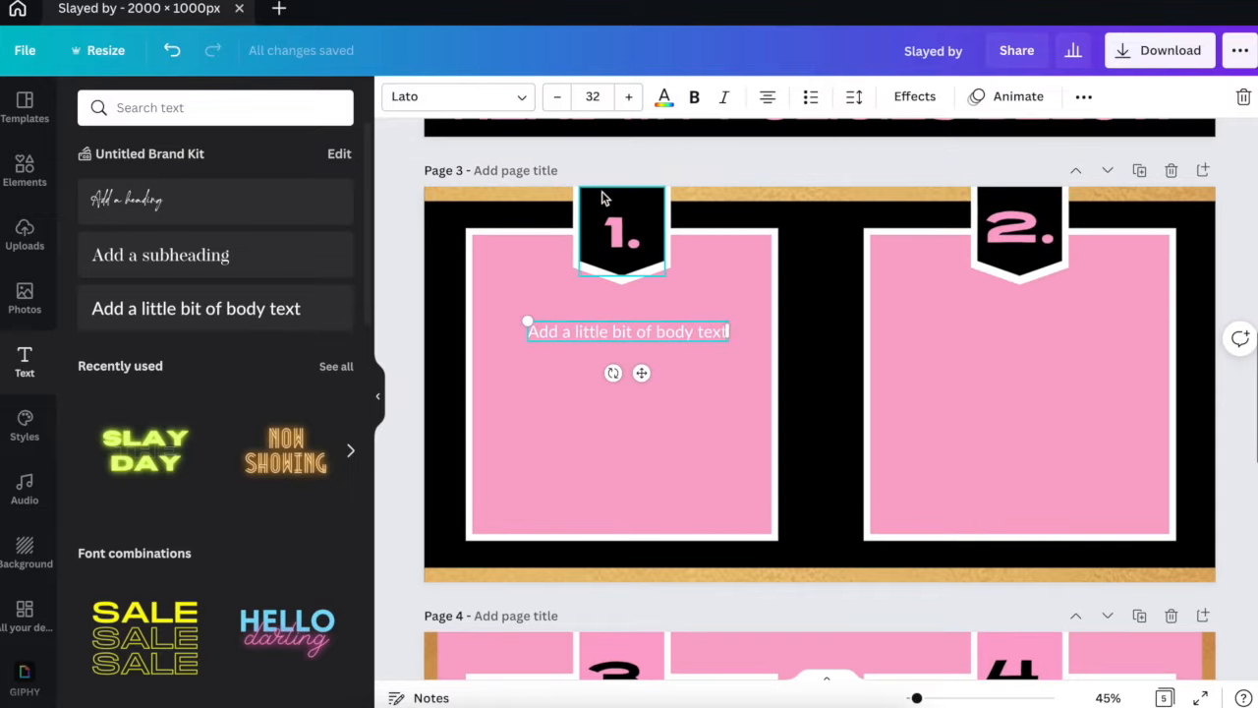
double_click(588, 334)
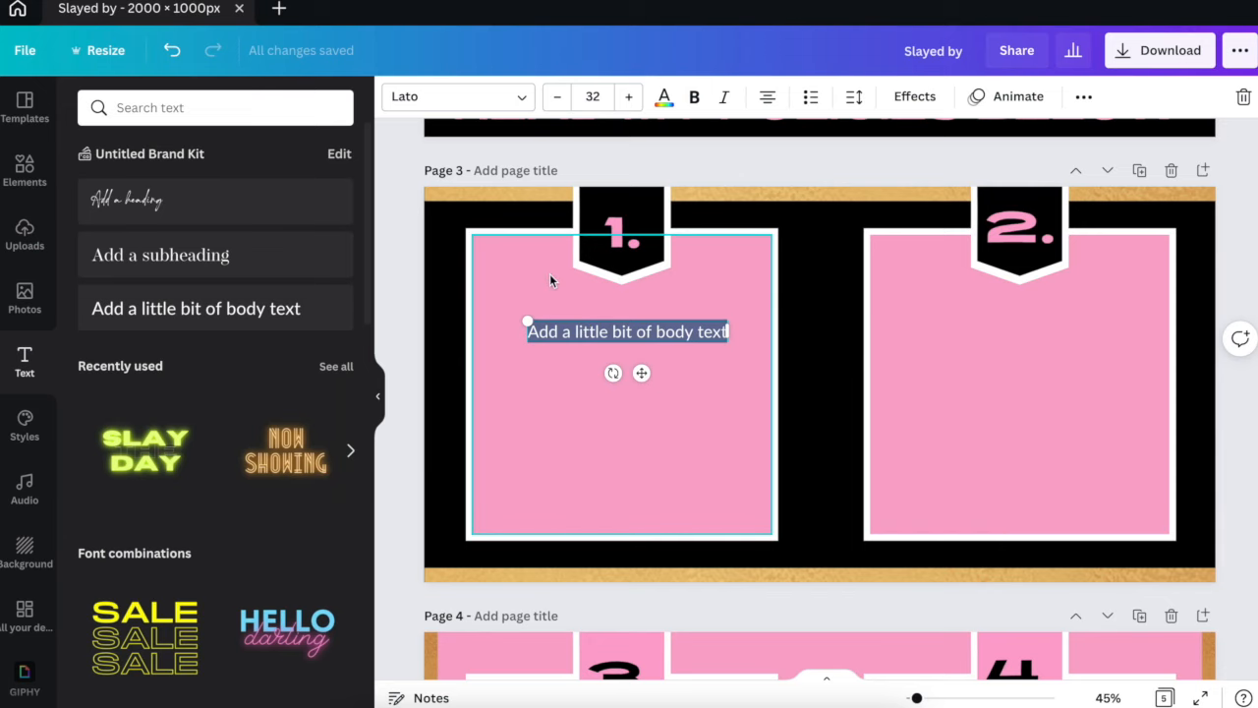
Open the "Acuity Pink Black & Silver Diamond Theme" design and copy its $50 deposit policy text.
click(29, 11)
scroll(630, 354, down, 5)
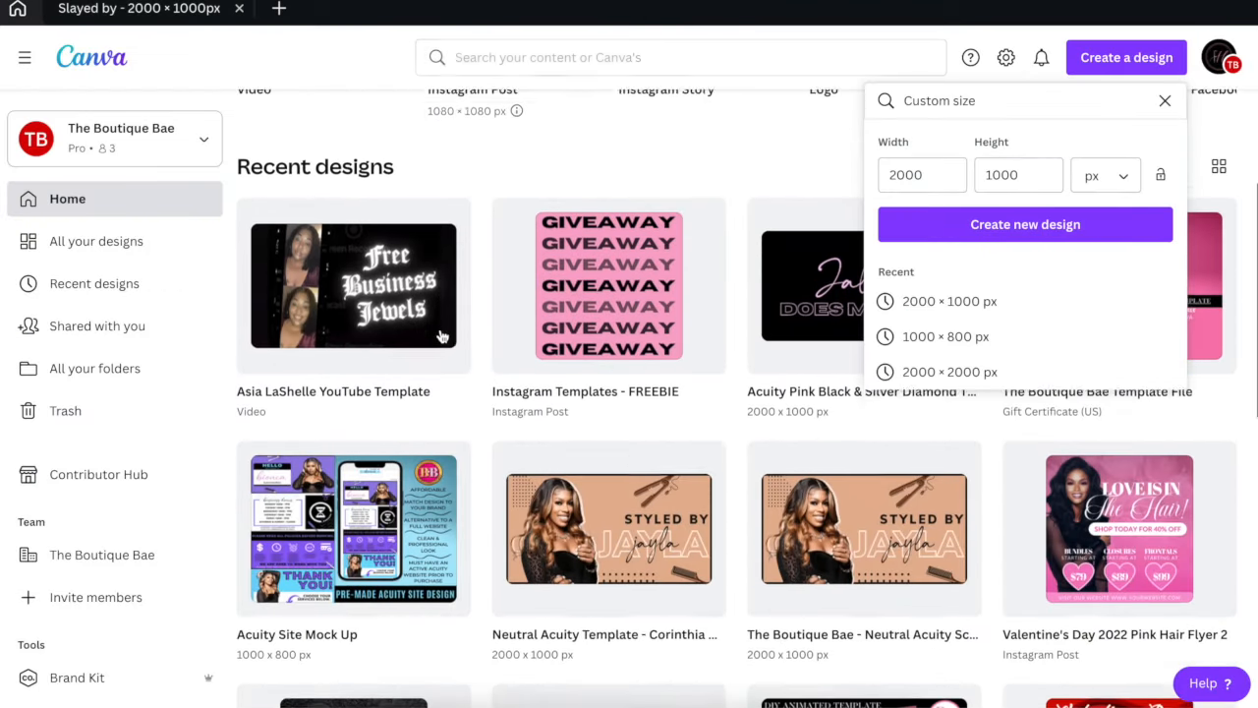
click(831, 241)
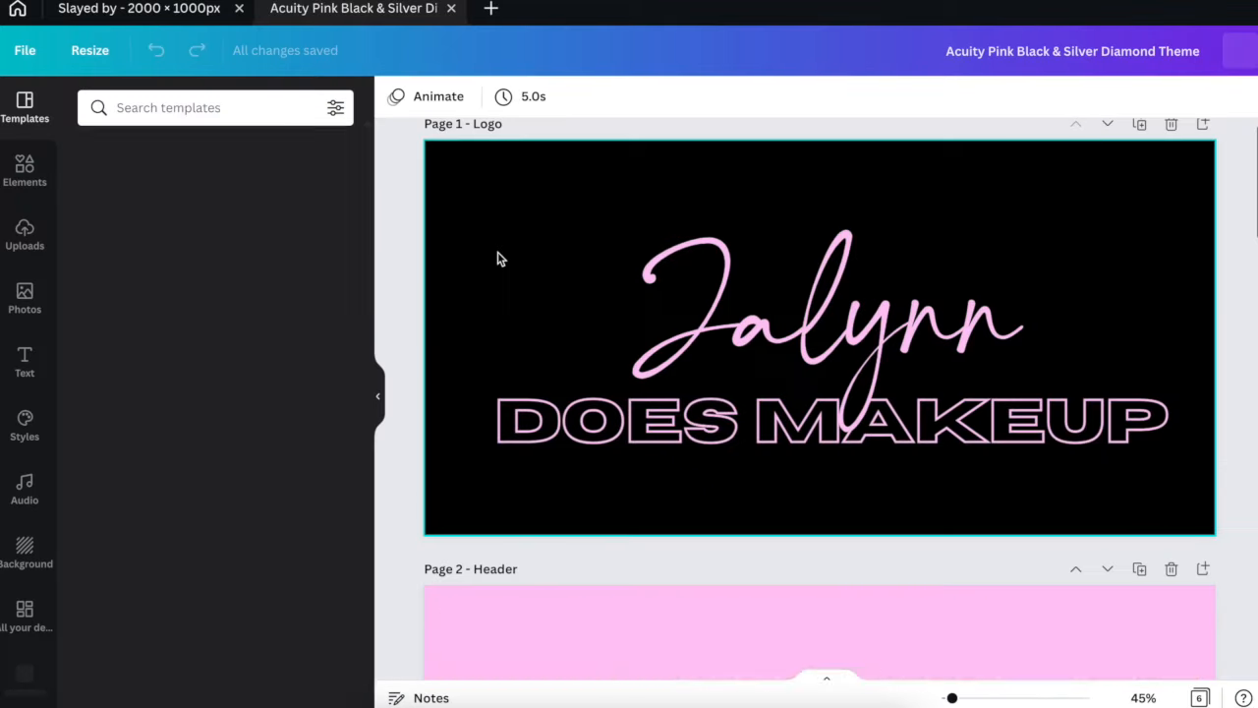
scroll(499, 257, down, 10)
scroll(499, 259, down, 1)
click(550, 203)
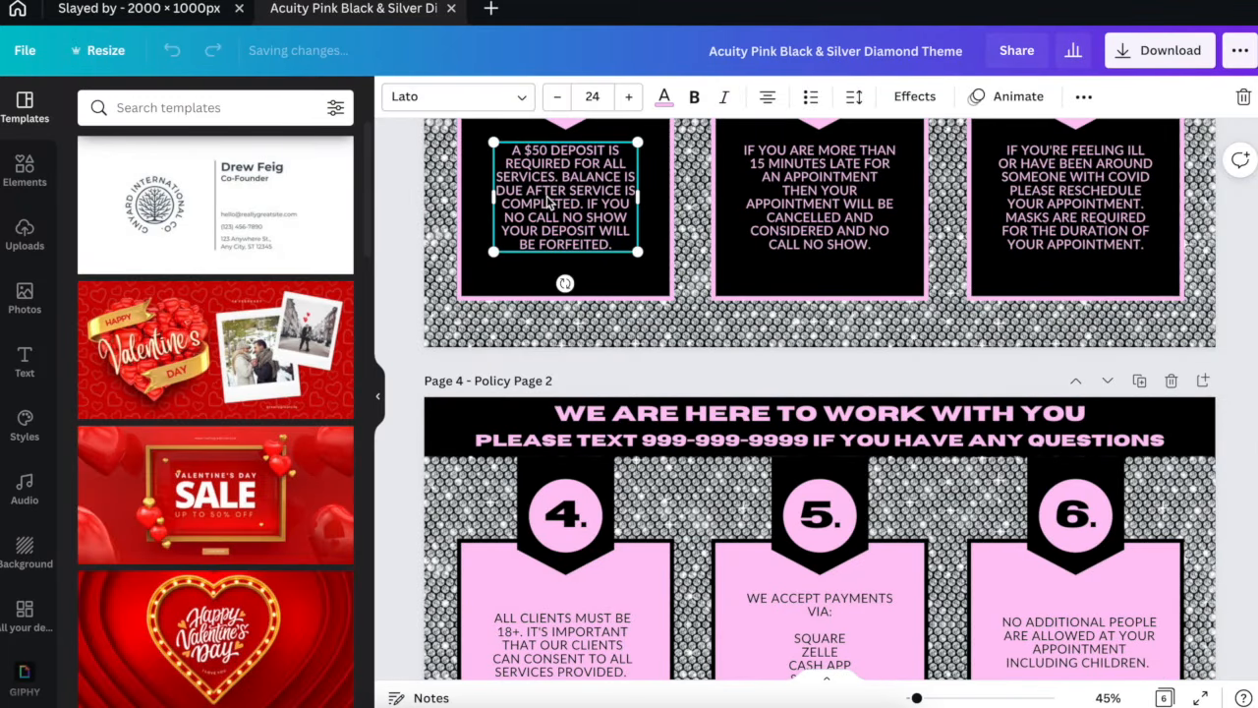
double_click(536, 197)
key(ctrl+c)
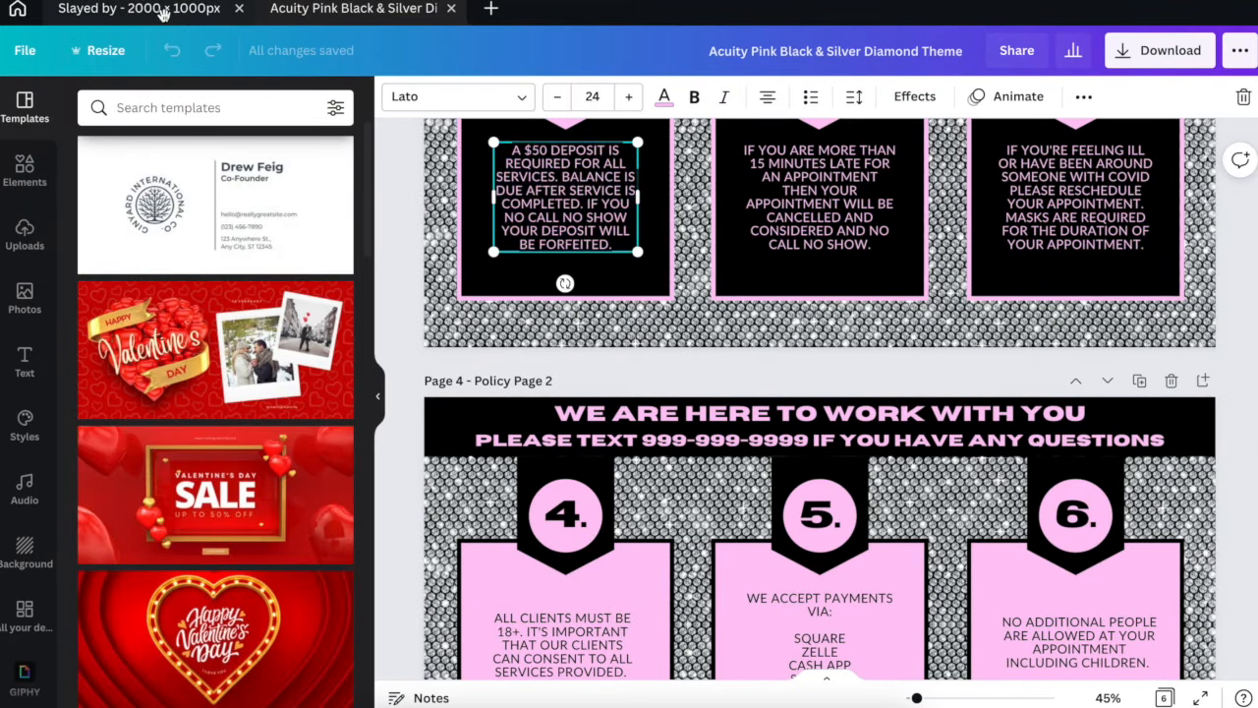
Paste the $50 deposit policy over page 3's placeholder text in the Slayed by design and narrow the text box to fit panel 1.
click(138, 8)
key(ctrl+v)
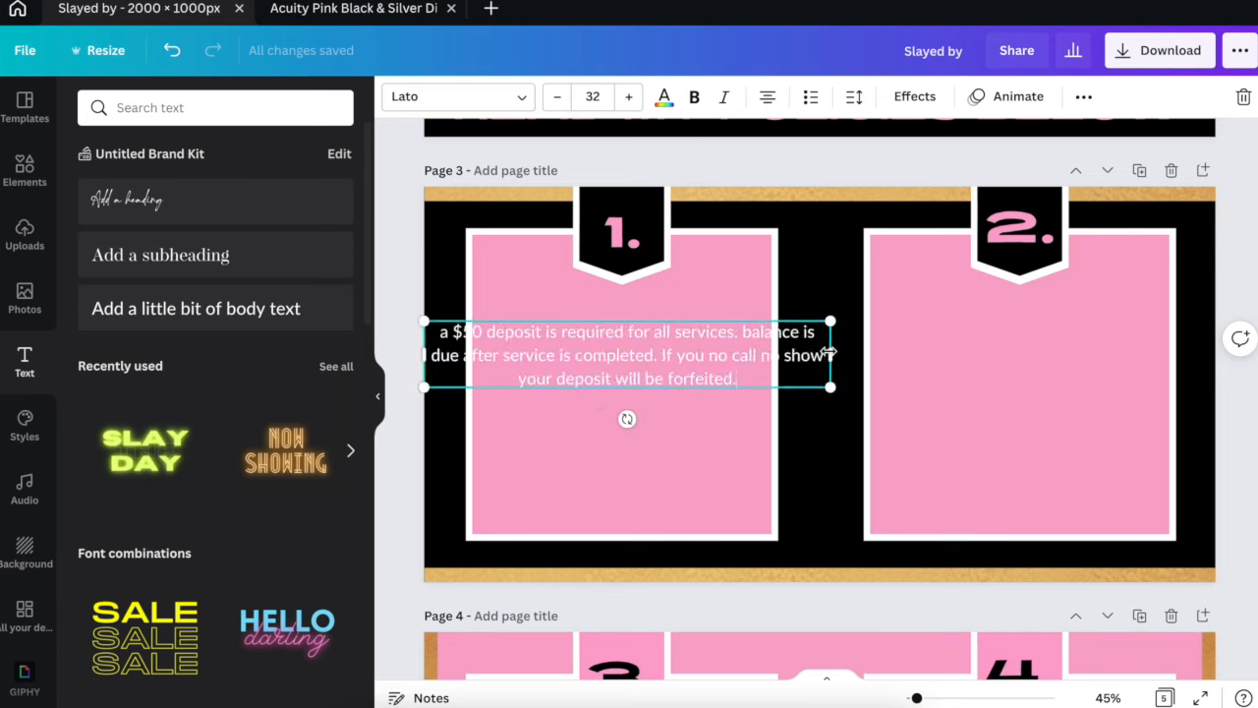
drag(829, 353, 611, 360)
click(427, 301)
drag(472, 356, 579, 367)
key(Escape)
Set the deposit policy text's font size to 42 and center the text box in panel 1.
click(583, 358)
click(592, 96)
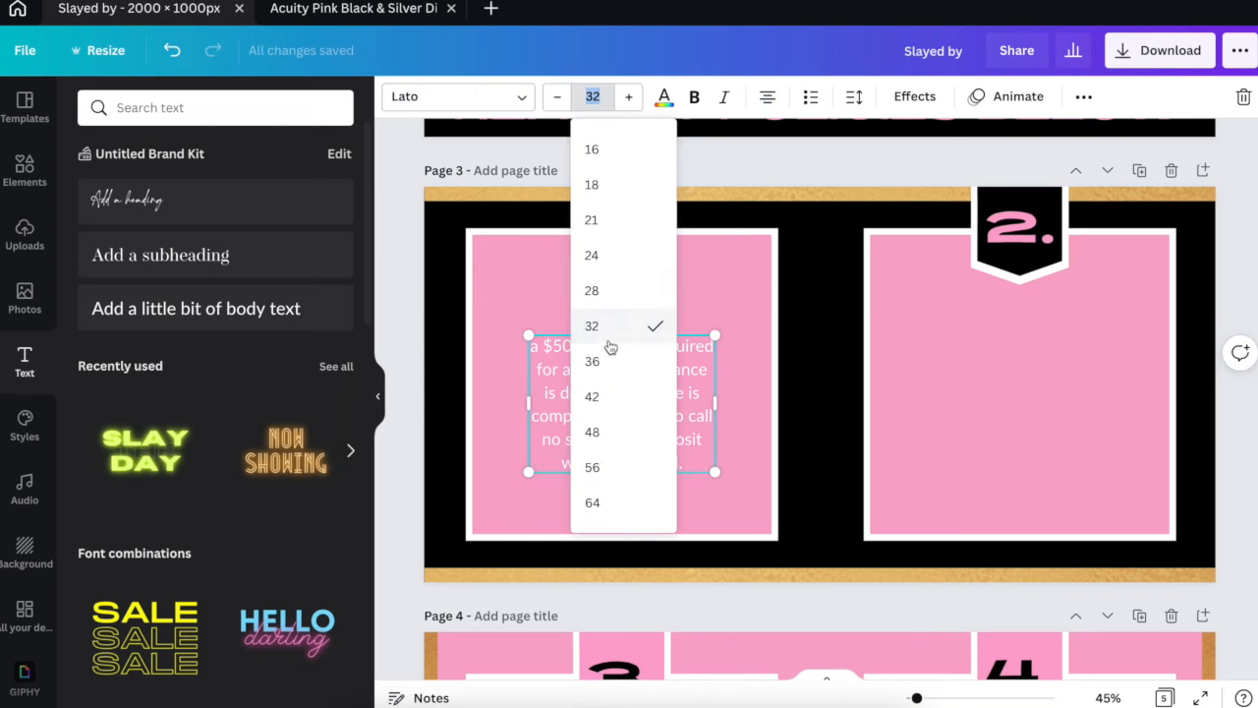
click(593, 397)
drag(660, 442, 611, 423)
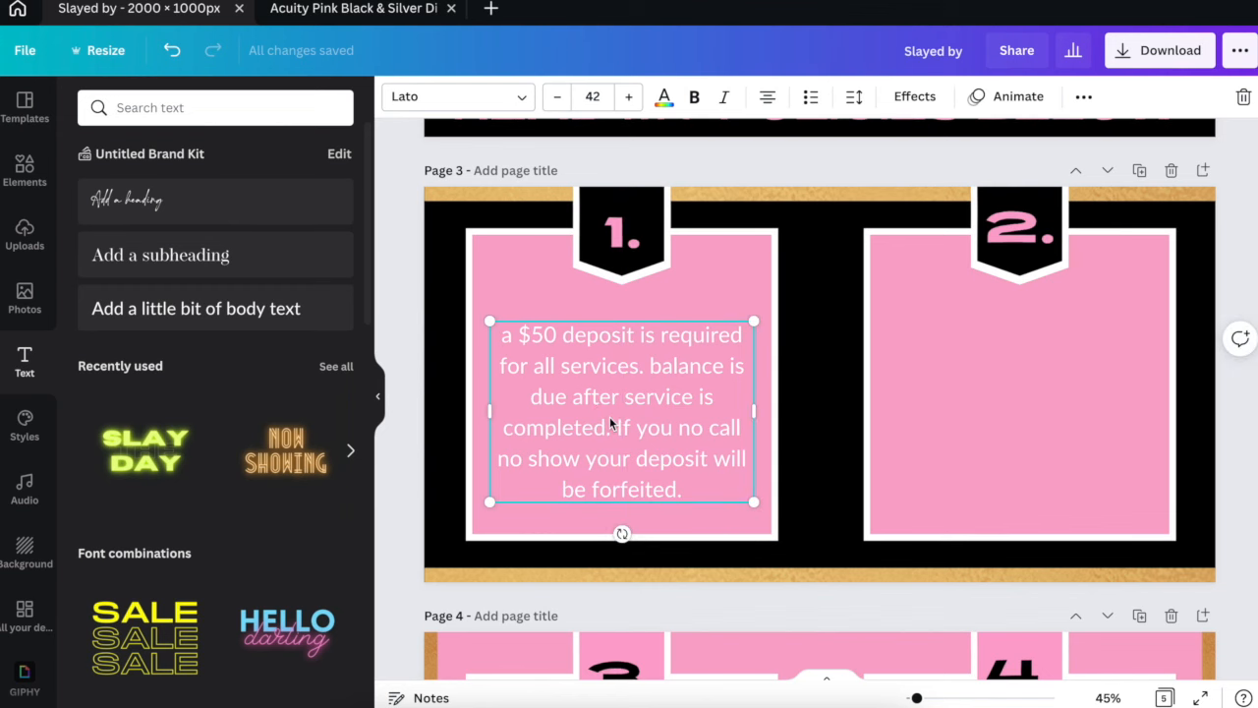
Select the policy text about being 15 minutes late in the Acuity theme design for copying, and return to the Slayed by design.
click(387, 9)
double_click(829, 224)
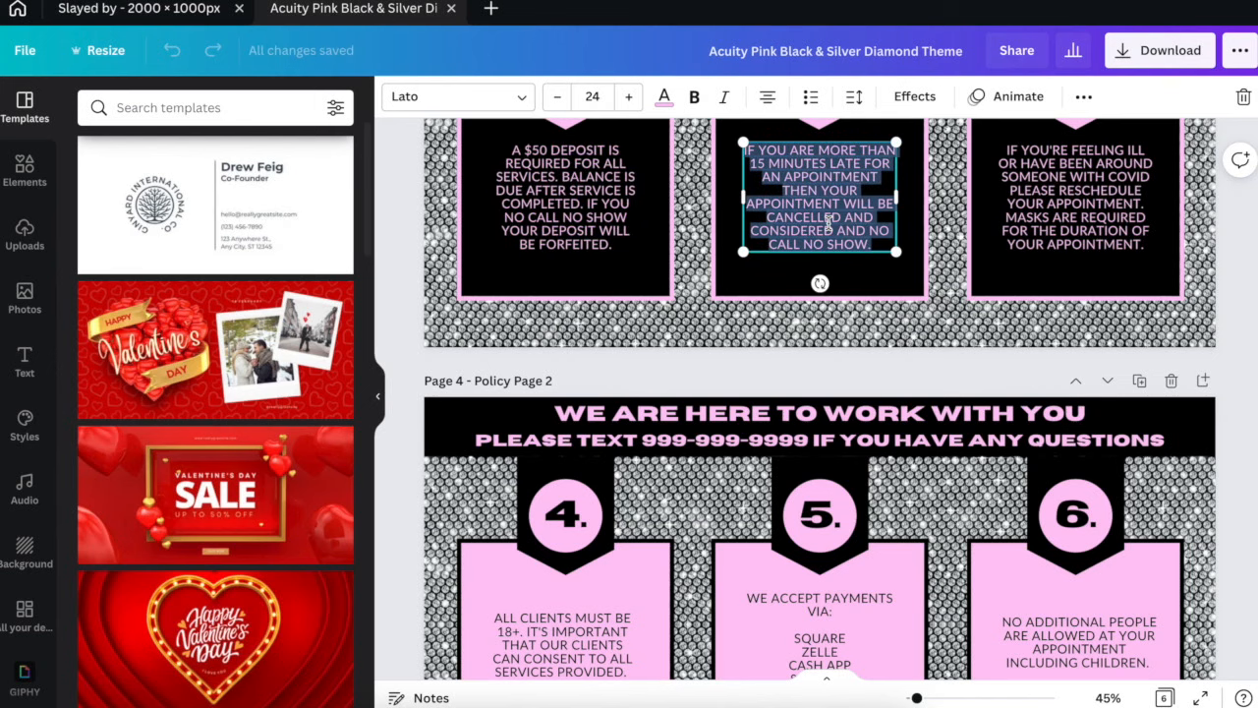
click(183, 9)
Duplicate the deposit policy text box and center the copy in page 3's panel 2.
click(511, 316)
click(511, 351)
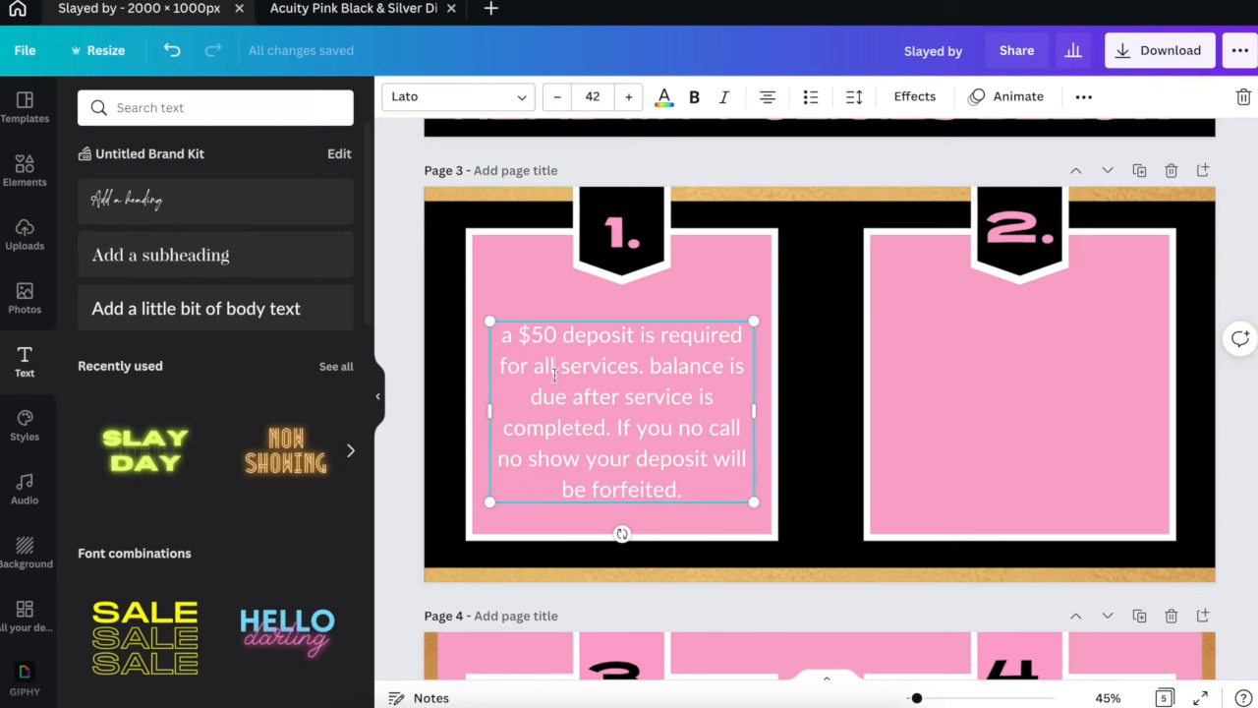
key(super+d)
drag(597, 410, 976, 402)
Paste copies of the deposit policy text box into page 4's panels 3 and 4, aligned with each other.
scroll(885, 413, down, 5)
click(629, 360)
key(super+v)
scroll(685, 342, up, 1)
click(972, 367)
key(super+v)
drag(629, 407, 1019, 399)
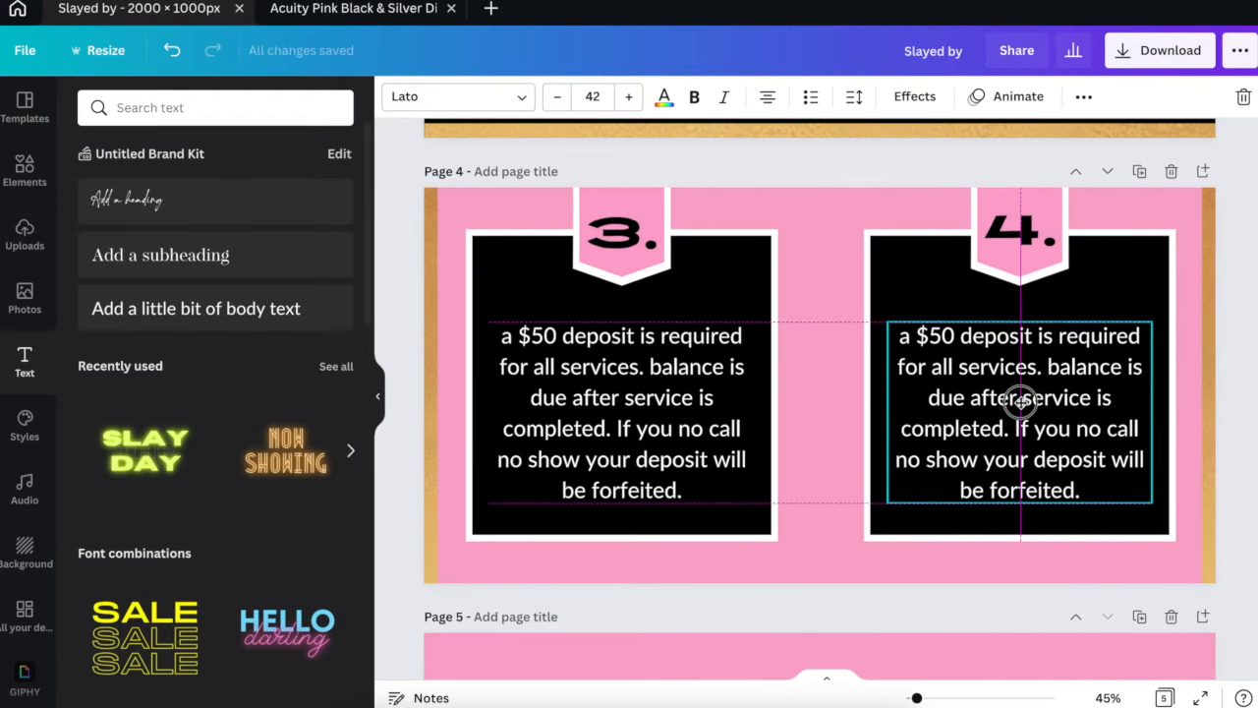
Replace panel 2's text with the 15-minutes-late policy copied from the Acuity theme design.
scroll(640, 380, up, 1)
scroll(640, 379, up, 3)
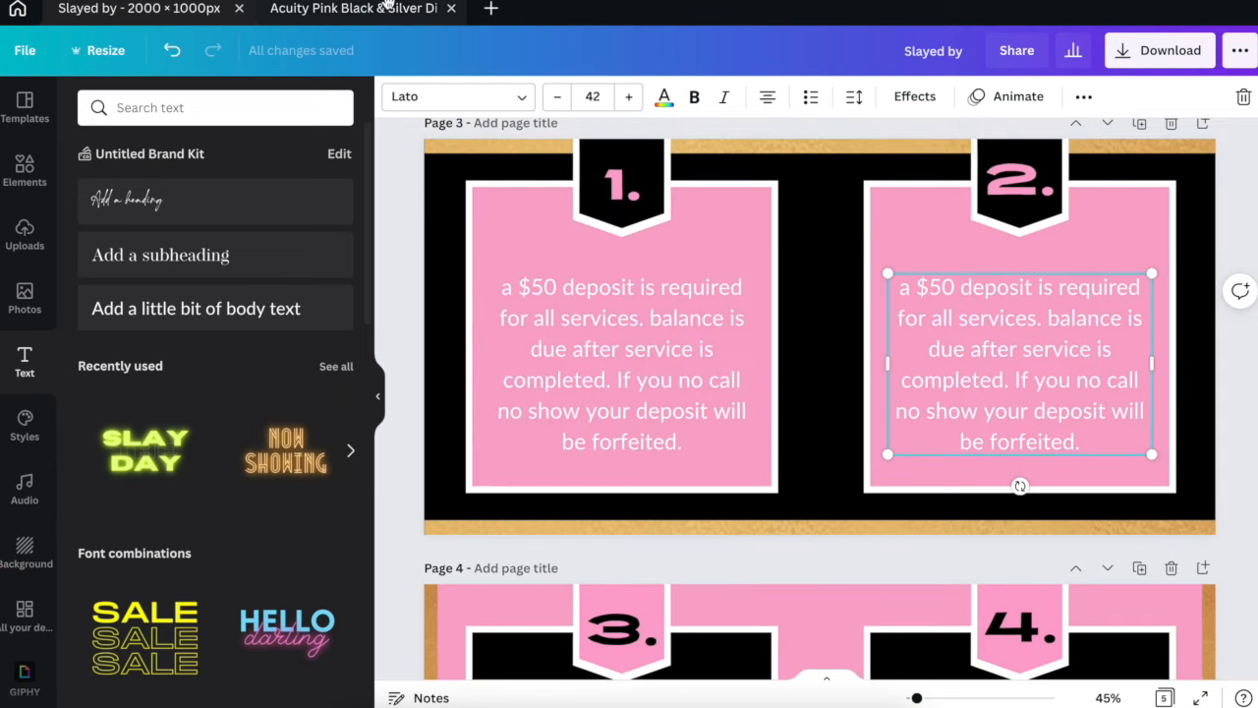
click(354, 8)
key(ctrl+shift+Tab)
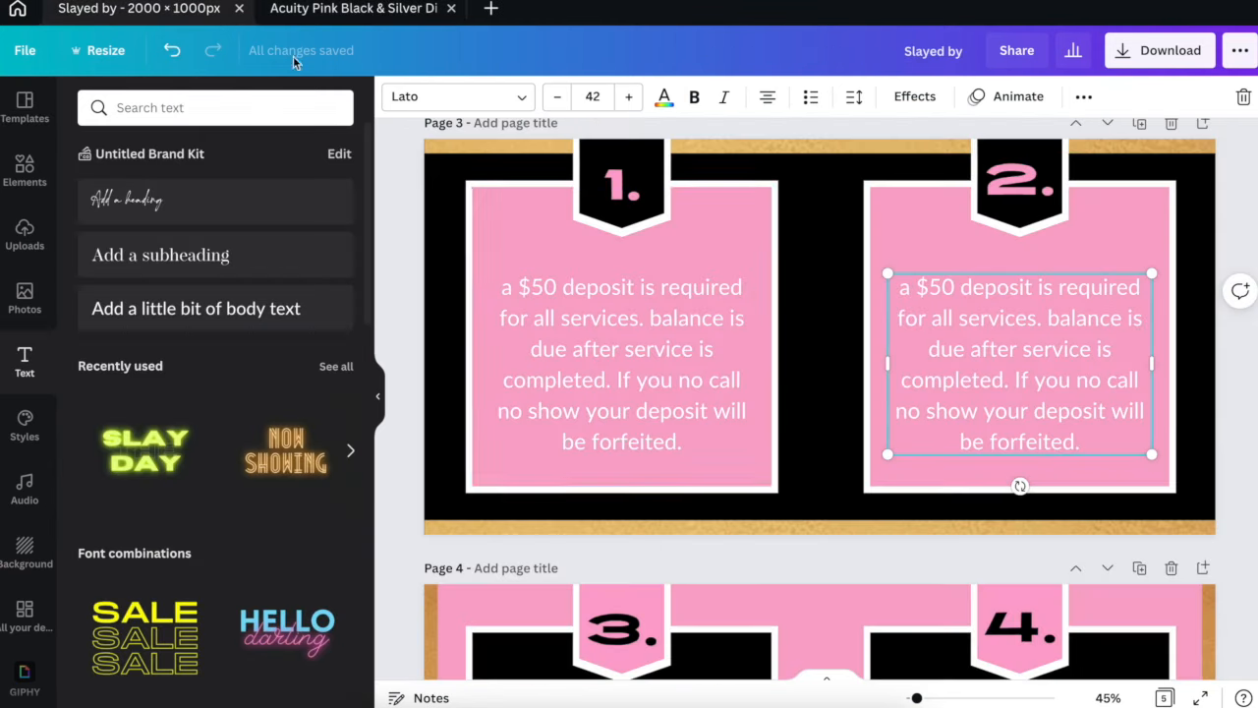
key(ctrl+a)
key(ctrl+v)
Replace panel 3's text with the Acuity theme's policy on illness and masks, and move the text box slightly up to fit.
scroll(851, 355, down, 5)
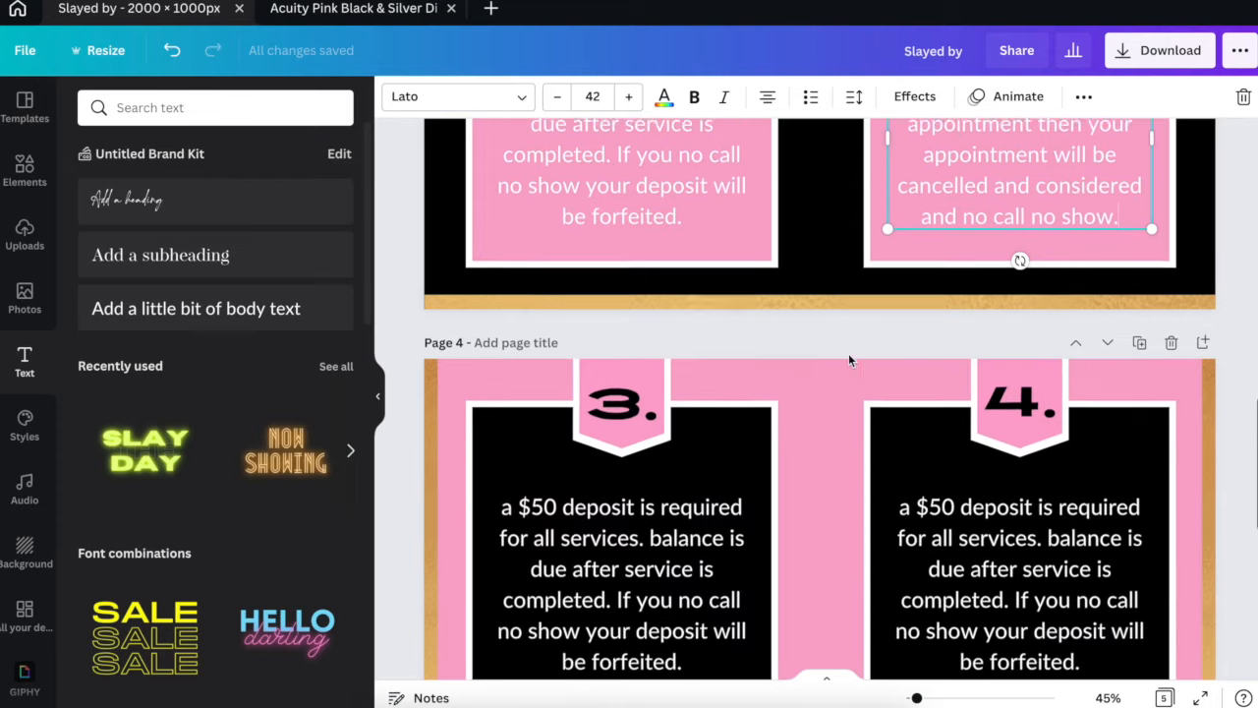
click(382, 8)
scroll(1022, 248, down, 3)
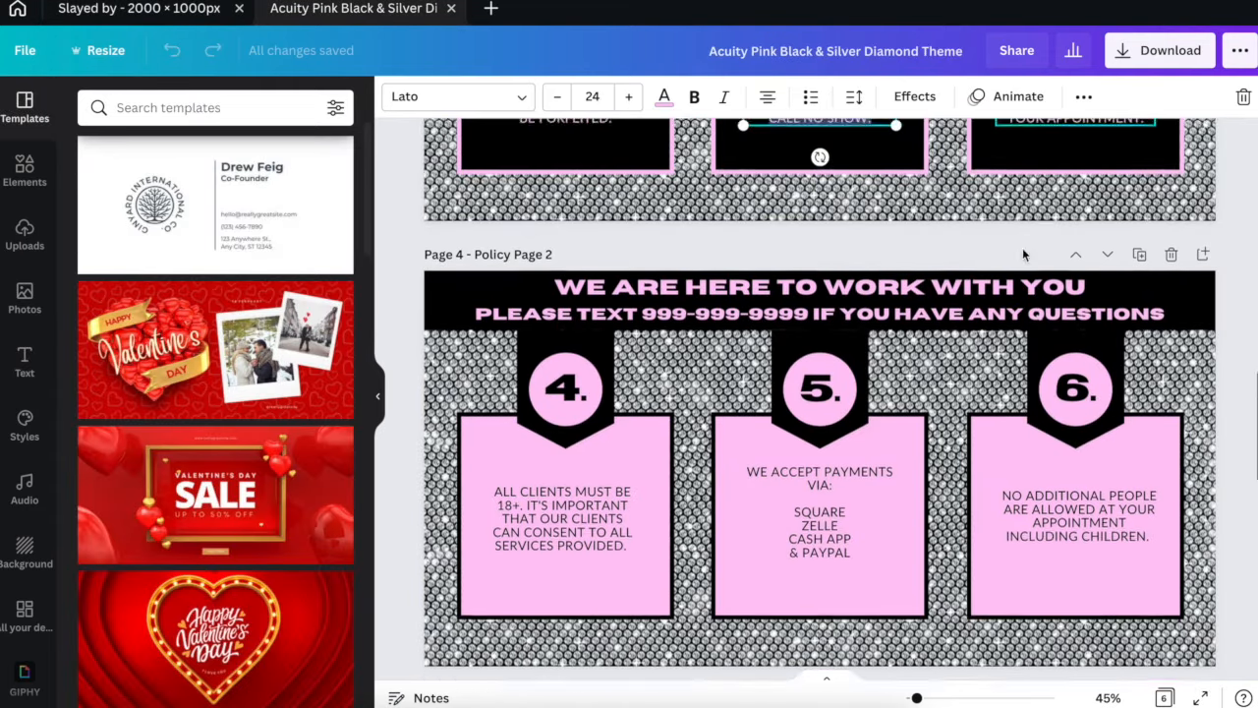
scroll(1023, 248, up, 3)
double_click(1076, 191)
click(147, 8)
double_click(590, 496)
key(ctrl+a)
key(ctrl+v)
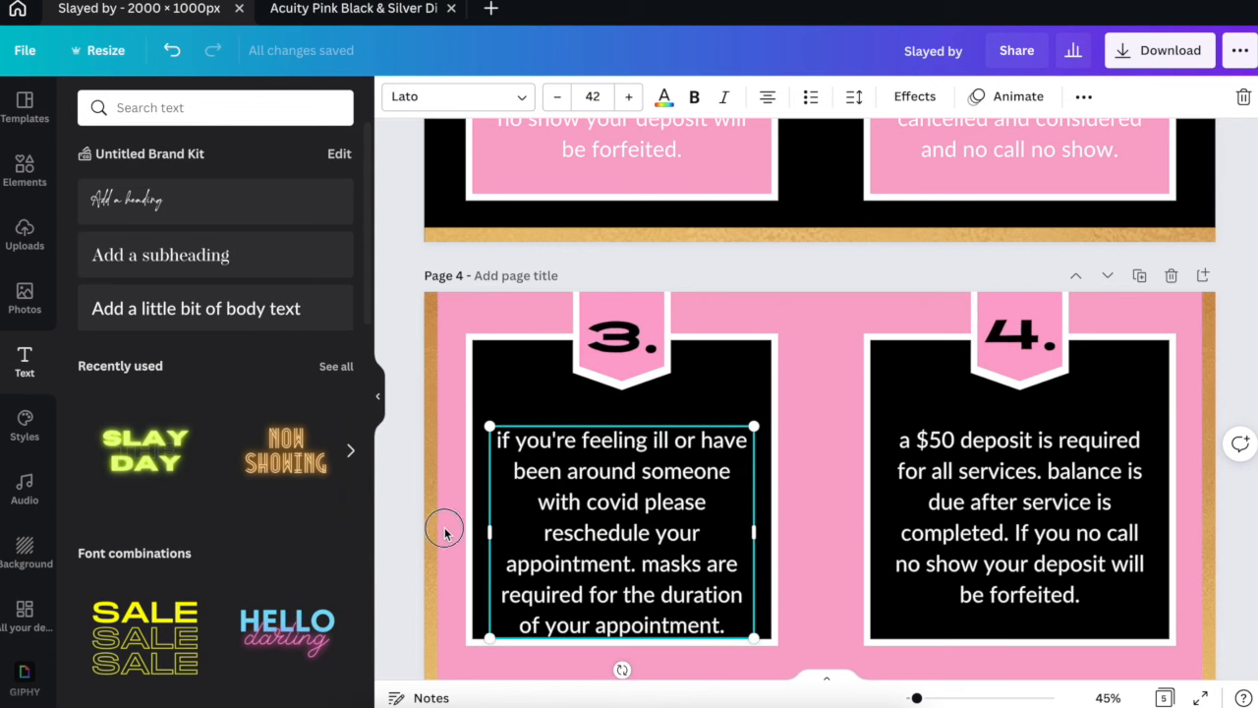
drag(601, 543, 601, 529)
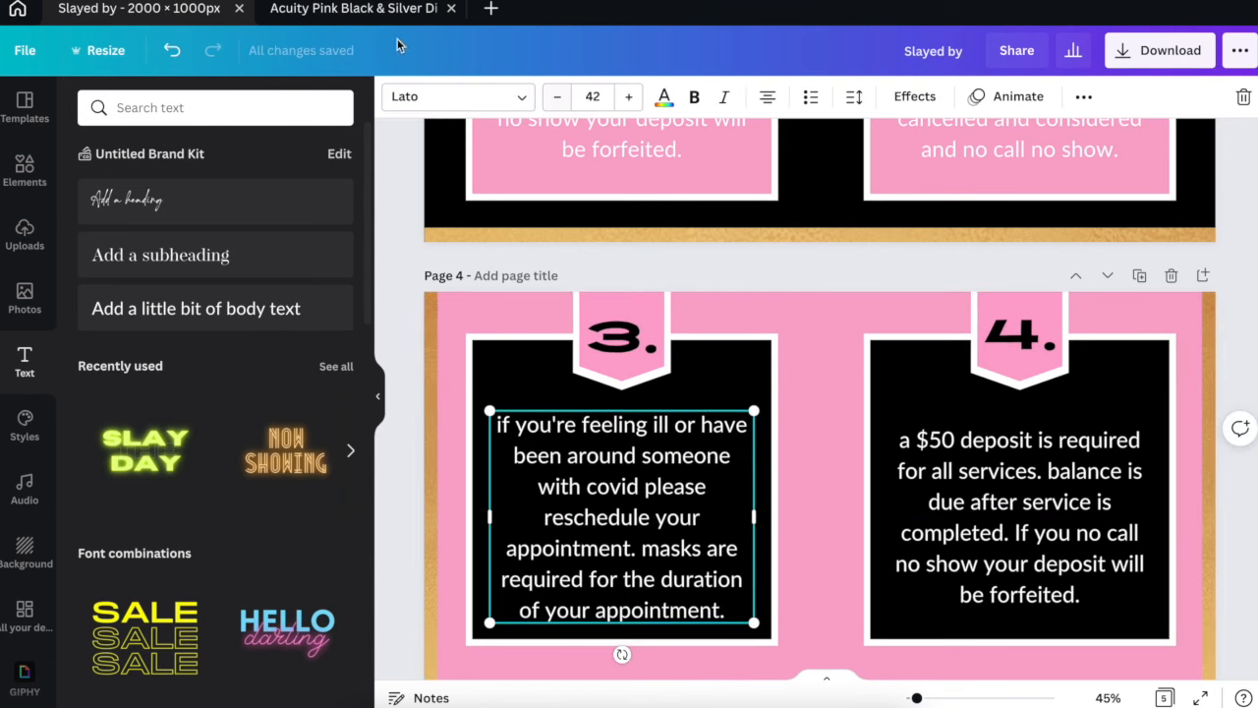
Replace panel 4's text with the policy that all clients must be 18+, copied from the Acuity theme design.
click(354, 7)
scroll(787, 393, down, 3)
double_click(581, 394)
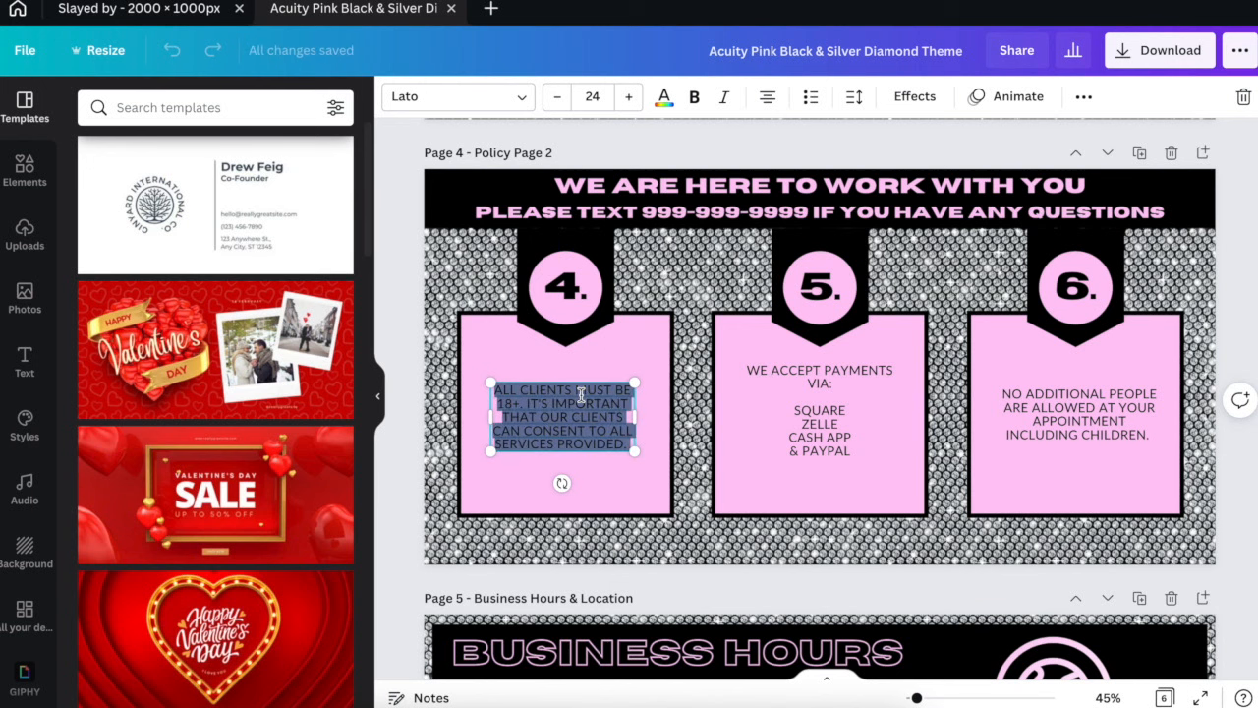
click(147, 7)
click(1031, 485)
key(ctrl+a)
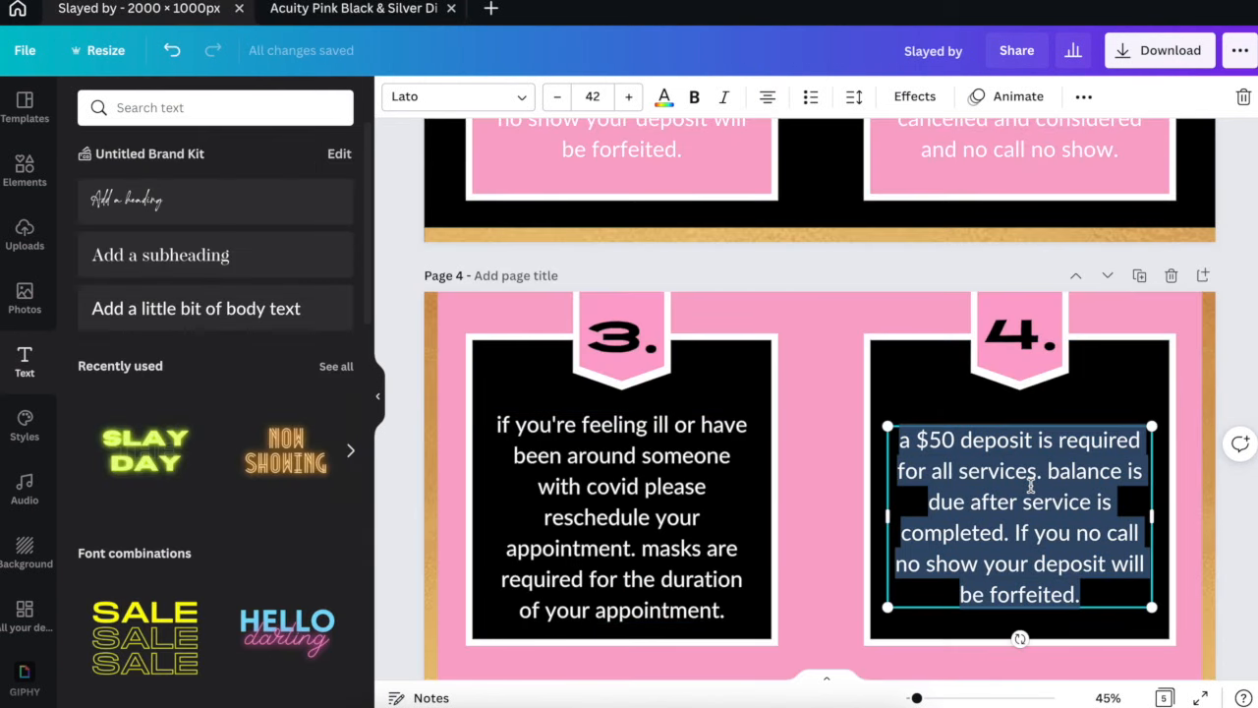
key(ctrl+v)
click(837, 447)
Duplicate page 3 and place the copy after page 4 as page 5.
scroll(836, 447, down, 3)
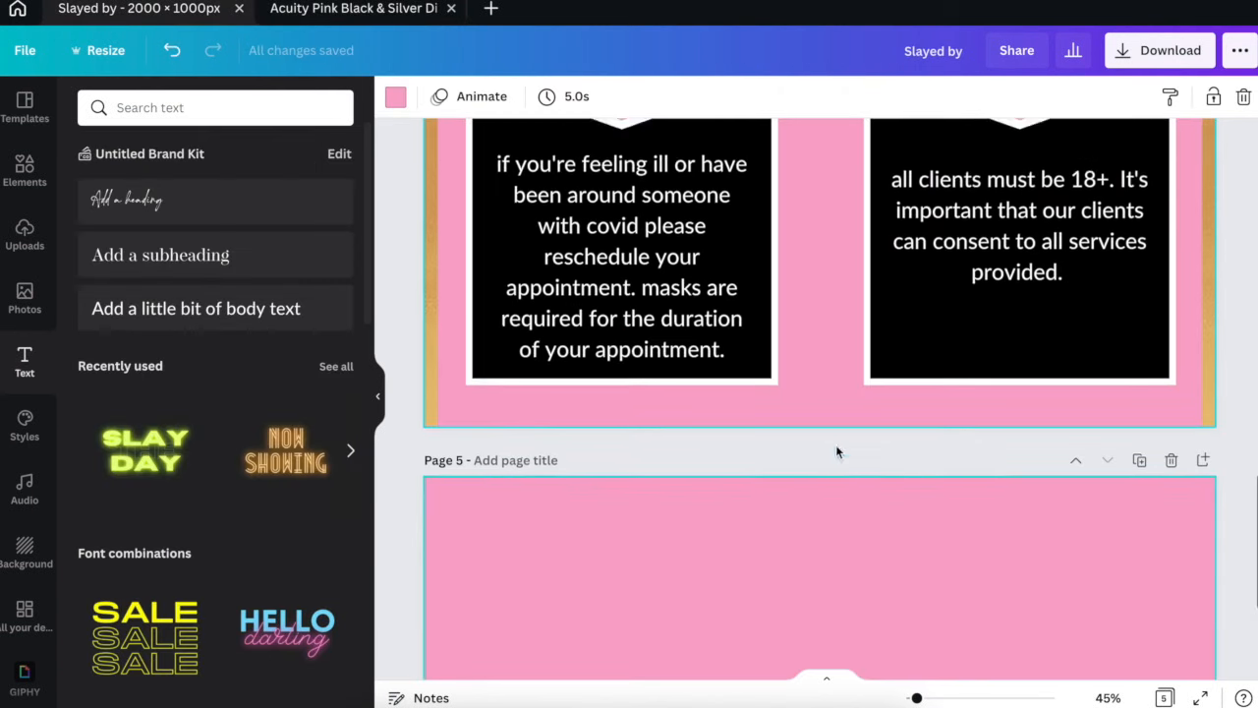
scroll(836, 447, up, 6)
scroll(837, 449, up, 2)
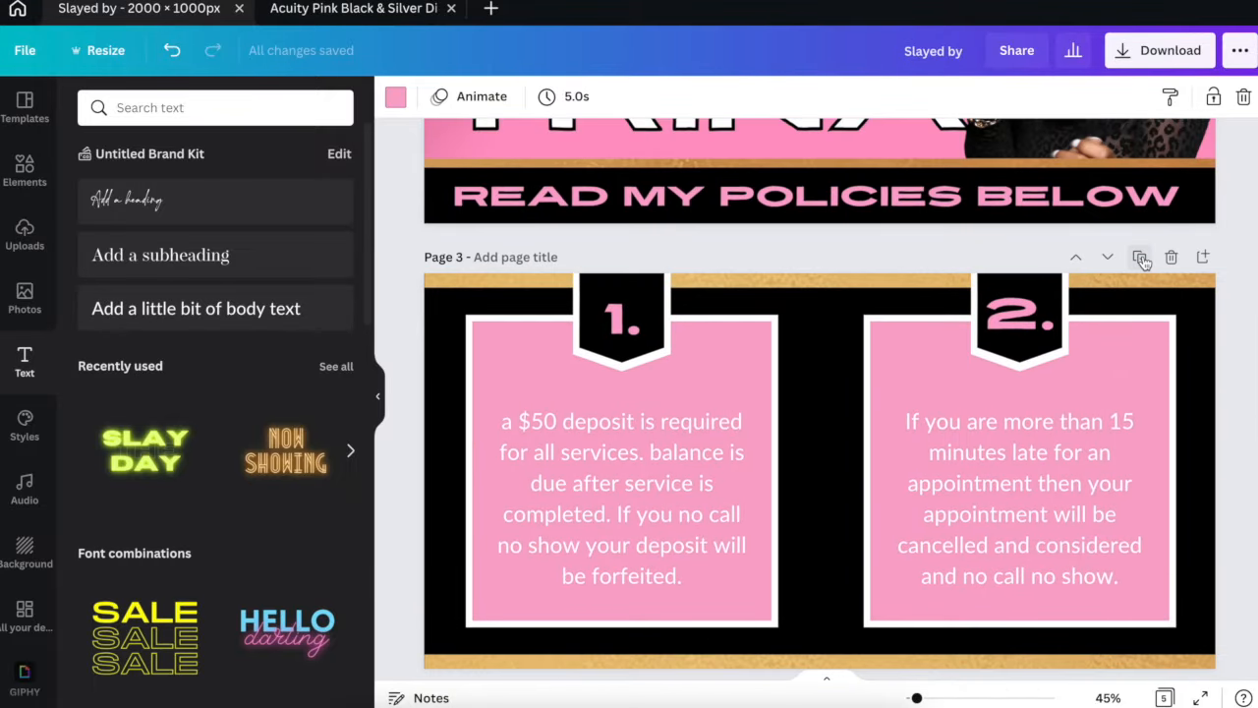
click(1140, 257)
scroll(1045, 211, down, 5)
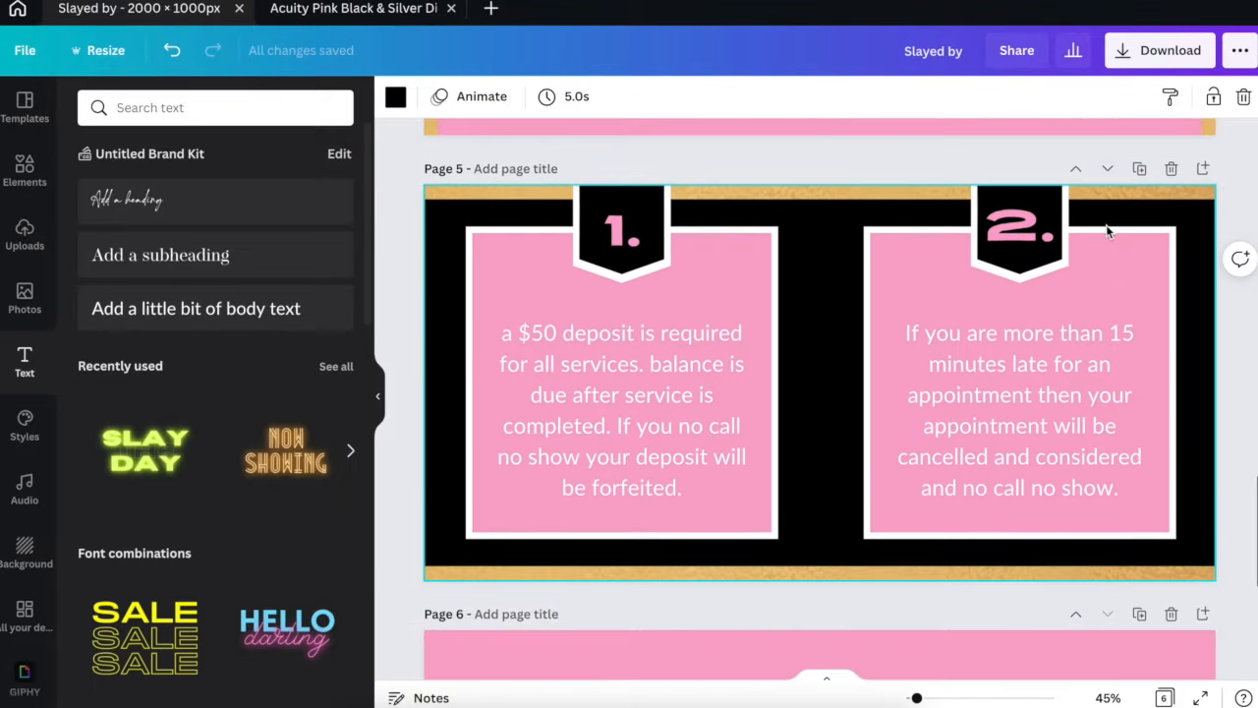
Change the tab numbers on page 5 to "5." and "6.".
click(617, 225)
double_click(618, 225)
text(5)
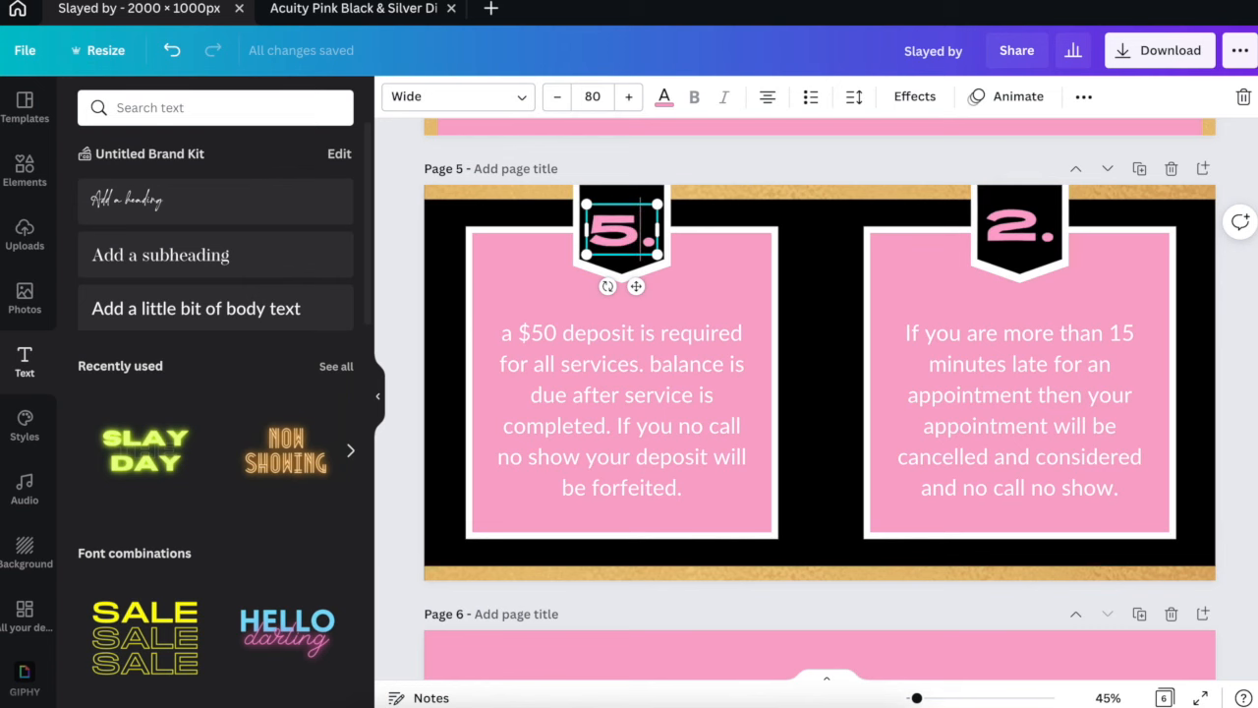
click(1016, 225)
text(6)
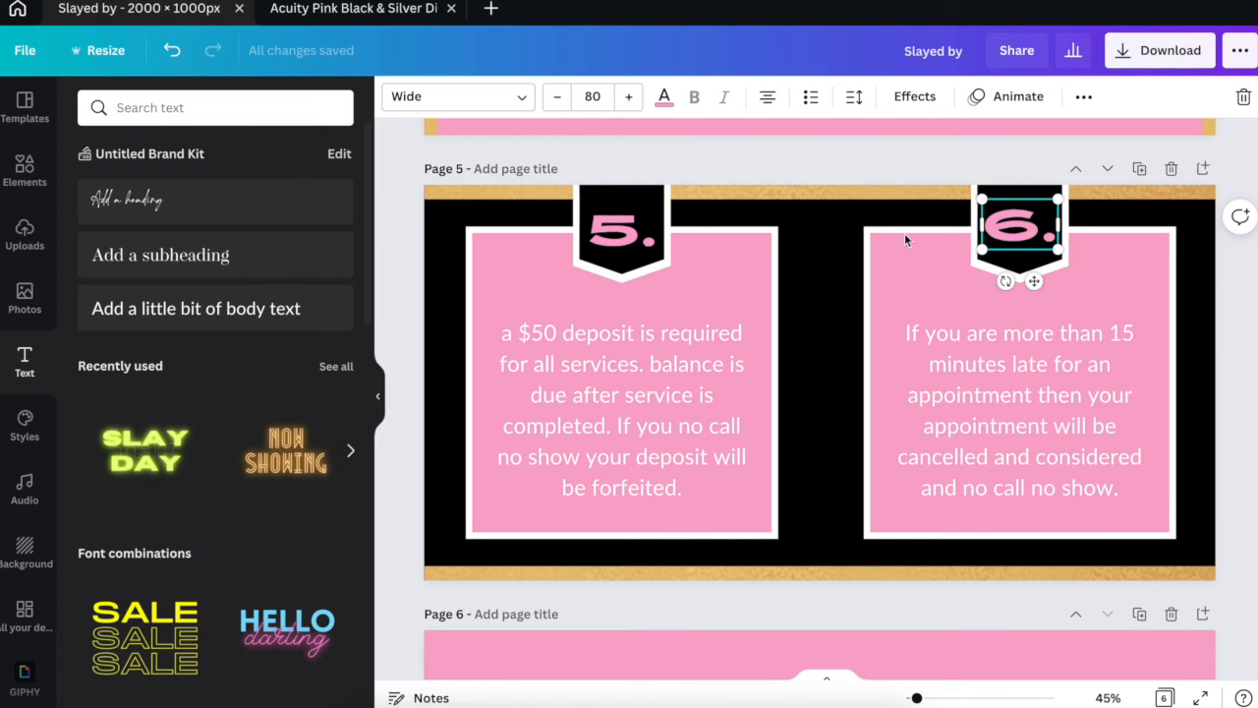
Replace panel 5's text with the Acuity theme's payment policy: "We accept payments via: Square Zelle Cash App & PayPal".
click(636, 360)
click(359, 8)
scroll(556, 266, down, 1)
double_click(793, 346)
key(ctrl+a)
click(222, 10)
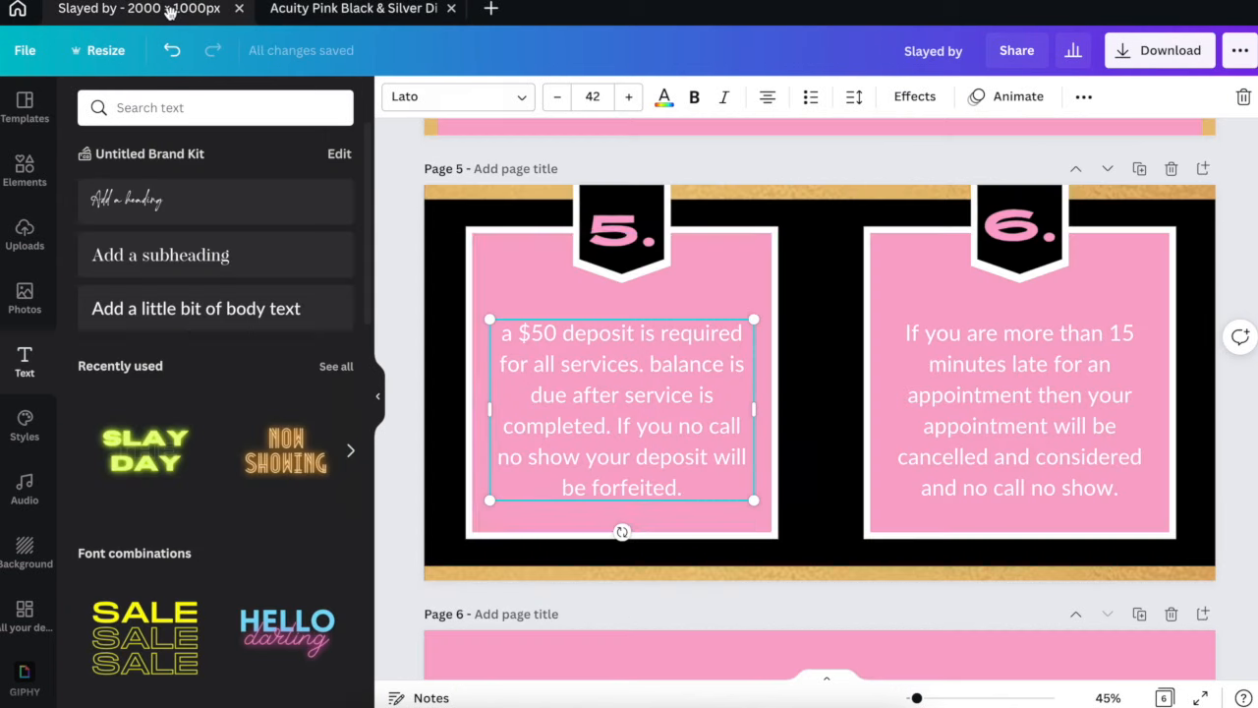
triple_click(651, 379)
text(We accept payments via:  Square zelle Cash App & PayPal)
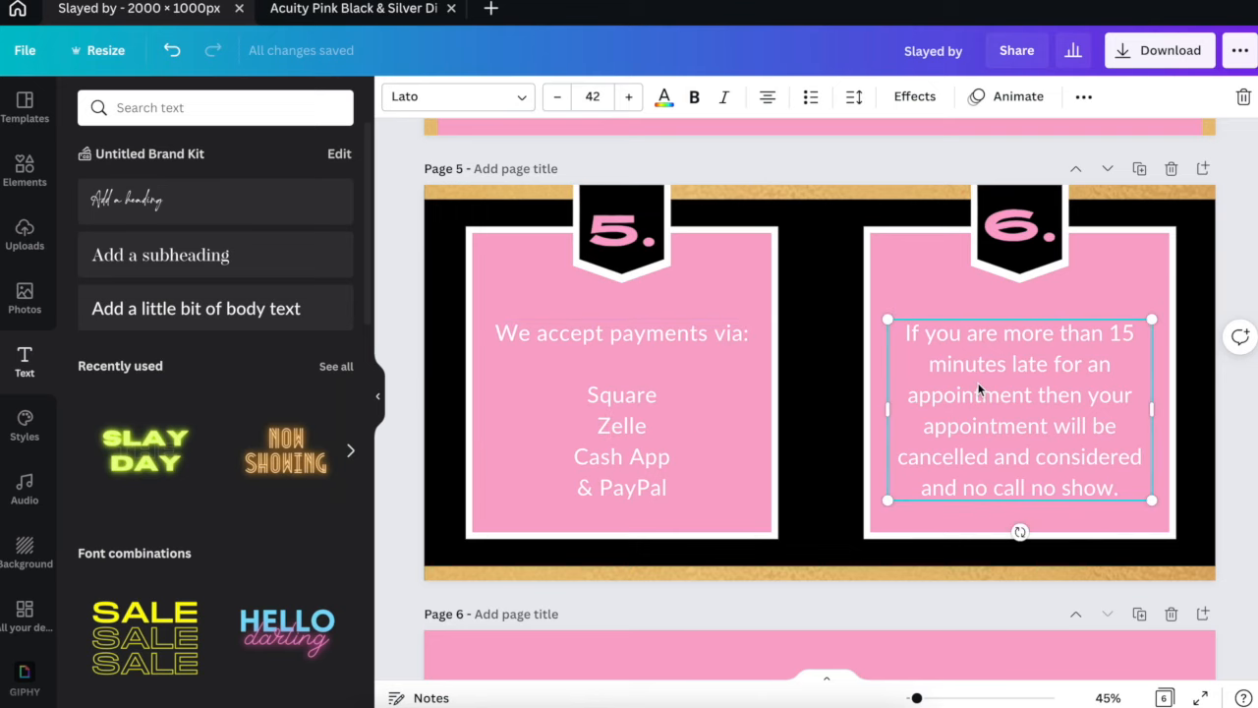
Replace panel 6's text with the Acuity theme's policy that no additional people, including children, are allowed at the appointment.
click(349, 12)
triple_click(1064, 356)
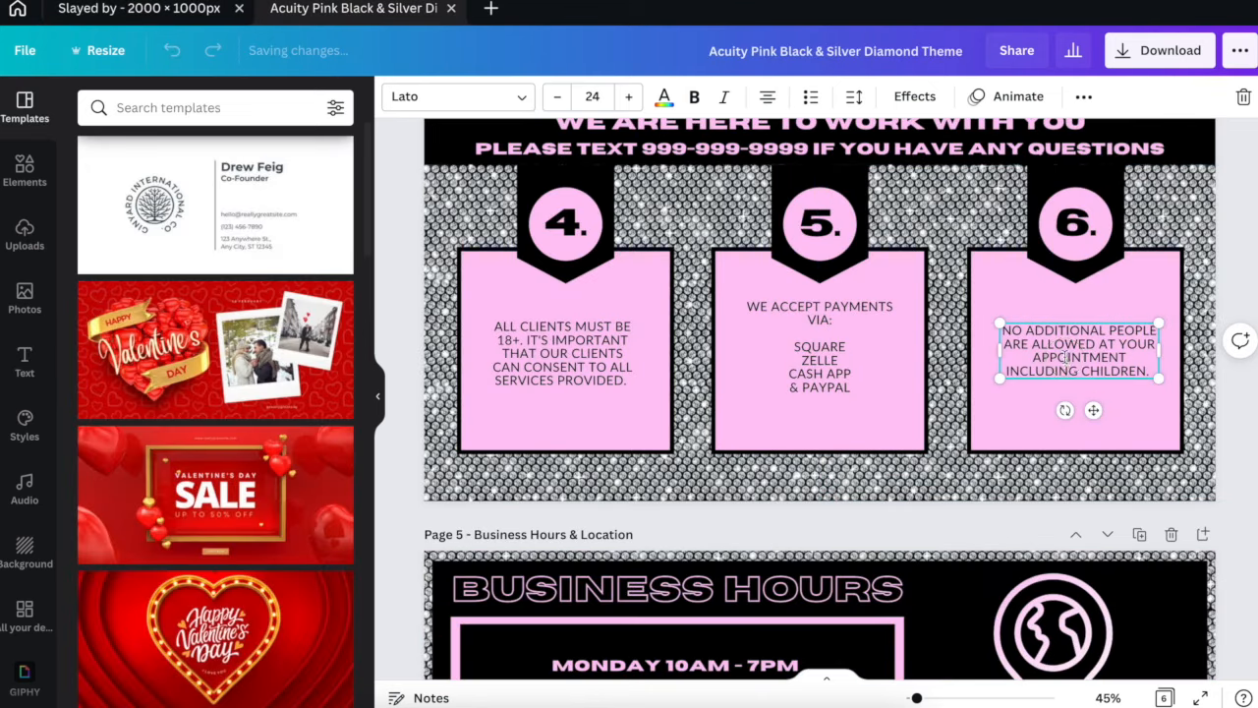
key(ctrl+c)
click(177, 11)
triple_click(958, 363)
key(ctrl+v)
click(824, 311)
Review the finished policy pages from page 3 down to the blank pink page 6.
scroll(824, 310, up, 15)
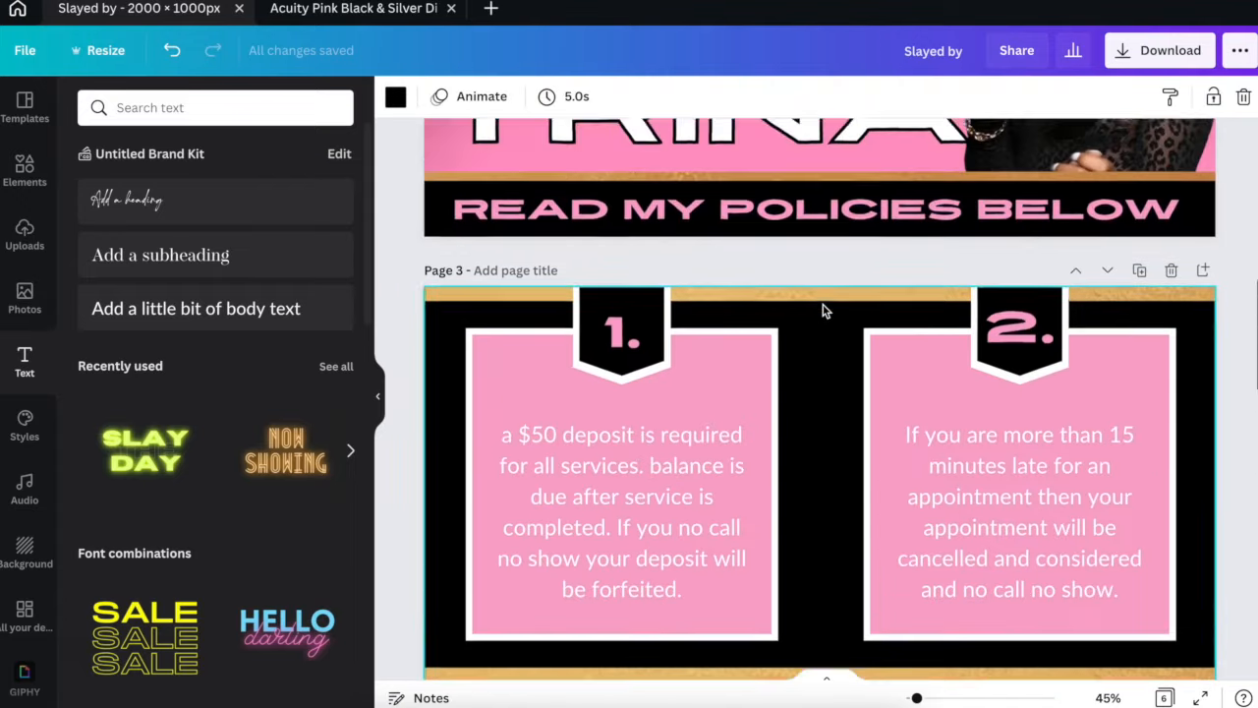
scroll(824, 311, down, 5)
scroll(824, 310, down, 14)
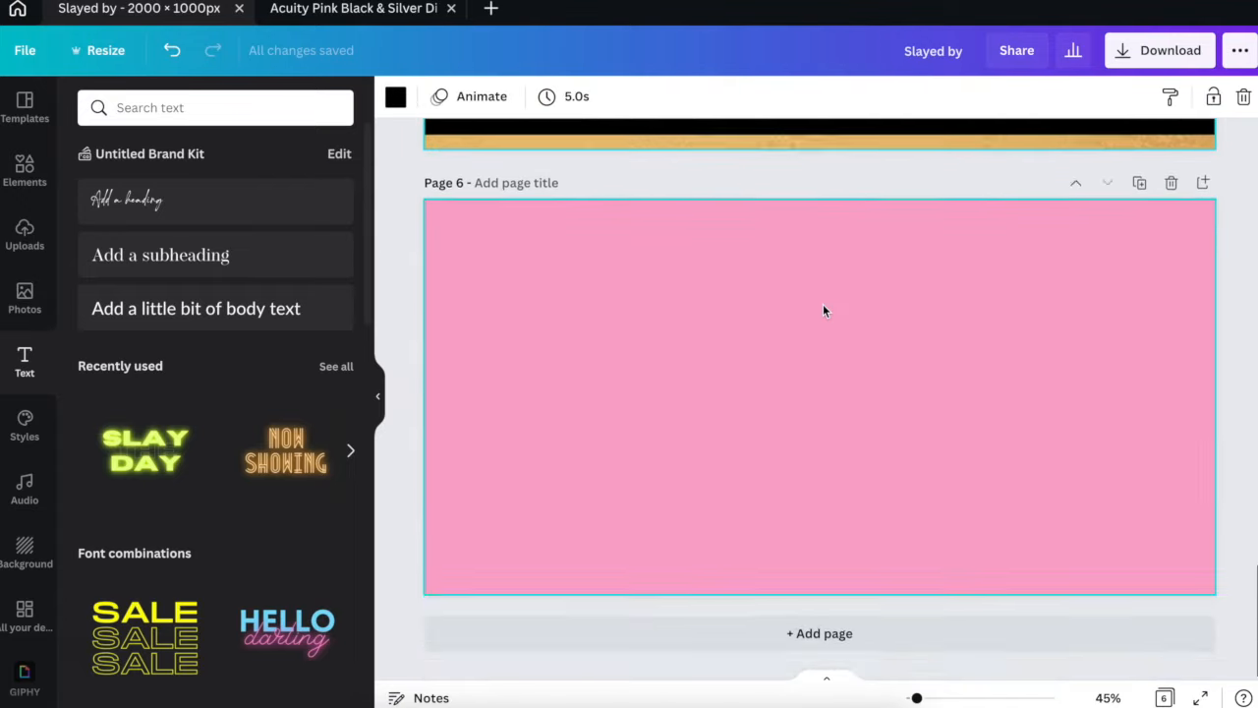
scroll(824, 311, up, 5)
scroll(824, 311, down, 2)
scroll(824, 311, down, 3)
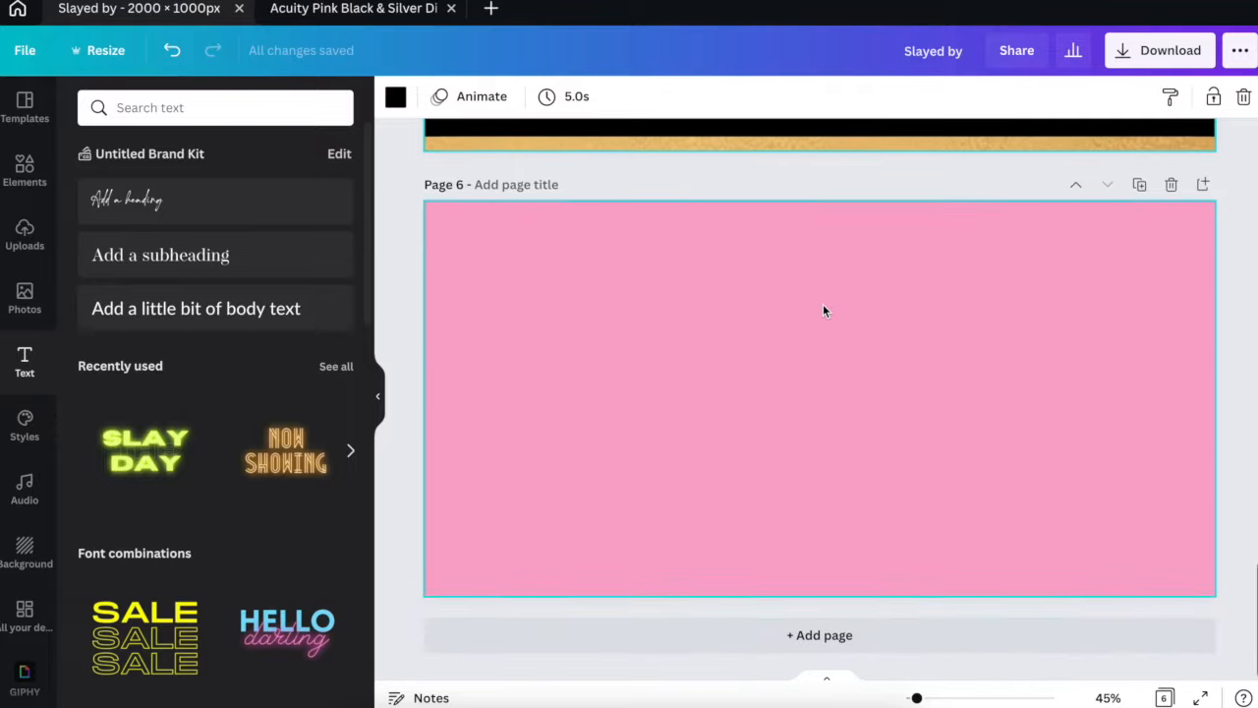
scroll(819, 311, up, 1)
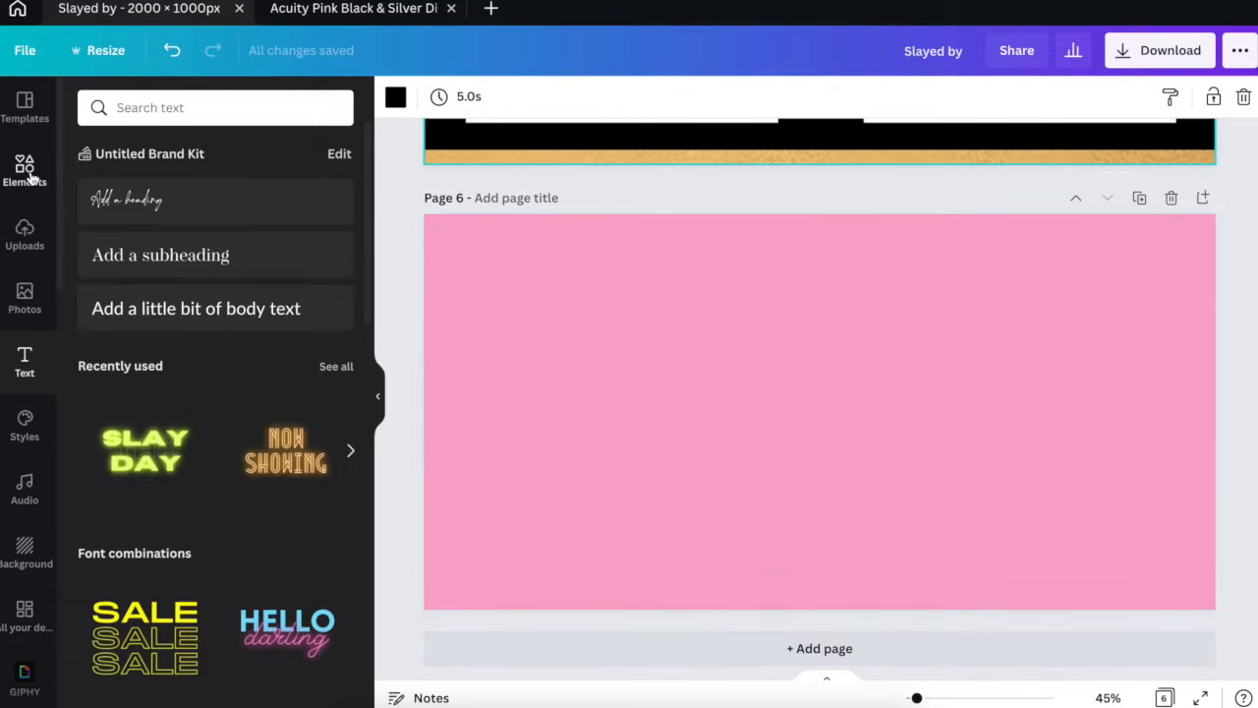
scroll(485, 289, up, 5)
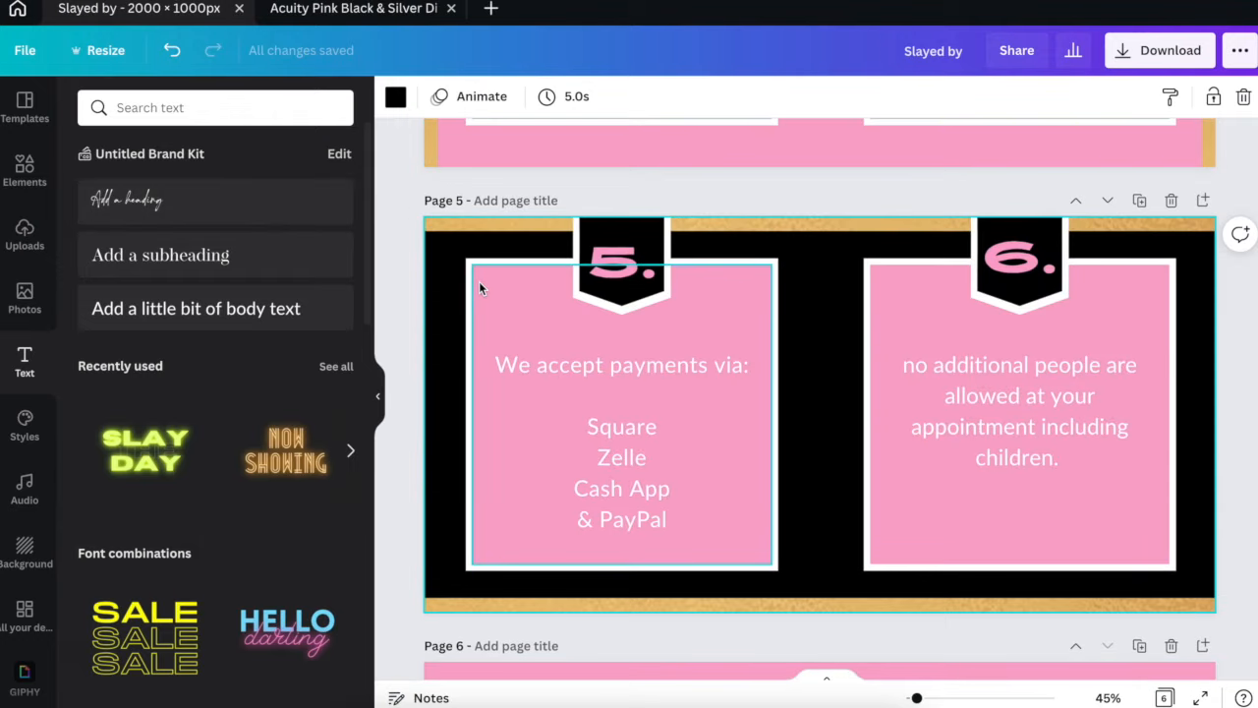
scroll(479, 281, down, 3)
scroll(479, 281, up, 2)
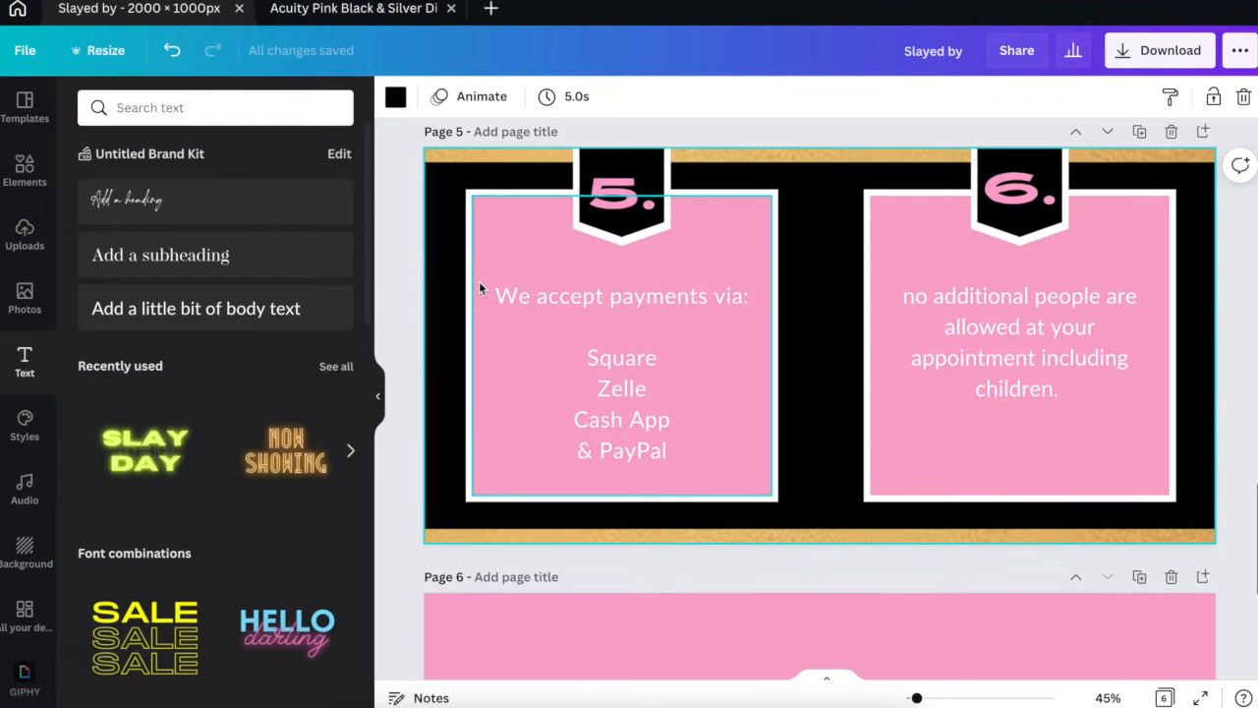
Delete the blank pink page 6 and duplicate page 5 in its place.
scroll(449, 317, down, 5)
click(1171, 183)
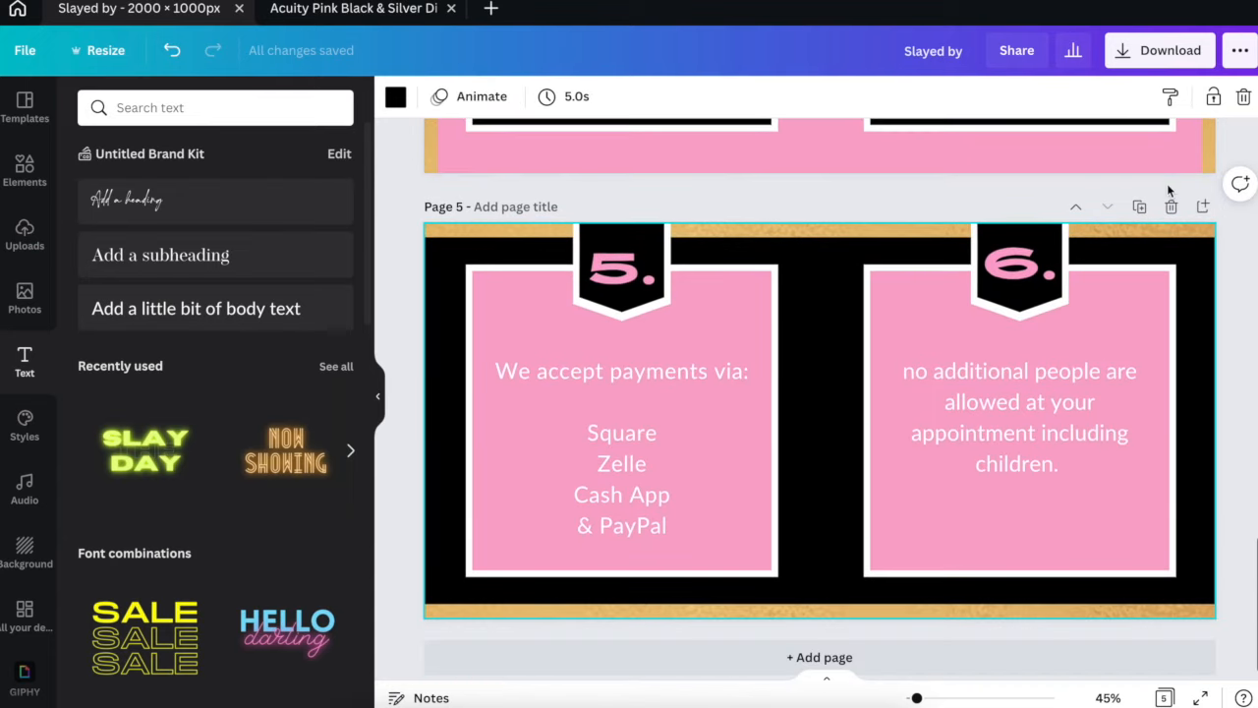
click(1139, 207)
Delete the whole "6." panel from page 6, including its number, tab shapes, pink box, white border and text.
click(1001, 235)
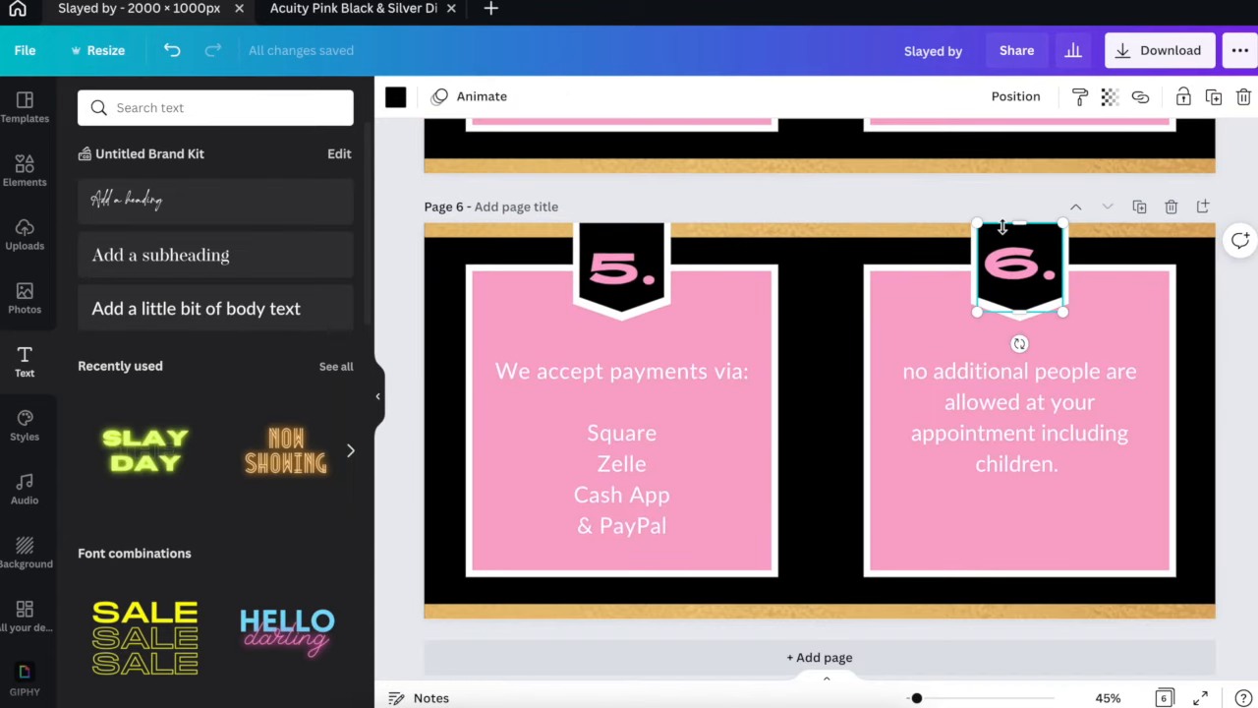
key(Delete)
click(1002, 235)
key(Delete)
click(1002, 249)
key(Delete)
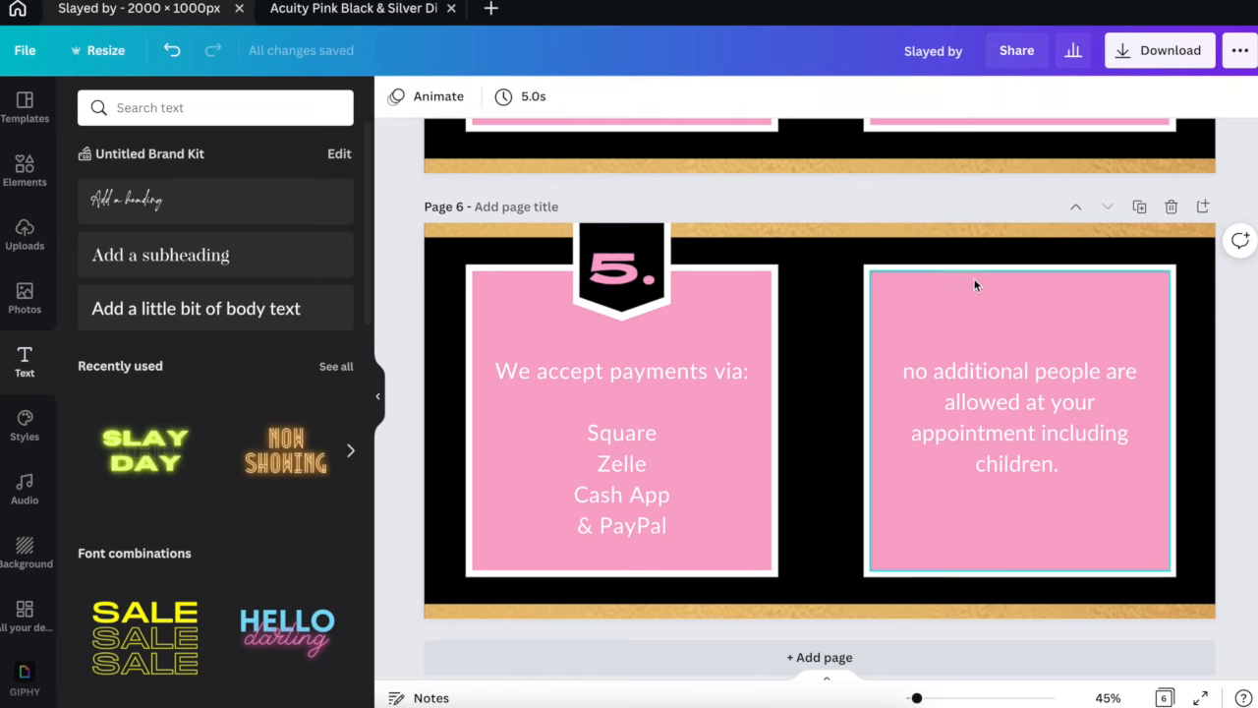
click(972, 286)
key(Delete)
click(971, 287)
key(Delete)
click(974, 383)
key(Delete)
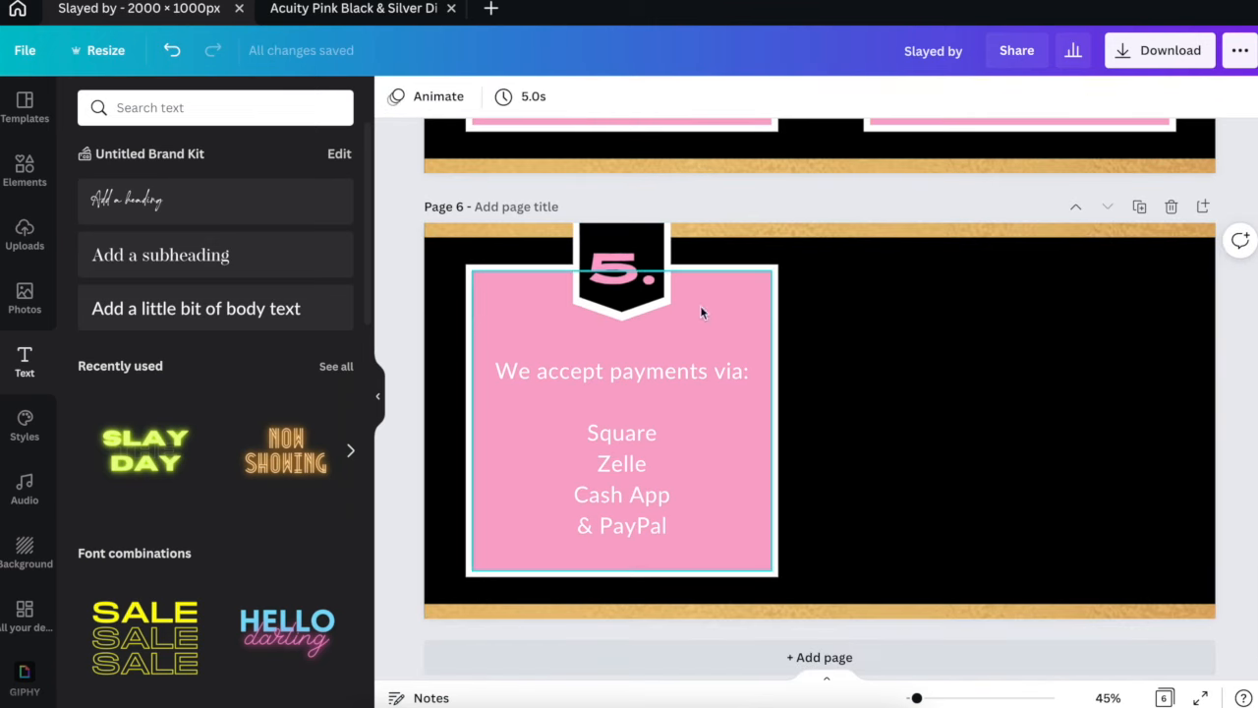
Remove the number "5." and its black and white tab shapes from the remaining panel on page 6.
click(605, 259)
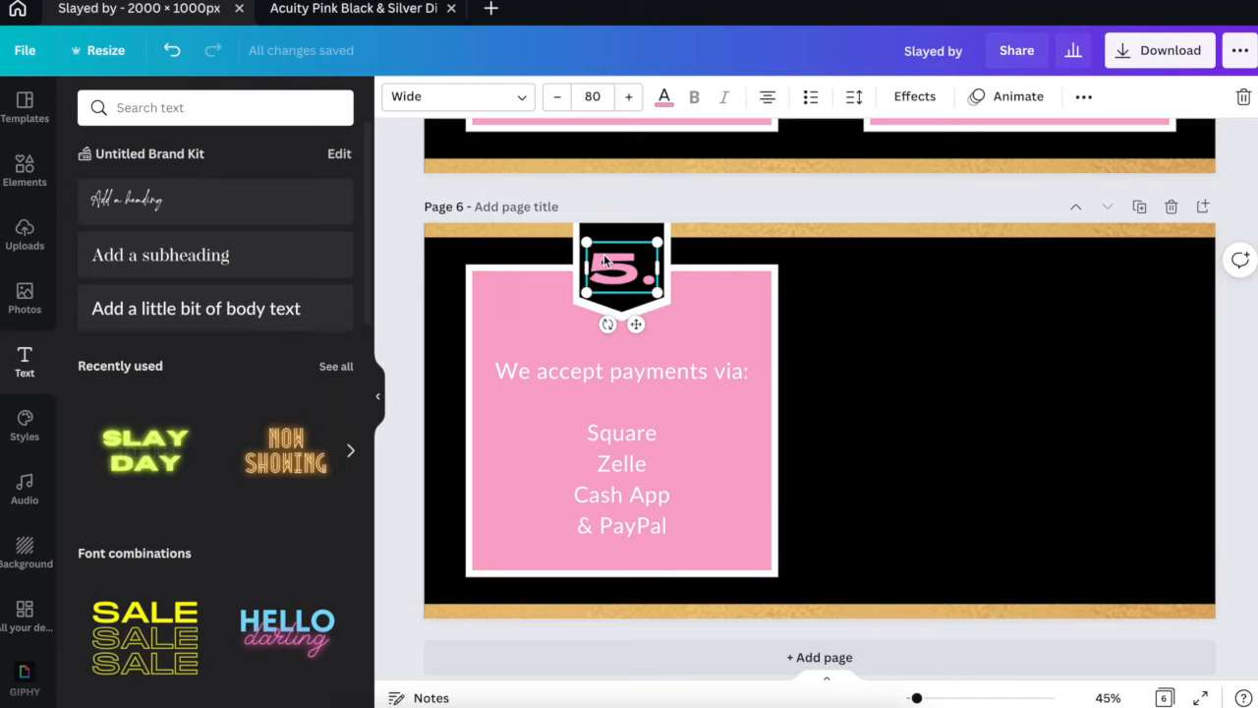
key(Delete)
click(604, 260)
key(Delete)
click(605, 261)
key(Delete)
Widen the pink box and its white border to more than half of page 6, and move both to the page's right side.
click(716, 331)
drag(781, 390, 912, 398)
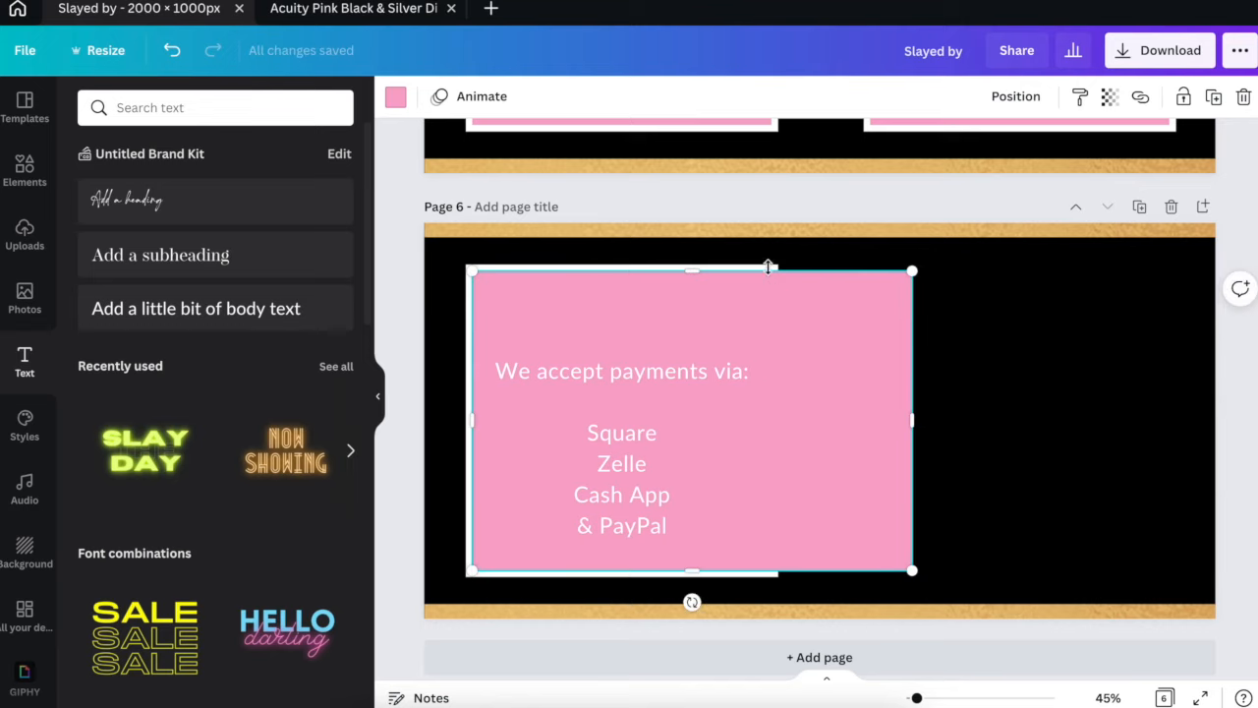
click(470, 388)
drag(778, 401, 918, 418)
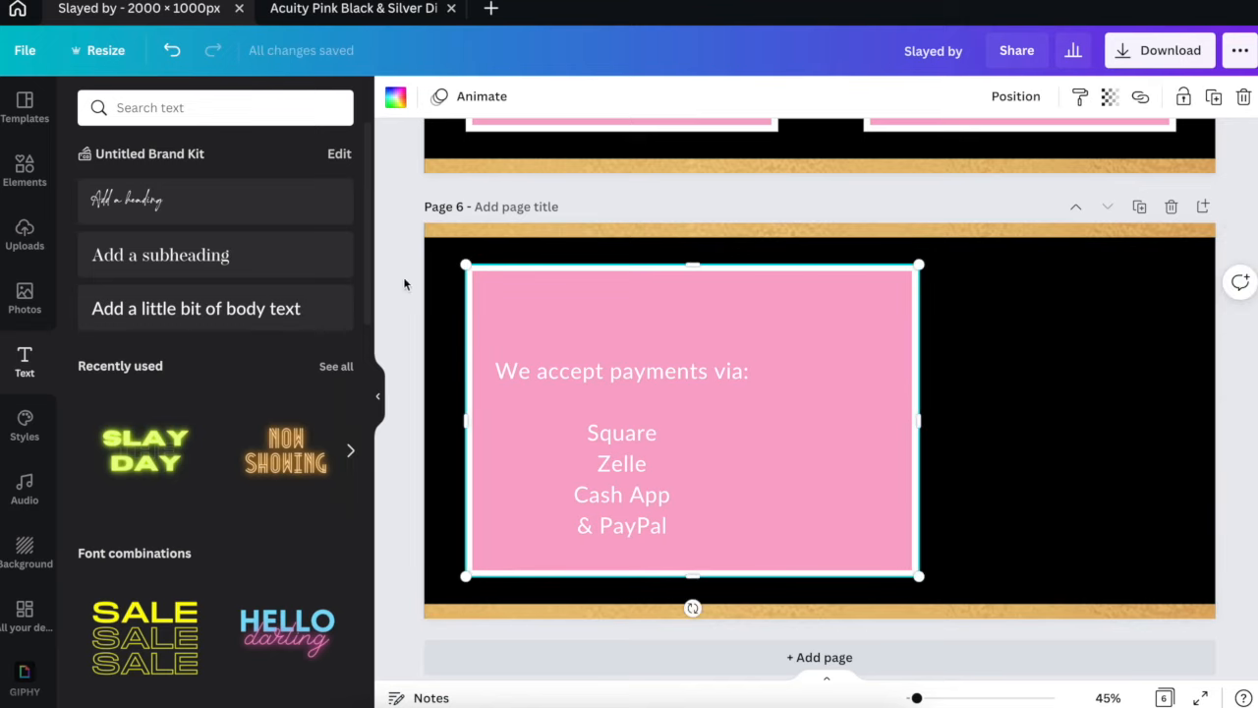
drag(527, 299, 803, 305)
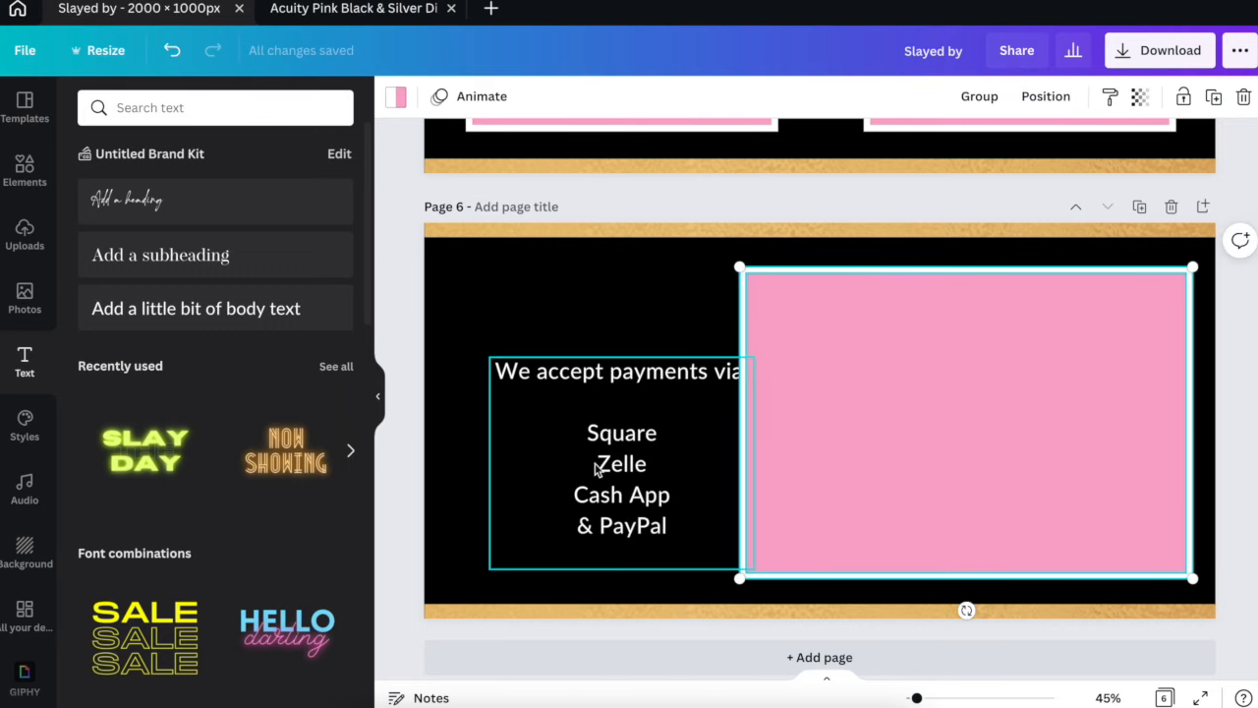
Delete the gold strips along the upper and lower edges of page 6.
click(552, 606)
click(665, 233)
key(Delete)
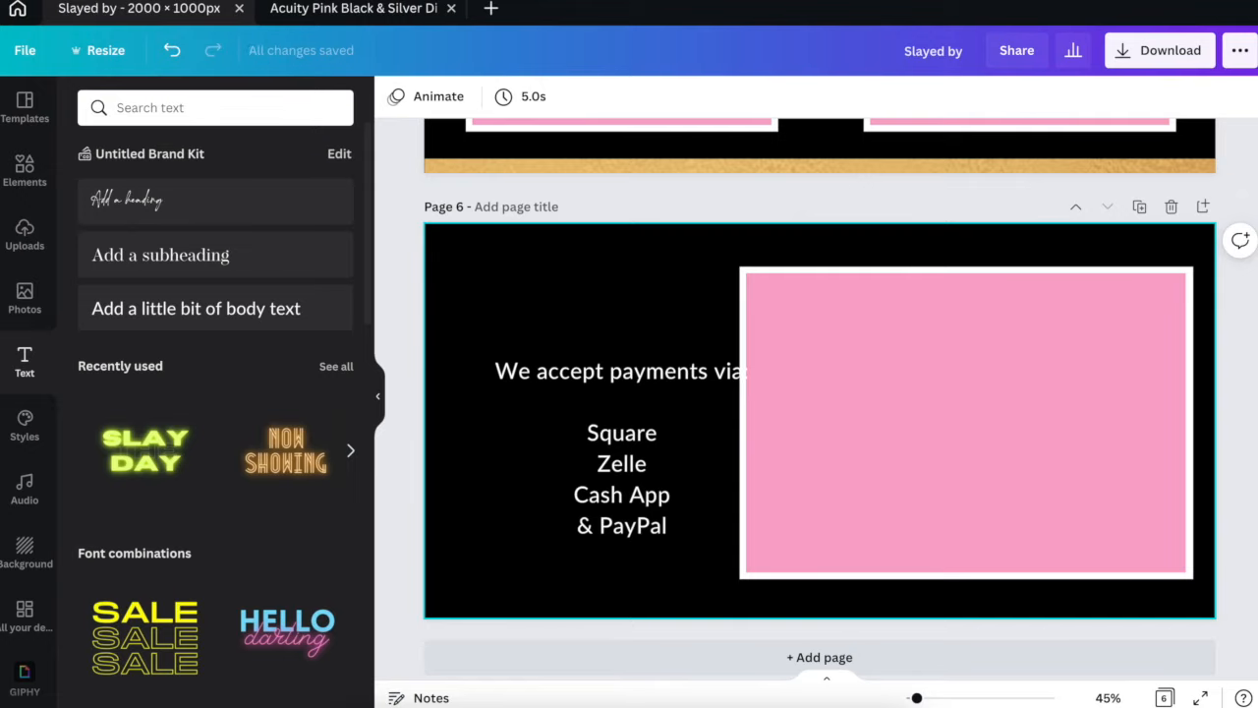
Move the payment text onto the widened pink panel and replace it with the business hours copied from the Acuity theme design.
drag(607, 402, 942, 355)
click(374, 10)
scroll(432, 284, down, 5)
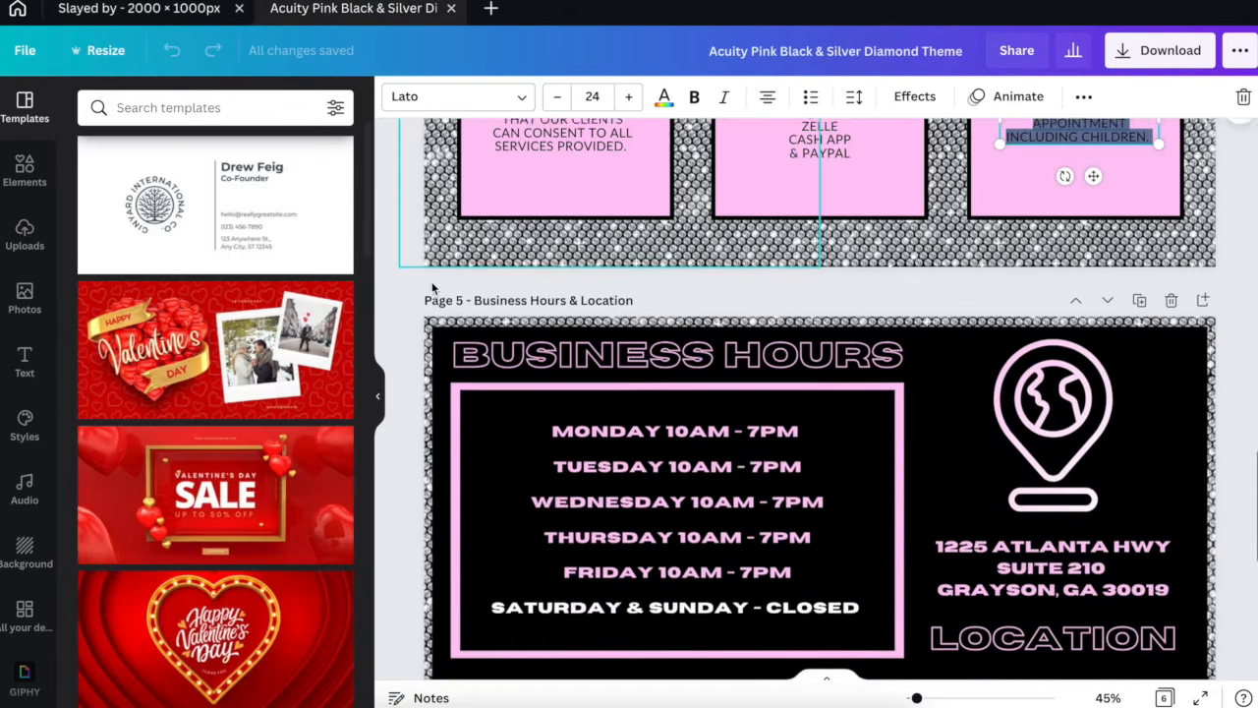
triple_click(606, 294)
key(super+a)
key(ctrl+shift+Tab)
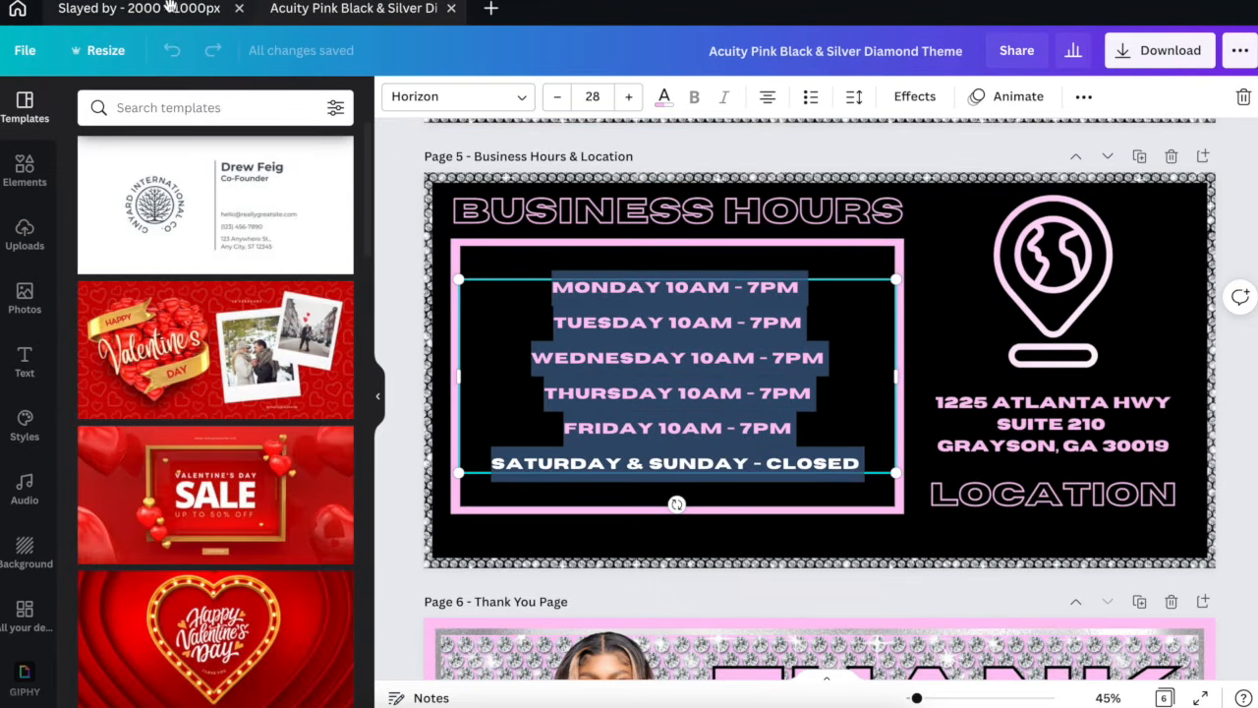
key(super+a)
key(super+v)
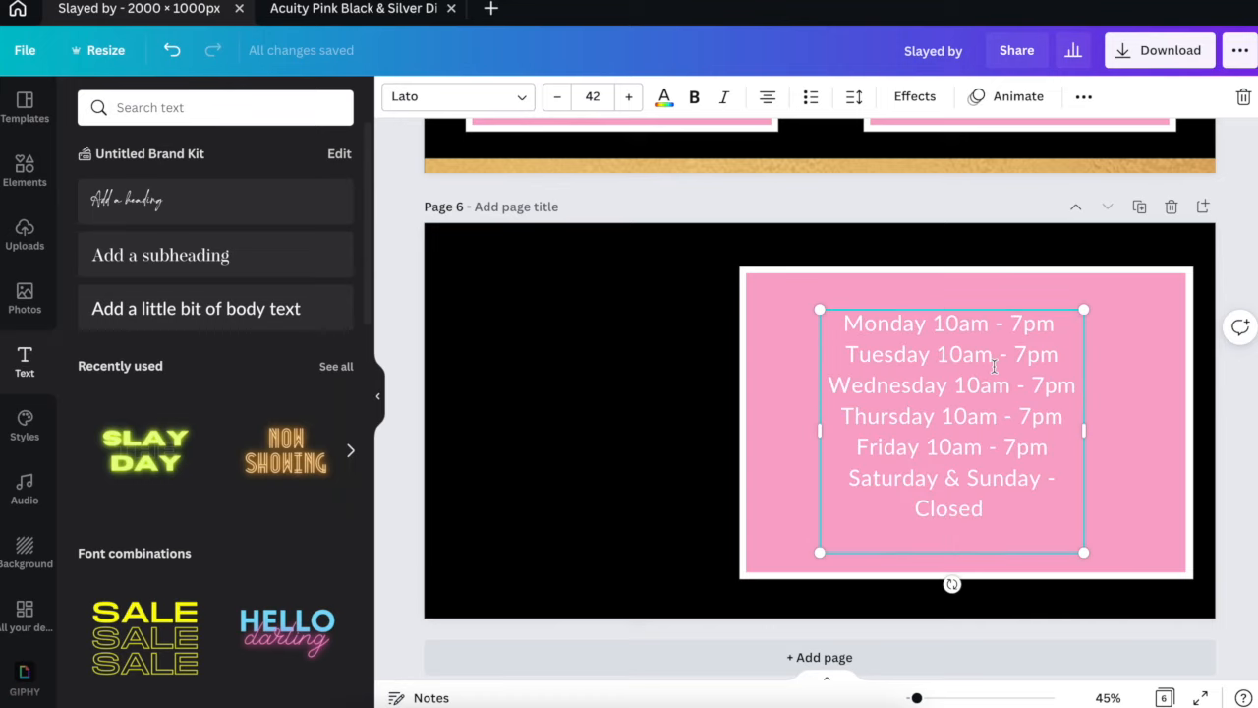
Set the business hours text in uppercase, and widen and centre its box so each entry fits on one line.
drag(815, 436, 728, 436)
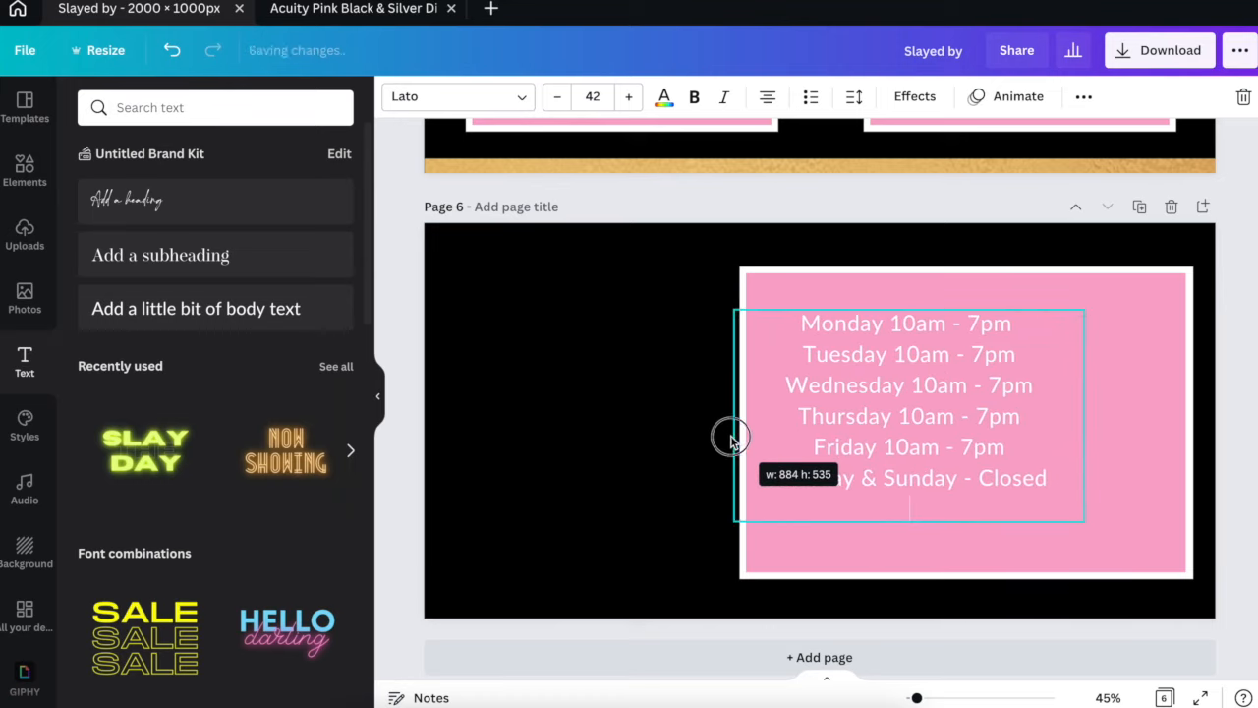
click(633, 396)
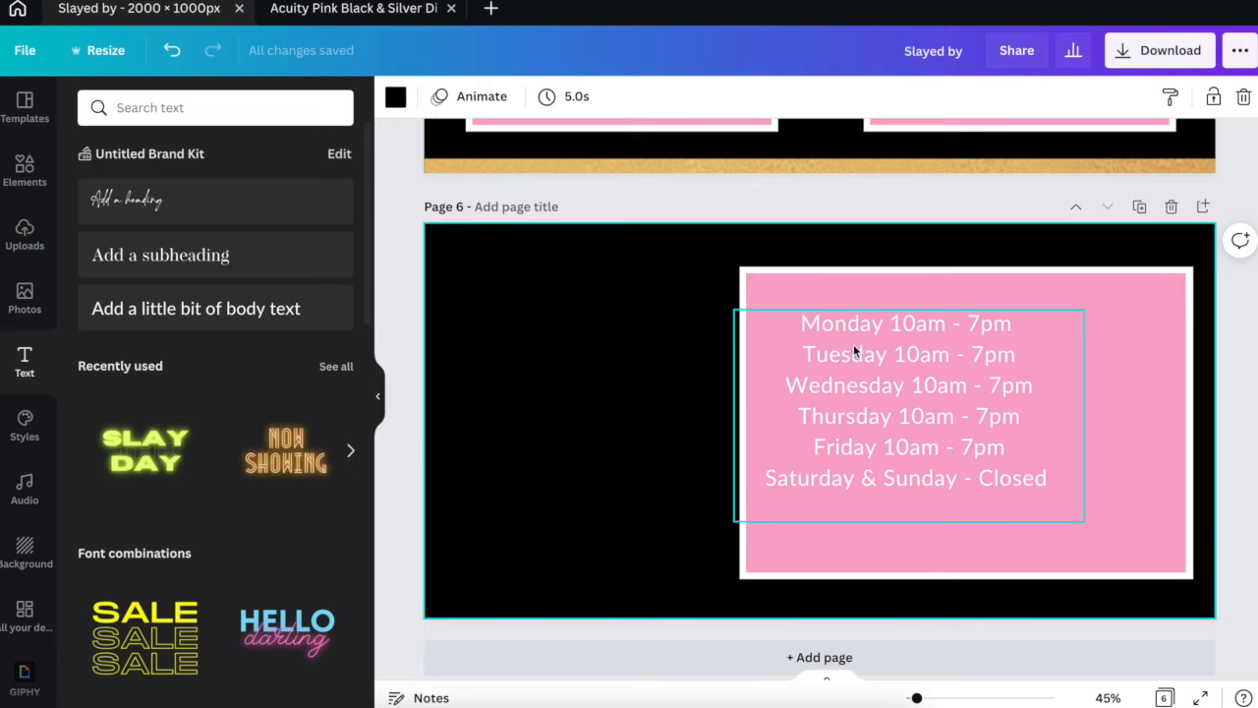
click(831, 359)
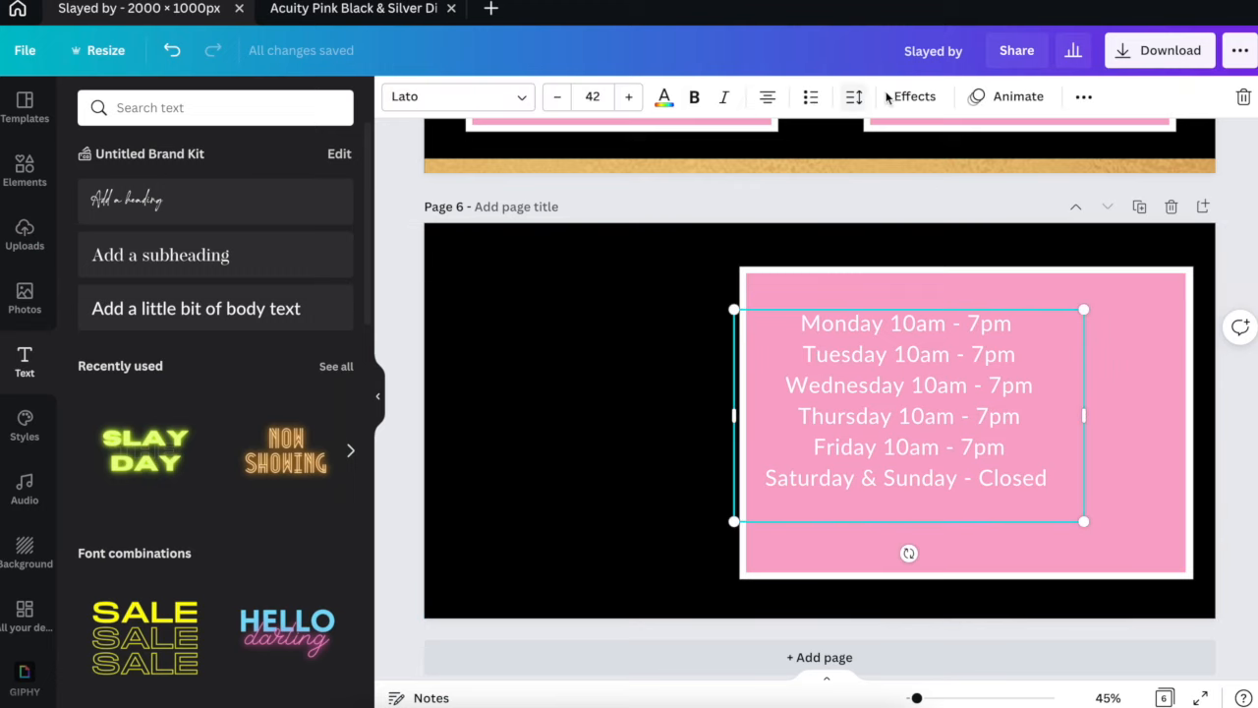
click(1082, 96)
click(815, 141)
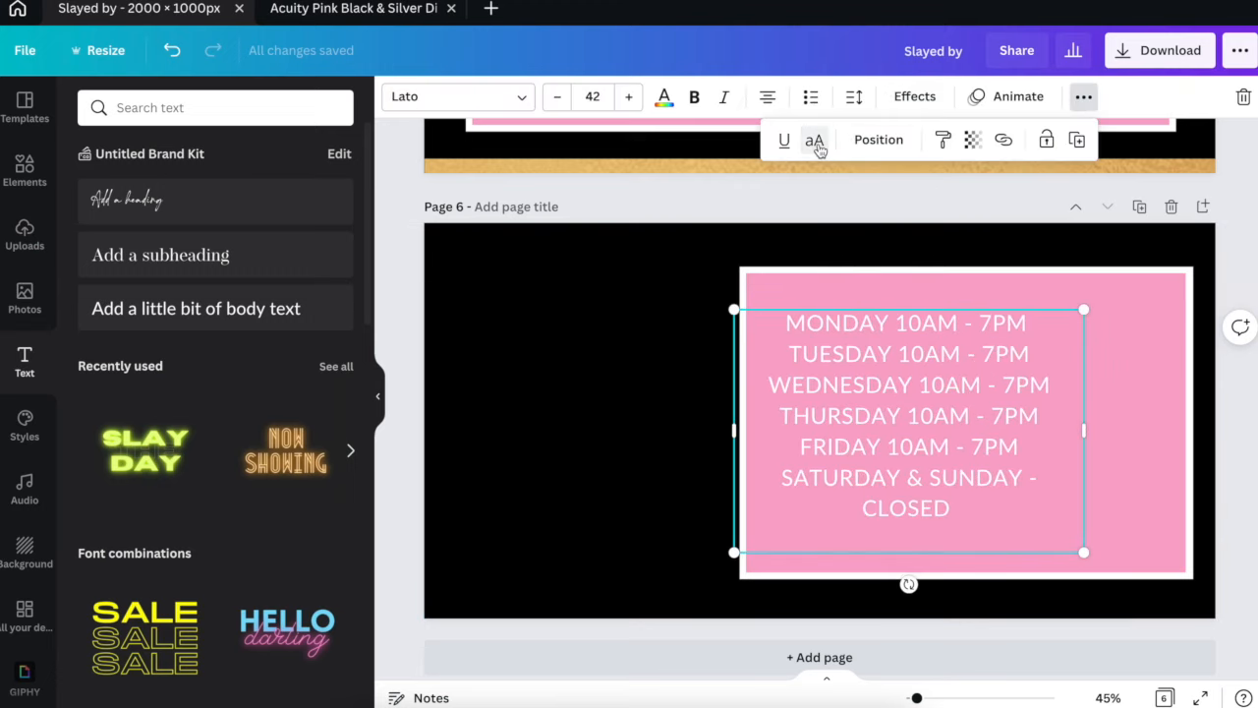
drag(1089, 429, 1174, 430)
mouse_move(983, 413)
mouse_down()
mouse_move(983, 435)
mouse_move(988, 417)
mouse_up()
Shift the pink panel, its border and the hours text together slightly down and right toward the page's lower edge.
click(1011, 526)
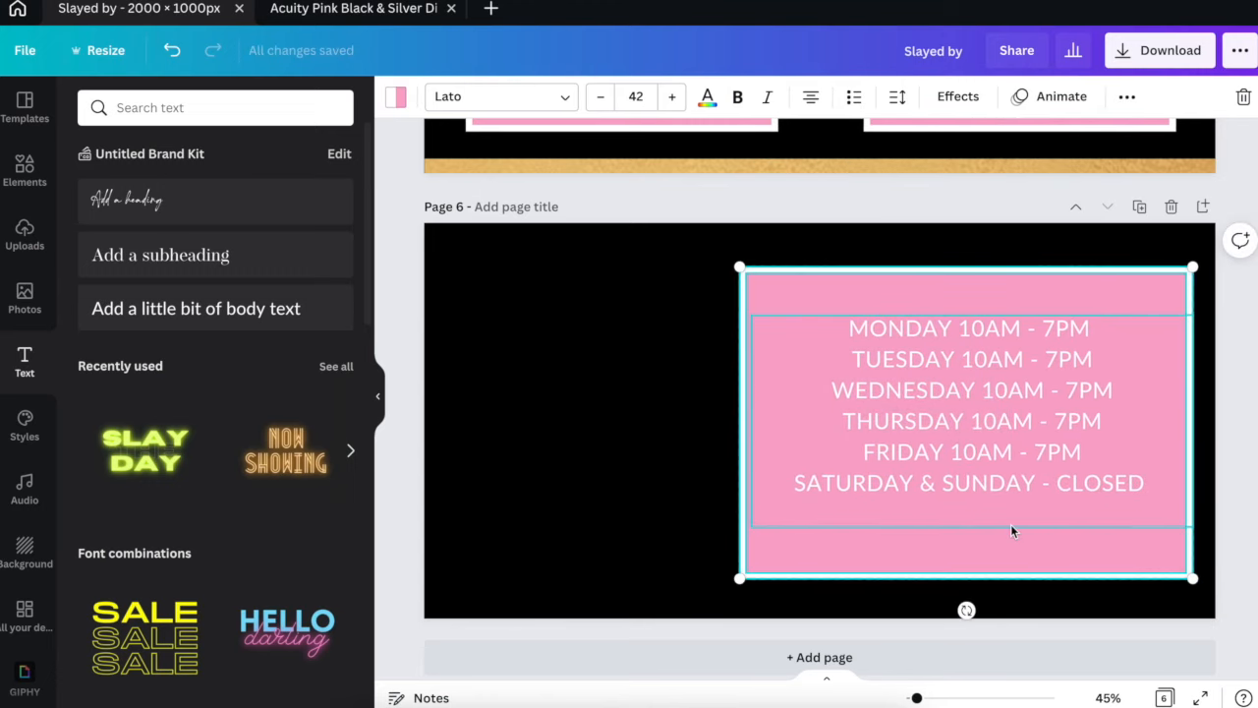
drag(1011, 528, 1021, 552)
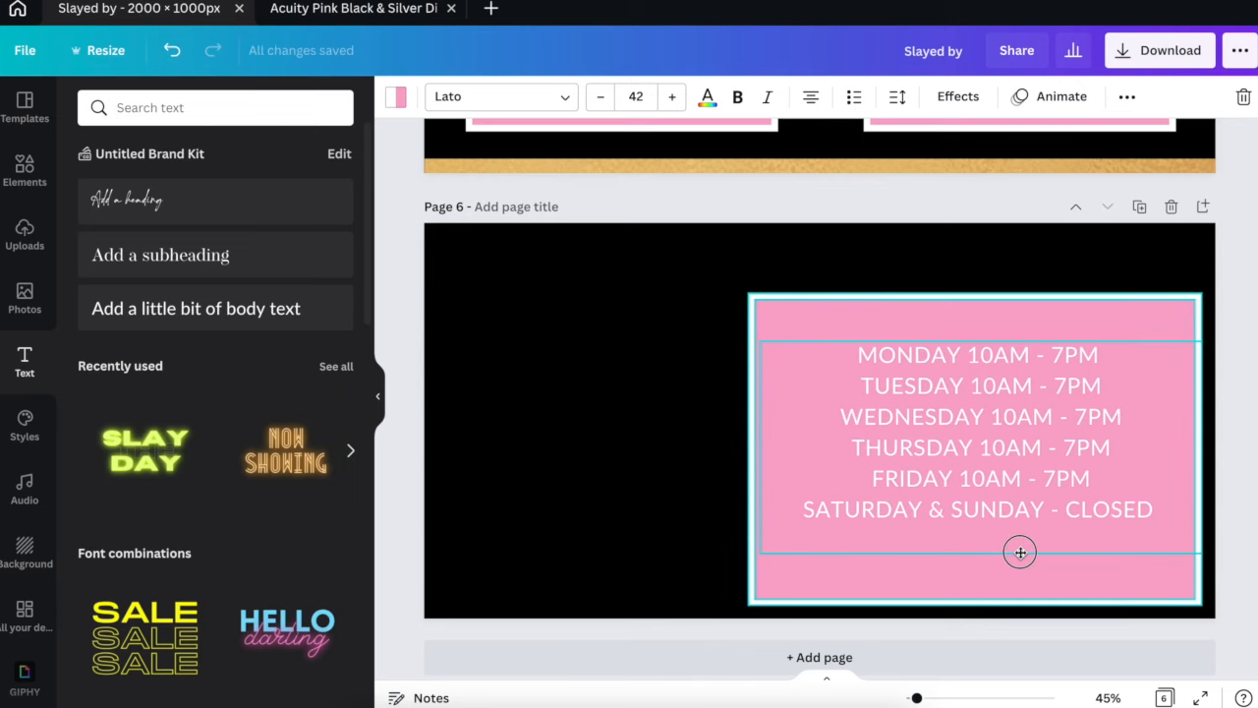
click(677, 417)
Search the elements for "time" and narrow the results to graphics with a filter applied.
click(828, 389)
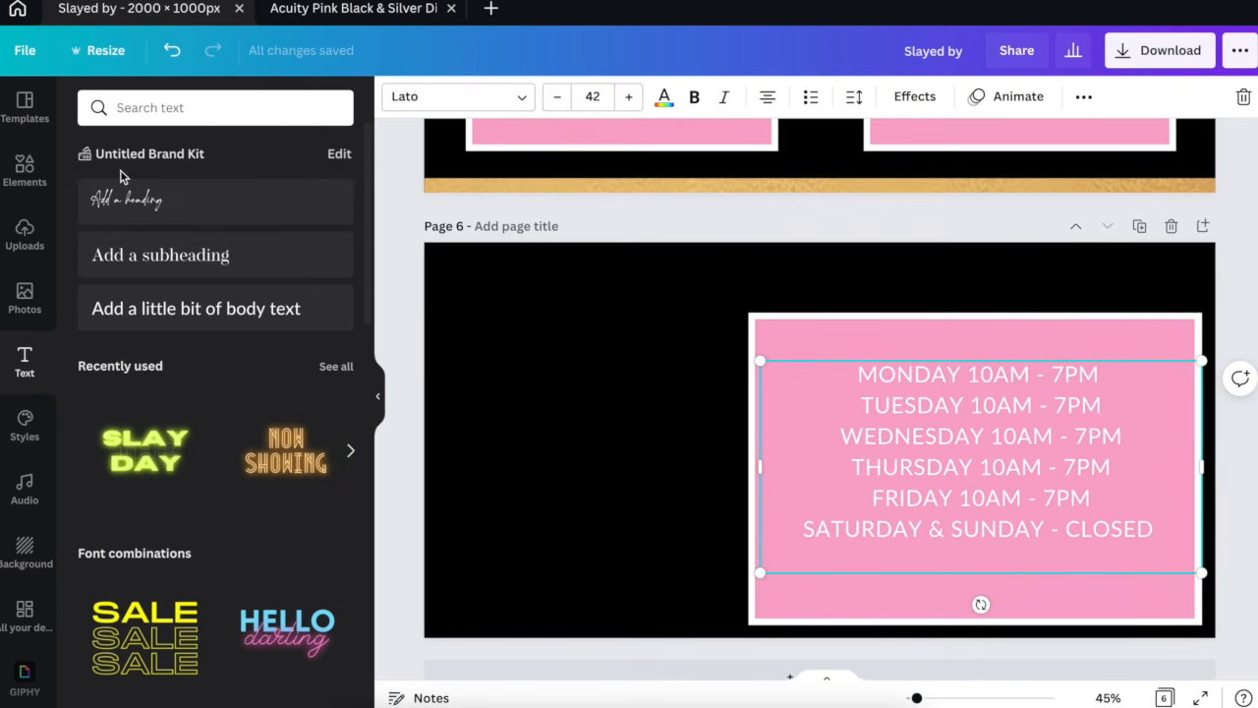
click(25, 172)
click(140, 110)
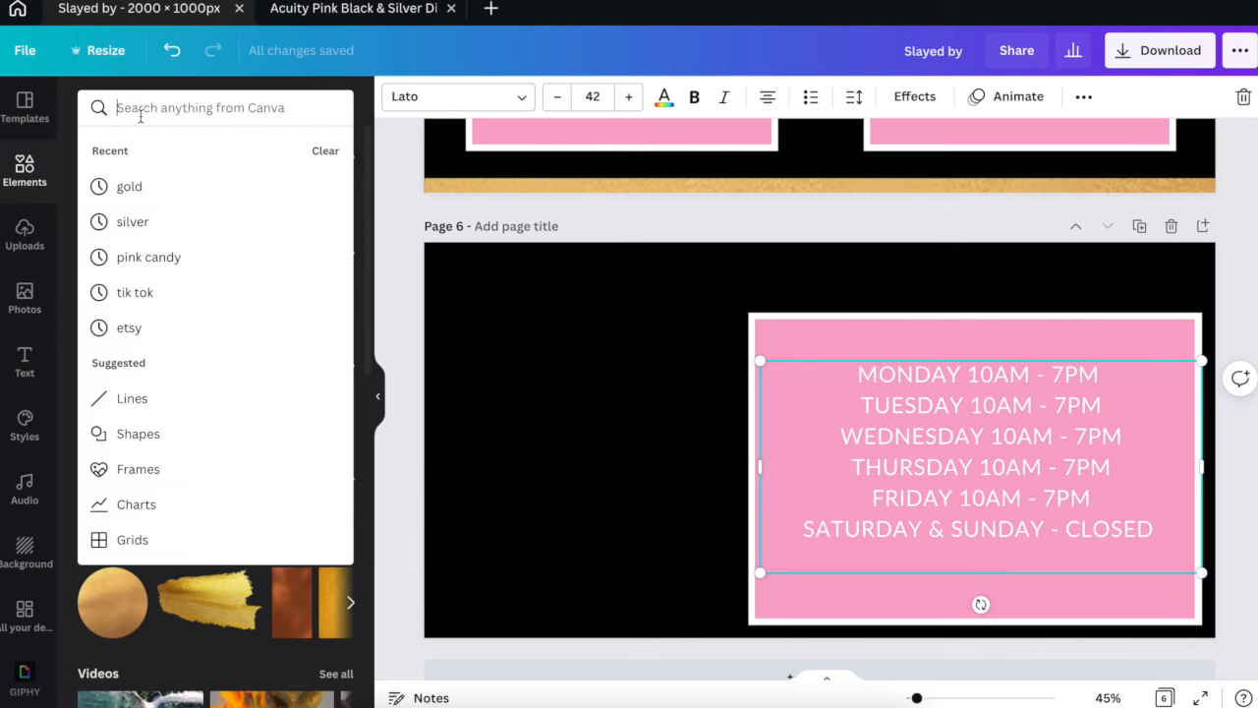
text(time)
key(Return)
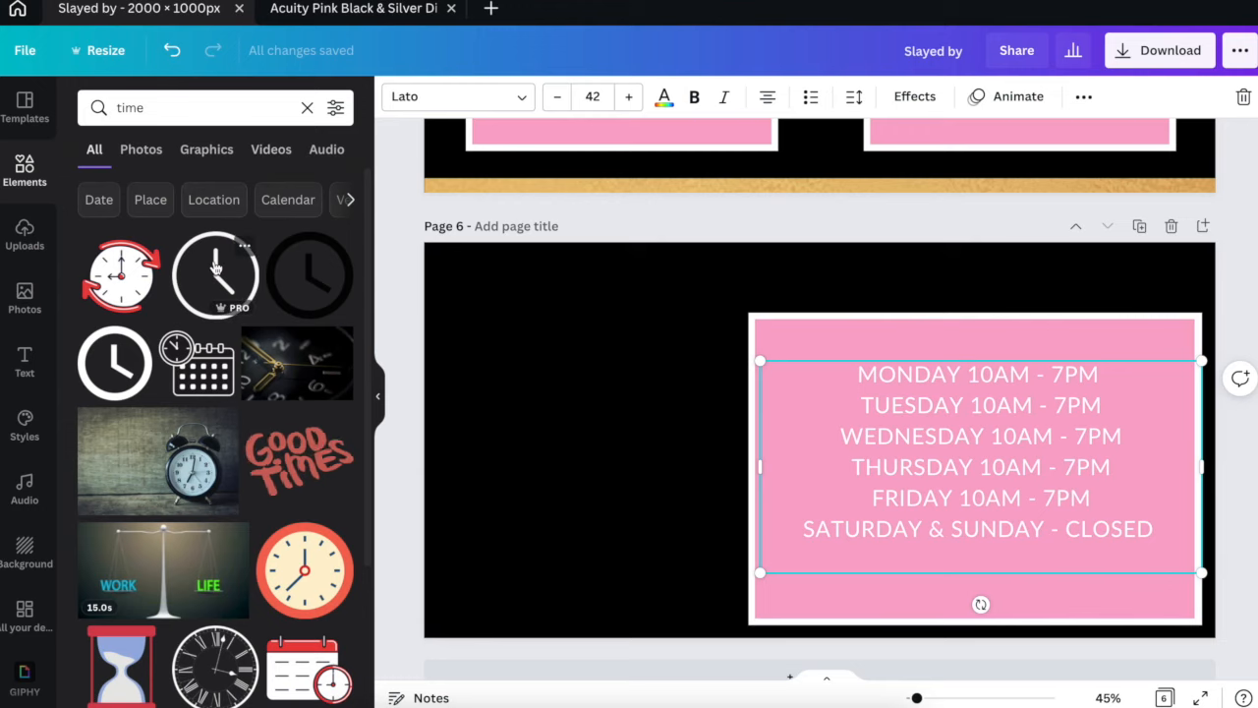
scroll(215, 272, down, 2)
scroll(187, 226, up, 2)
click(201, 150)
click(335, 108)
click(106, 492)
click(391, 340)
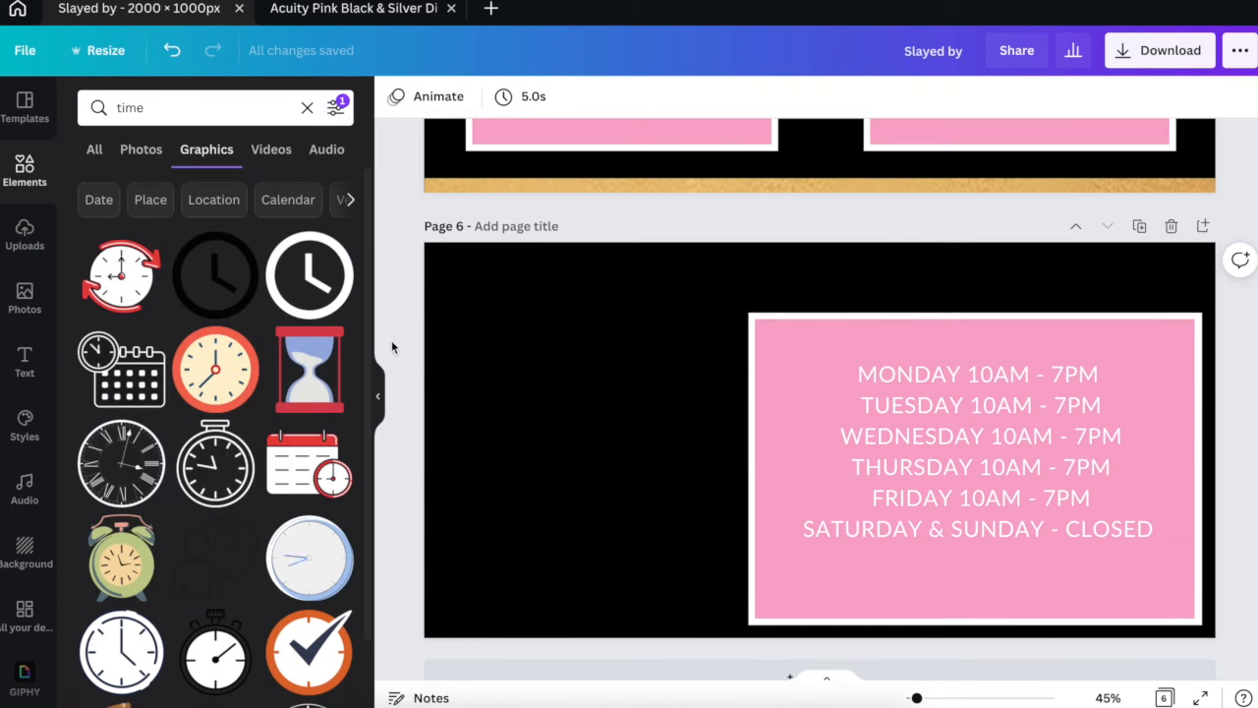
Add the clock graphic with red circling arrows to page 6 and recolour its red parts to the document's light pink.
click(124, 295)
click(394, 98)
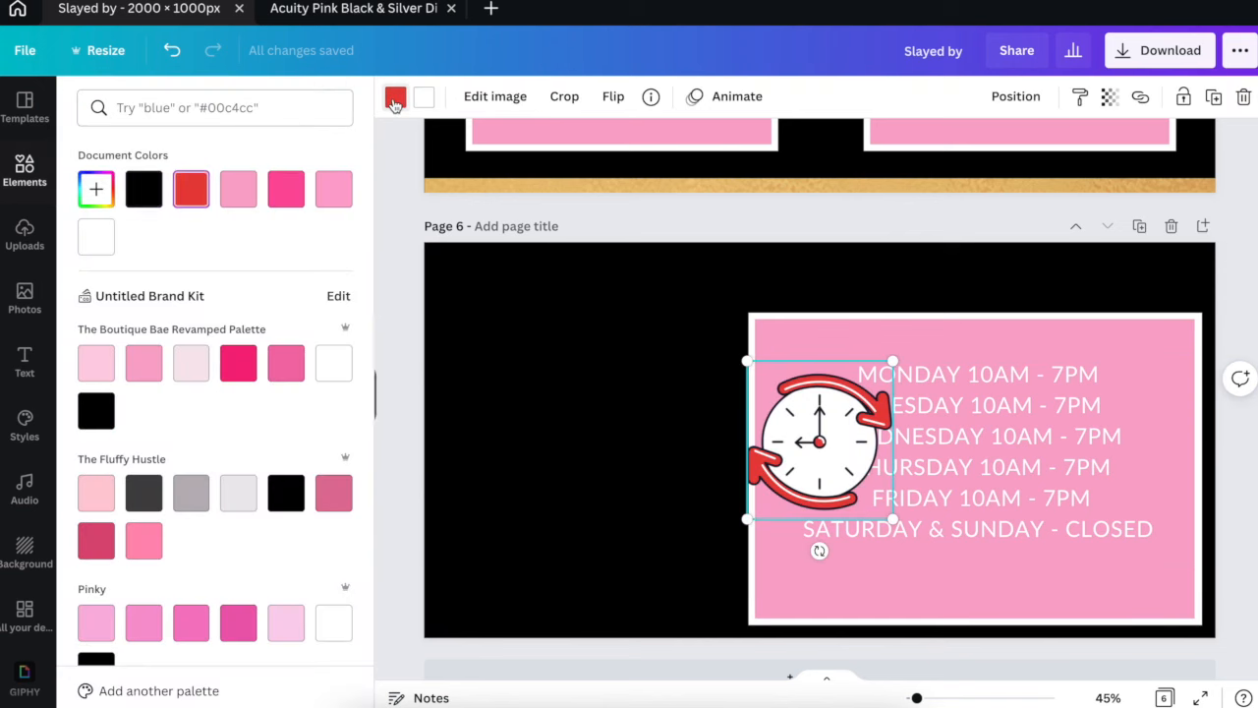
click(240, 189)
Centre the clock over the pink panel's upper edge and move the hours text down to sit below it.
drag(815, 426, 975, 300)
drag(936, 476, 942, 507)
click(641, 489)
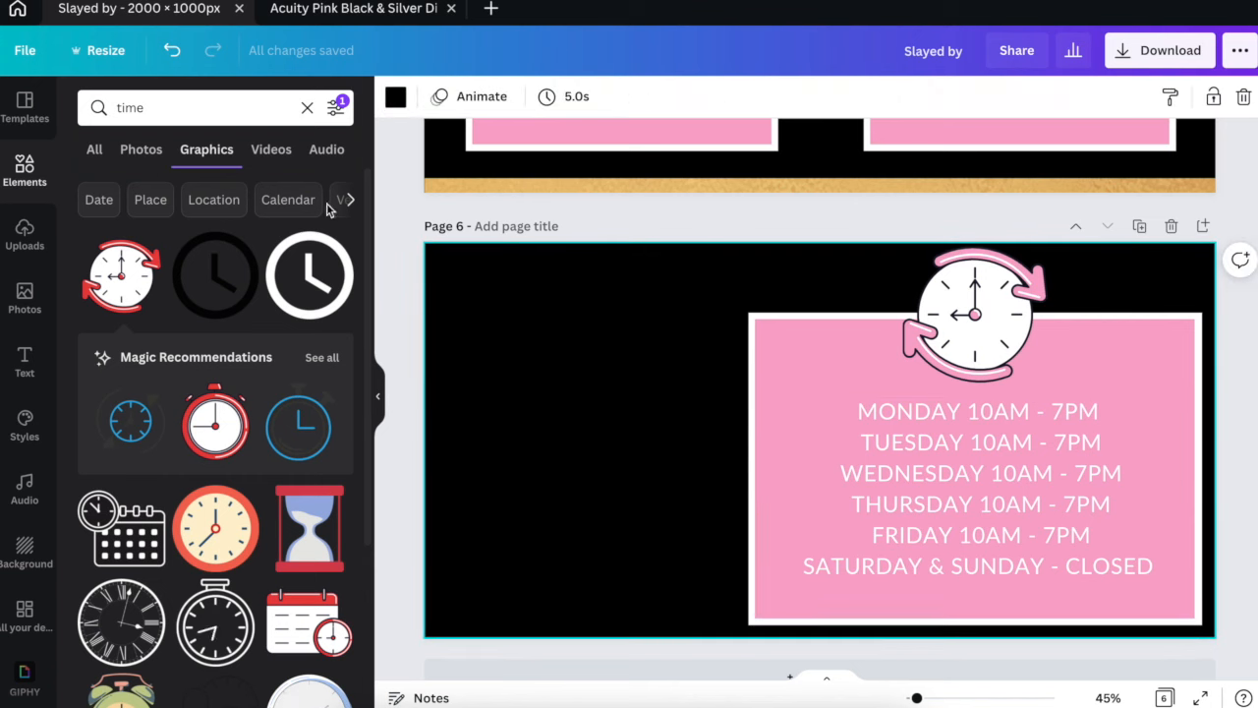
Add a body text box to page 6 reading "business hours".
click(28, 359)
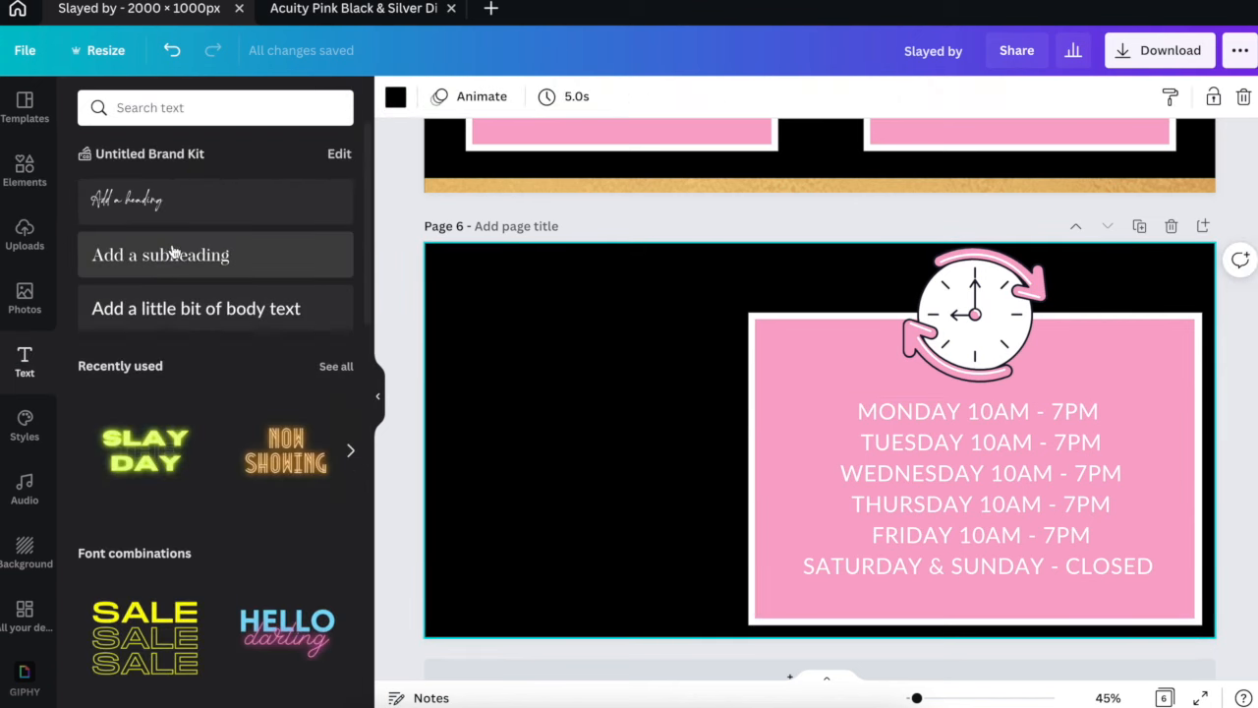
click(167, 309)
text(business hours)
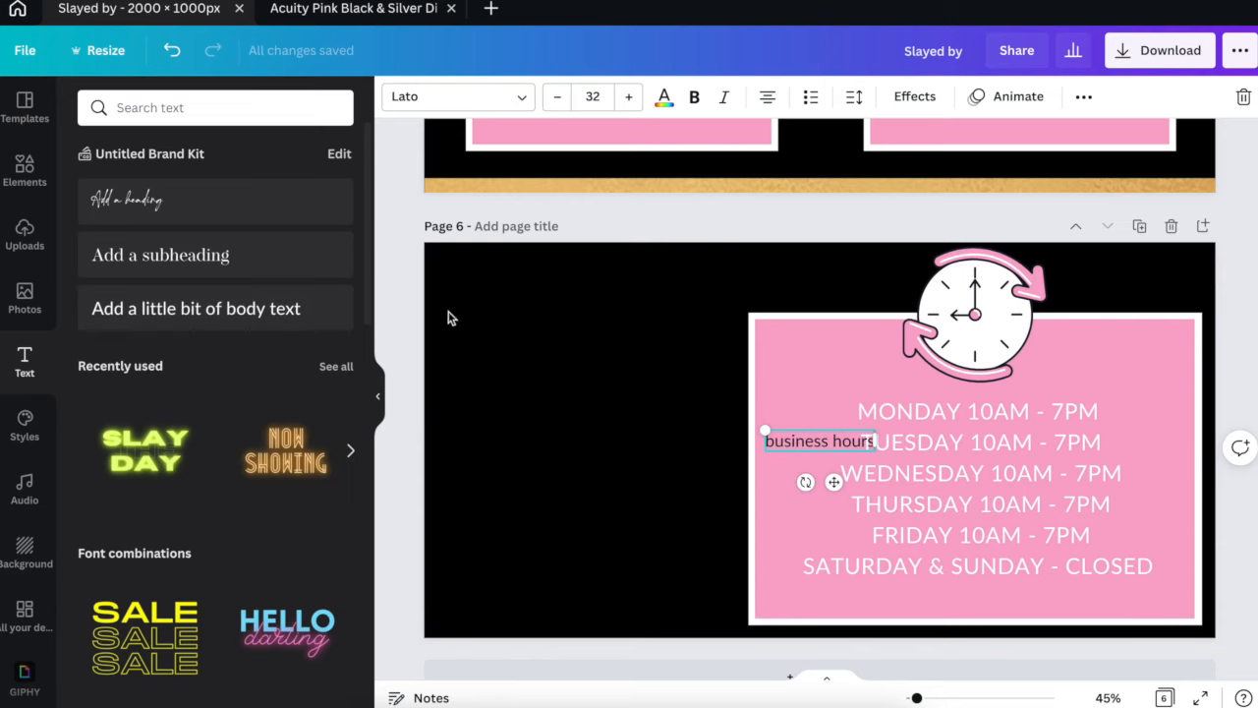
Set the "business hours" text on page 6 in the Wide font.
click(458, 97)
text(wide)
click(236, 186)
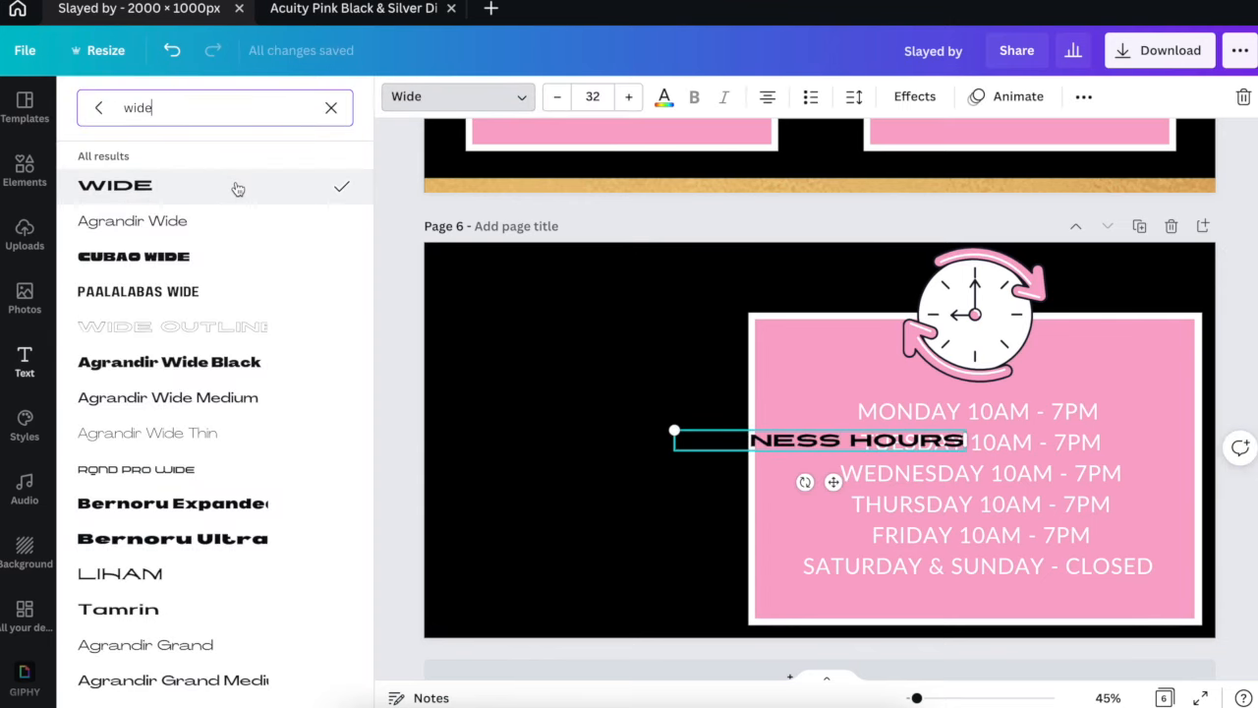
Move the BUSINESS HOURS heading below the hours list inside the pink panel and enlarge it to size 46.
drag(851, 494, 999, 642)
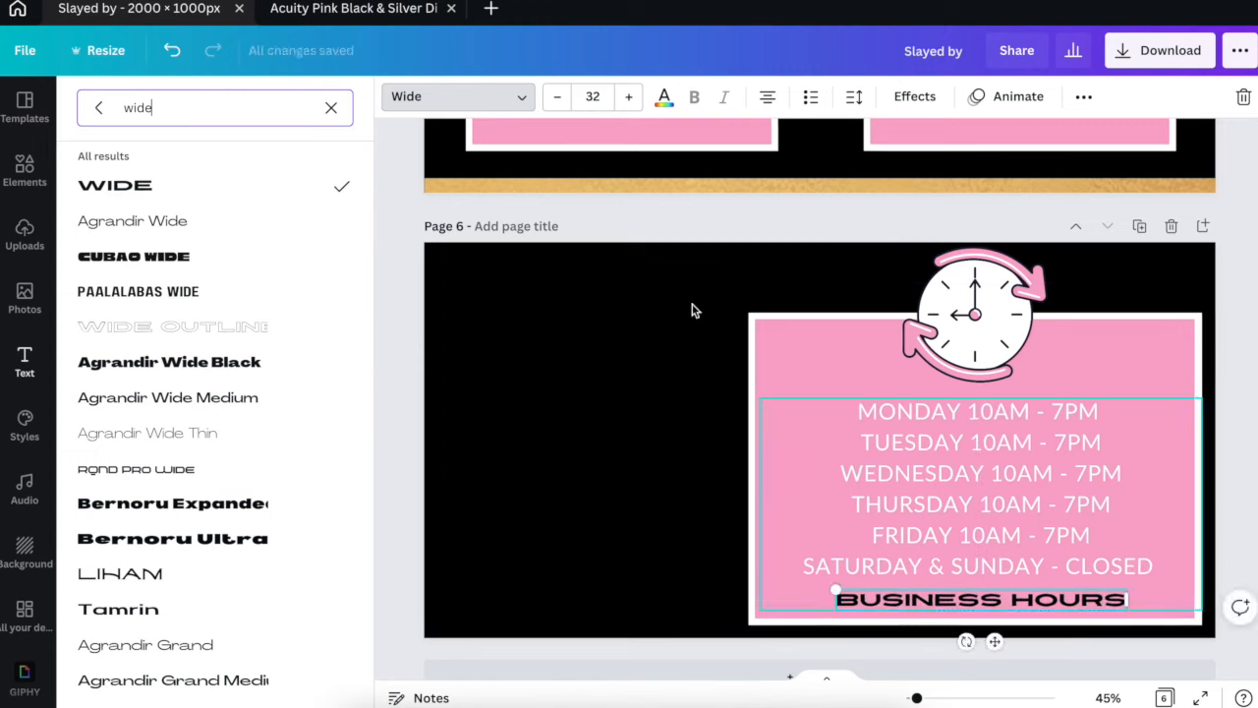
click(625, 96)
click(626, 96)
click(625, 96)
click(625, 96)
drag(992, 648, 986, 640)
click(665, 542)
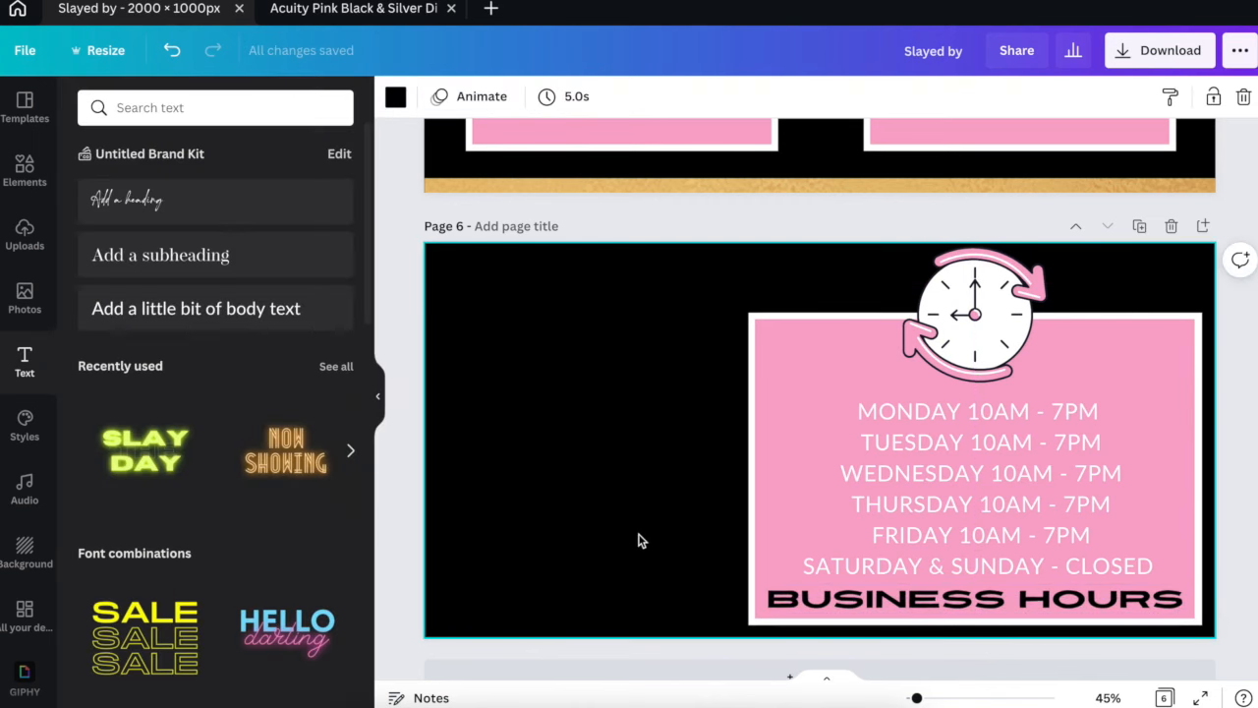
Nudge the list of opening hours slightly up, away from the BUSINESS HOURS heading.
drag(944, 445, 939, 438)
scroll(939, 438, up, 3)
scroll(939, 438, down, 4)
scroll(939, 439, up, 2)
scroll(939, 438, down, 2)
click(689, 381)
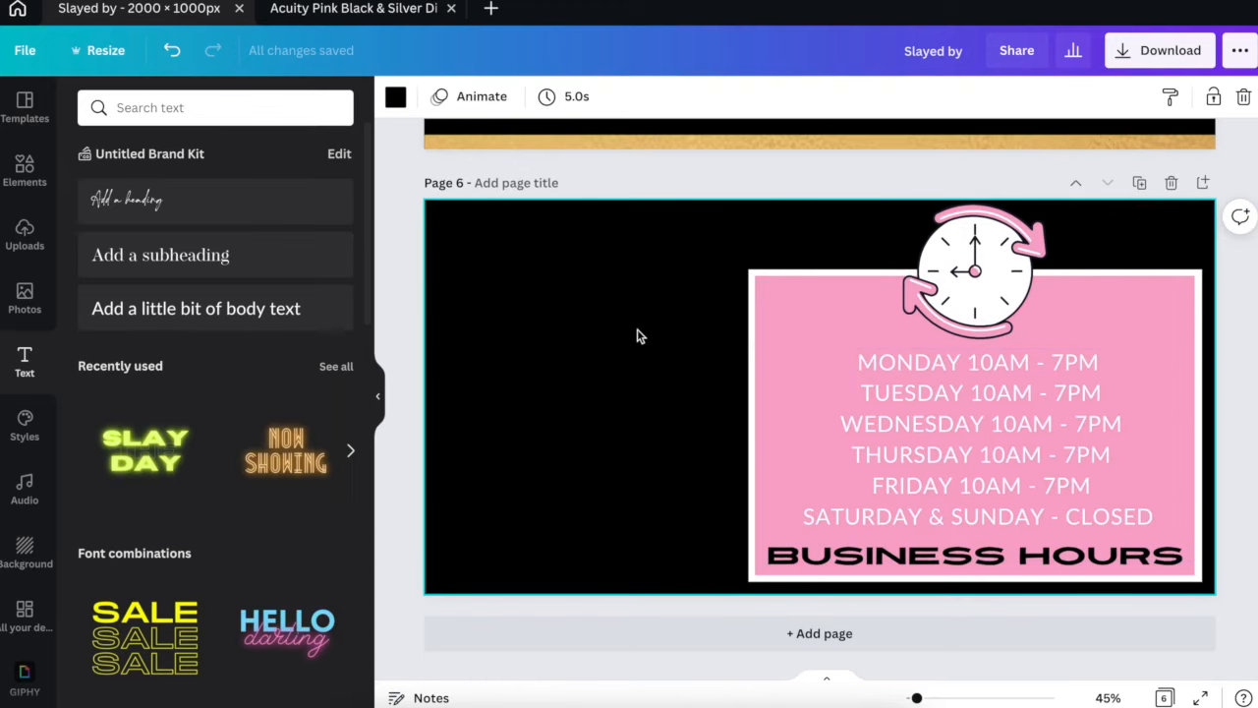
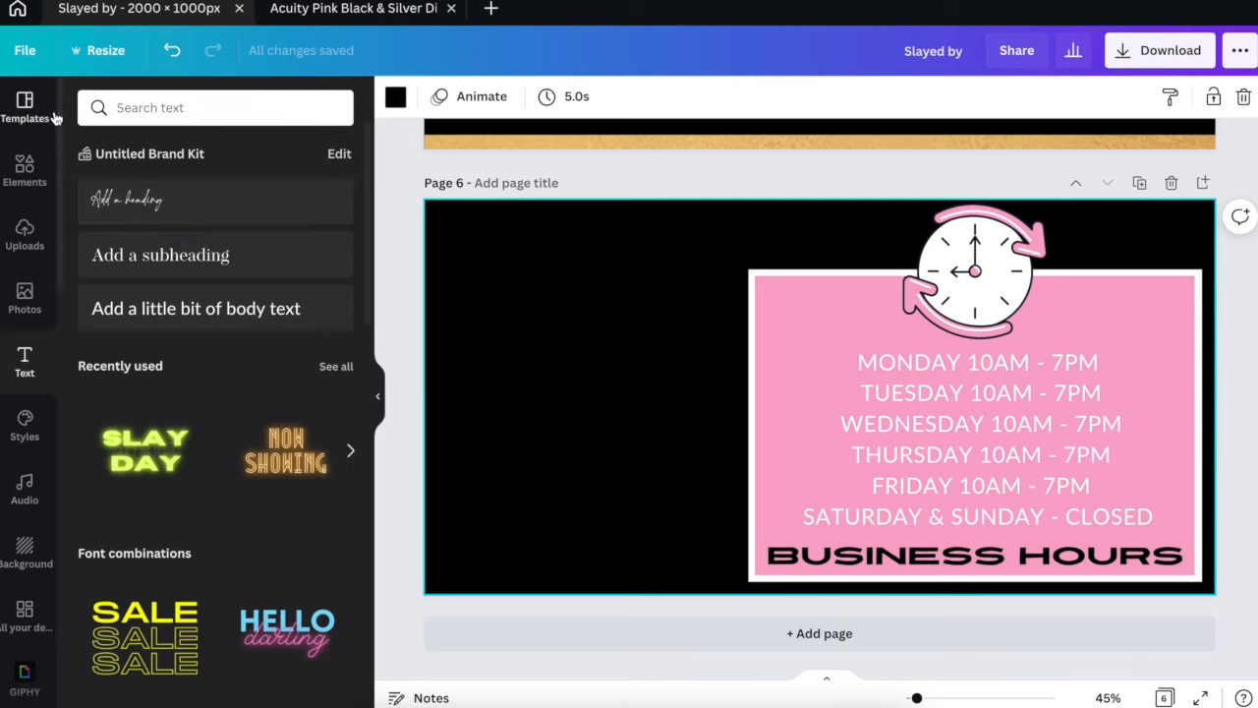
Search the element graphics for "location" and restrict the results to static ones.
click(24, 160)
double_click(168, 104)
text(location)
key(Return)
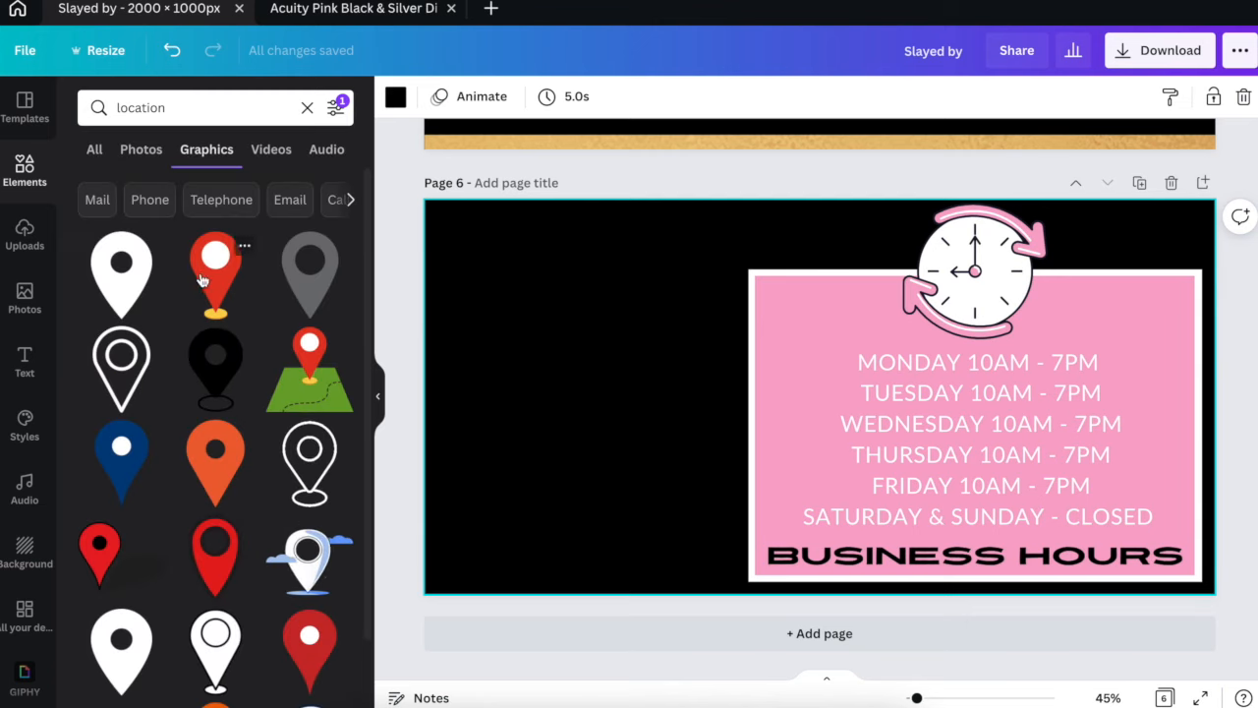
click(335, 107)
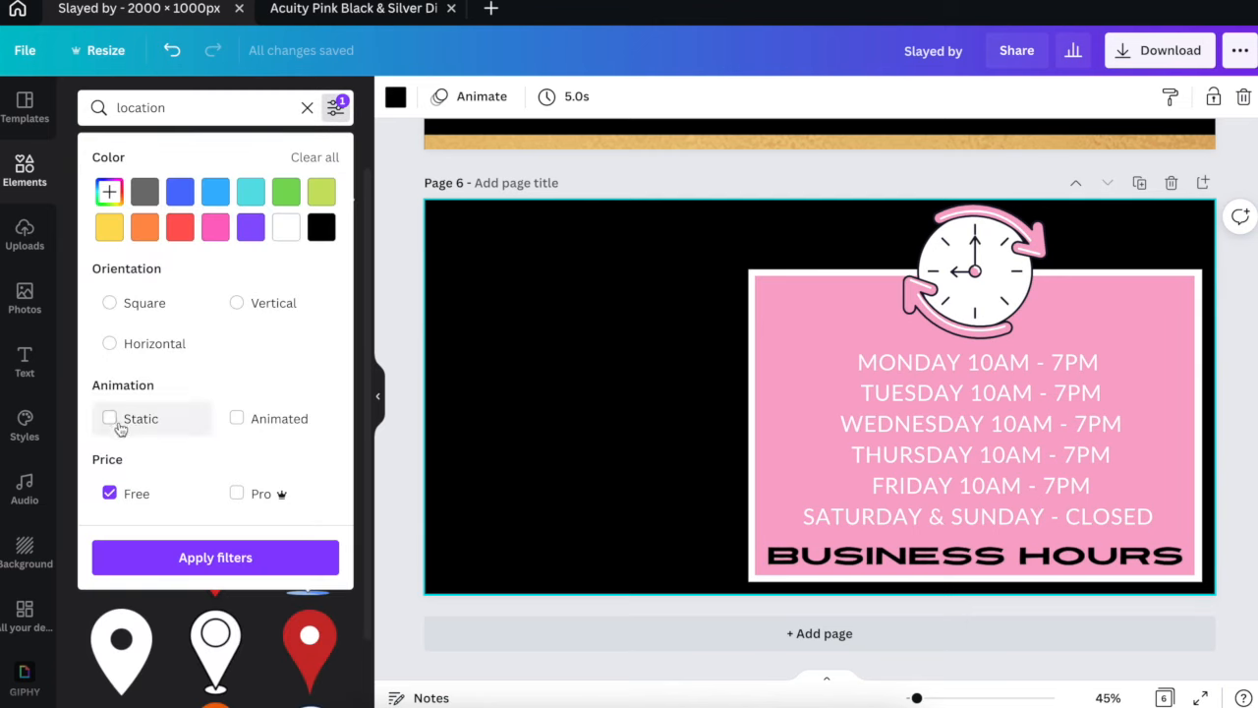
click(110, 418)
click(382, 311)
Add the heart location pin to page 6, recolour its navy parts light pink and place it on the black area left of the panel.
scroll(252, 384, down, 5)
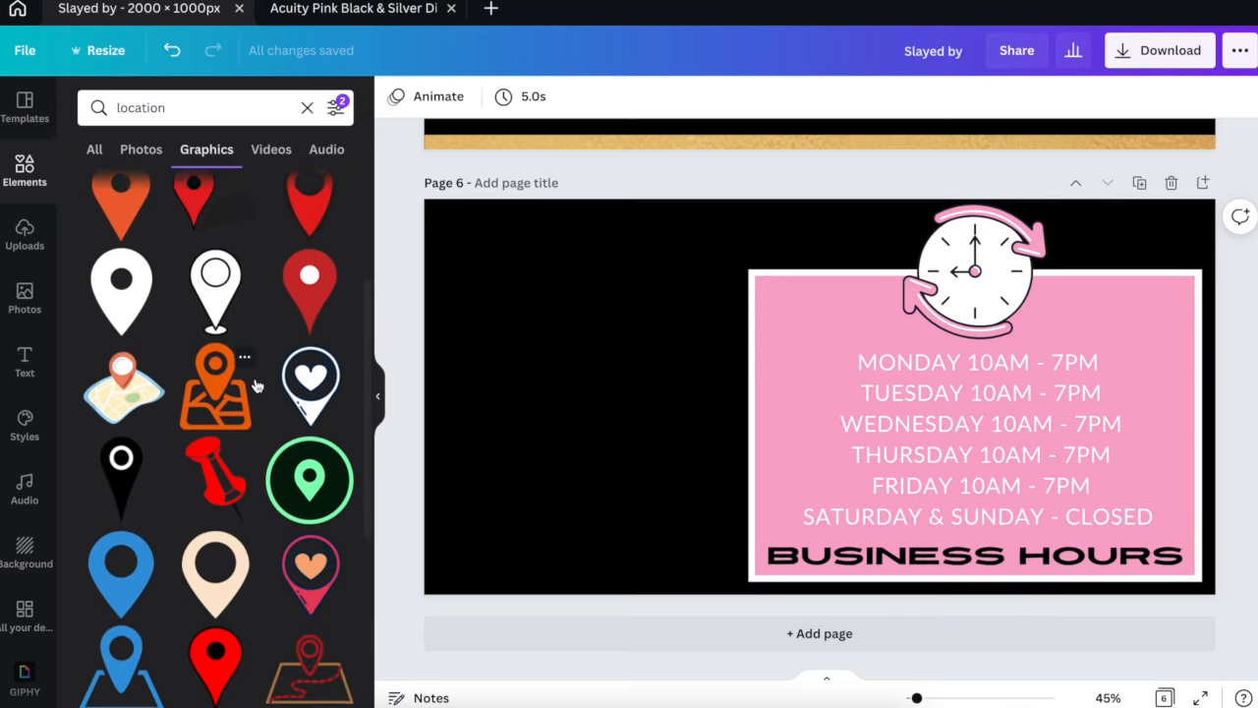
click(288, 350)
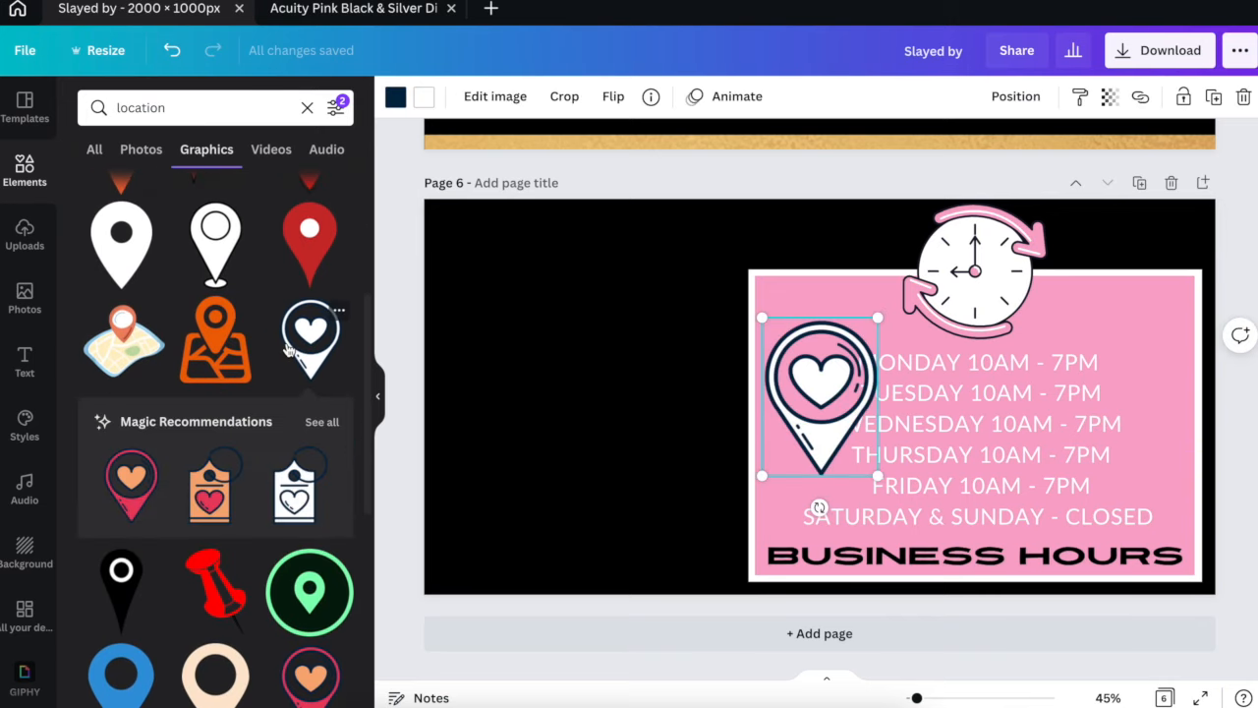
click(396, 97)
click(239, 188)
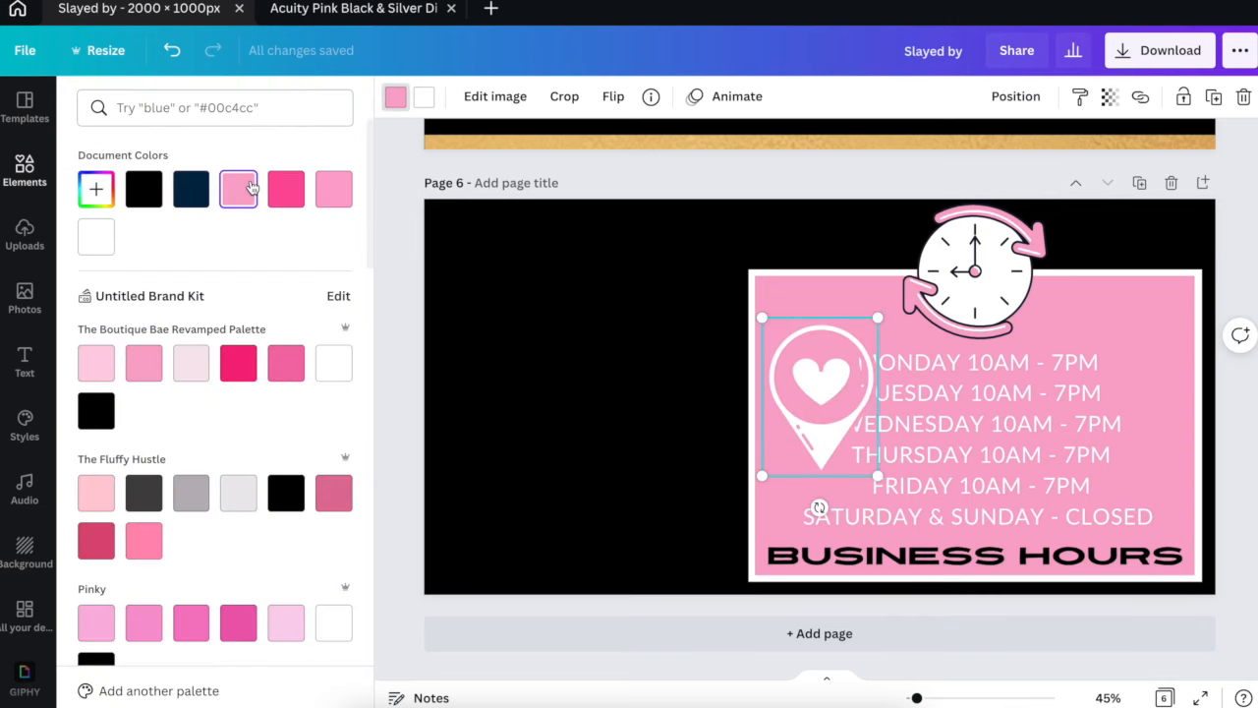
drag(752, 377, 526, 317)
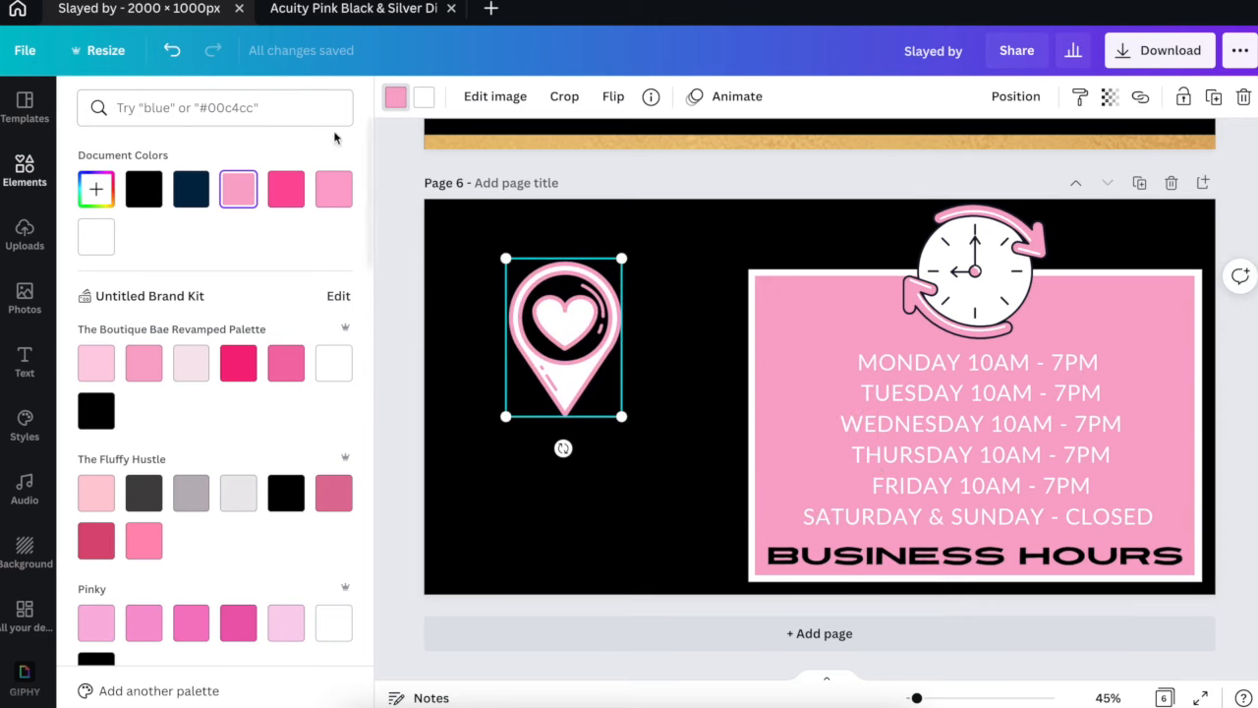
Change the location pin to white outlines with the document's light pink as its fill.
click(106, 246)
click(239, 190)
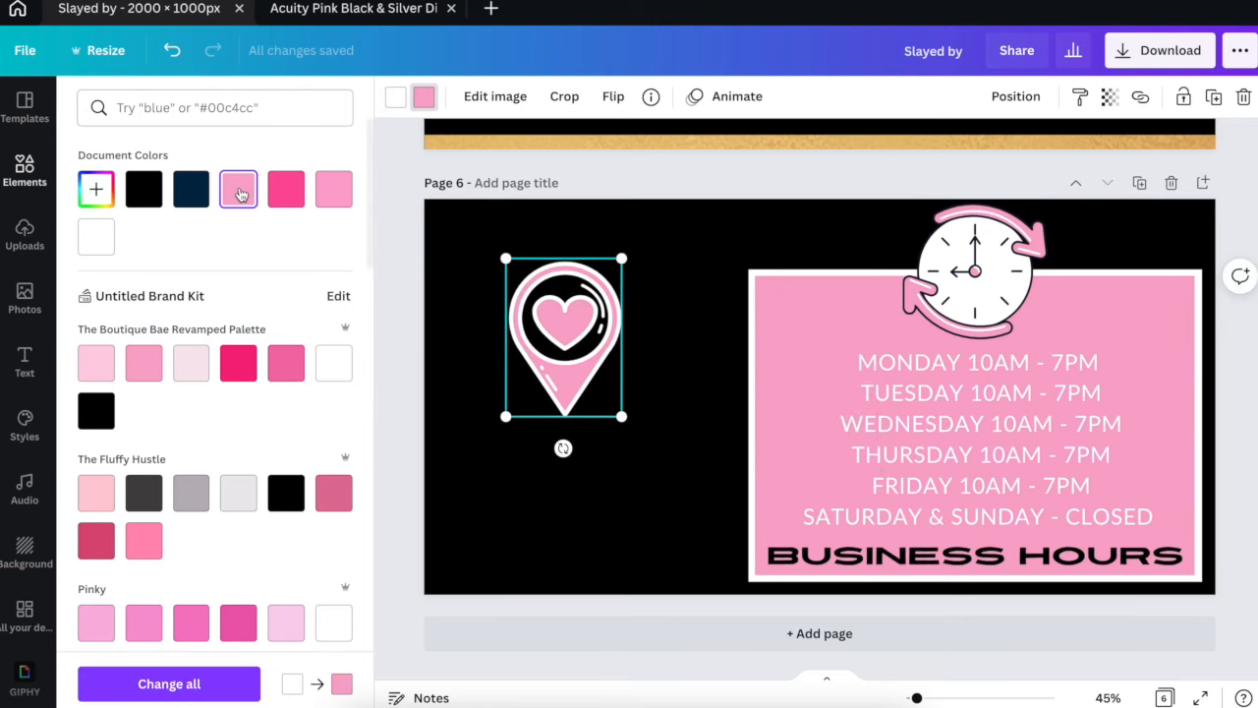
click(387, 256)
Shrink the heart location pin slightly and move it up near the page's upper edge.
scroll(241, 402, down, 5)
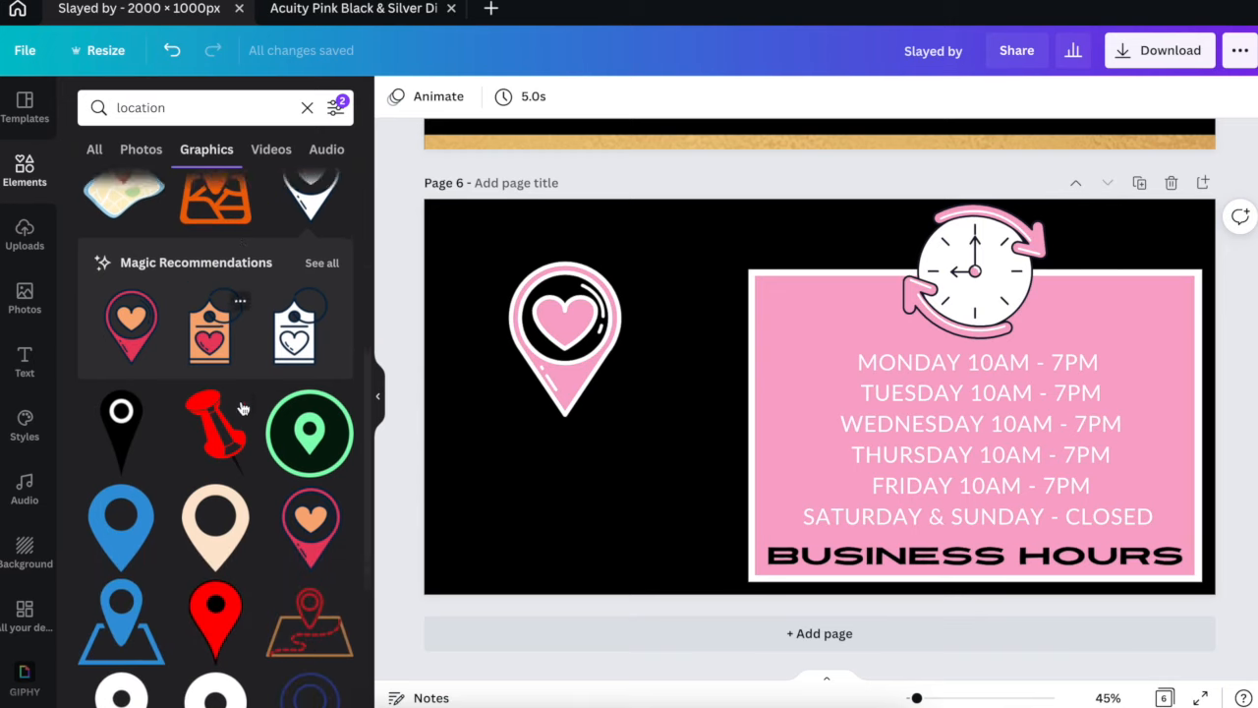
scroll(242, 407, down, 6)
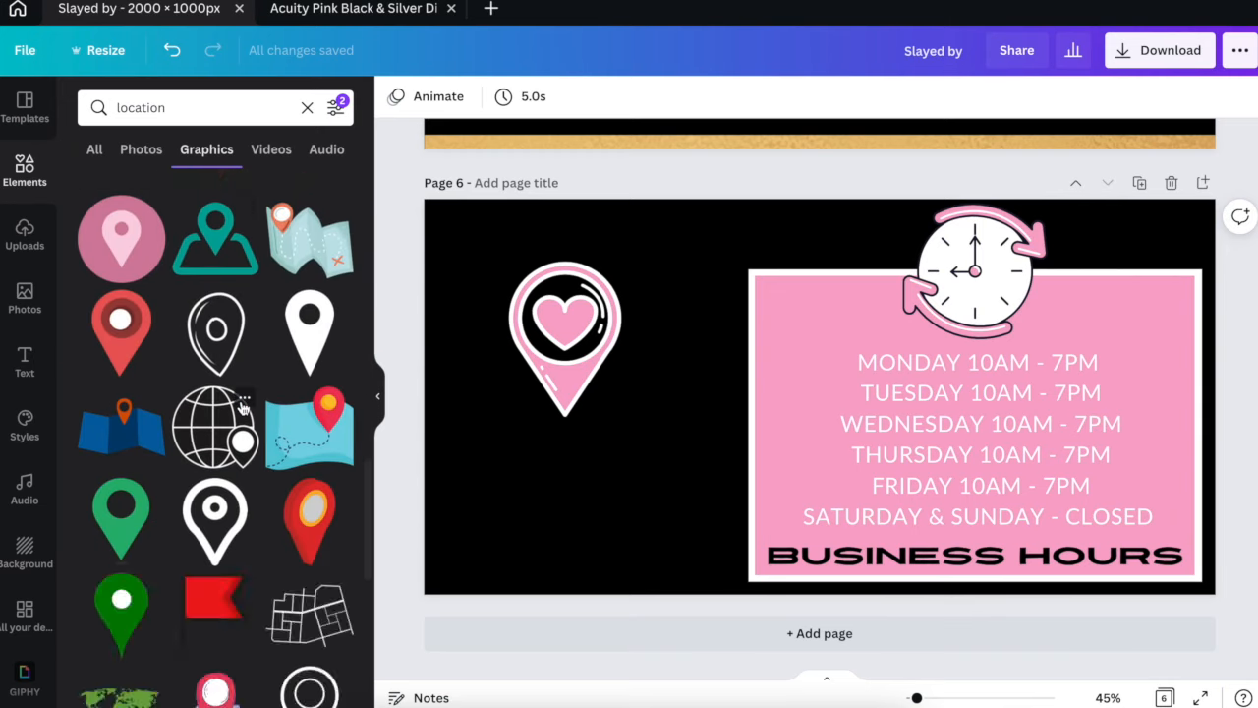
click(565, 345)
mouse_move(629, 409)
mouse_down()
mouse_move(571, 348)
mouse_move(623, 380)
mouse_move(618, 390)
mouse_up()
drag(573, 332, 580, 283)
Duplicate the opening hours text box and place the copy below the heart location pin.
triple_click(909, 421)
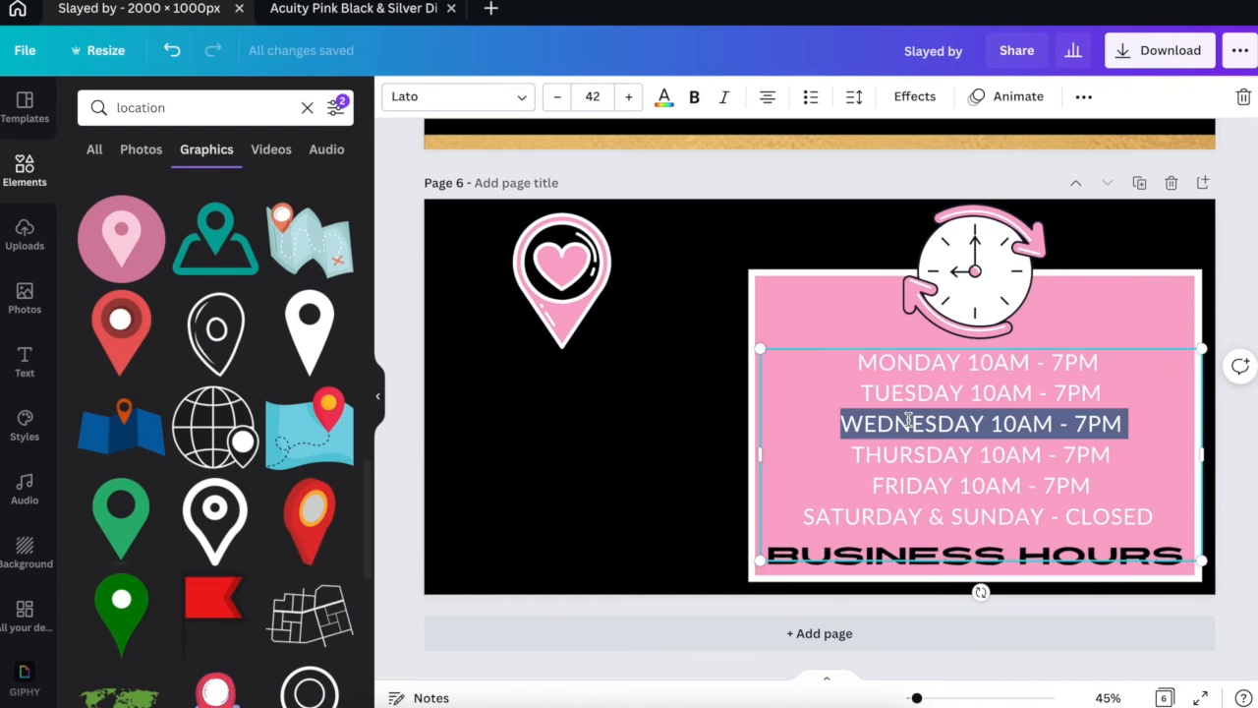
key(ctrl+a)
click(613, 336)
click(836, 396)
key(ctrl+d)
drag(870, 402, 542, 408)
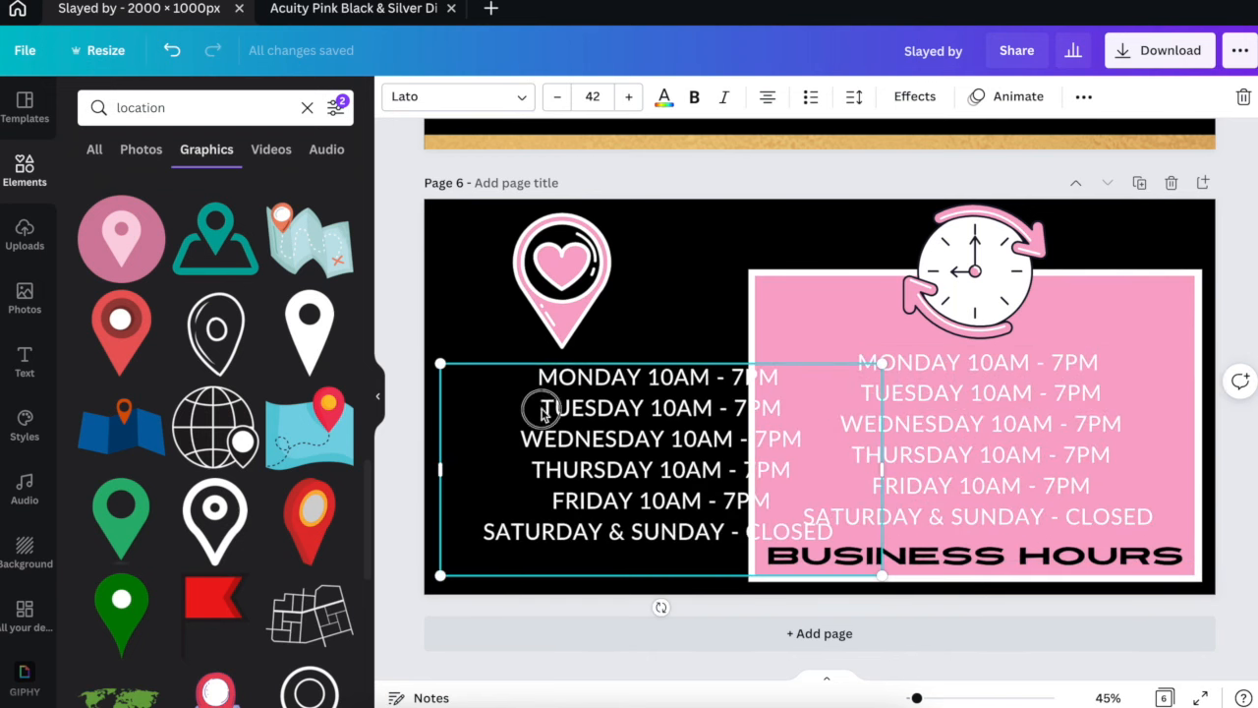
Replace the copied text with "THE LOCATION WILL BE SENT TO YOU VIA TEXT 24 HOURS BEFORE YOUR APPOINTMENT".
double_click(542, 409)
key(ctrl+a)
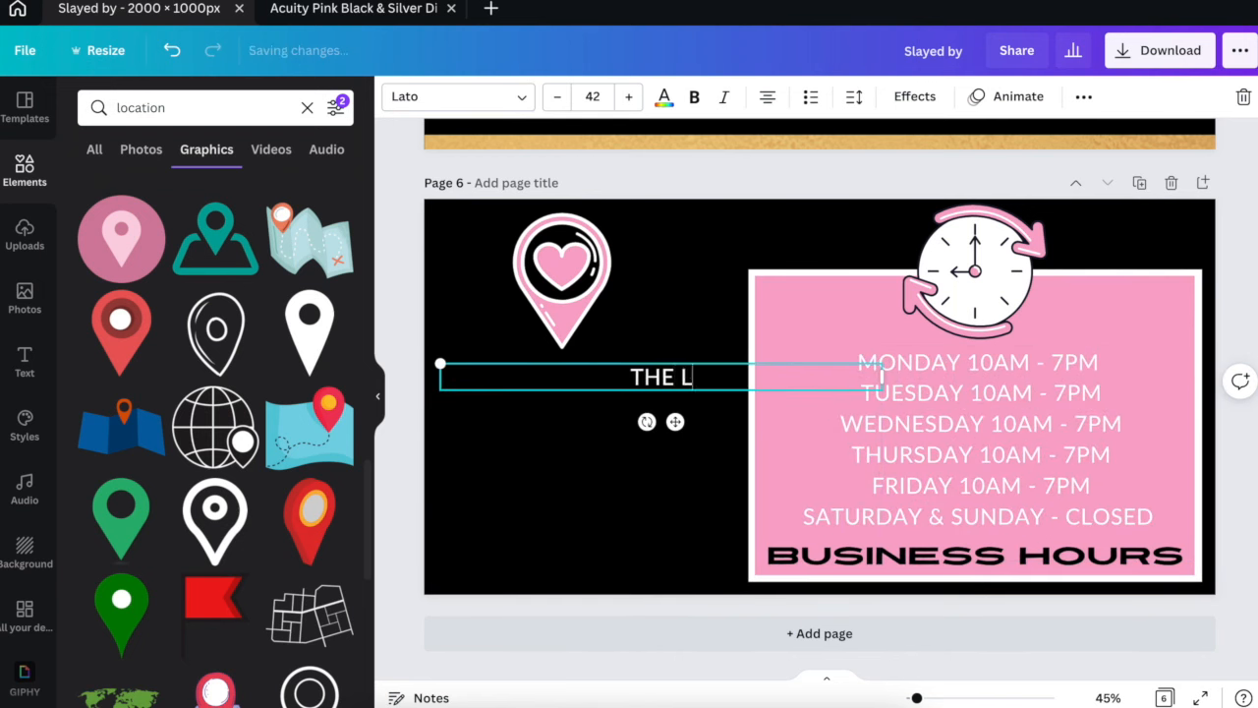
text(ATION WILL BE SENT TO YOU VIA)
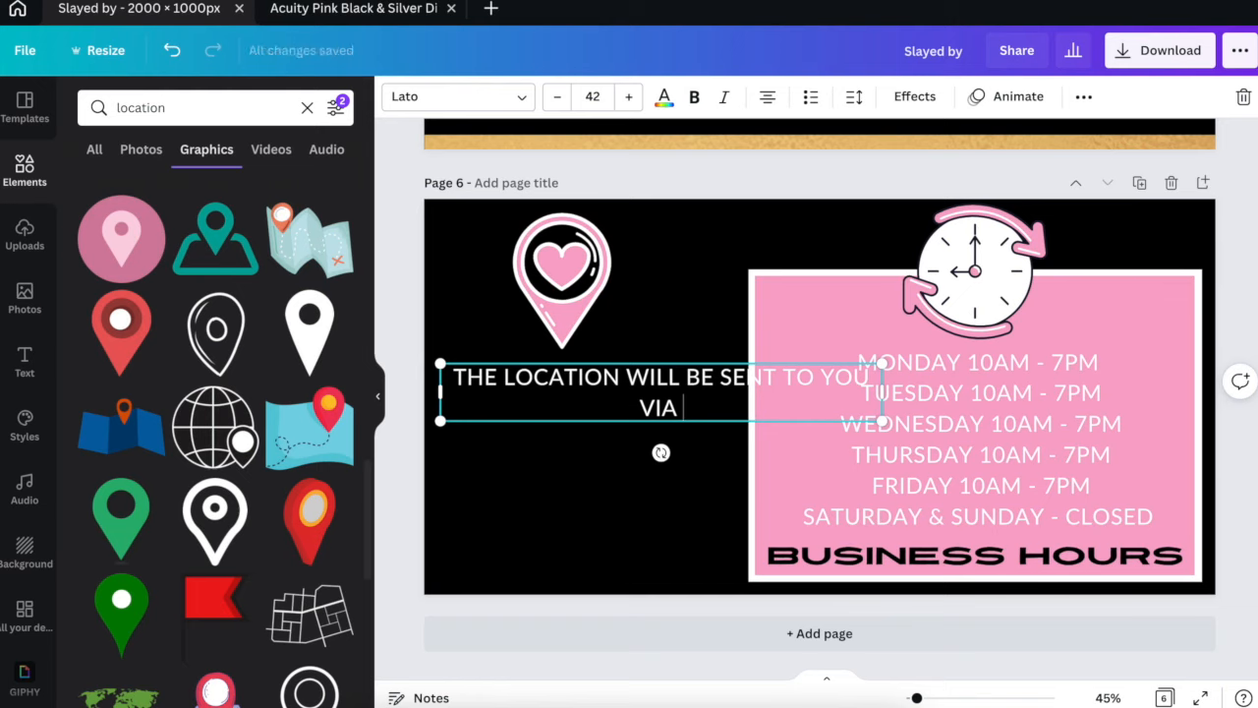
text( TEXT 24 HOURS BEFO)
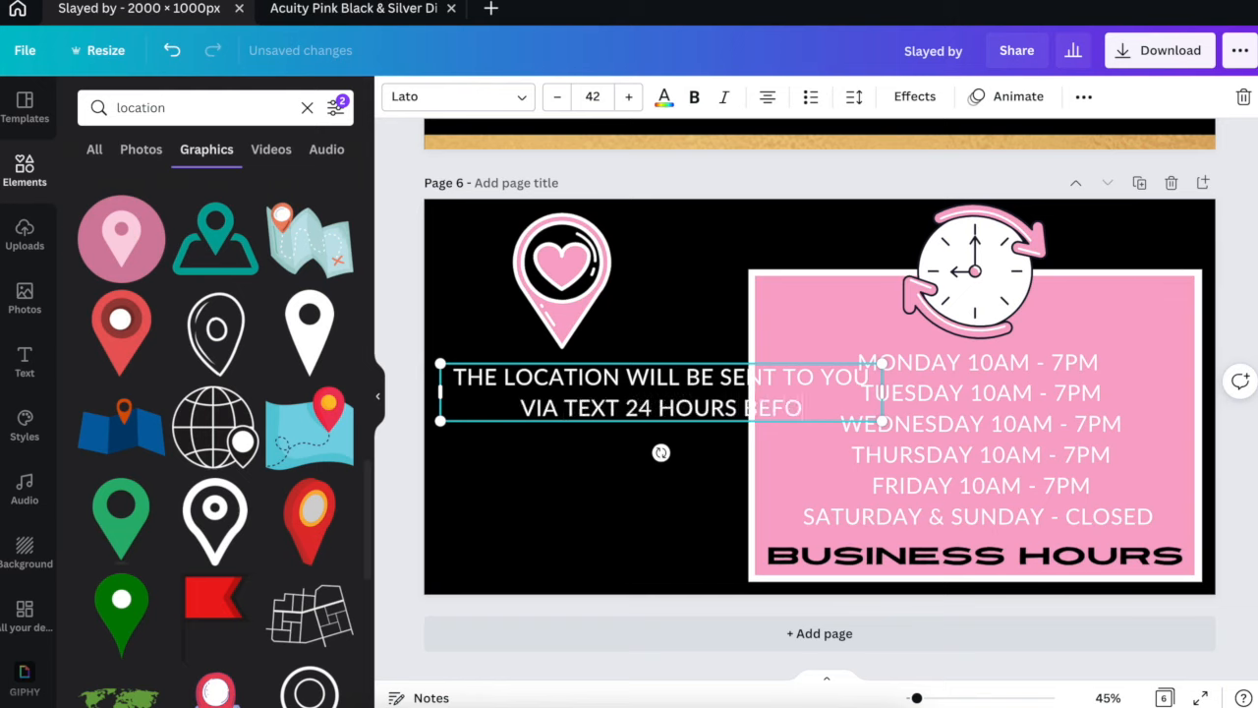
text(RE YOUR APPOINTMENT)
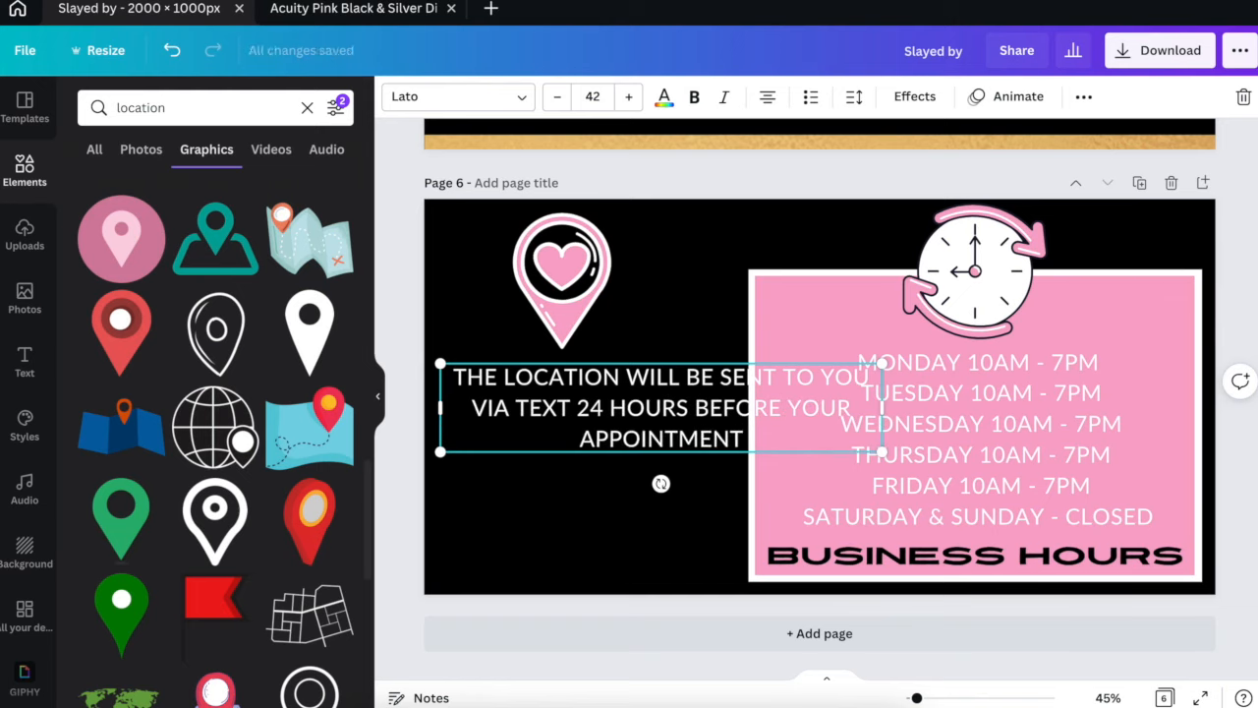
End the location text with a period, removing the started sentence "IF YOU HAVE QUESTIONS PLEASE TEXT".
text(. IF YOU)
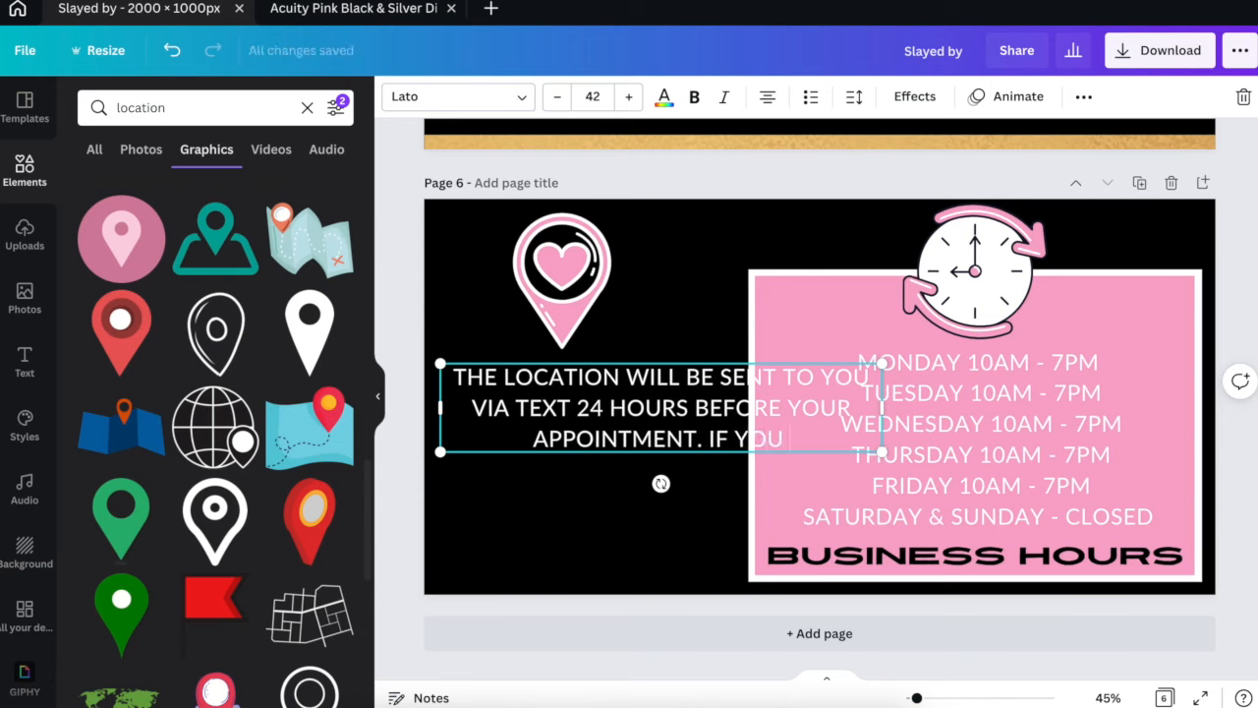
text( HAVE QUESTIONS)
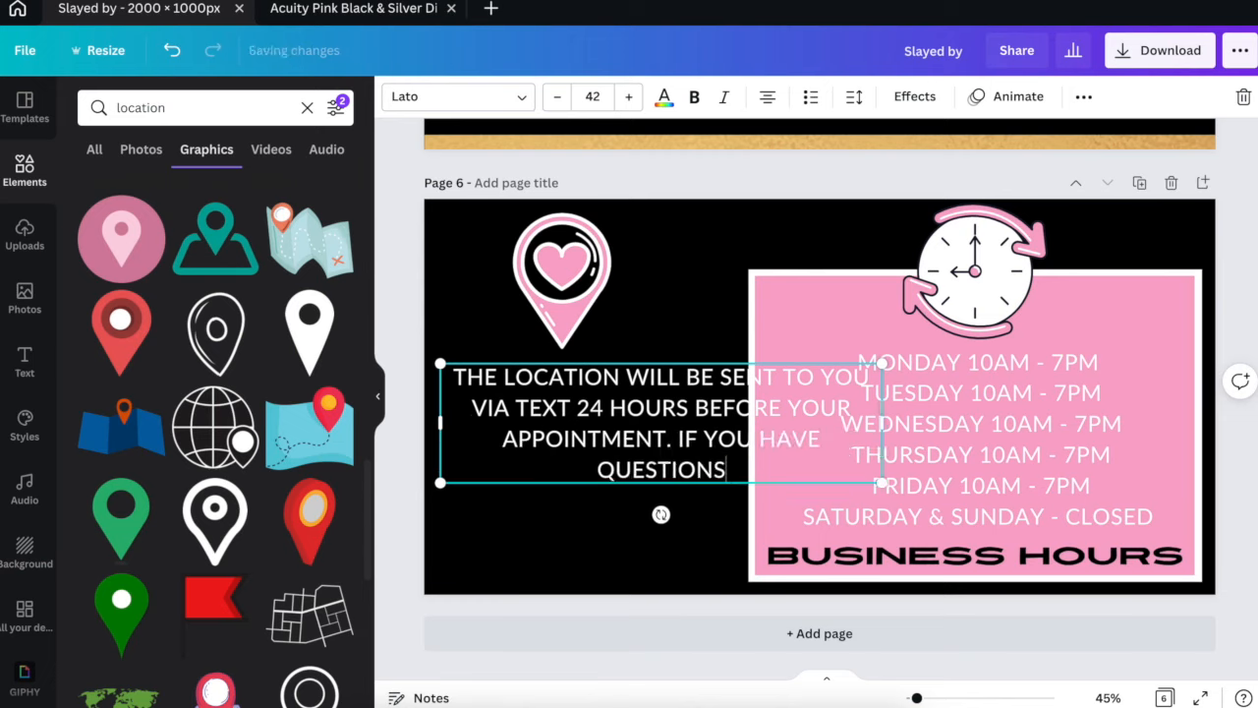
text( PLEASE TEXT)
key(BackSpace)
key(BackSpace)
key(BackSpace)
key(BackSpace)
key(BackSpace)
key(BackSpace)
key(BackSpace)
key(BackSpace)
key(BackSpace)
key(BackSpace)
key(BackSpace)
key(BackSpace)
Narrow the location text box to fit left of the pink panel and centre the pin above it.
drag(882, 408, 711, 407)
drag(576, 298, 586, 298)
click(629, 430)
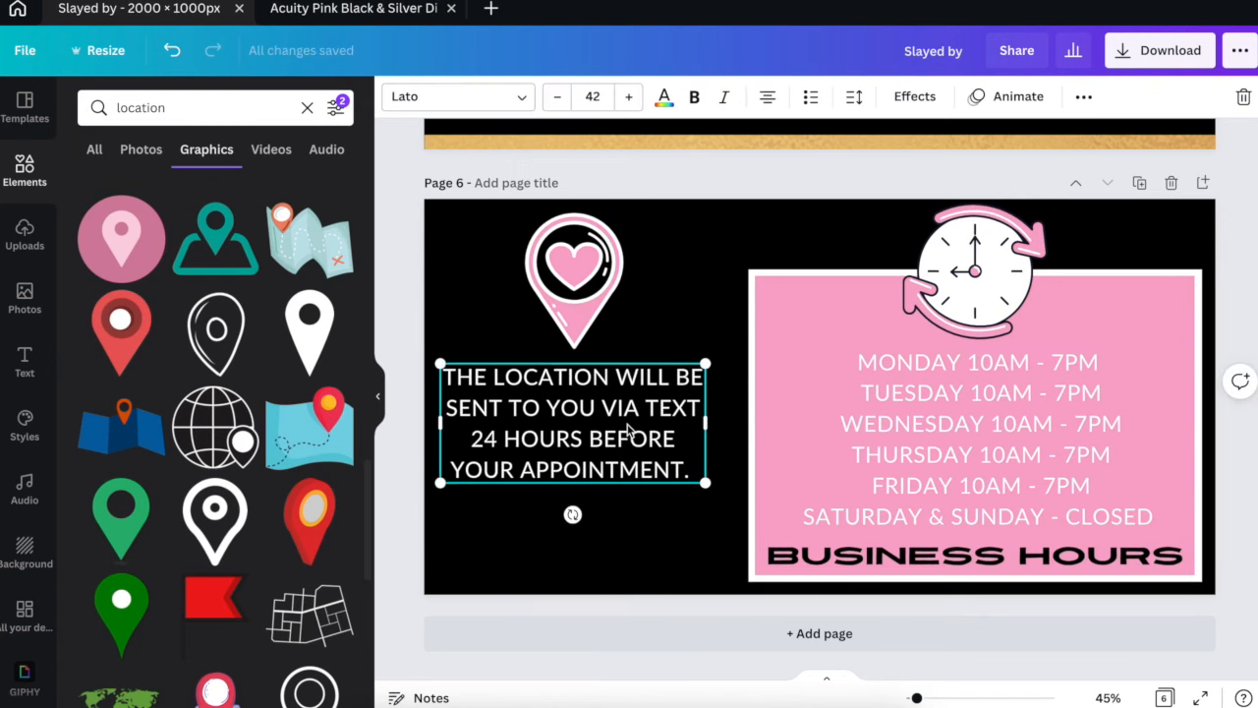
Enlarge the location text to size 43 and rearrange it so the heart pin sits below the text.
drag(706, 484, 676, 570)
mouse_move(597, 449)
mouse_down()
mouse_move(597, 501)
mouse_move(603, 450)
mouse_up()
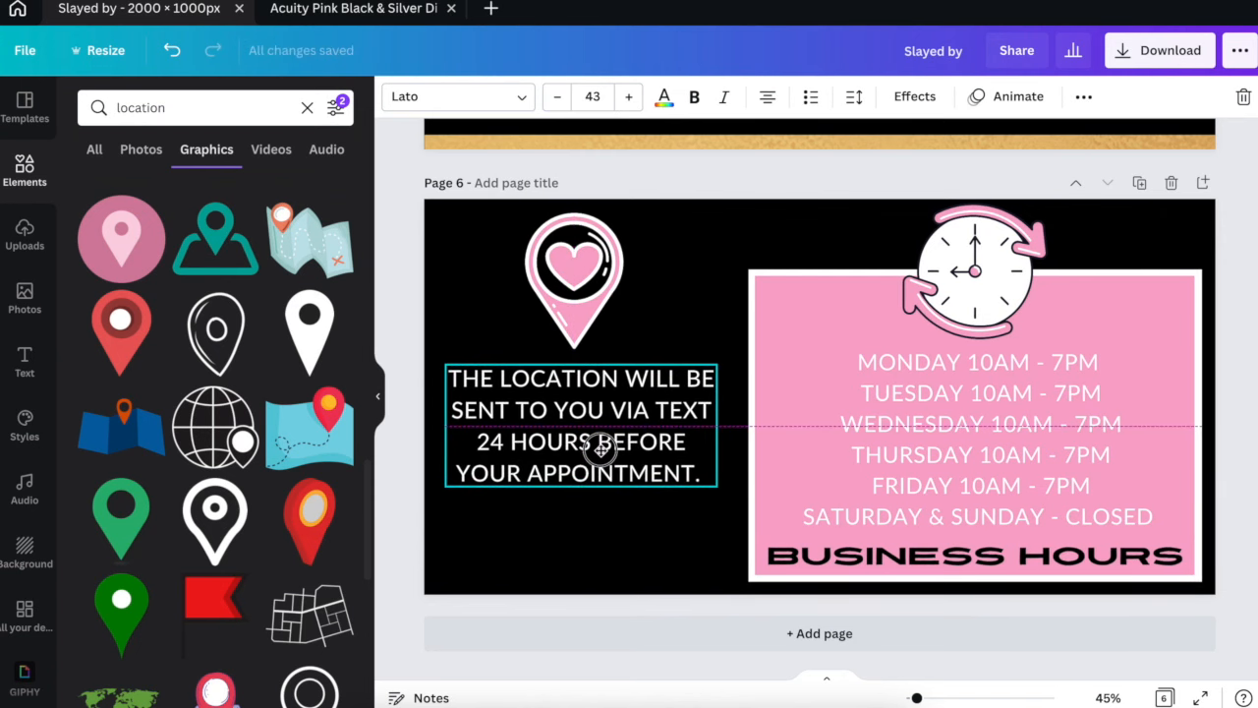
drag(594, 326, 597, 532)
drag(608, 390, 611, 330)
Duplicate the BUSINESS HOURS heading as a light pink "LOCATION" heading above the location text.
click(852, 558)
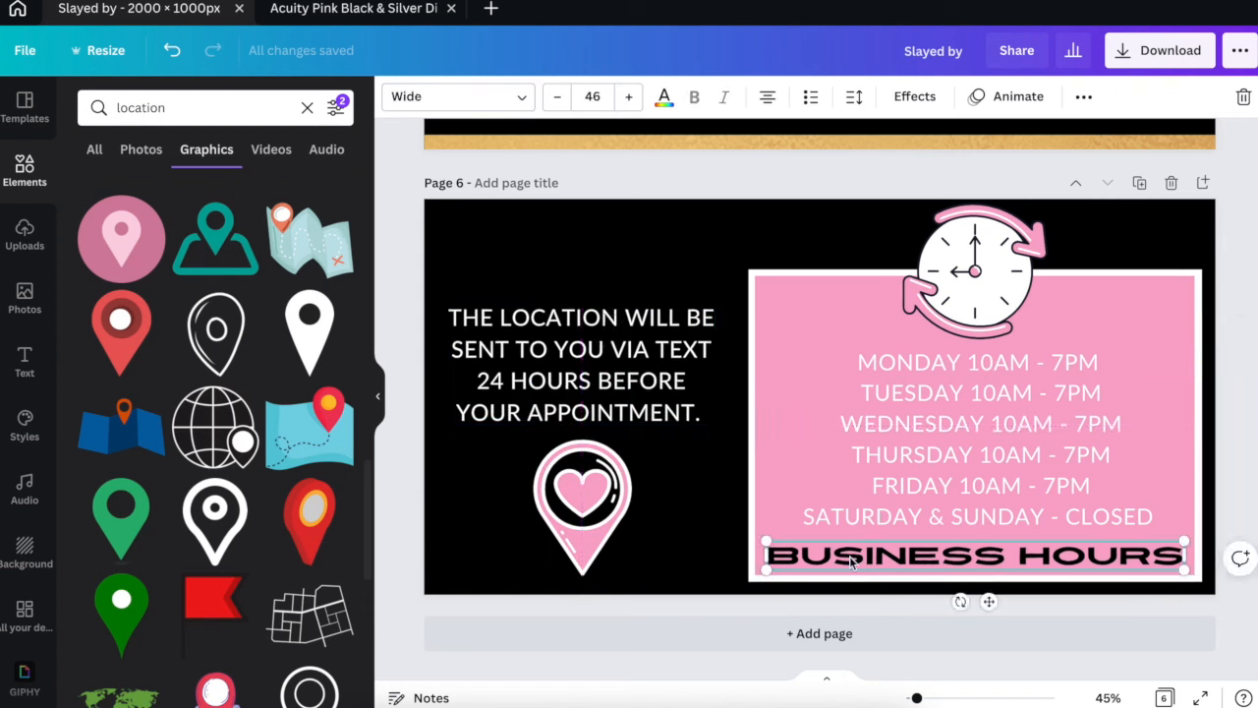
click(511, 255)
click(664, 96)
click(287, 188)
text(LOCATION)
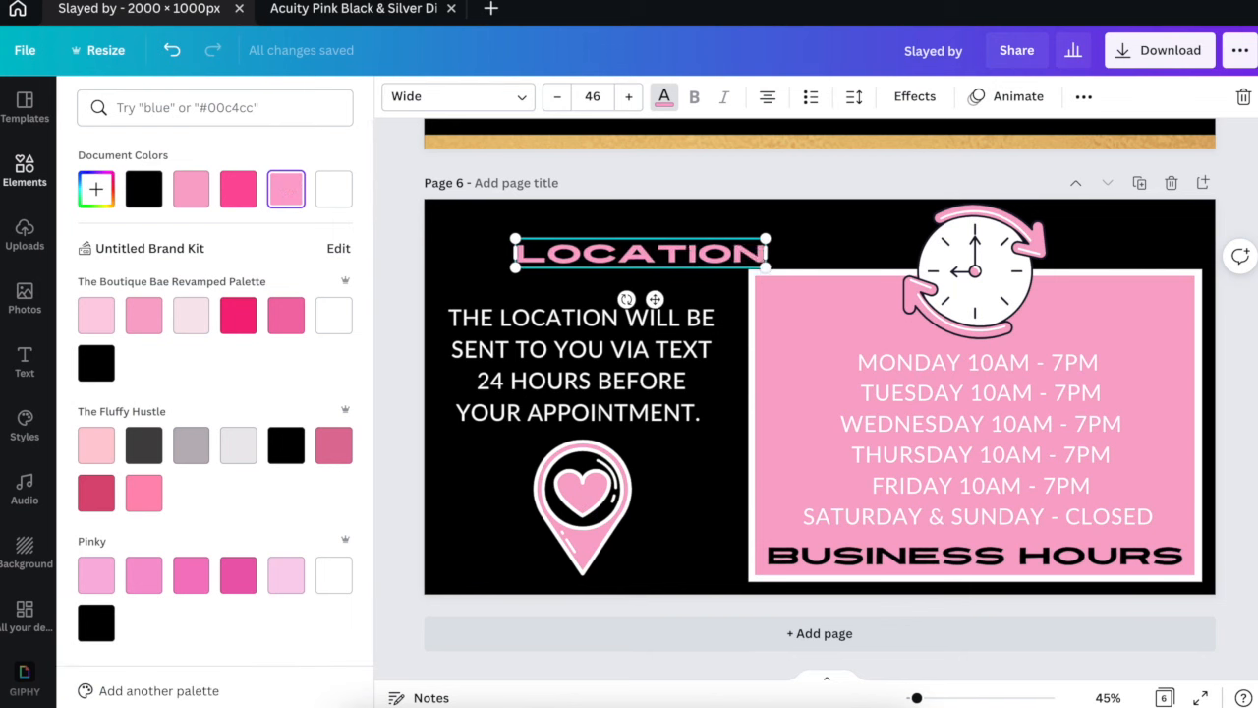
click(637, 277)
drag(637, 290, 600, 297)
click(526, 205)
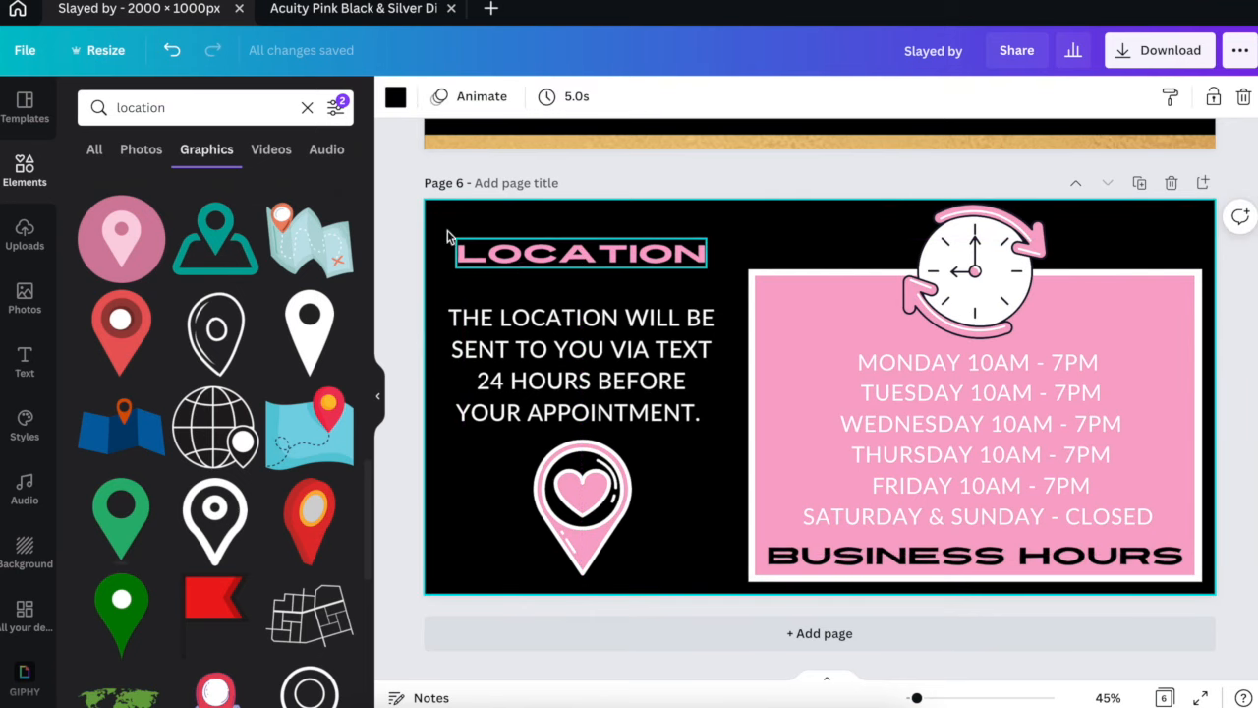
Select all of page 6's content, scale it down slightly together and recentre it on the page.
drag(430, 215, 1151, 553)
drag(1109, 499, 1116, 518)
click(962, 184)
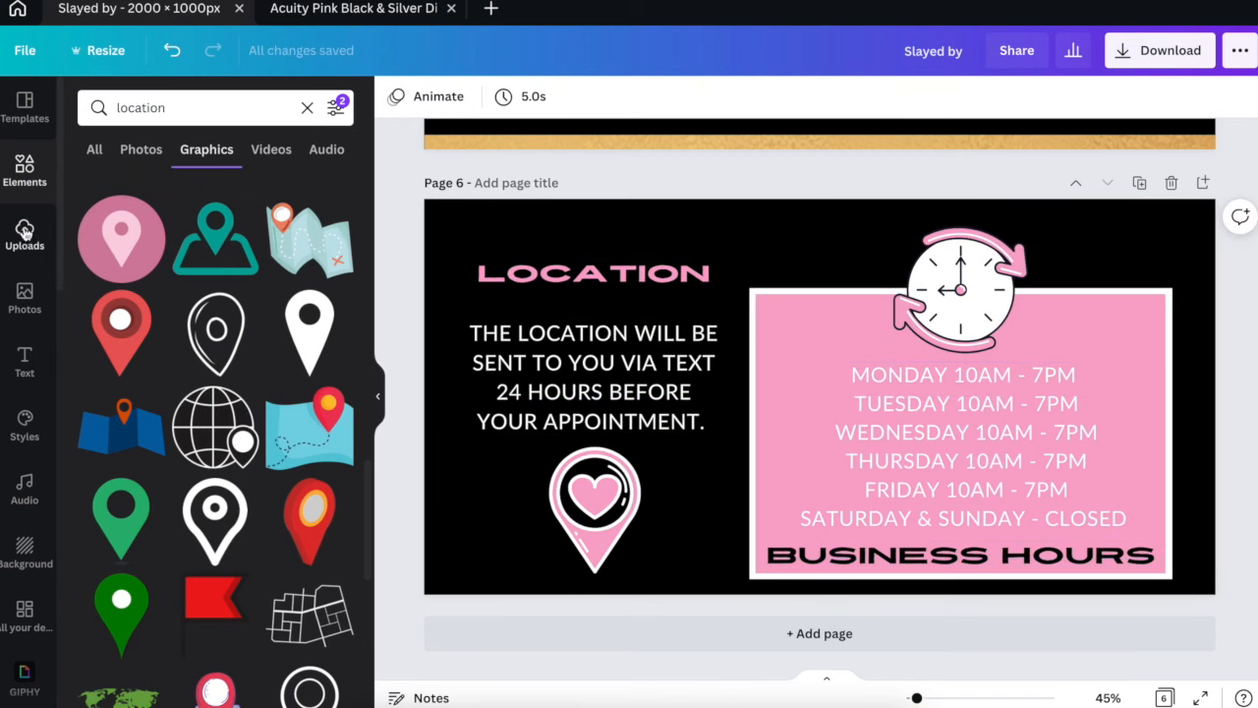
Add the recently used gold texture to page 6, move it to the page's upper right corner and send it to the back.
click(307, 107)
click(267, 253)
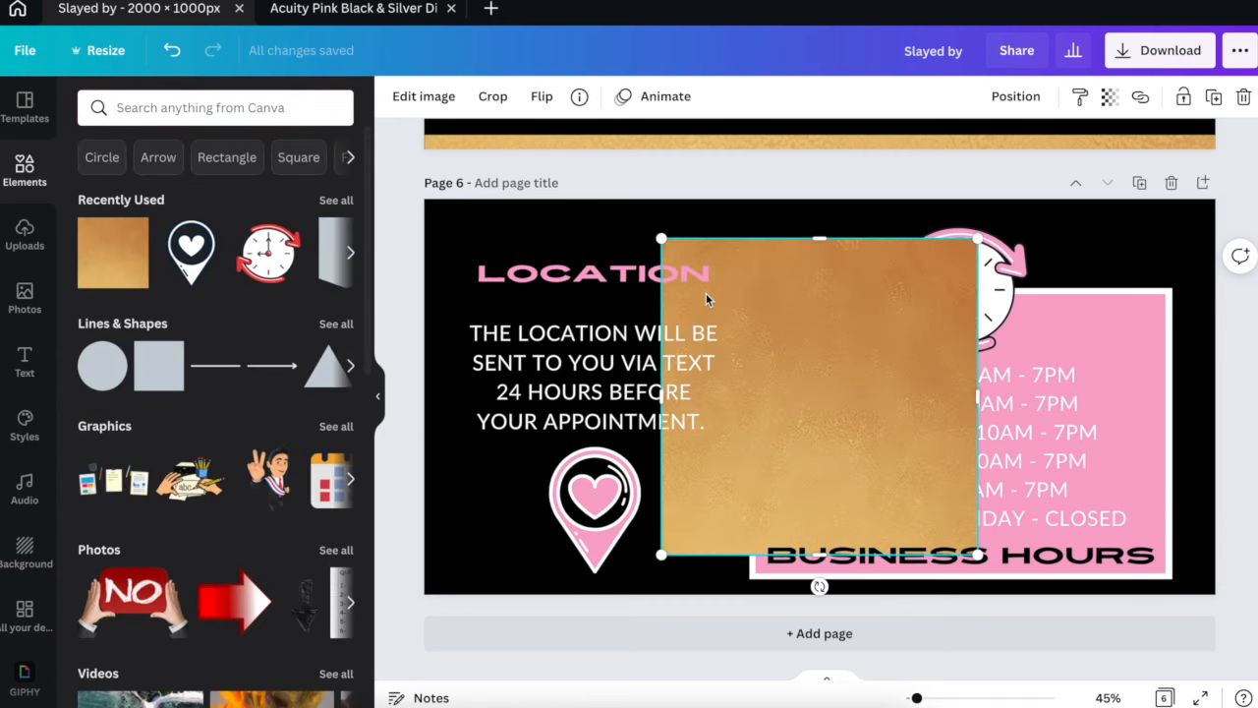
drag(891, 334, 1208, 252)
mouse_move(1173, 324)
mouse_down()
mouse_move(1174, 261)
mouse_move(1161, 306)
mouse_up()
click(1015, 96)
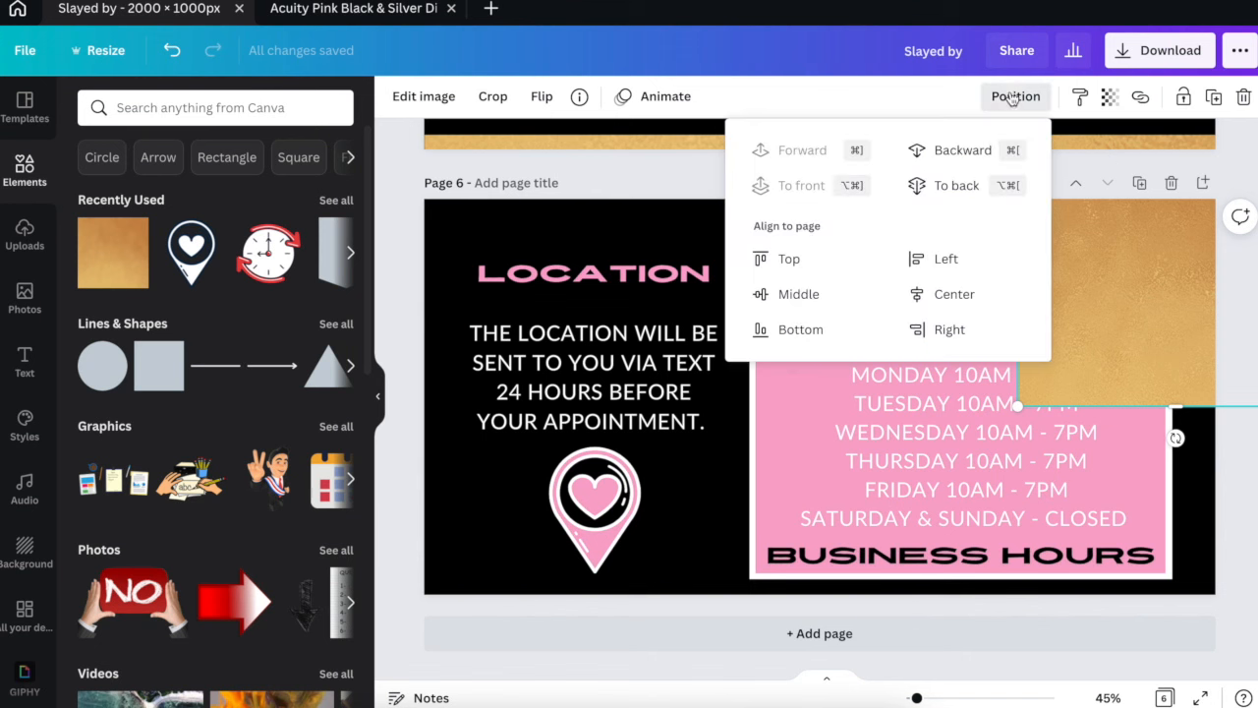
click(957, 184)
click(1247, 502)
Position and crop the gold texture so it peeks out as a narrow accent behind the pink panel's upper right corner.
drag(1141, 241, 1003, 407)
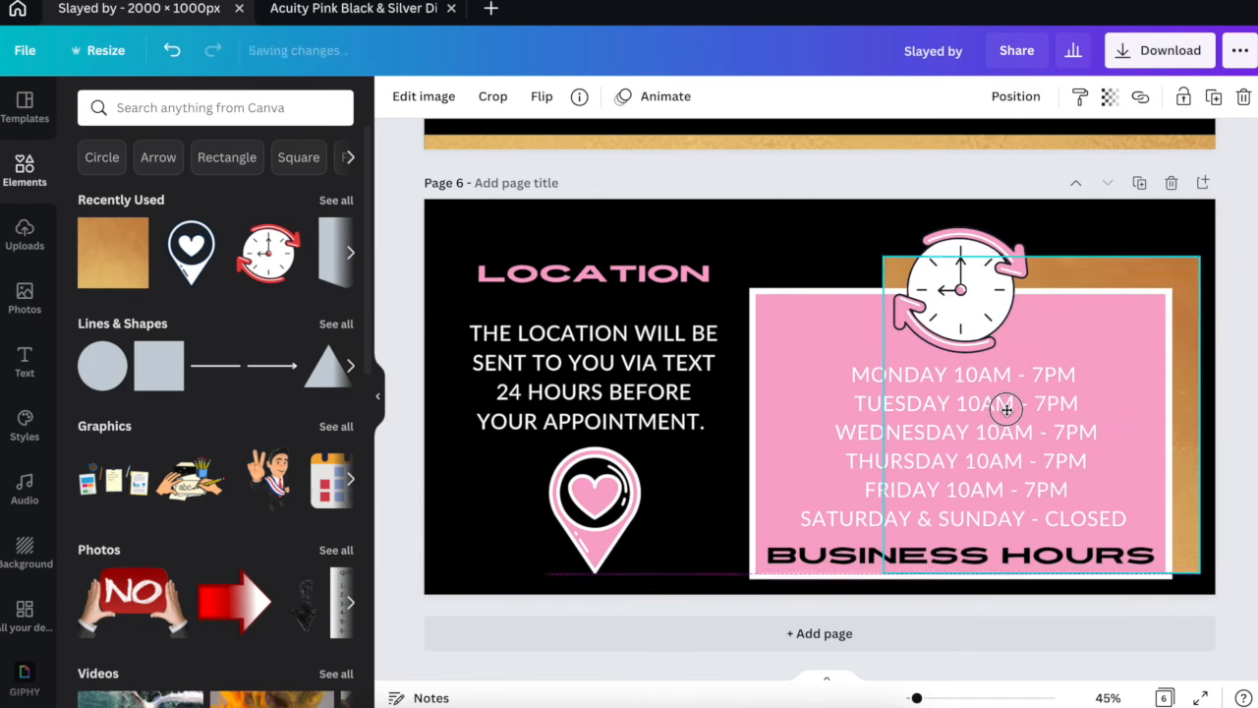
drag(889, 417, 1067, 417)
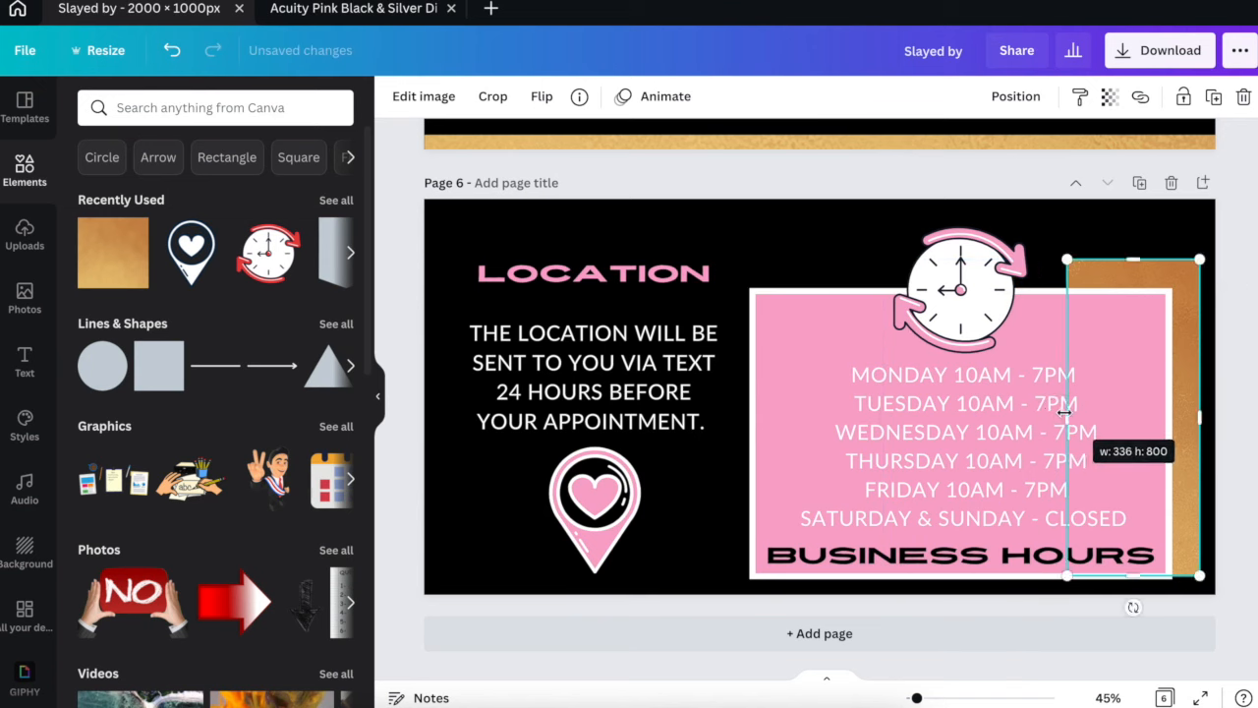
drag(1133, 260, 1133, 282)
drag(1199, 423, 1187, 423)
drag(1132, 571, 1145, 436)
click(1041, 273)
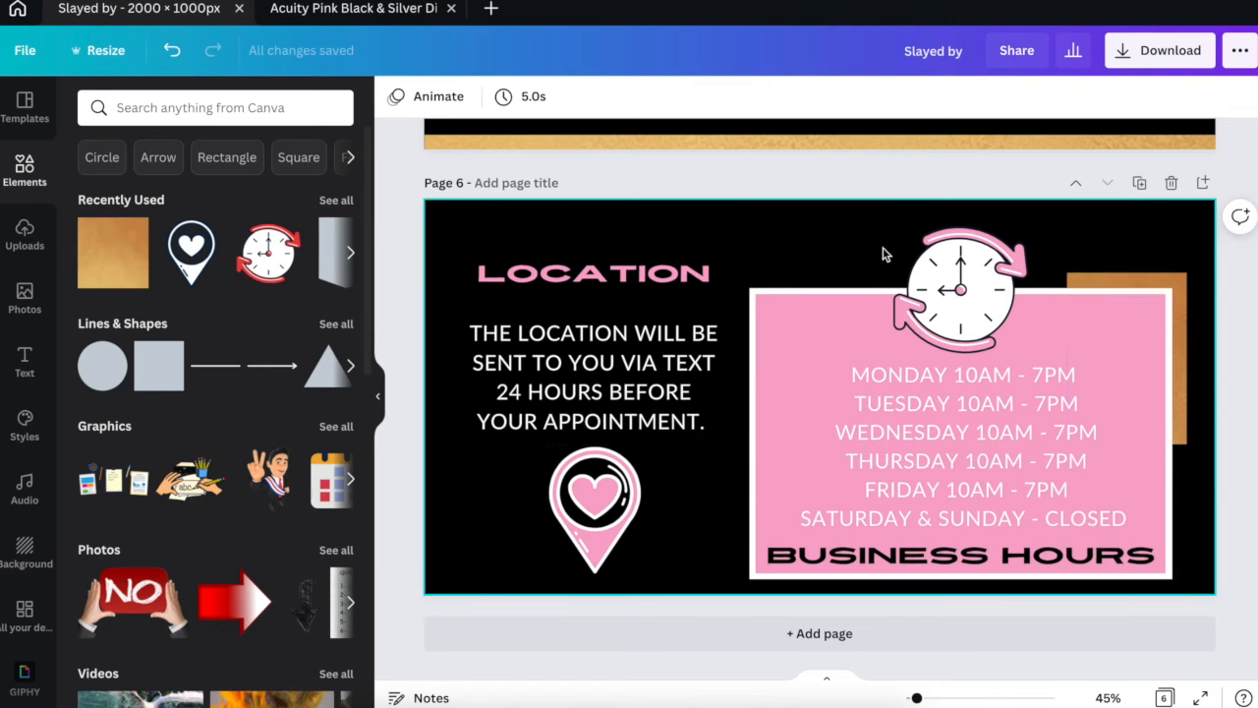
Duplicate the gold texture, place the copy at the pink business hours panel's lower left corner and send it to the back.
click(1168, 282)
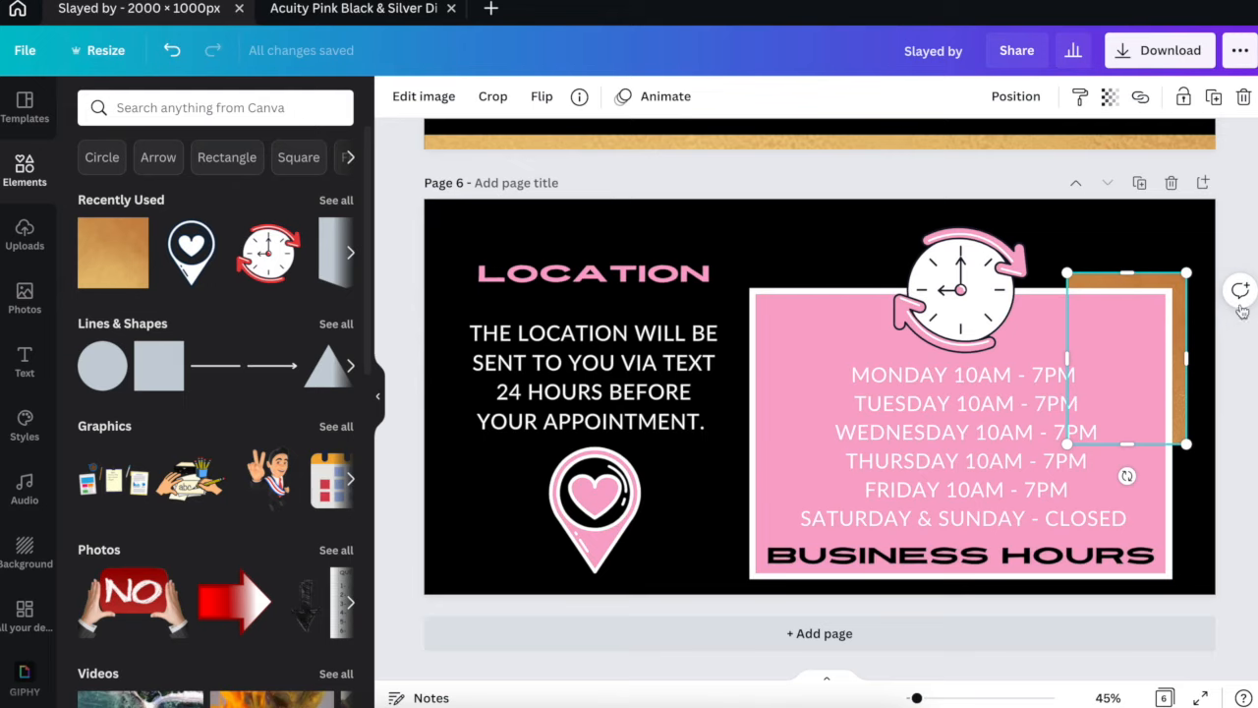
drag(1186, 317, 813, 463)
click(1016, 95)
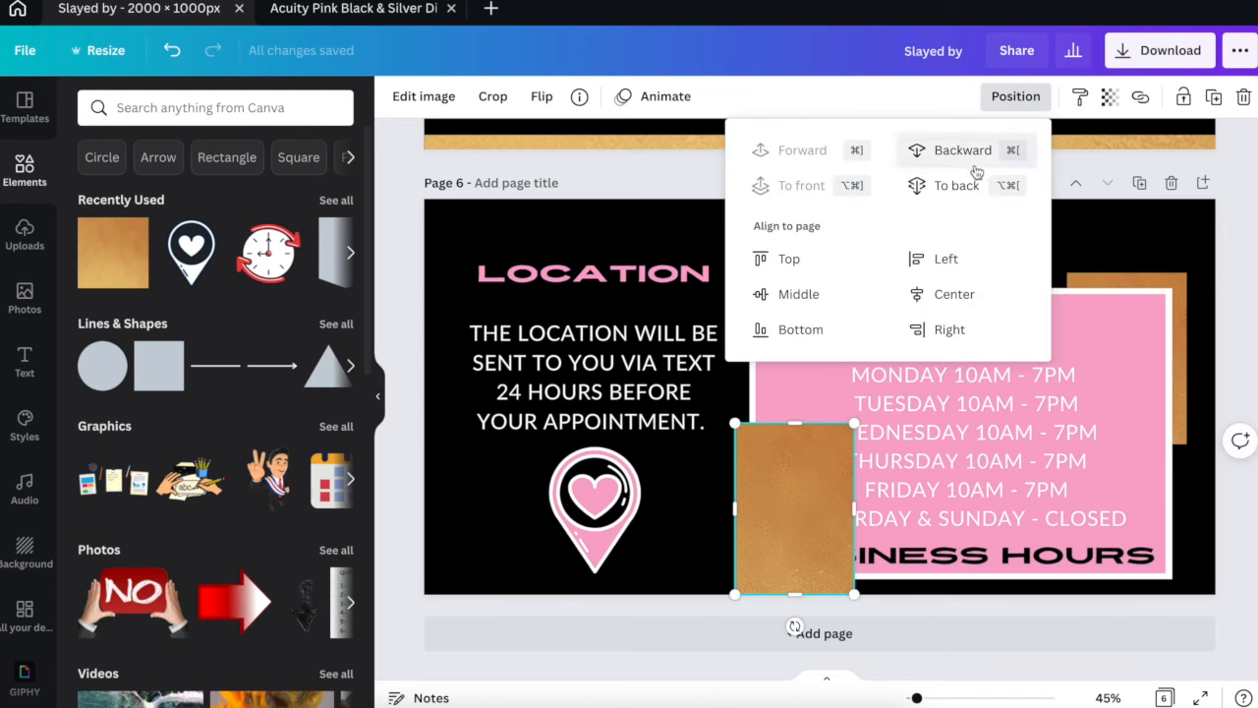
click(966, 185)
key(Escape)
key(Escape)
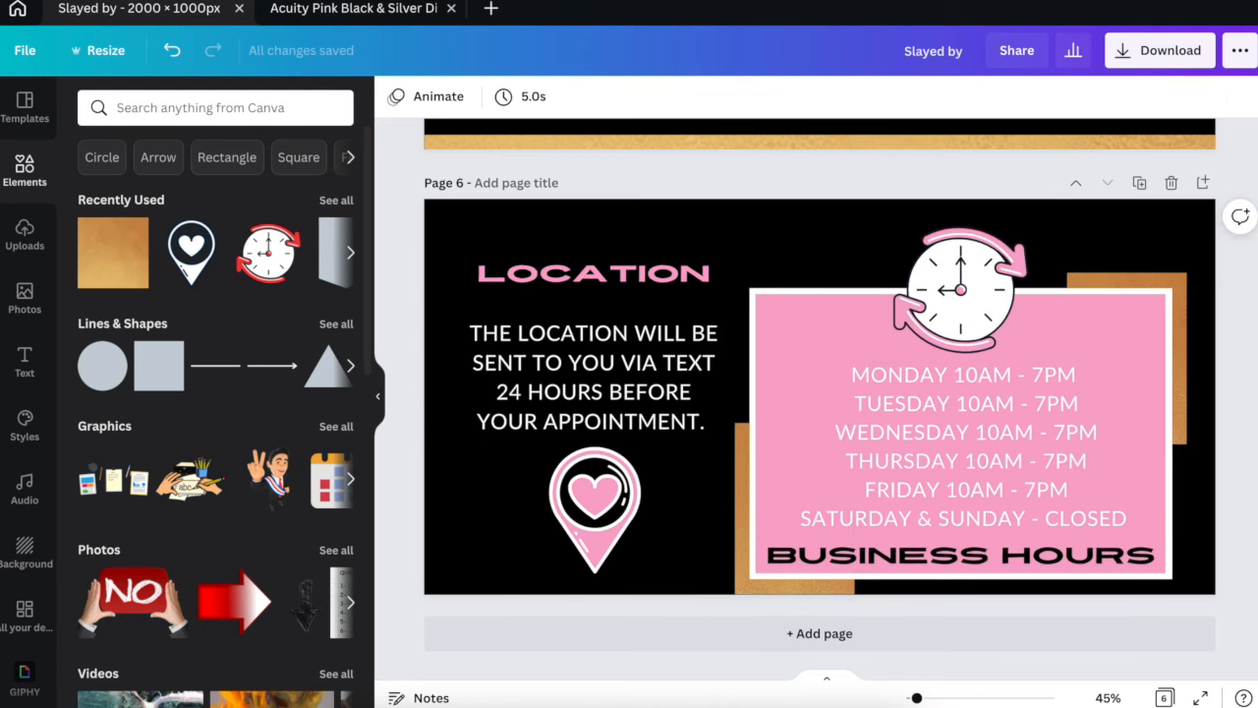
Select the whole business hours group with its clock and gold accents and shift it slightly up and to the right.
drag(744, 241, 1190, 580)
mouse_move(1127, 522)
mouse_down()
mouse_move(1132, 495)
mouse_move(1140, 505)
mouse_up()
click(1247, 476)
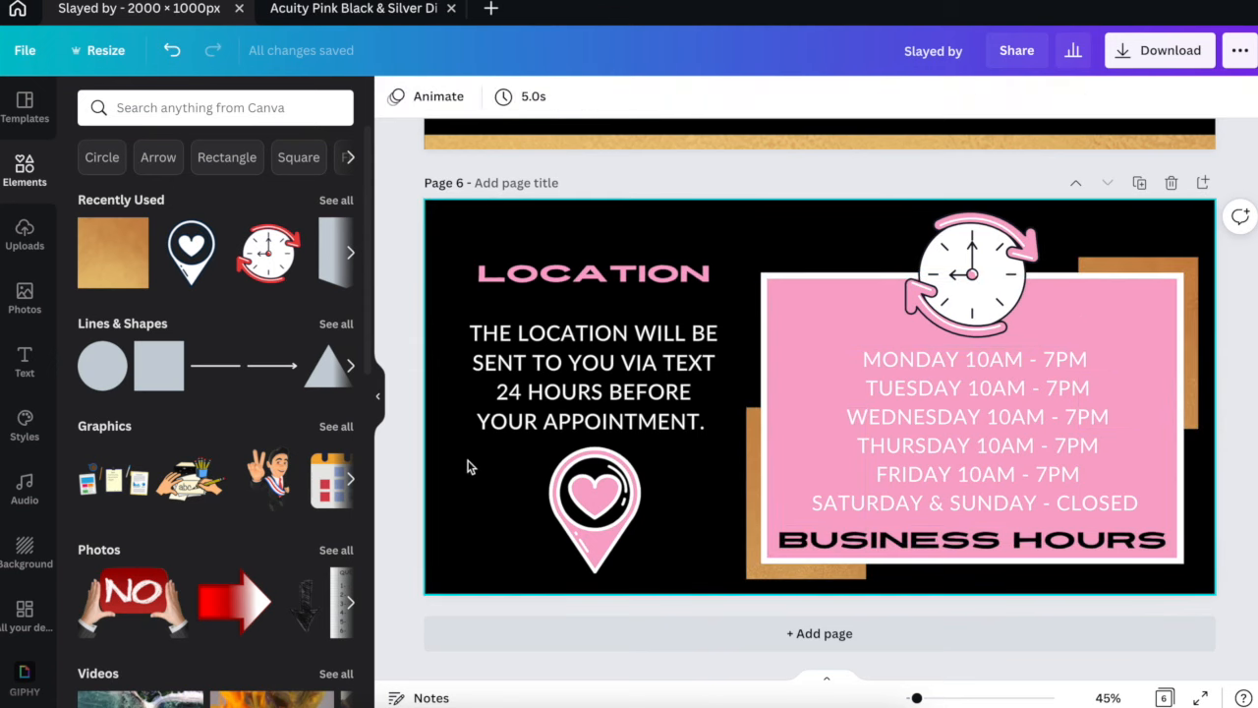
Add page 7 and place a pink rectangle on it as a thin full-width band along the page's top edge.
click(498, 636)
scroll(496, 629, up, 3)
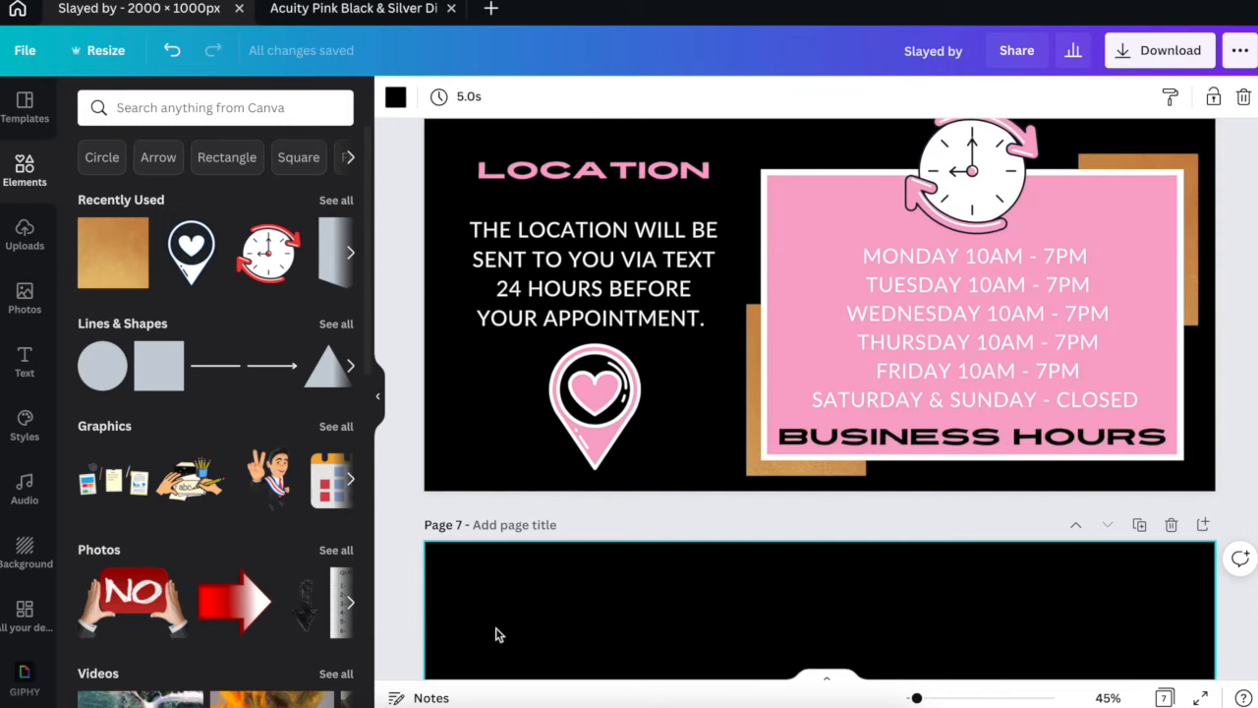
scroll(497, 629, down, 2)
scroll(421, 494, up, 10)
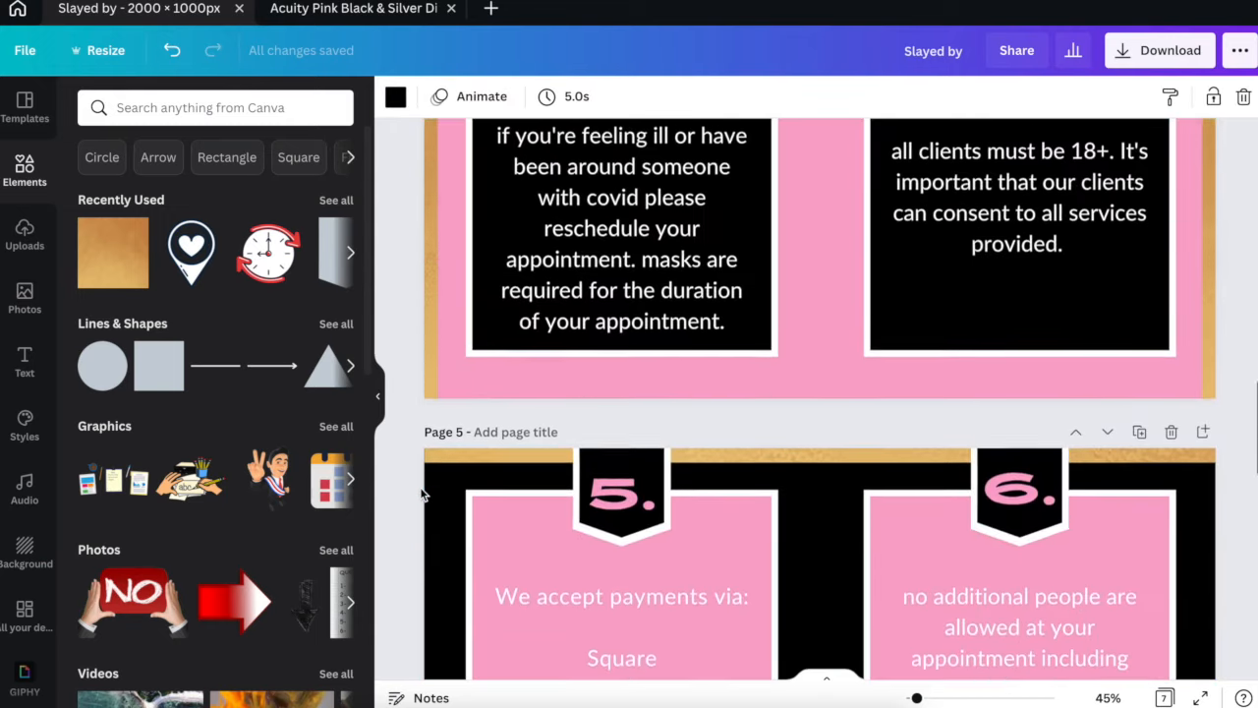
scroll(422, 492, down, 10)
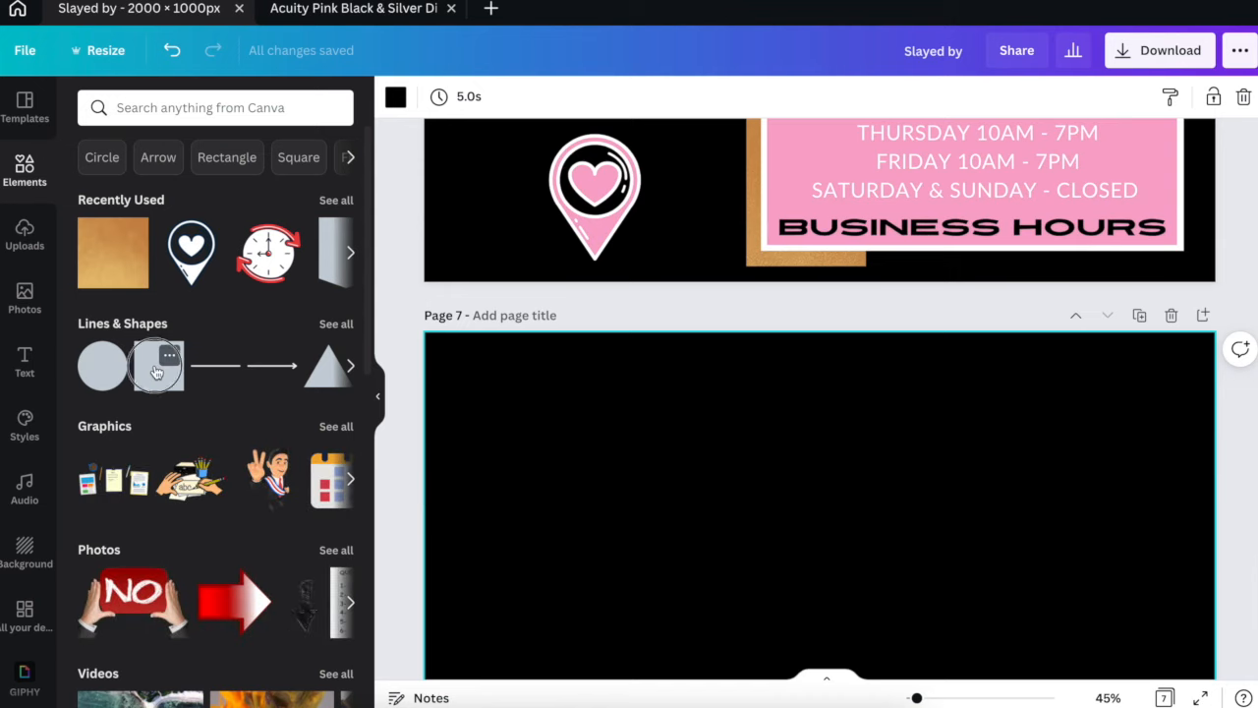
click(157, 371)
drag(803, 501, 520, 404)
drag(643, 441, 1216, 435)
drag(817, 548, 822, 388)
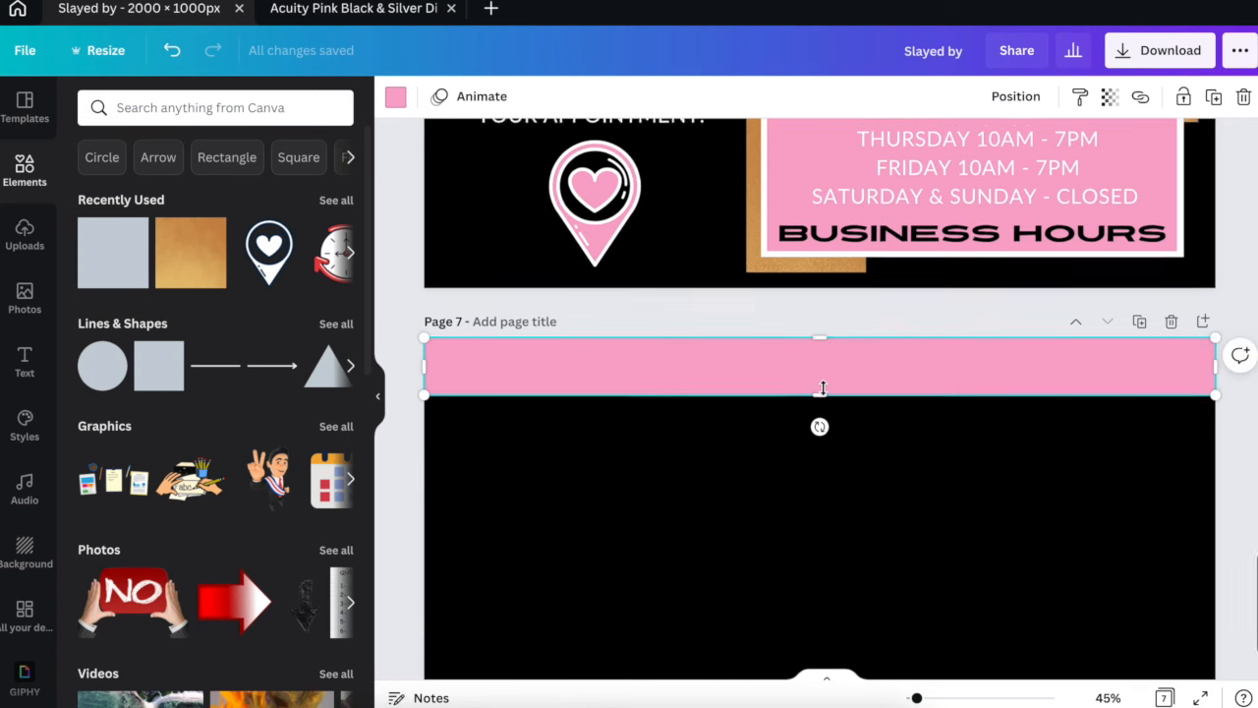
Copy the BUSINESS HOURS heading from page 6 and select page 7's pink band as the destination.
scroll(826, 393, up, 3)
click(850, 557)
scroll(837, 562, down, 2)
click(718, 490)
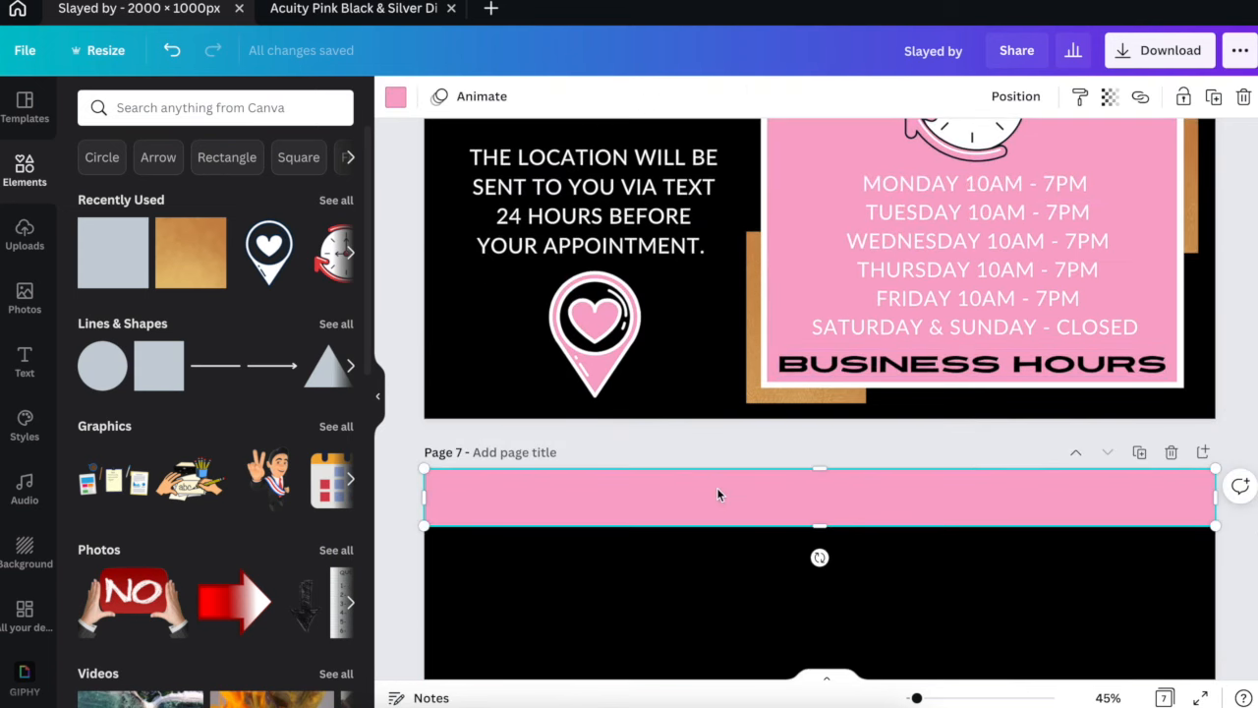
key(super+v)
key(BackSpace)
click(660, 510)
key(super+v)
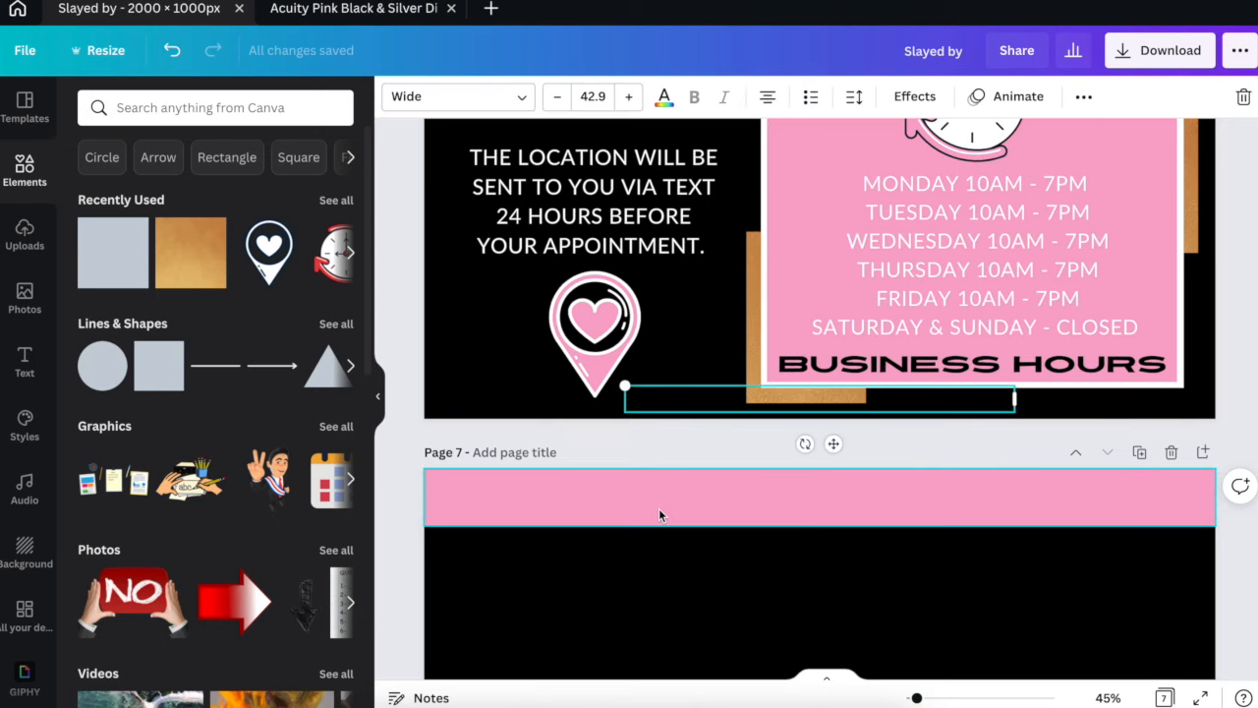
key(BackSpace)
Paste the heading onto page 7's pink band and replace its text with "I'M HERE TO HELP PLEASE TEXT", the phone number and "WITH QUESTIONS".
scroll(660, 514, down, 2)
click(590, 281)
key(super+v)
drag(987, 640, 758, 306)
double_click(737, 268)
text(I'M HERE TO HELP PLEASE TEXT 999-999)
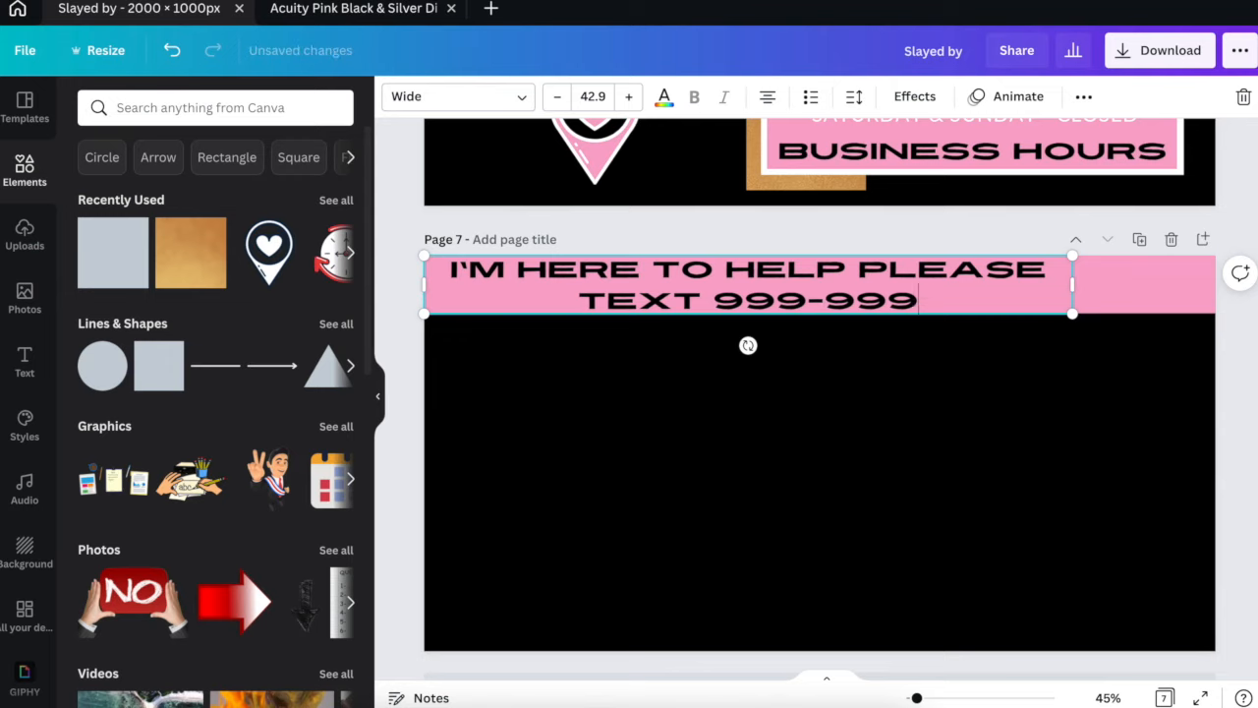
text(-9999 WI)
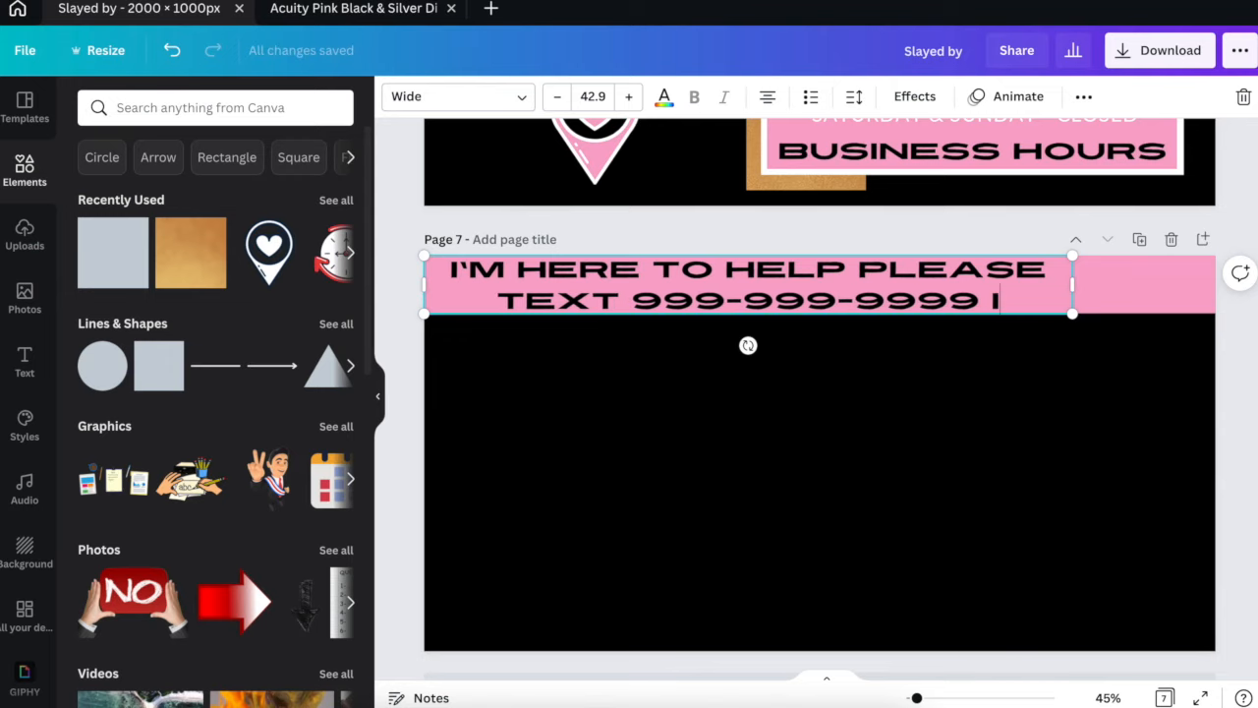
text(TH)
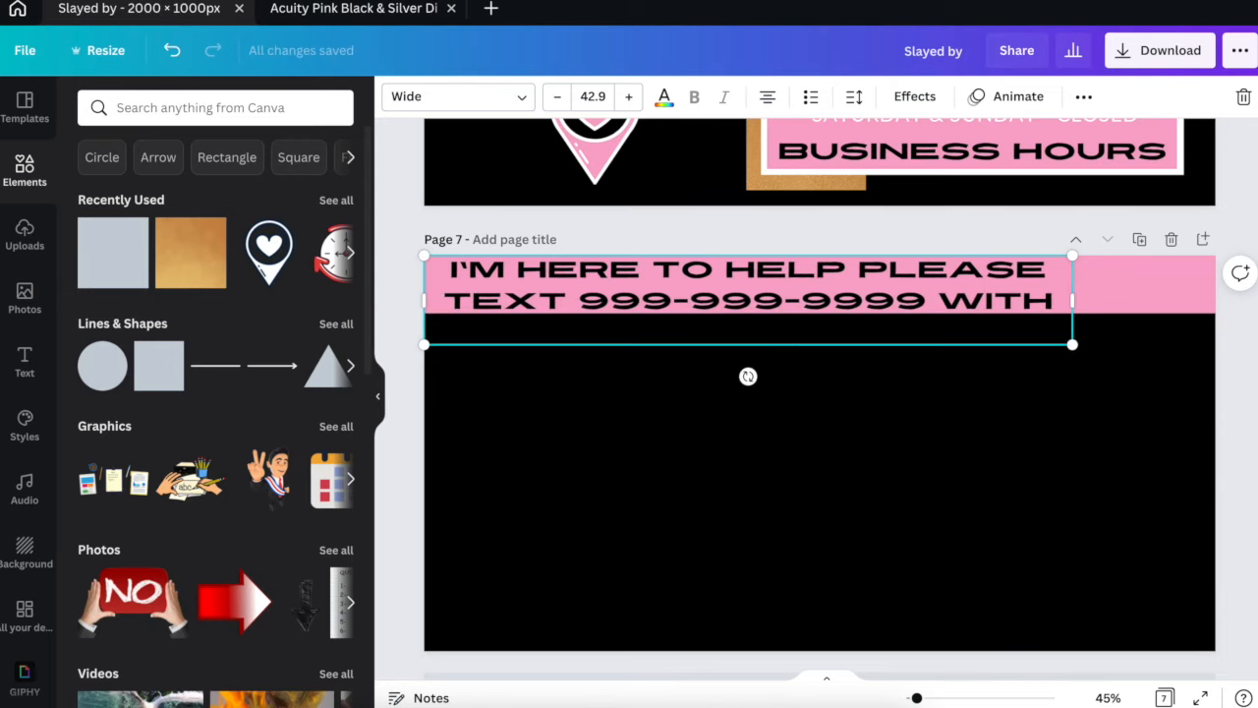
Widen the contact text to fit two lines, centre it horizontally on the pink band and set its line spacing to 1.
drag(1141, 298, 1177, 299)
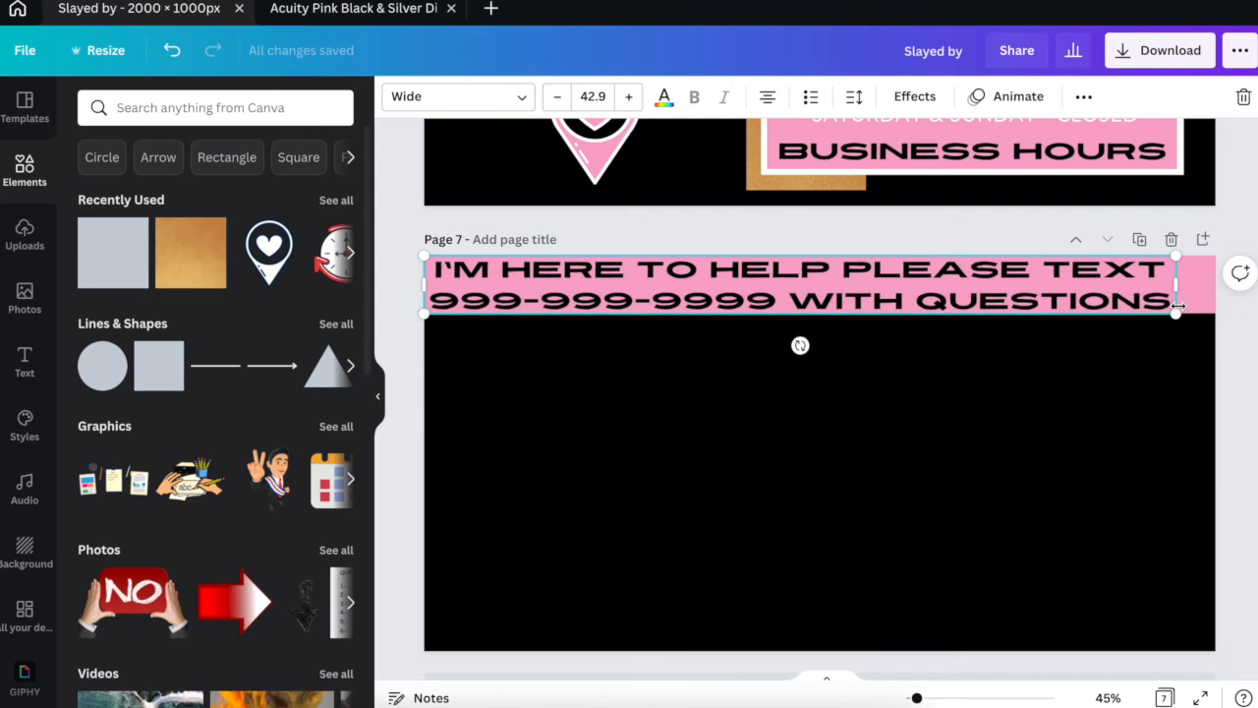
key(Escape)
click(722, 297)
drag(624, 272, 643, 272)
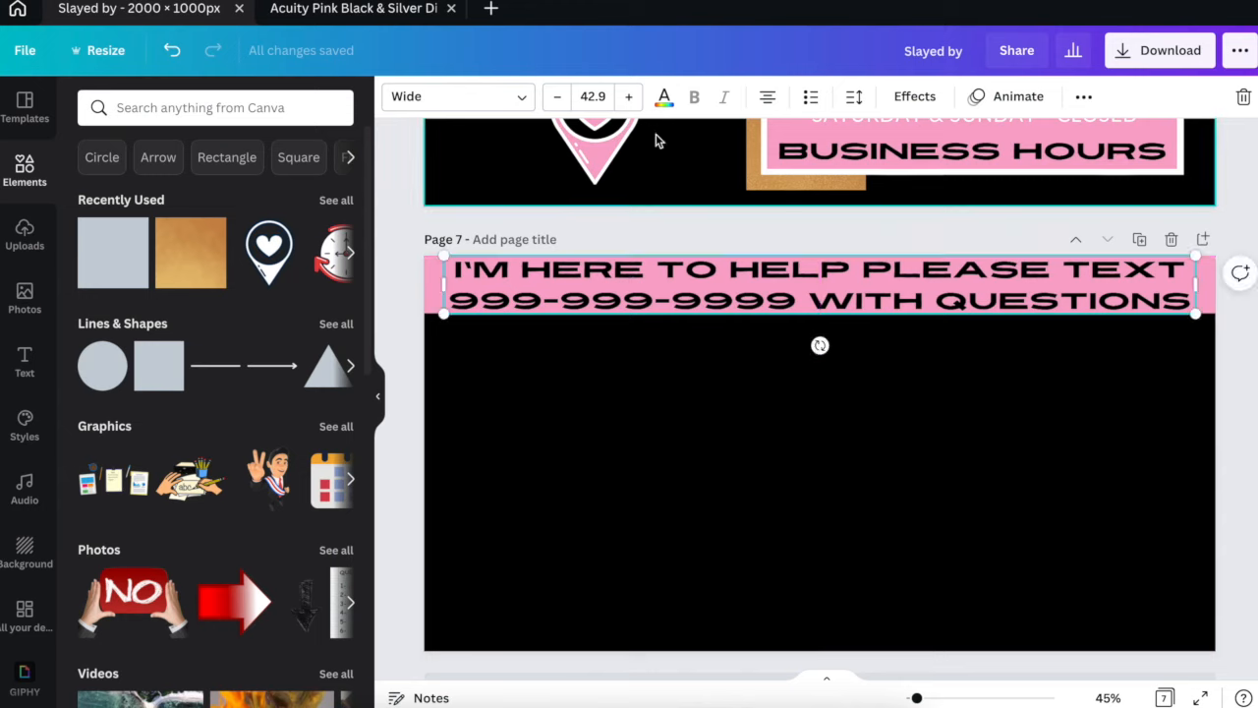
click(854, 97)
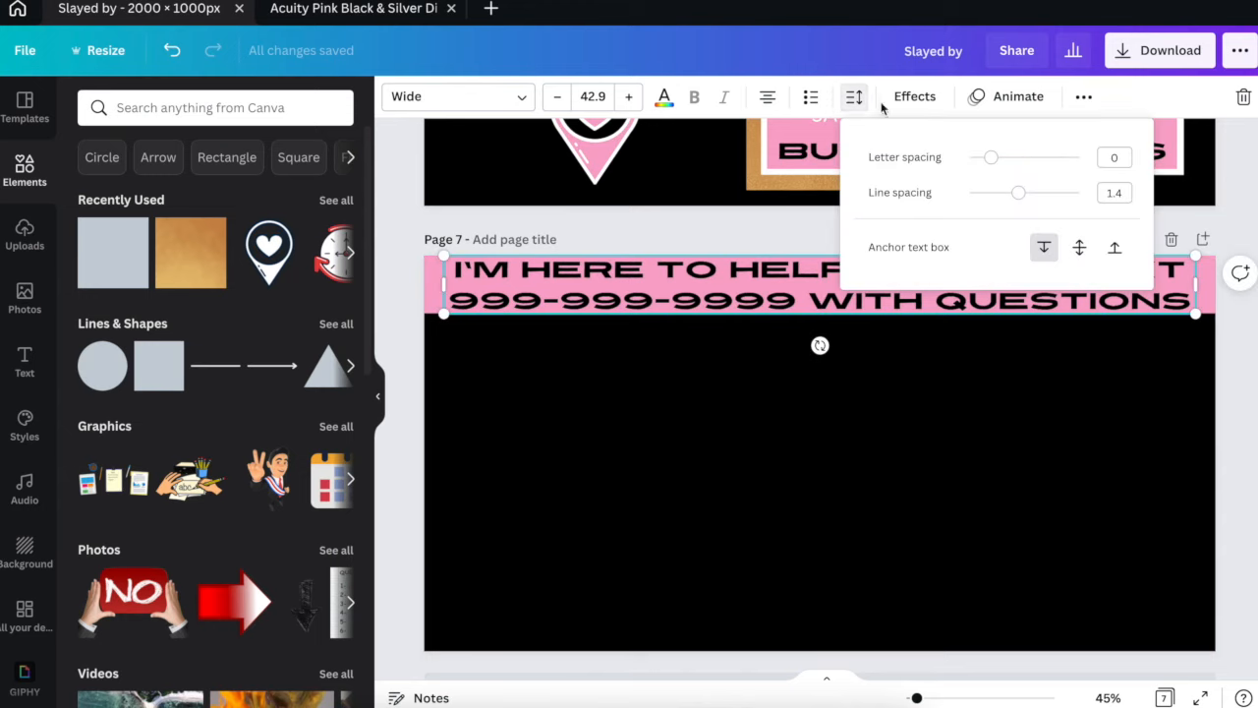
drag(1015, 193, 998, 193)
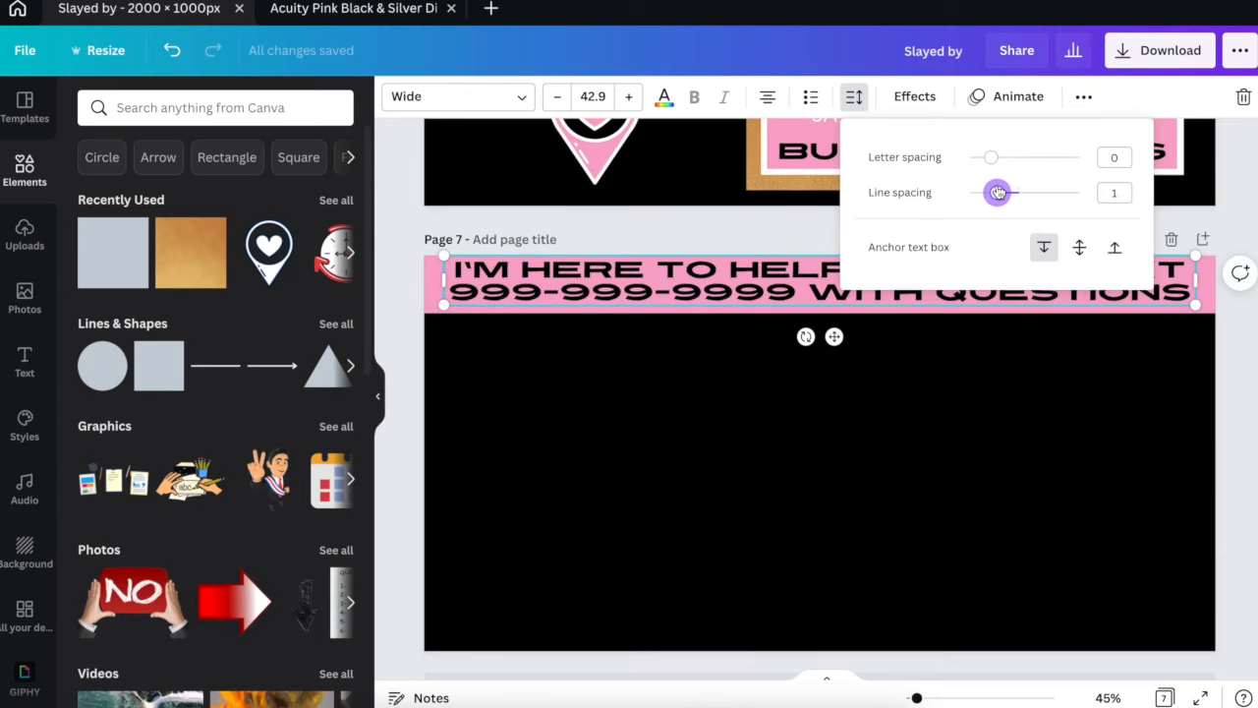
click(811, 303)
Colour the contact text's second line white and centre the text vertically within the pink band.
click(774, 288)
click(773, 288)
triple_click(744, 288)
click(745, 288)
drag(450, 290, 1128, 292)
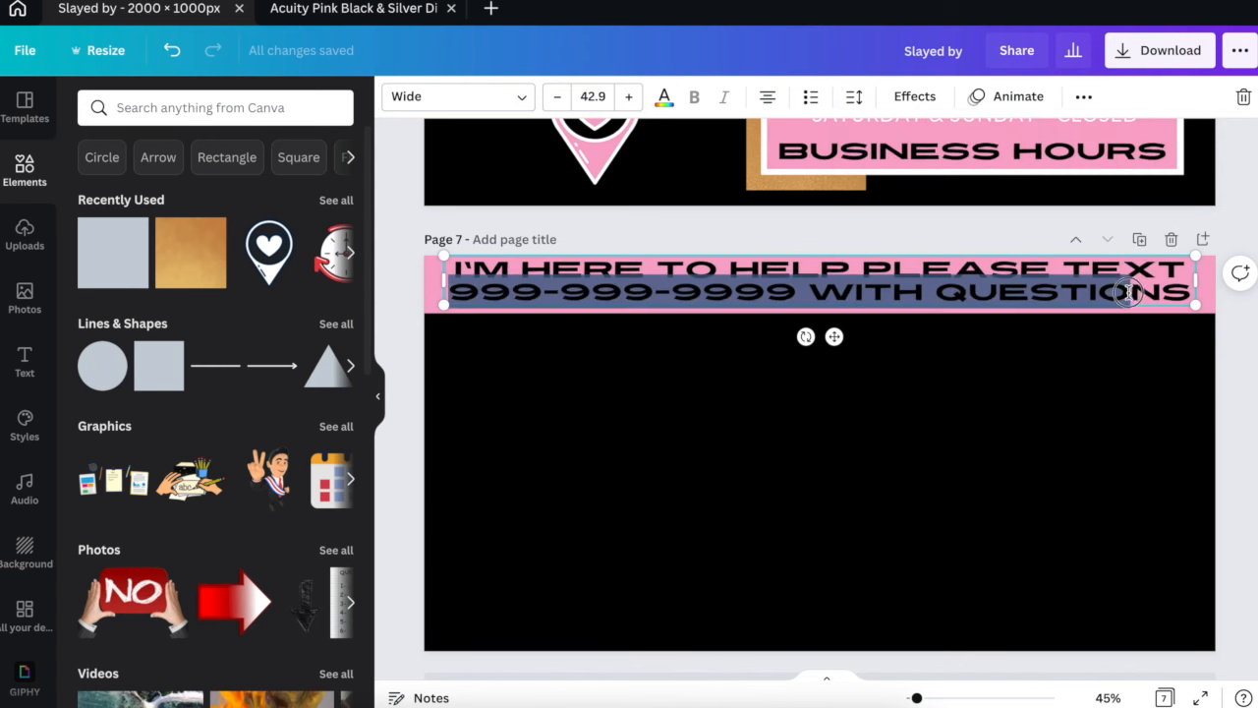
click(665, 96)
click(331, 189)
click(388, 271)
drag(600, 282, 600, 286)
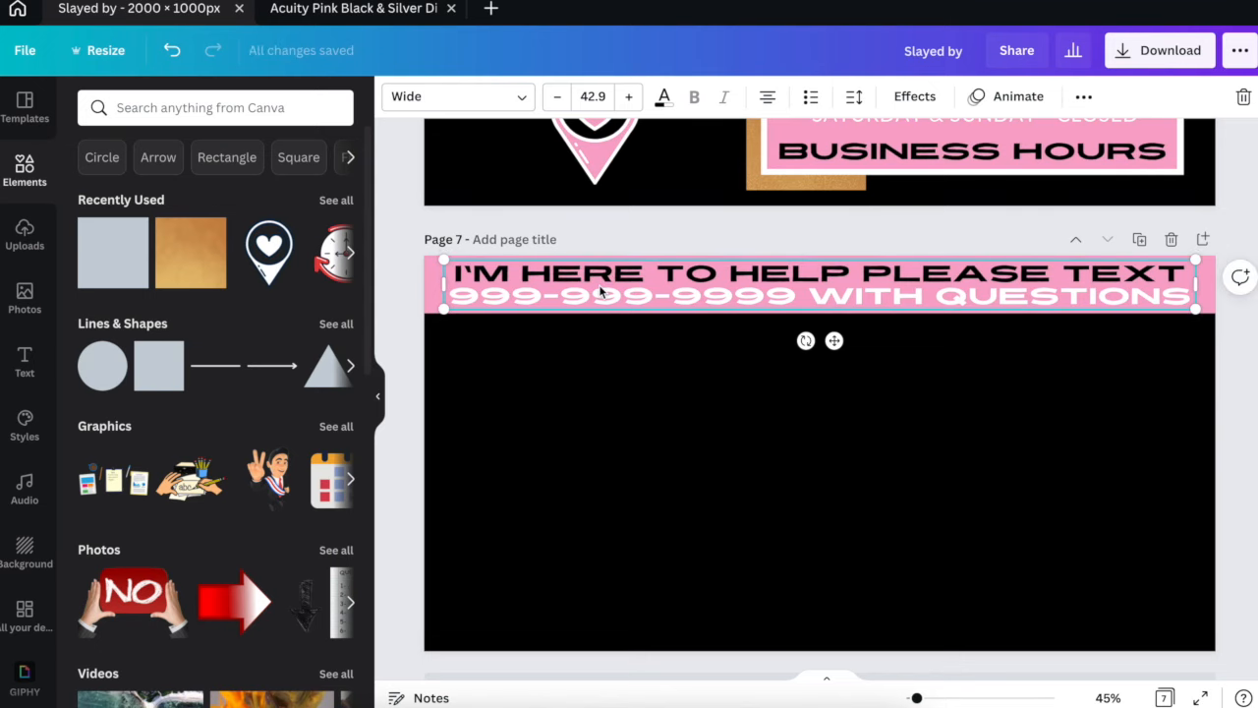
click(414, 275)
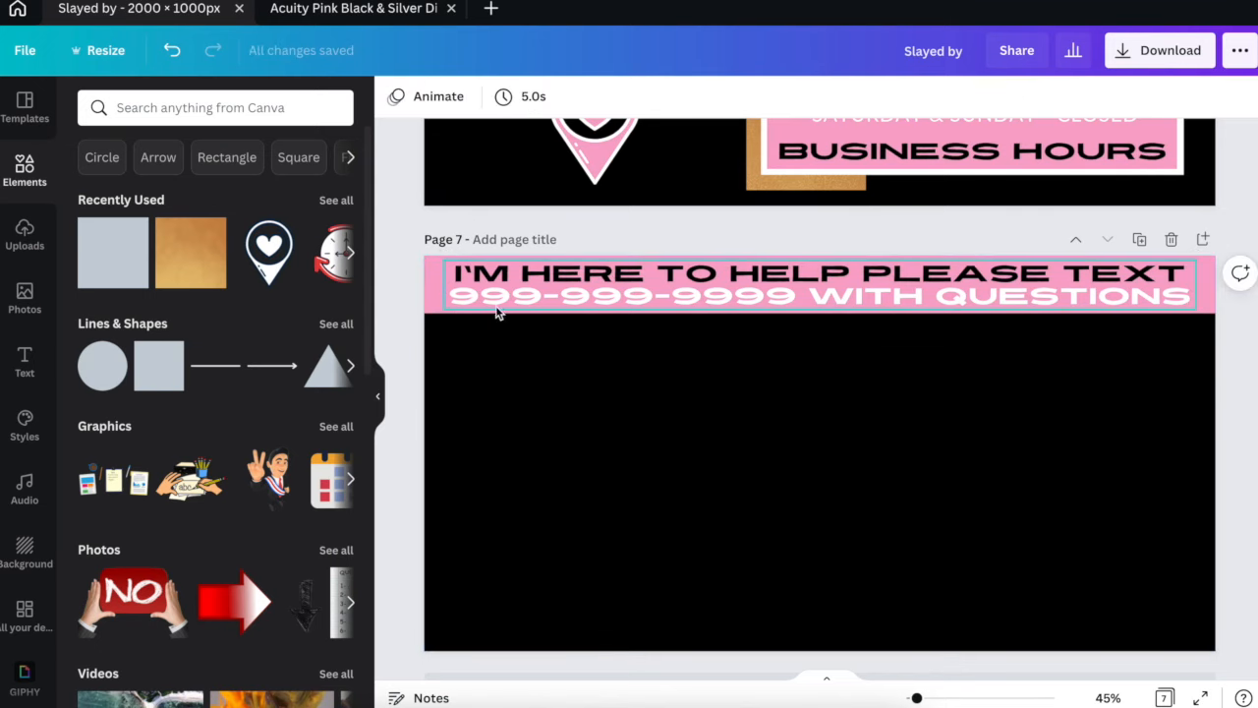
Copy the large Charlotte script heading from an earlier page and paste it onto page 7.
scroll(498, 311, up, 3)
scroll(495, 312, up, 2)
scroll(495, 307, down, 3)
scroll(496, 305, up, 20)
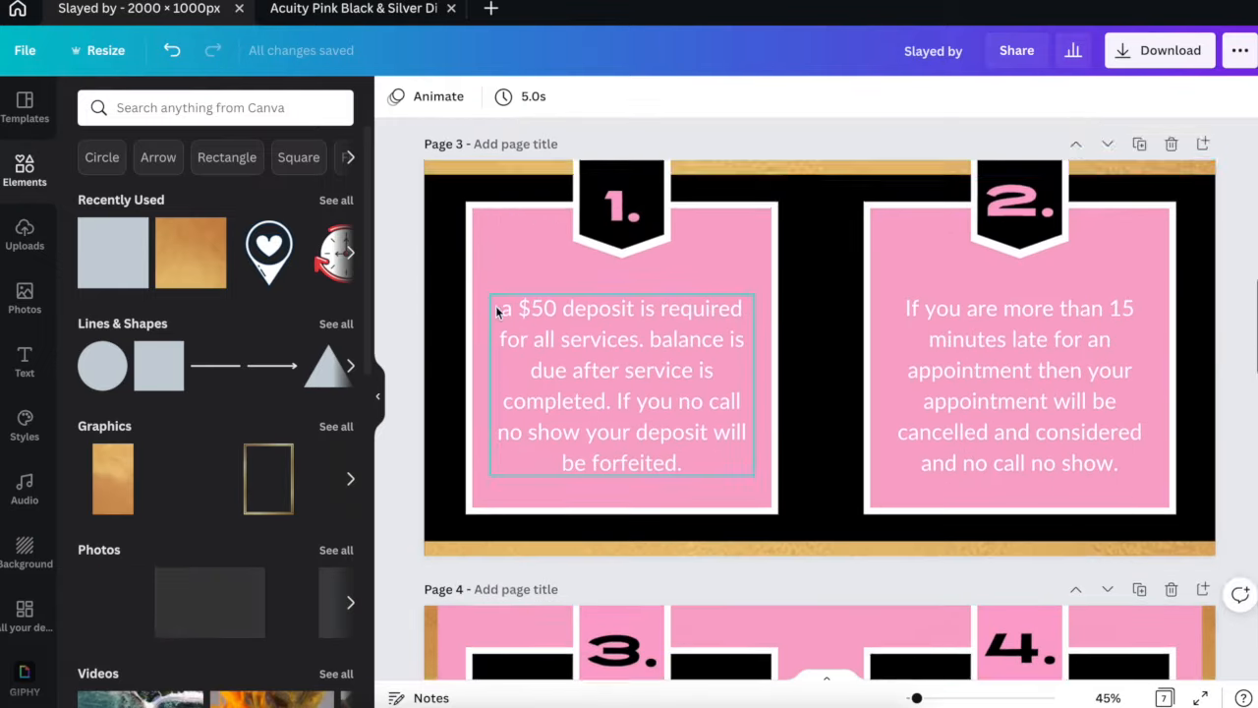
scroll(519, 263, down, 4)
click(553, 291)
scroll(553, 290, down, 20)
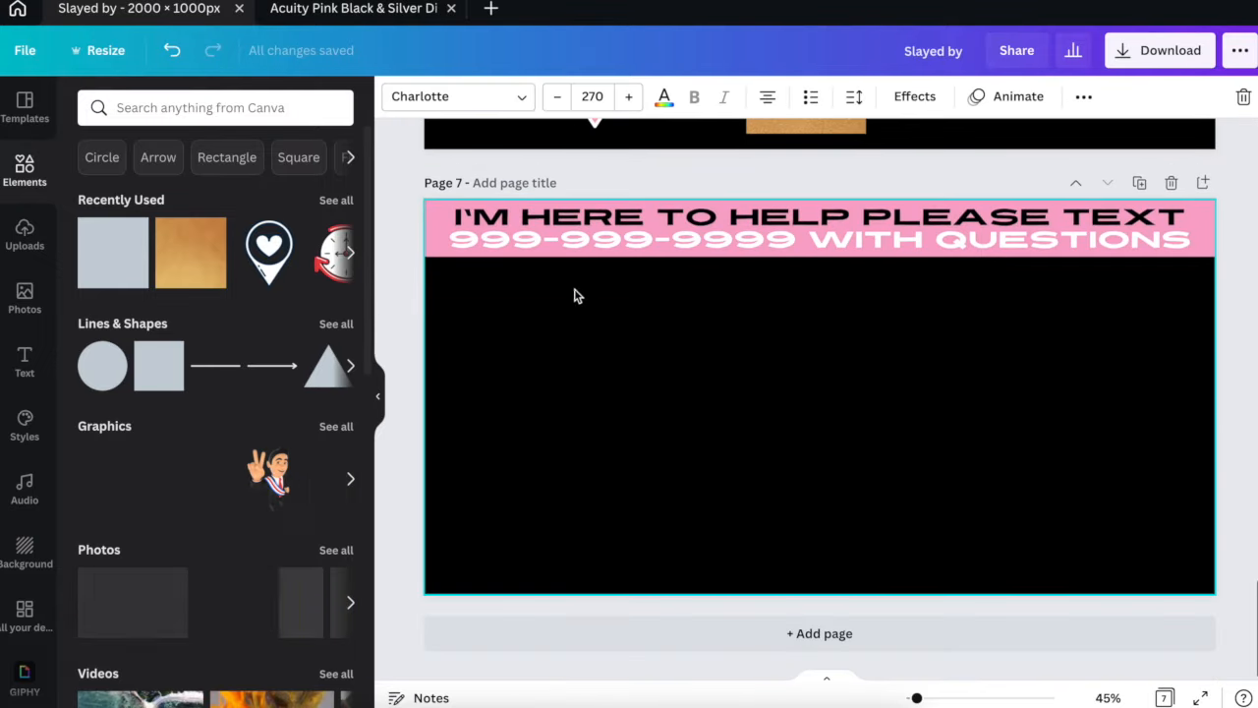
click(848, 343)
key(ctrl+v)
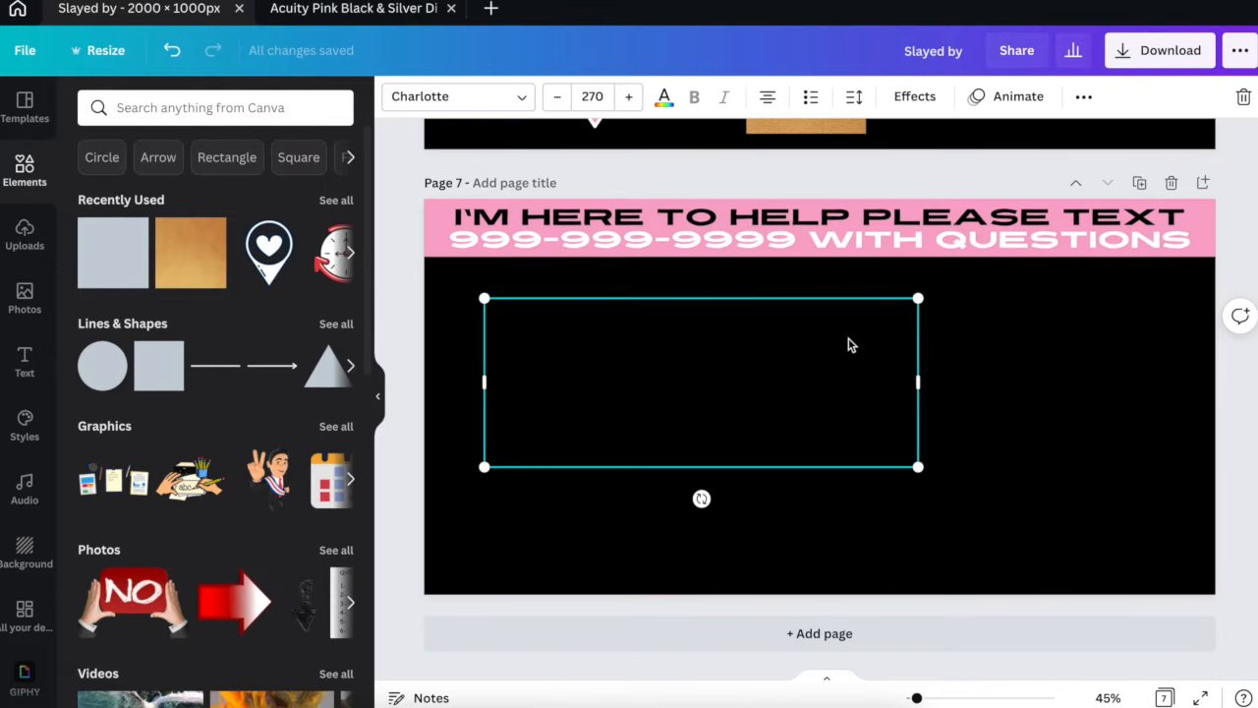
Colour the pasted script text white and change its wording to "Thank You".
click(663, 97)
click(334, 189)
double_click(511, 429)
text(Thank You)
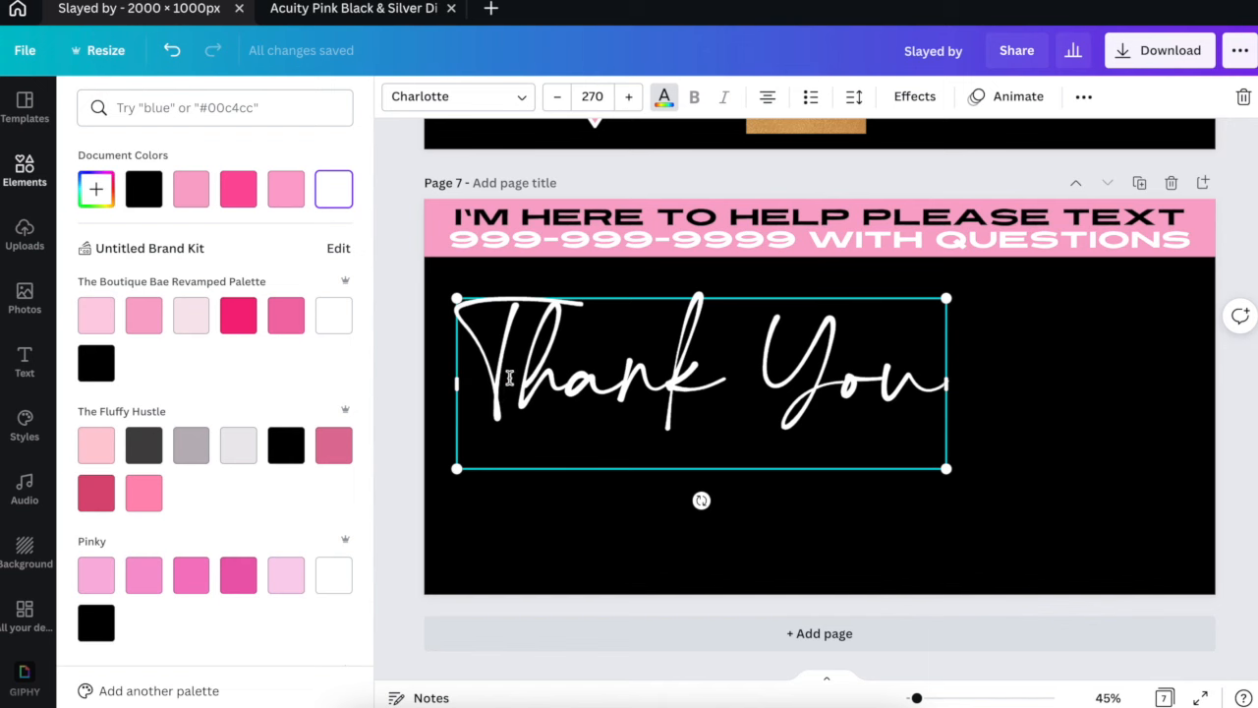
key(Escape)
Move the script text to page 7's right side just below the pink band and extend it to "Thank You!".
click(416, 389)
drag(511, 371, 753, 346)
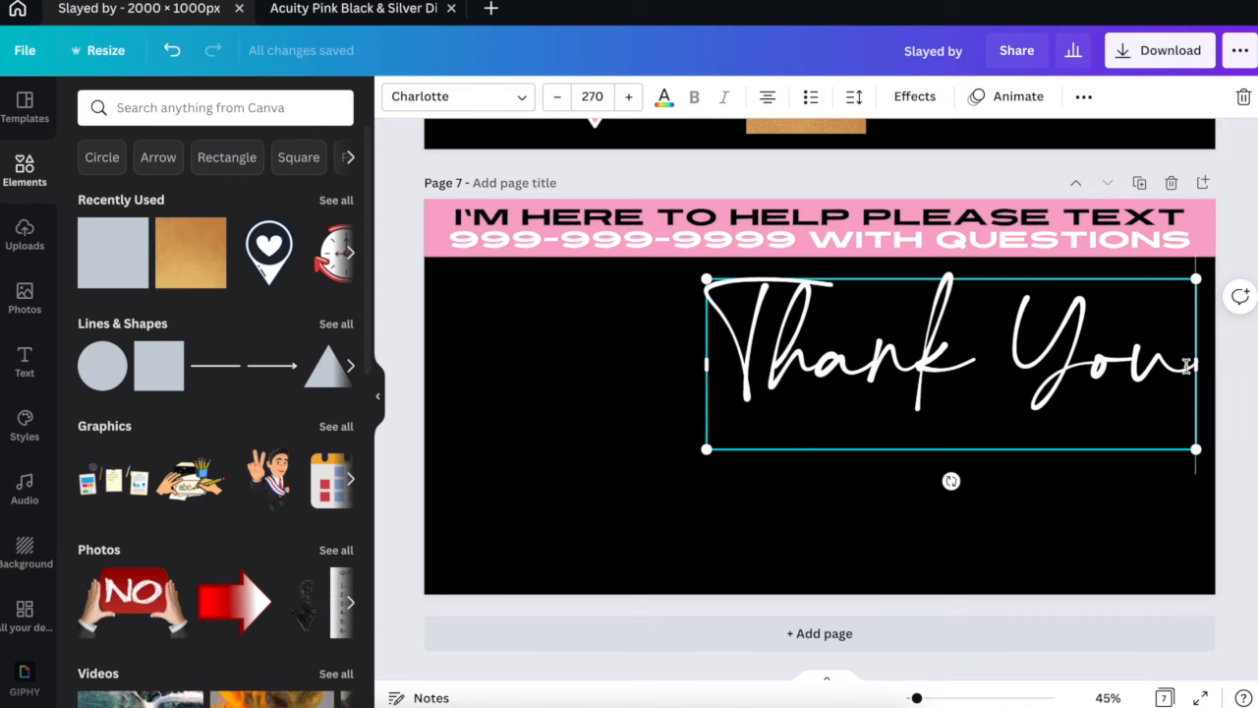
double_click(1188, 365)
text(!)
click(601, 357)
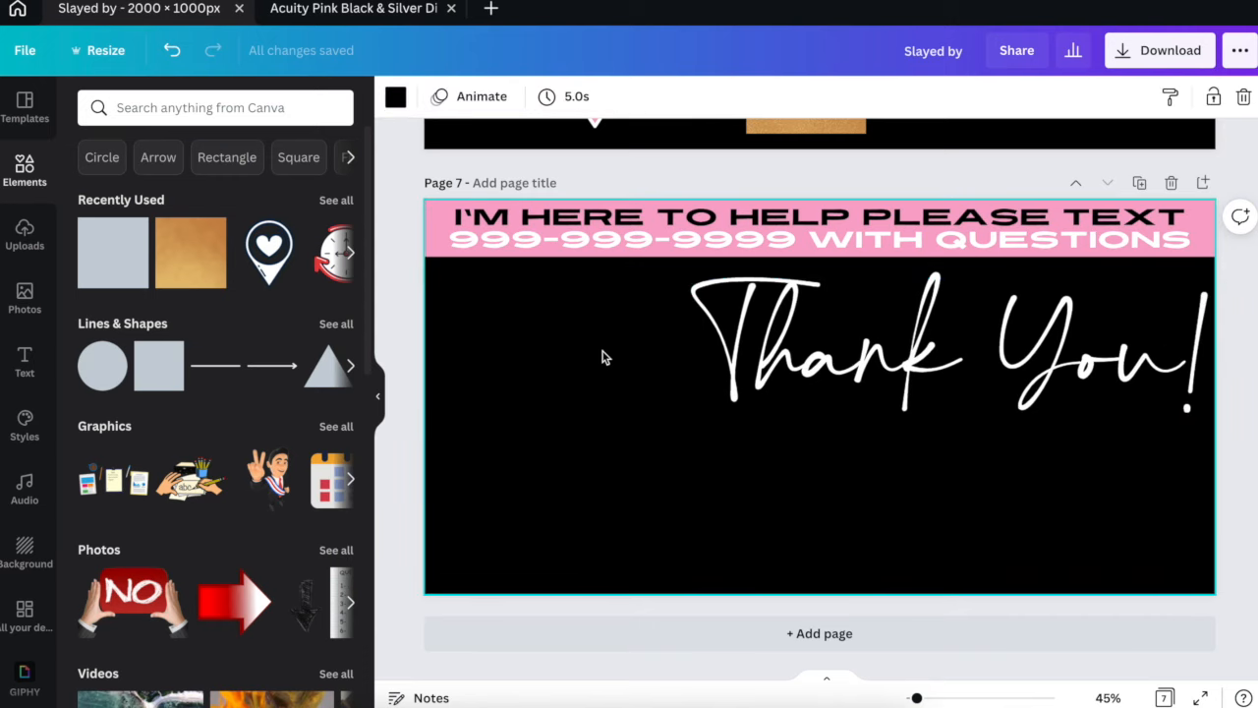
Duplicate page 7's pink band together with its contact text and place the copy along the page's bottom edge.
scroll(602, 354, up, 15)
scroll(603, 351, down, 9)
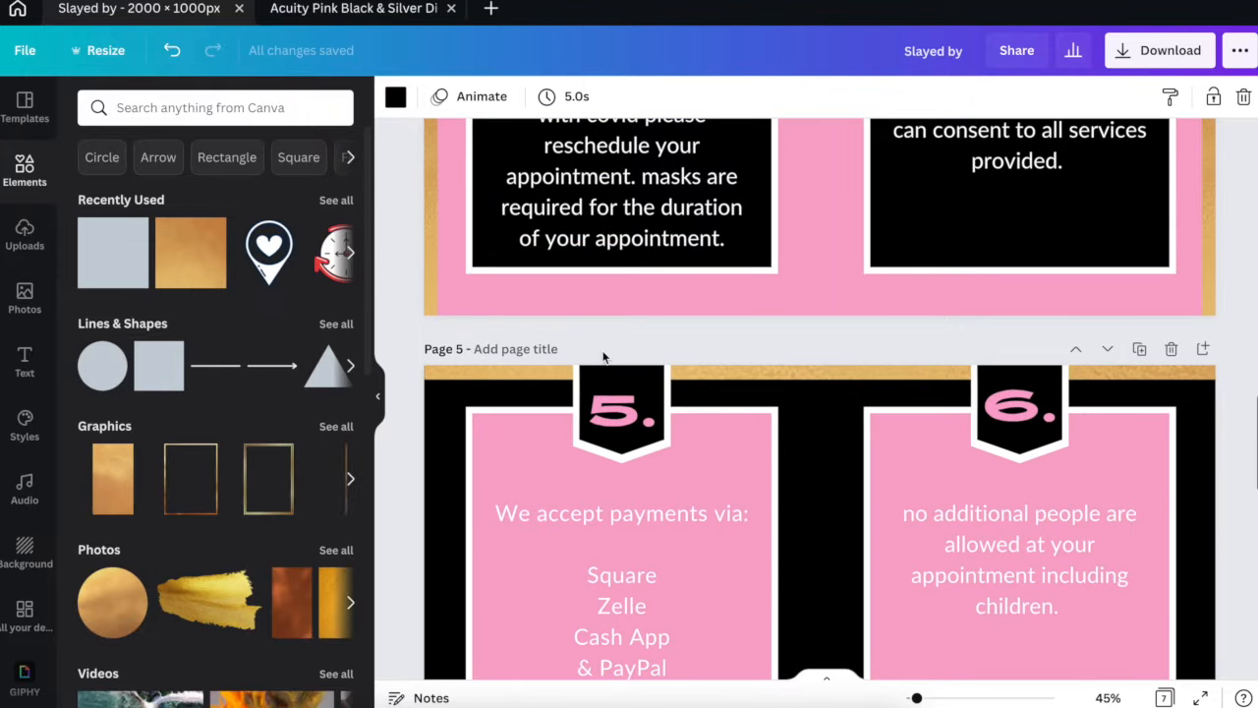
scroll(604, 356, down, 3)
scroll(604, 356, down, 1)
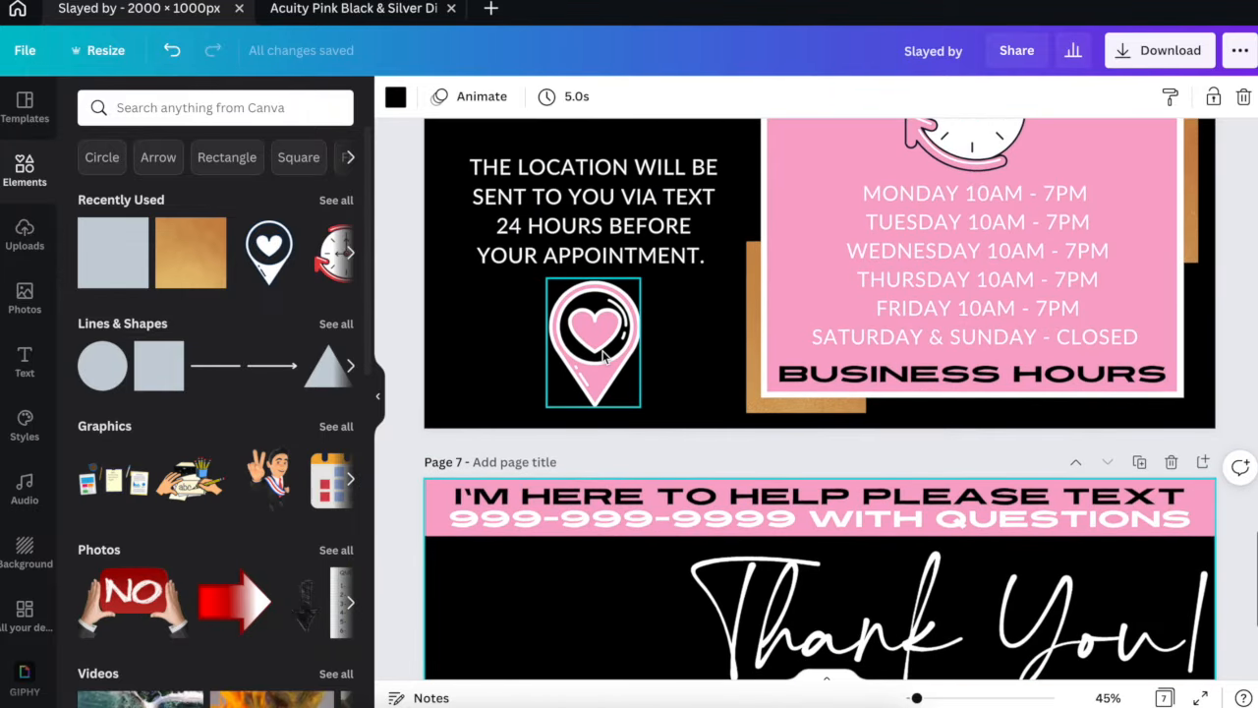
drag(406, 479, 1156, 532)
scroll(1157, 532, down, 5)
click(797, 505)
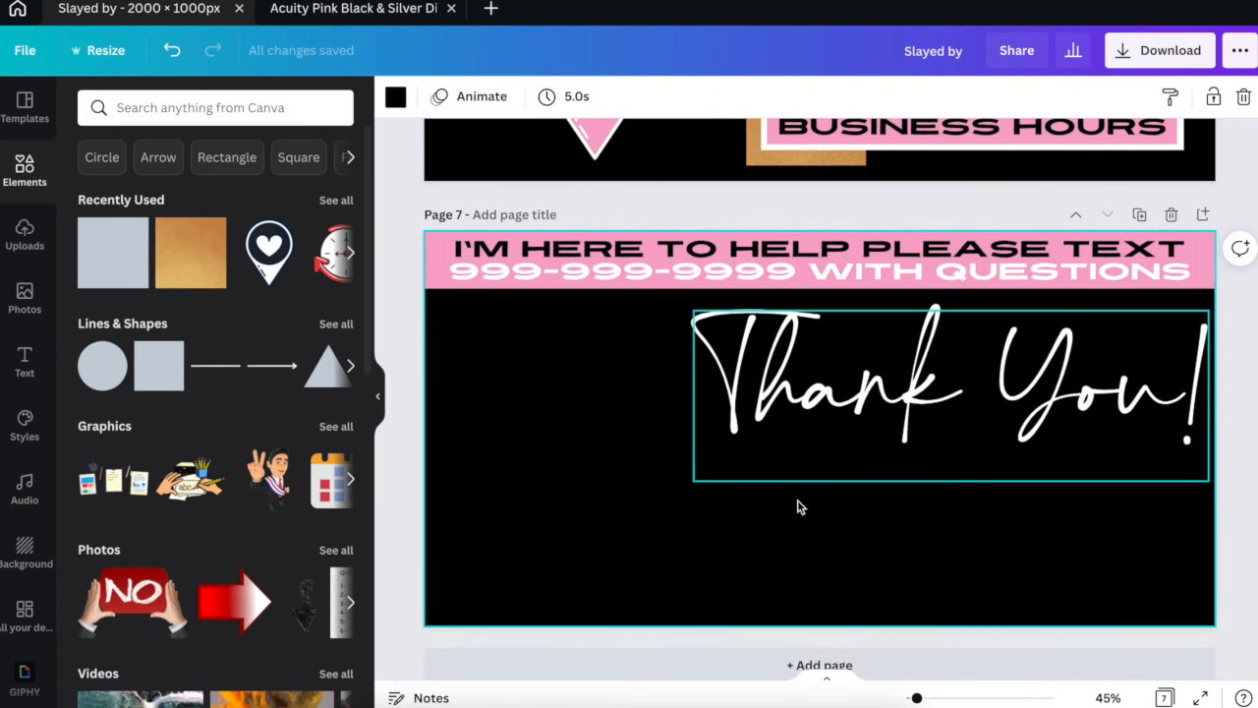
drag(1229, 283, 1219, 291)
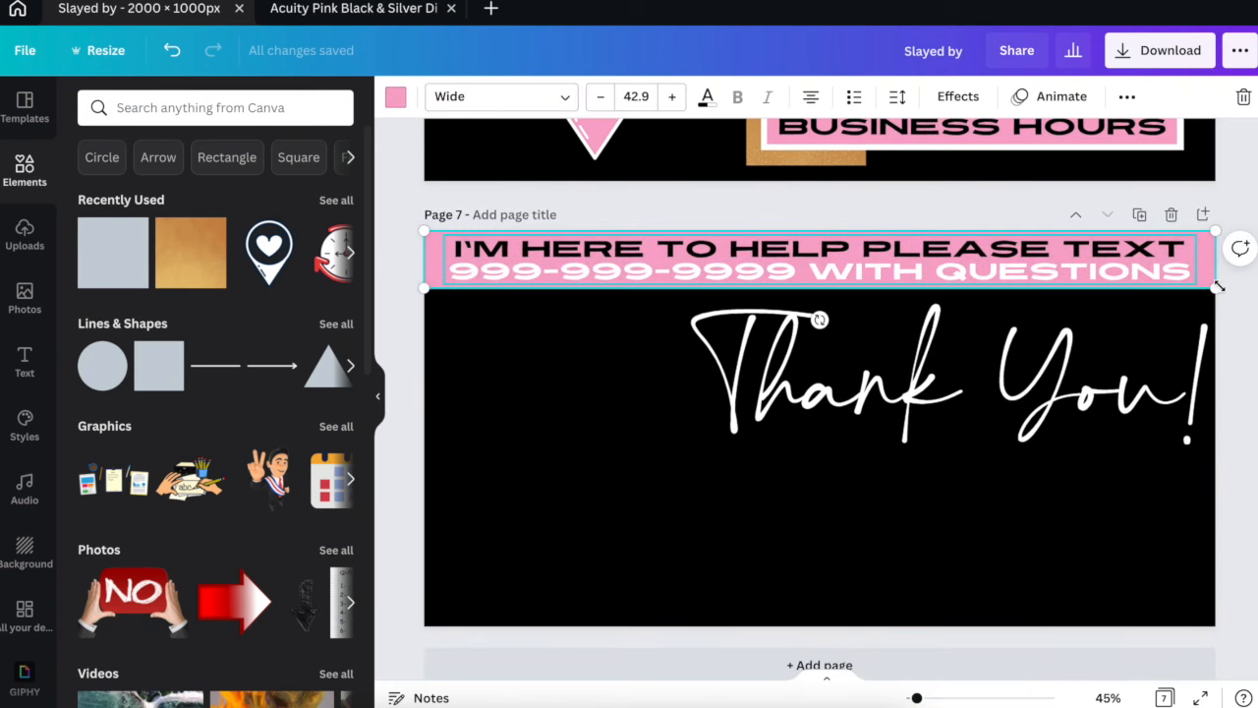
drag(1046, 274, 1023, 597)
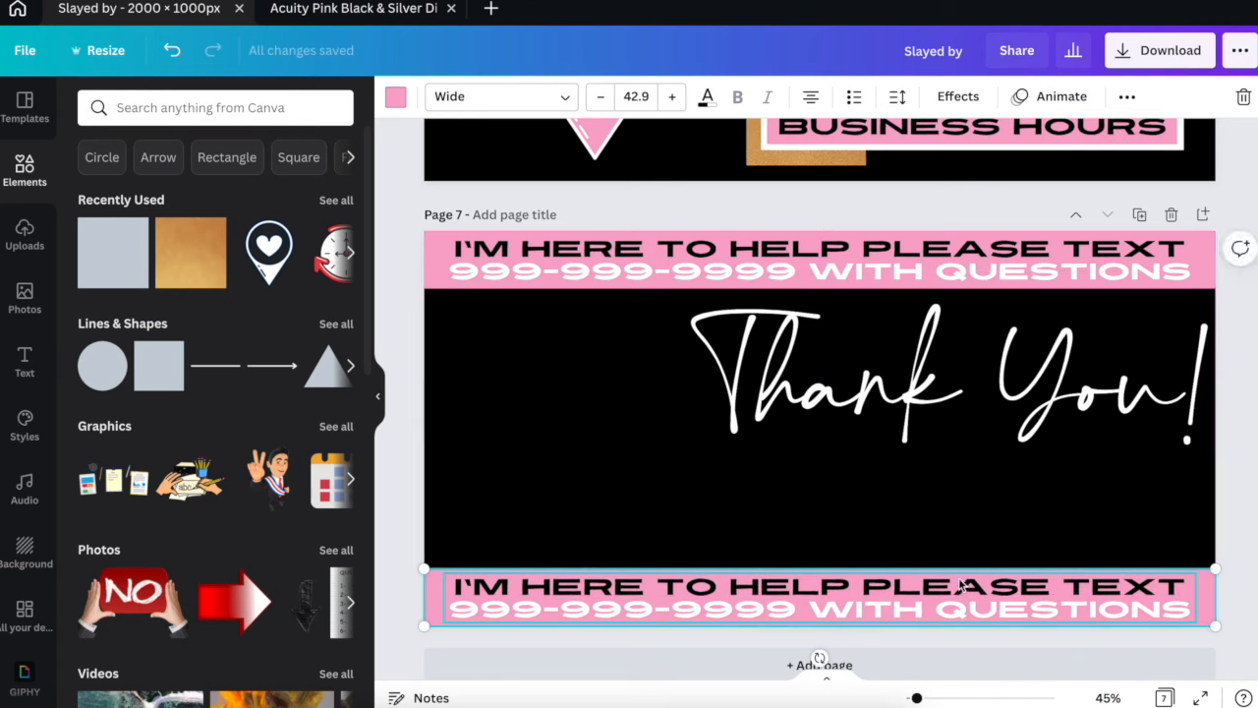
Replace the bottom band's text with "CHOOSE YOUR SERVICES BELOW".
click(402, 599)
triple_click(507, 590)
text(CHOOSE YOUR SERVIA)
key(BackSpace)
text(CES BELOW)
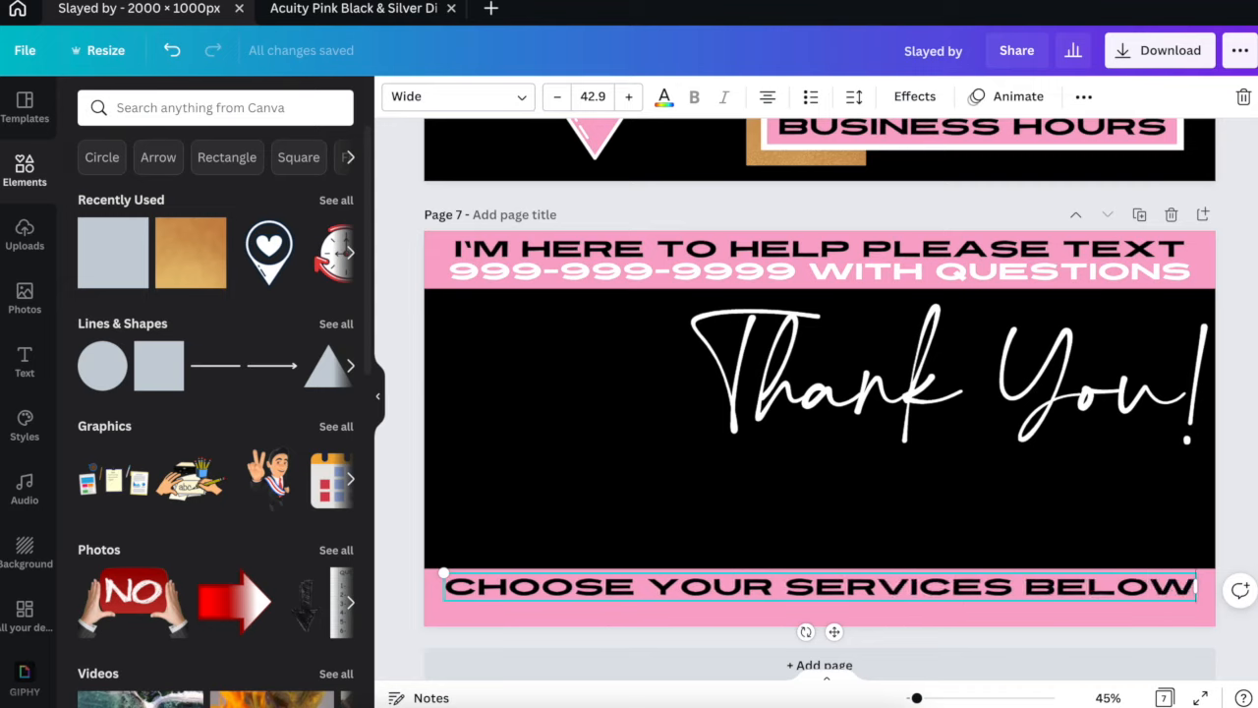
click(393, 533)
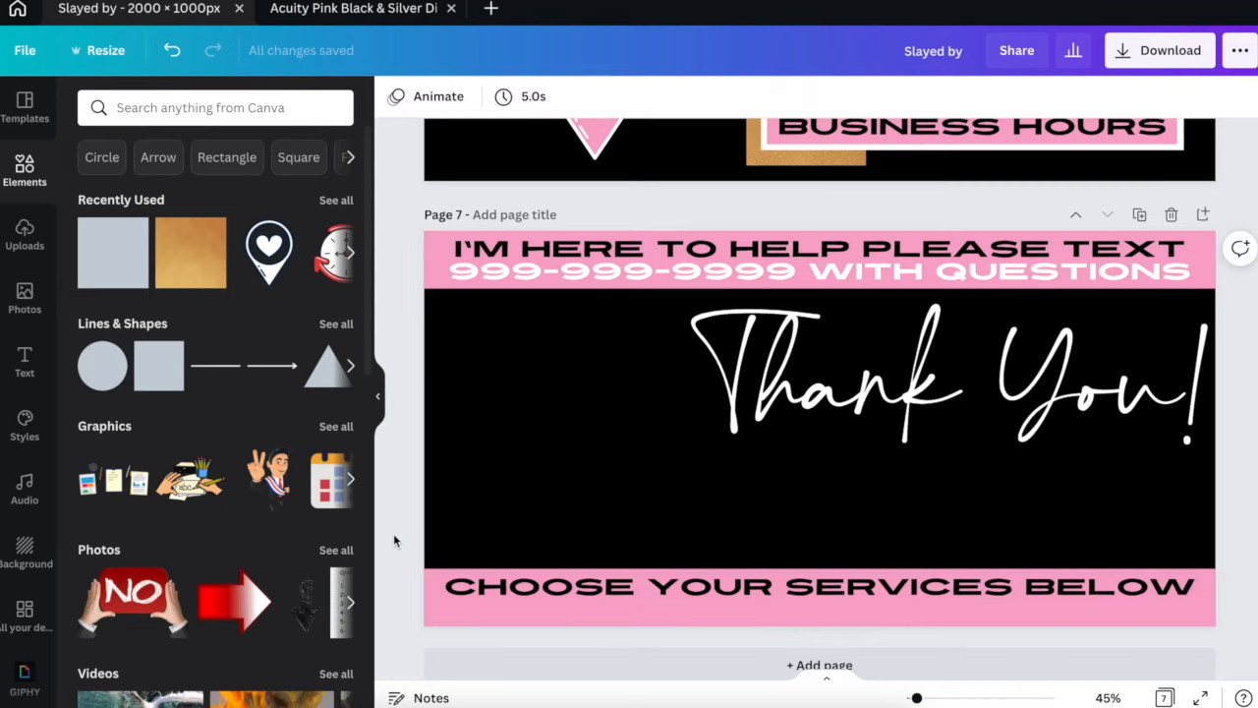
Try an outlined effect with pink effect colour and white text colour on the raised "CHOOSE YOUR SERVICES BELOW" text.
click(569, 584)
drag(569, 584, 569, 573)
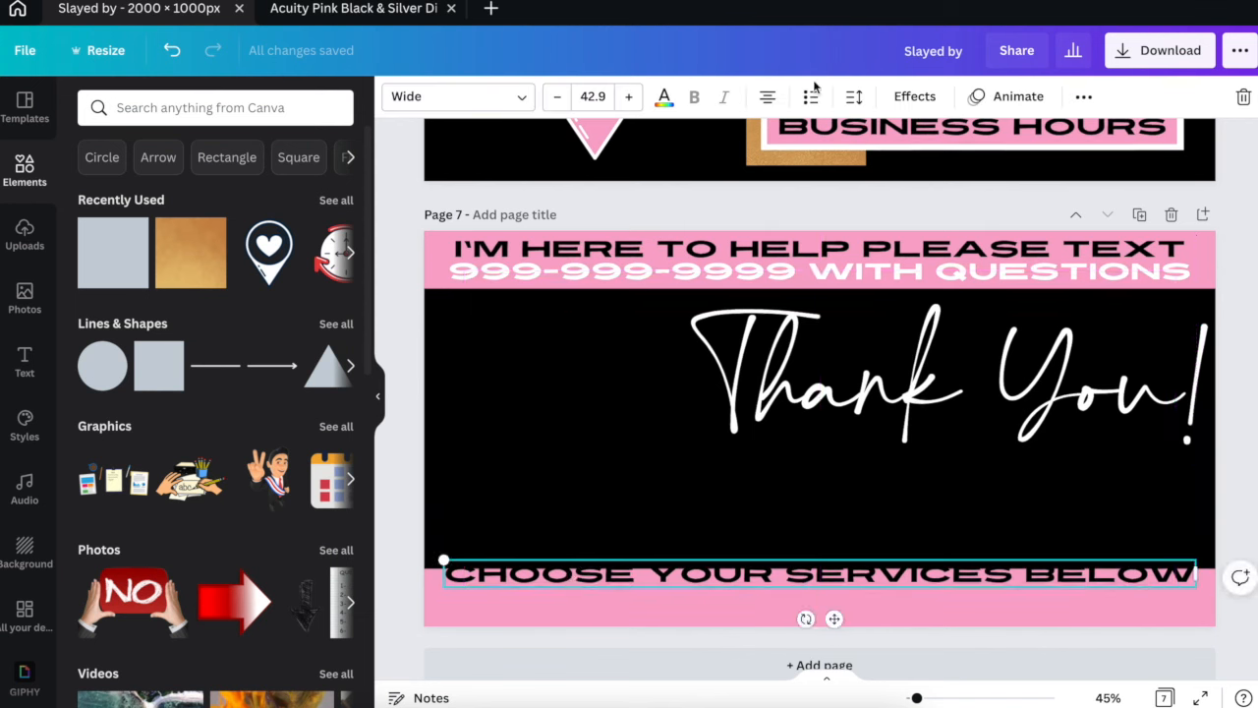
click(914, 95)
click(225, 339)
drag(207, 480, 79, 482)
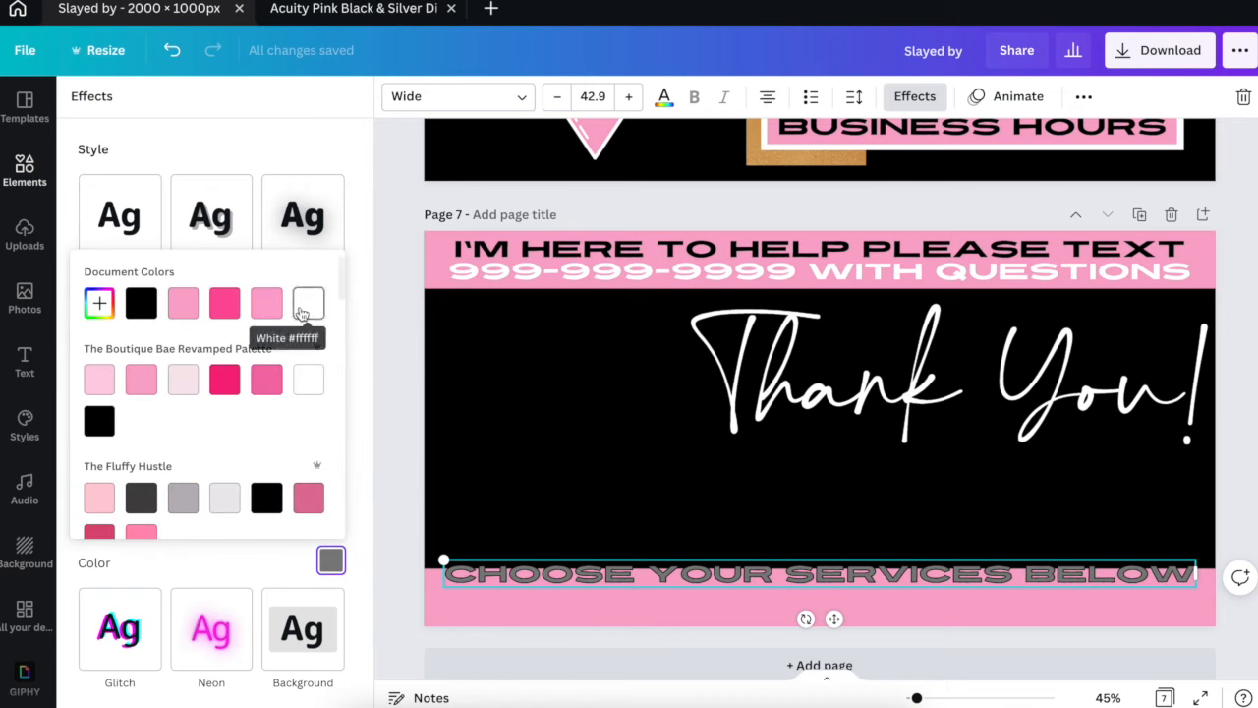
click(273, 311)
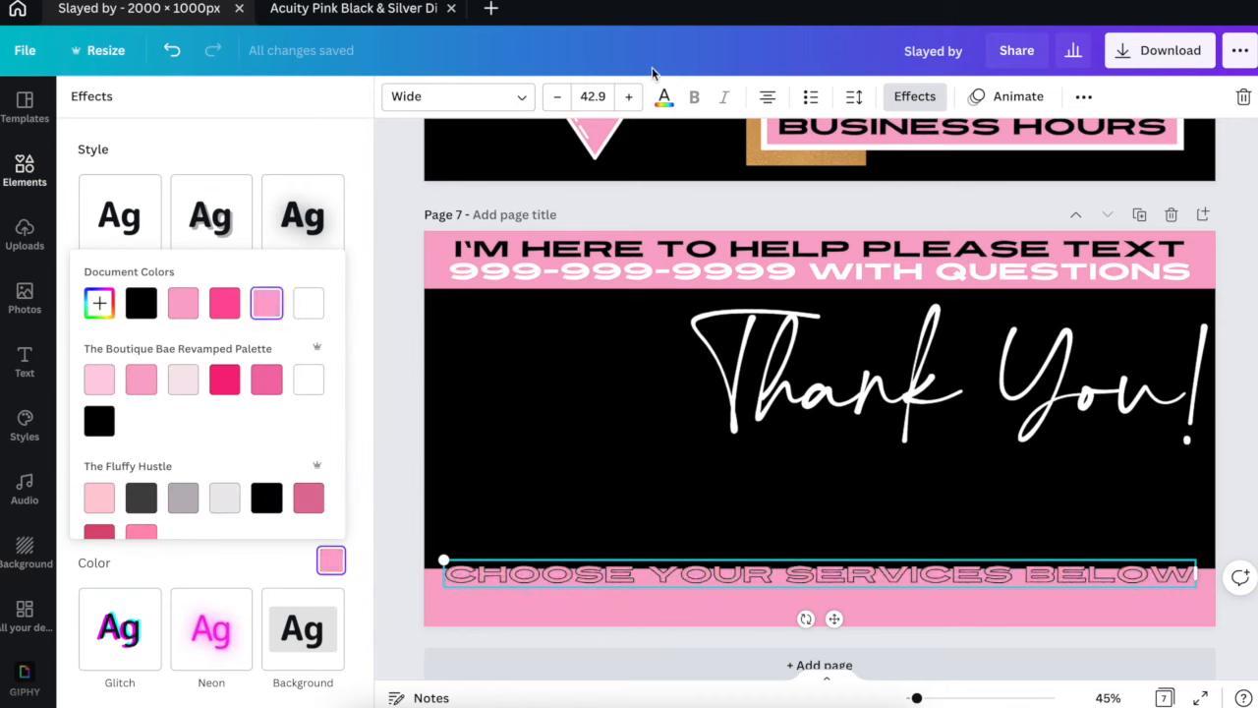
click(665, 96)
click(332, 189)
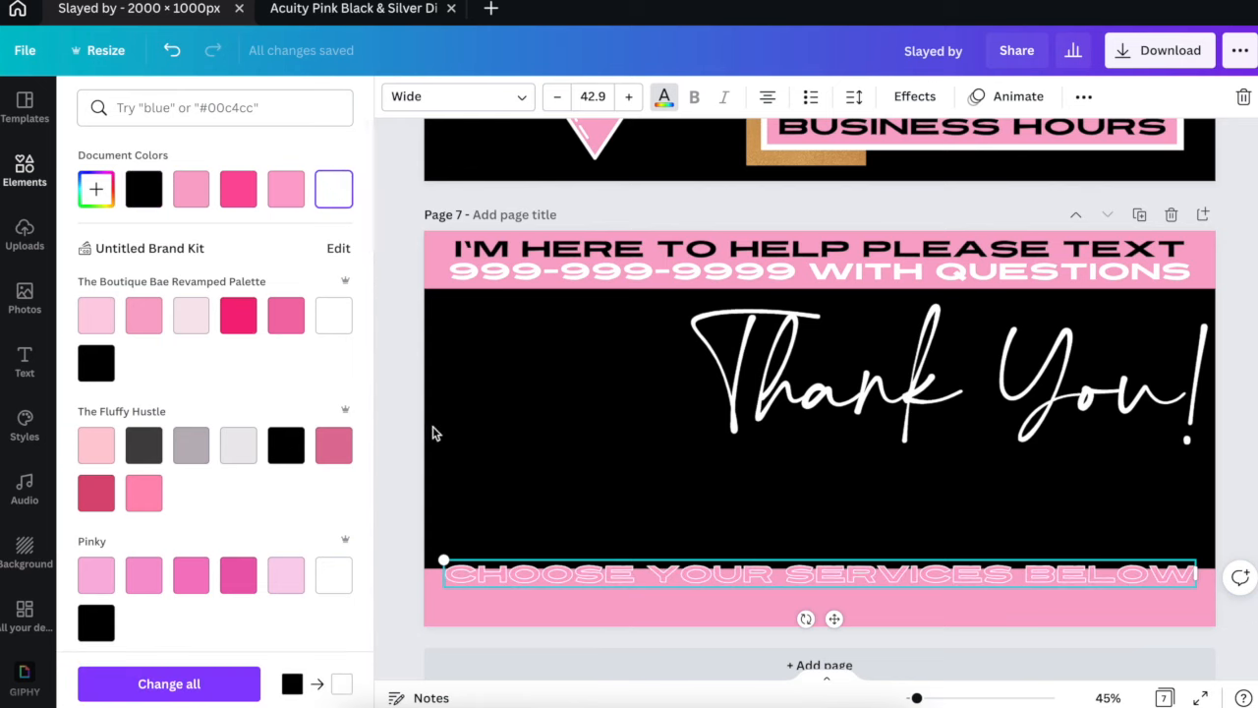
Try black as the outlined text's colour and adjust the effect's settings.
click(696, 518)
click(679, 571)
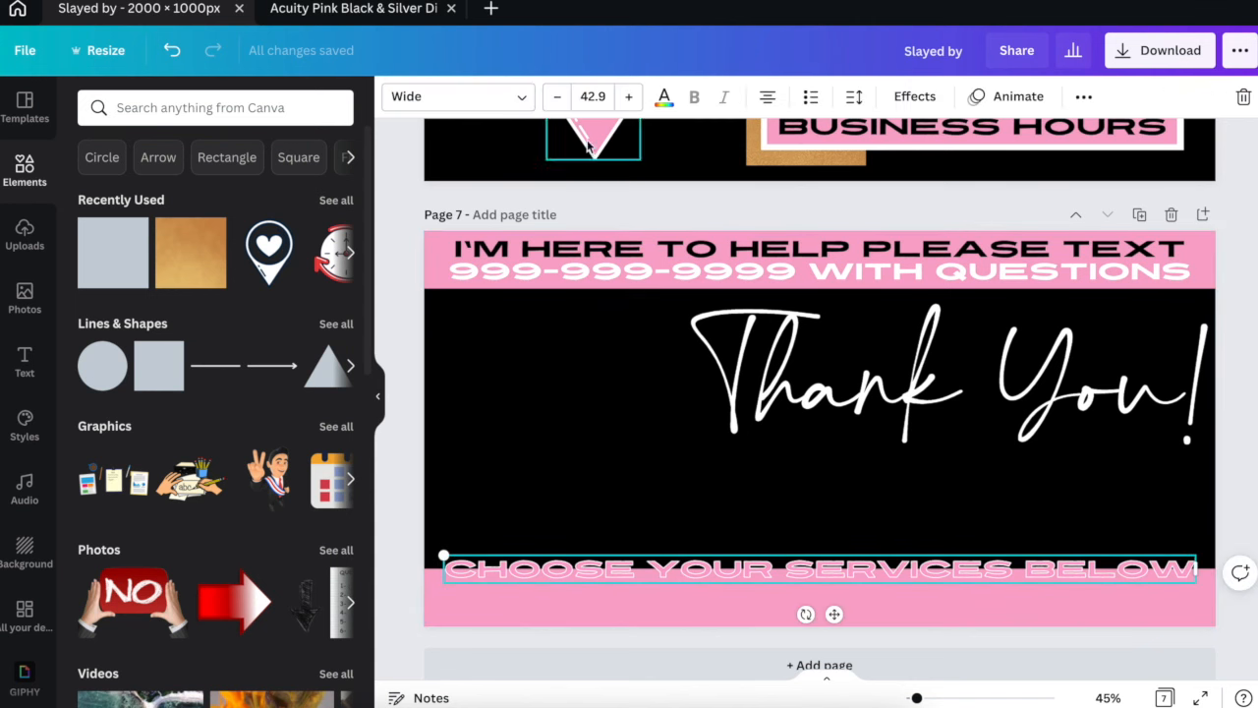
click(665, 96)
click(153, 199)
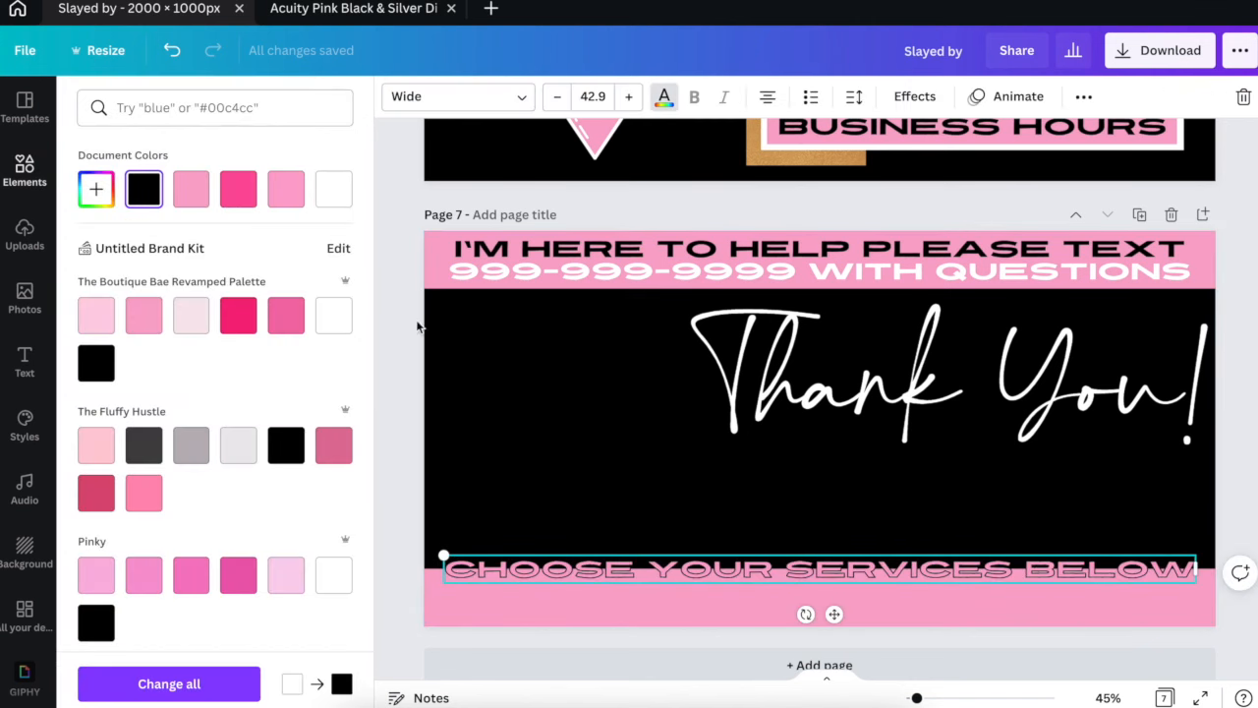
click(914, 97)
drag(216, 433, 265, 434)
click(387, 398)
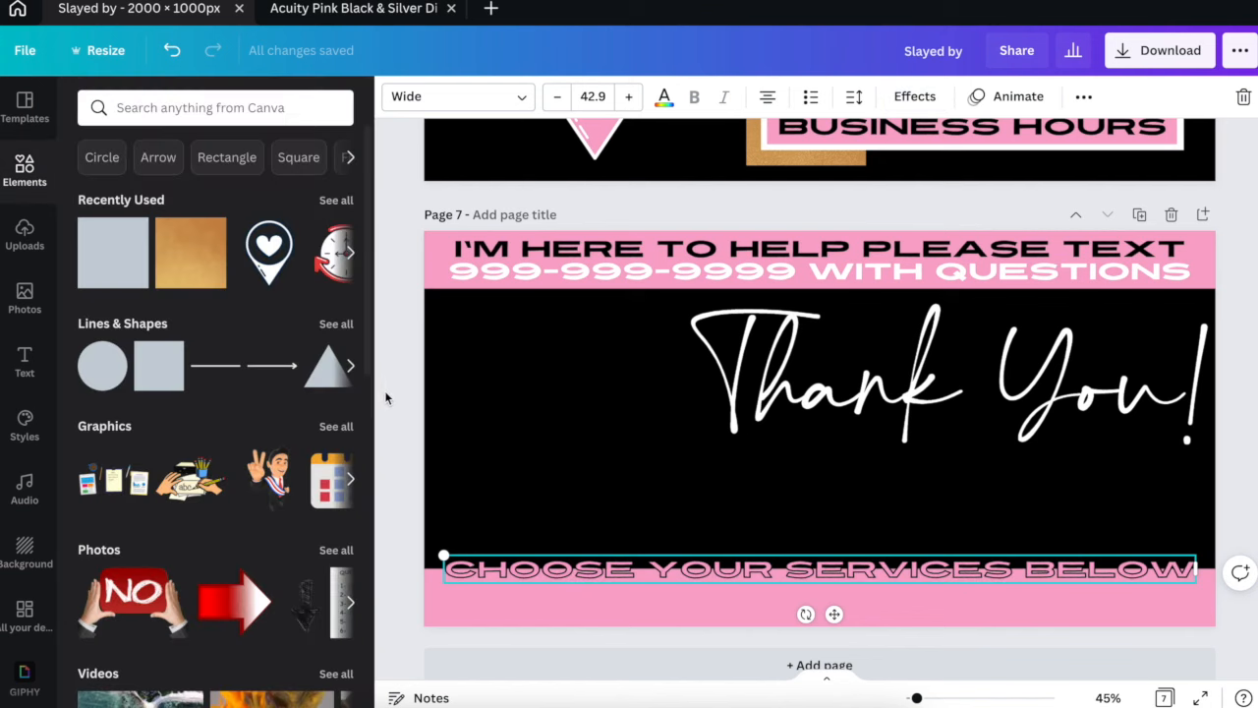
Undo the effect, colour and position changes on the bottom band's text.
click(403, 452)
click(173, 52)
click(175, 56)
click(173, 53)
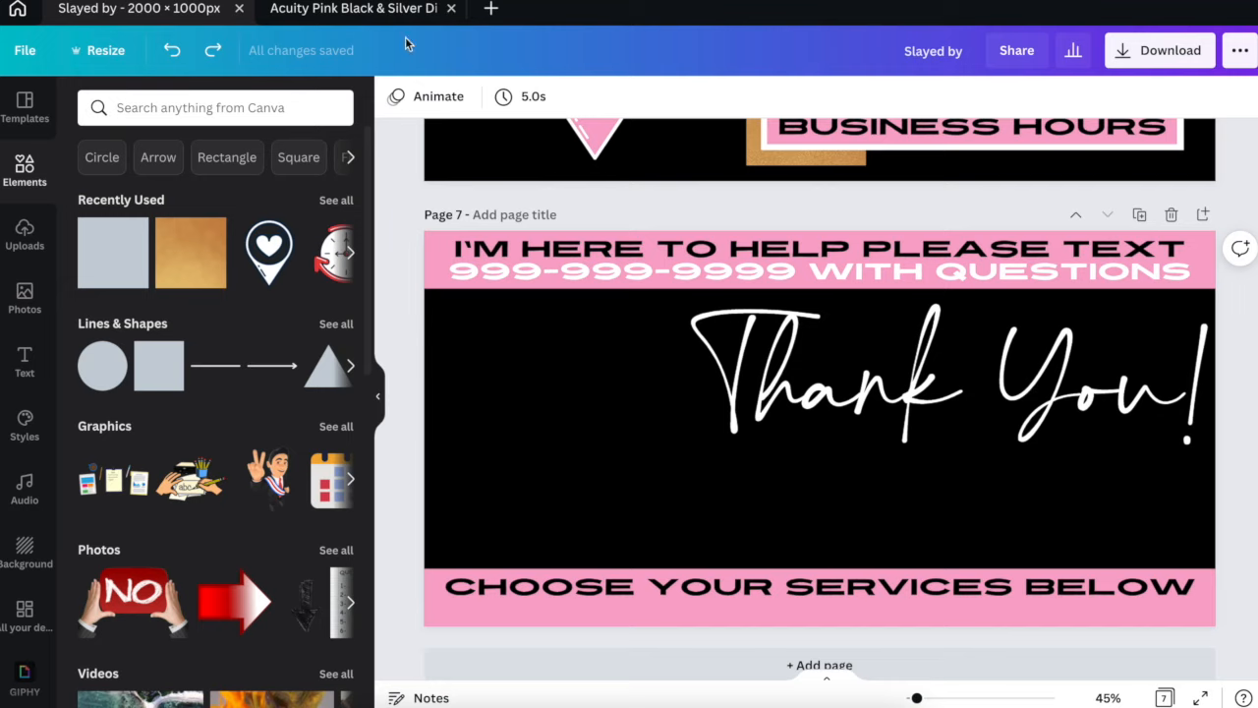
Add a small downward-pointing triangle under the left end of the bottom band's text, moving the text slightly up to make room.
click(318, 383)
drag(817, 569, 824, 390)
drag(773, 520, 503, 613)
drag(415, 409, 632, 610)
drag(571, 583, 571, 578)
drag(661, 615, 470, 617)
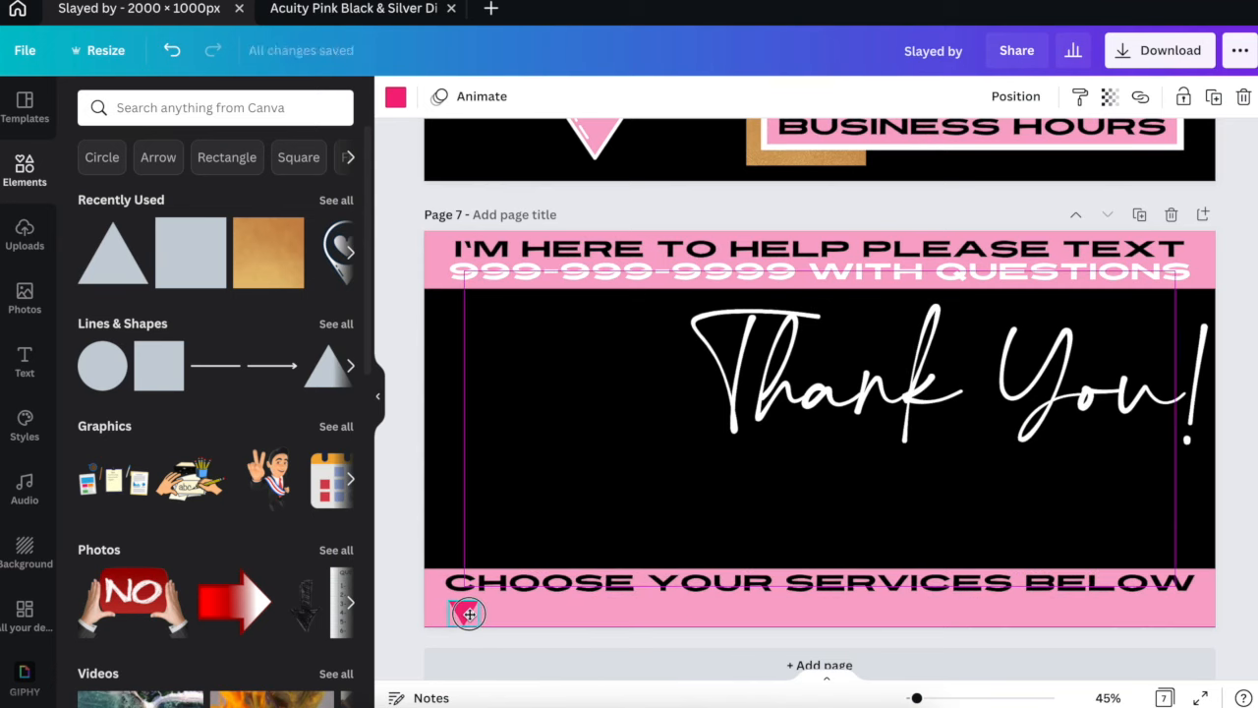
Duplicate the triangle twice and line the copies up beside it in the bottom band.
key(ctrl+d)
drag(526, 611, 524, 609)
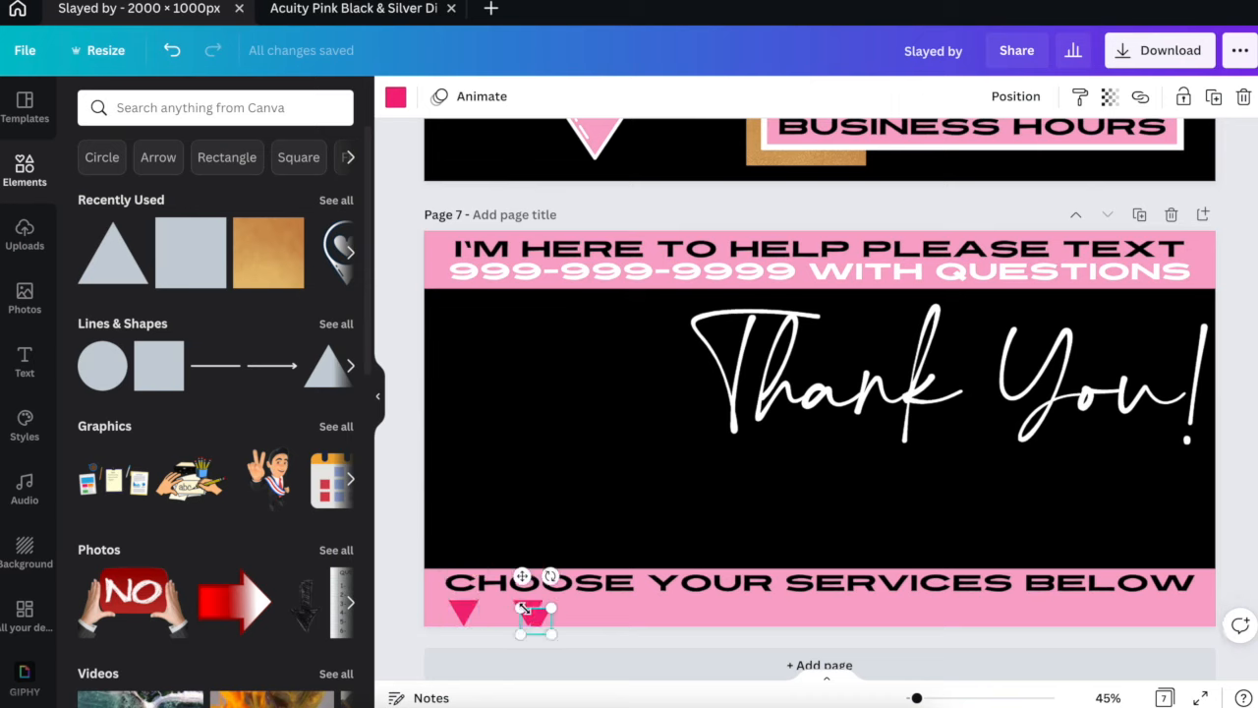
key(ctrl+d)
drag(602, 616, 586, 611)
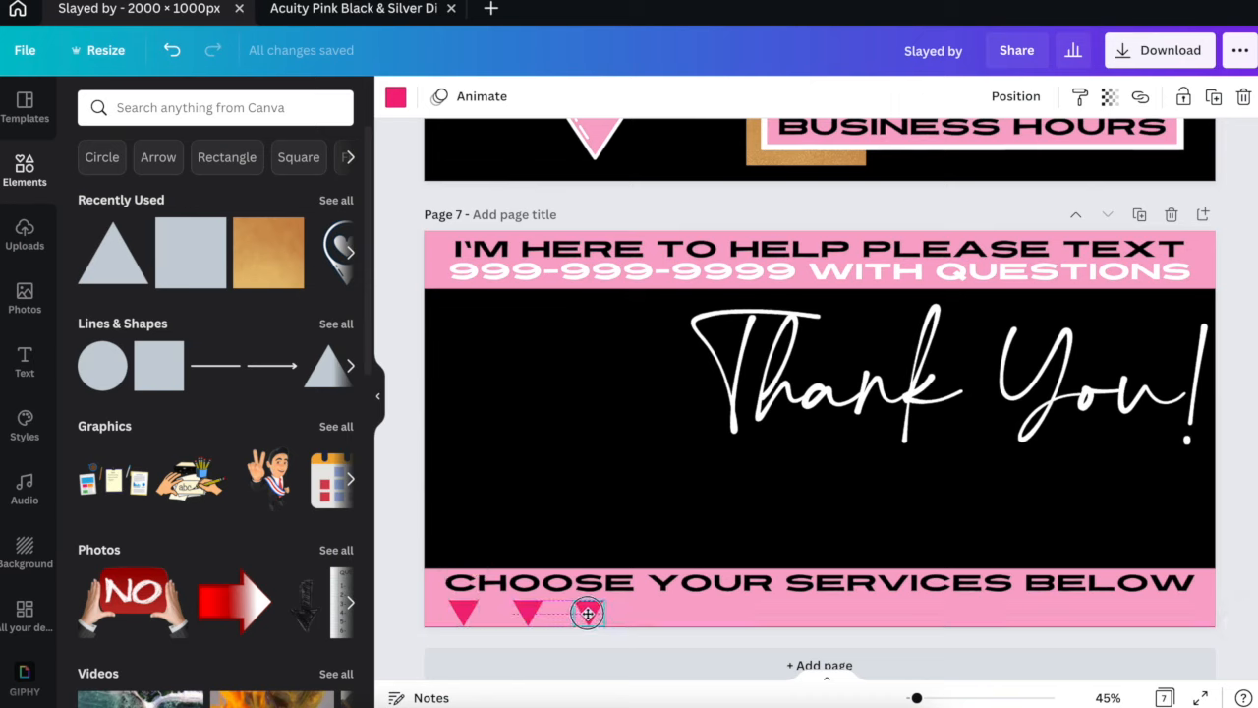
Colour all three triangles in the bottom band black.
click(465, 612)
click(395, 96)
click(143, 189)
click(528, 612)
click(144, 189)
click(588, 611)
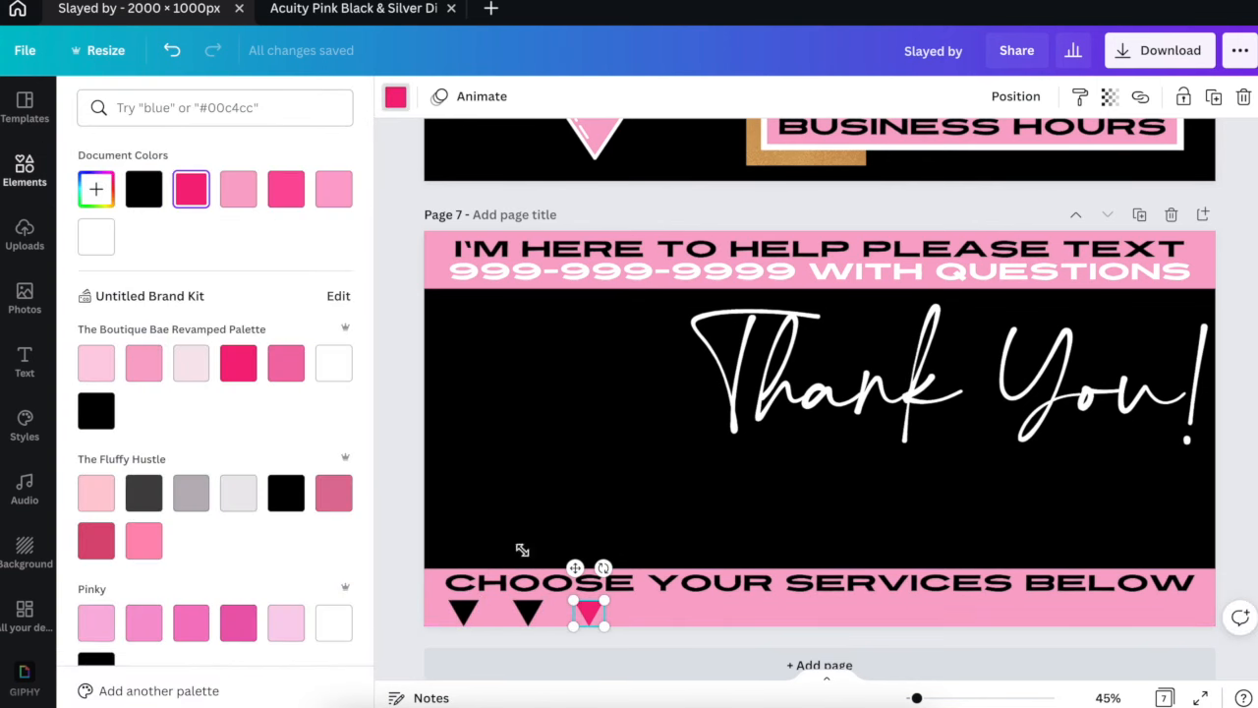
click(388, 507)
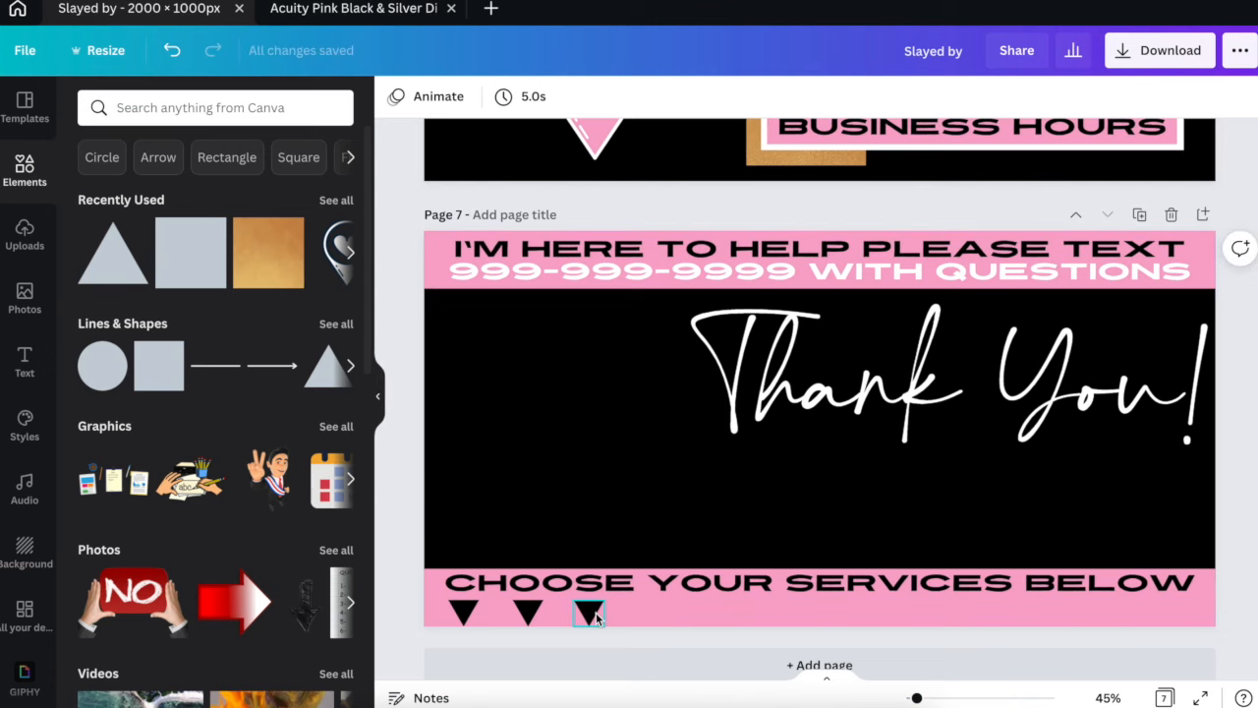
Space the three triangles evenly and duplicate the set across the bottom band to form a row of twelve.
click(463, 611)
shift+click(528, 612)
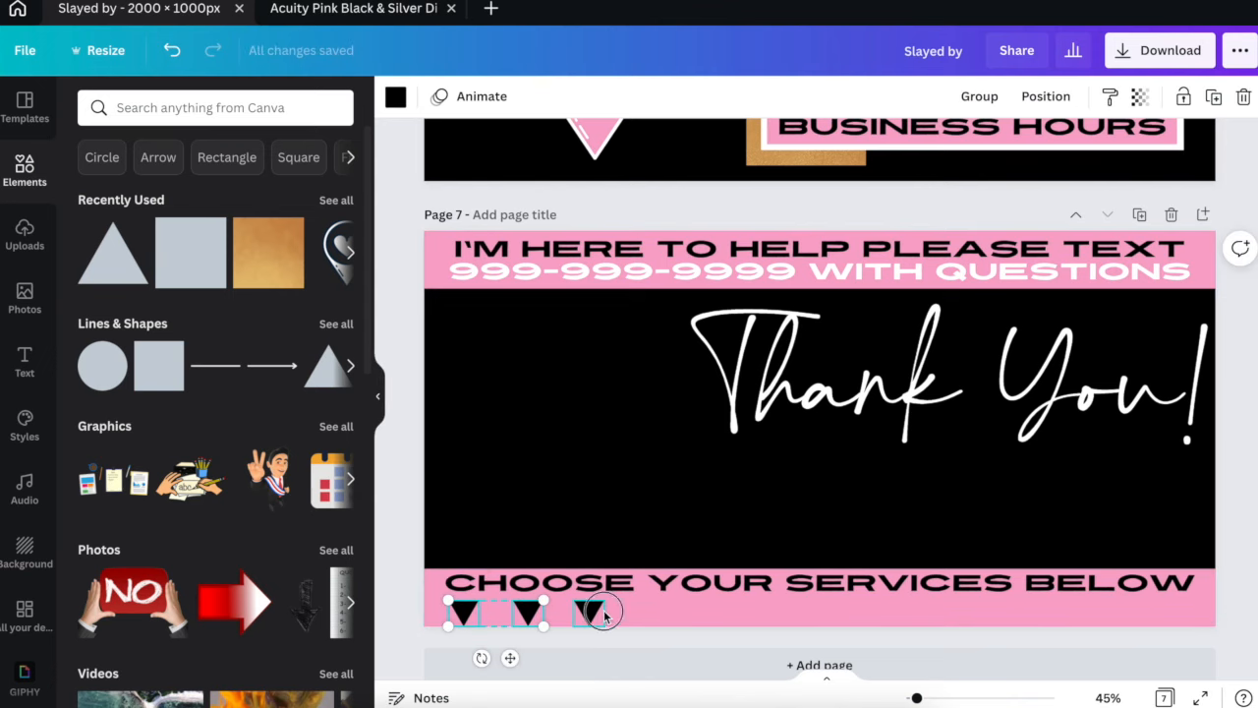
click(1045, 95)
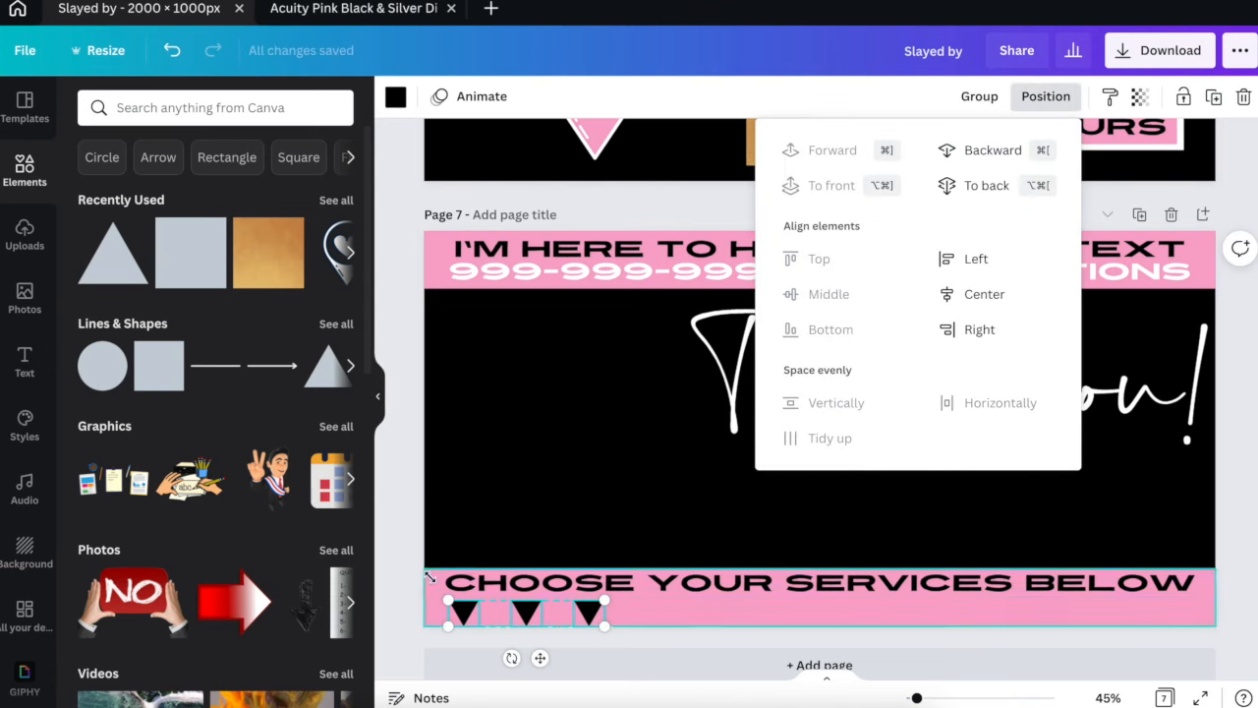
click(399, 599)
drag(494, 627, 651, 632)
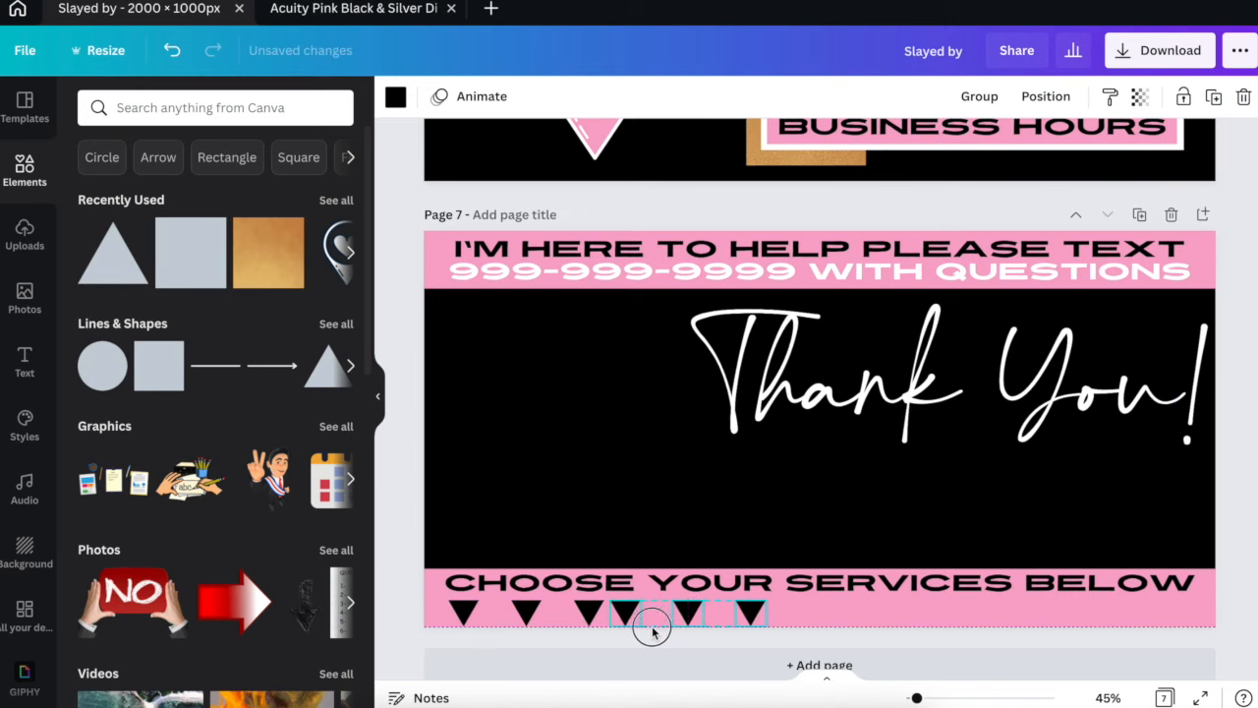
click(677, 631)
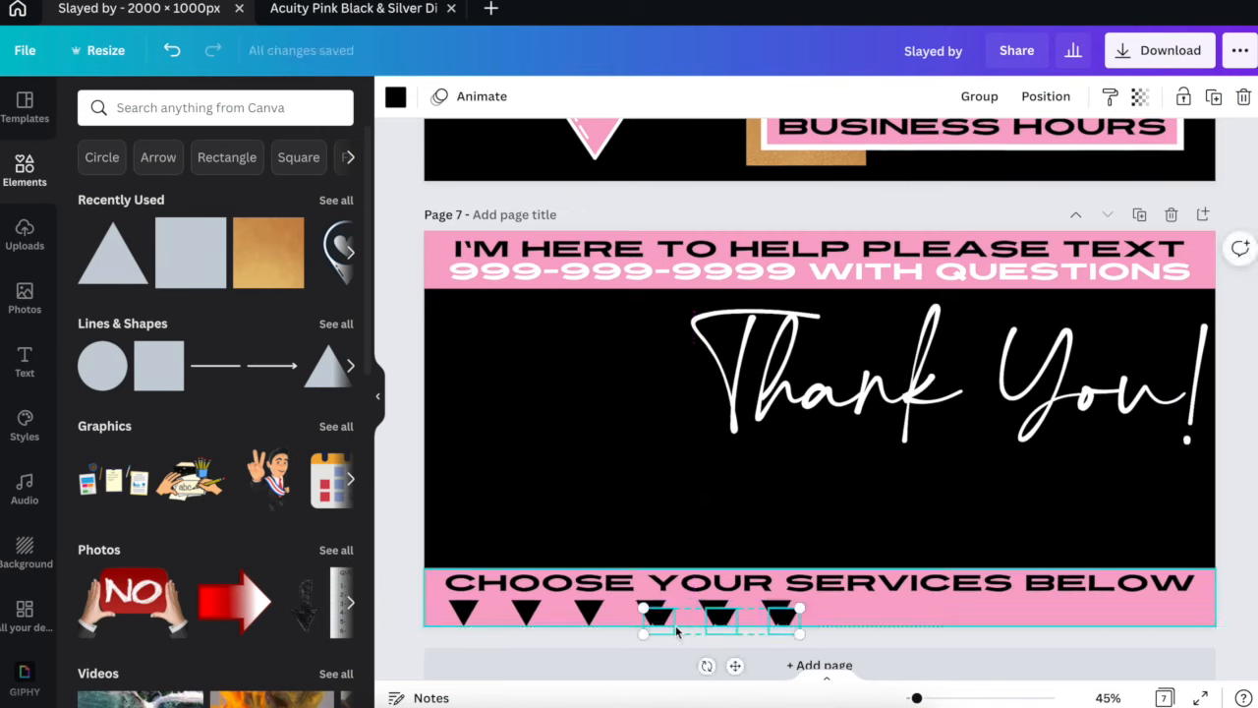
drag(677, 632, 1071, 617)
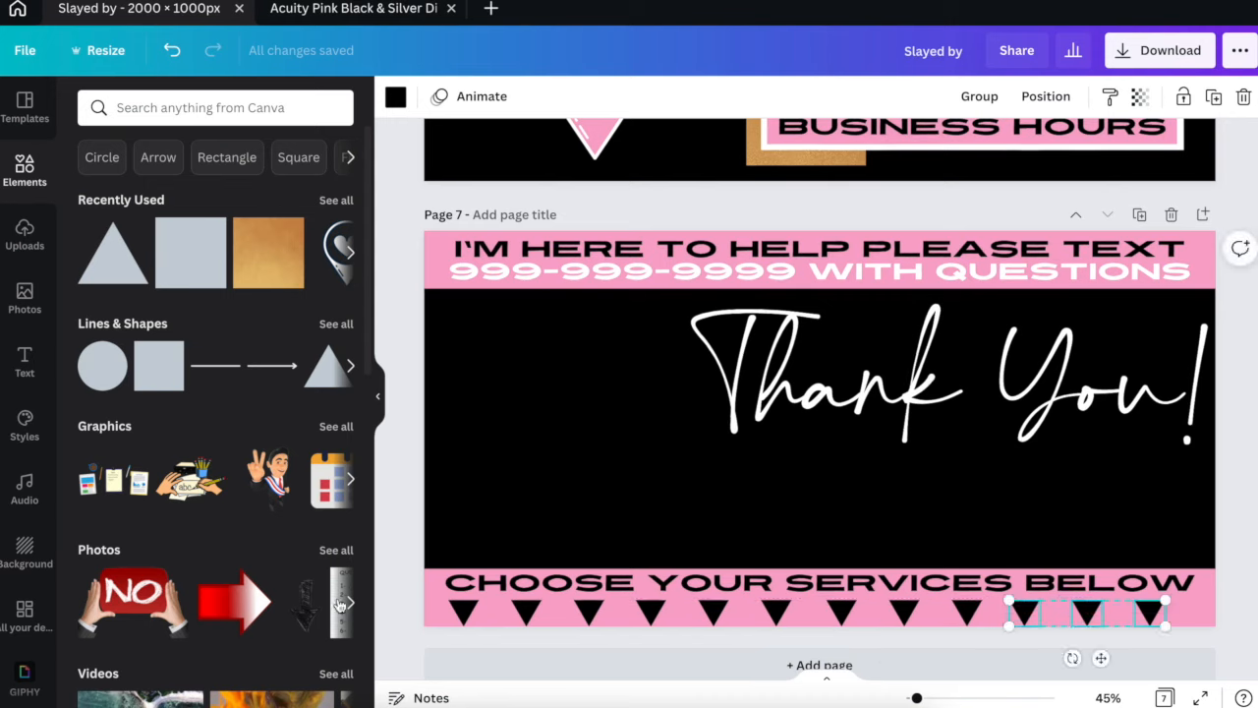
Space all twelve triangles in the bottom band evenly.
drag(403, 614, 1249, 600)
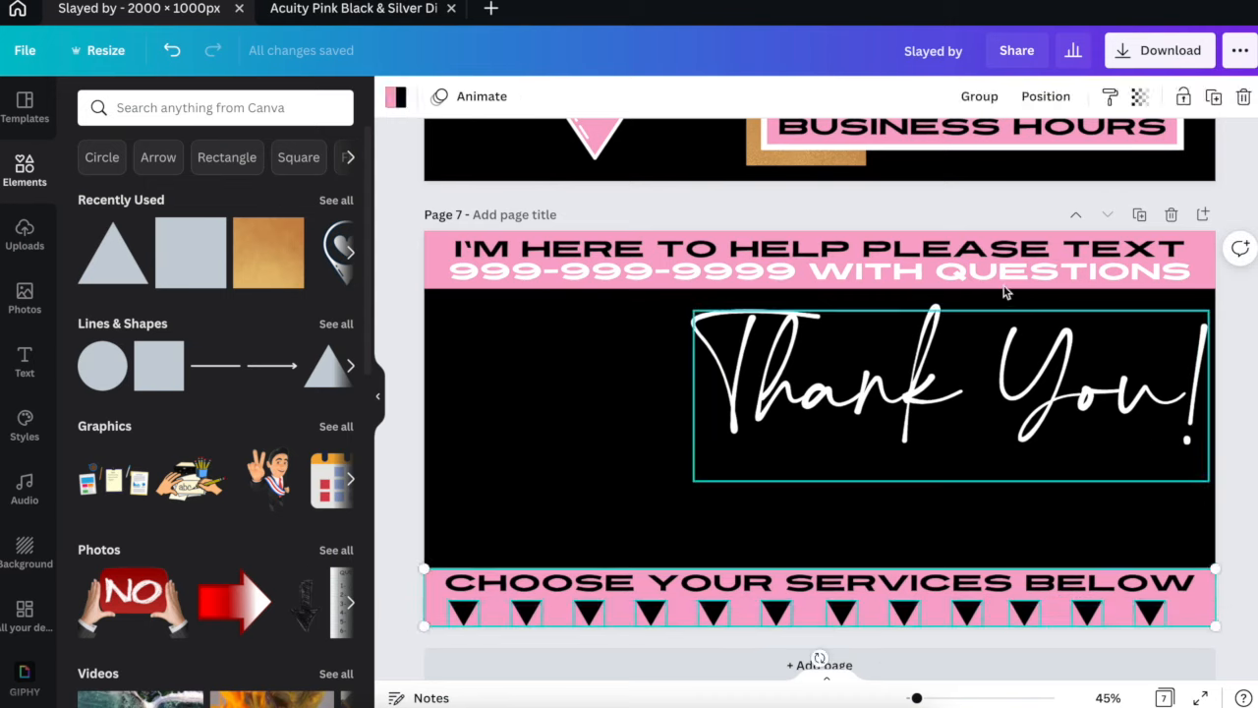
click(473, 420)
click(426, 598)
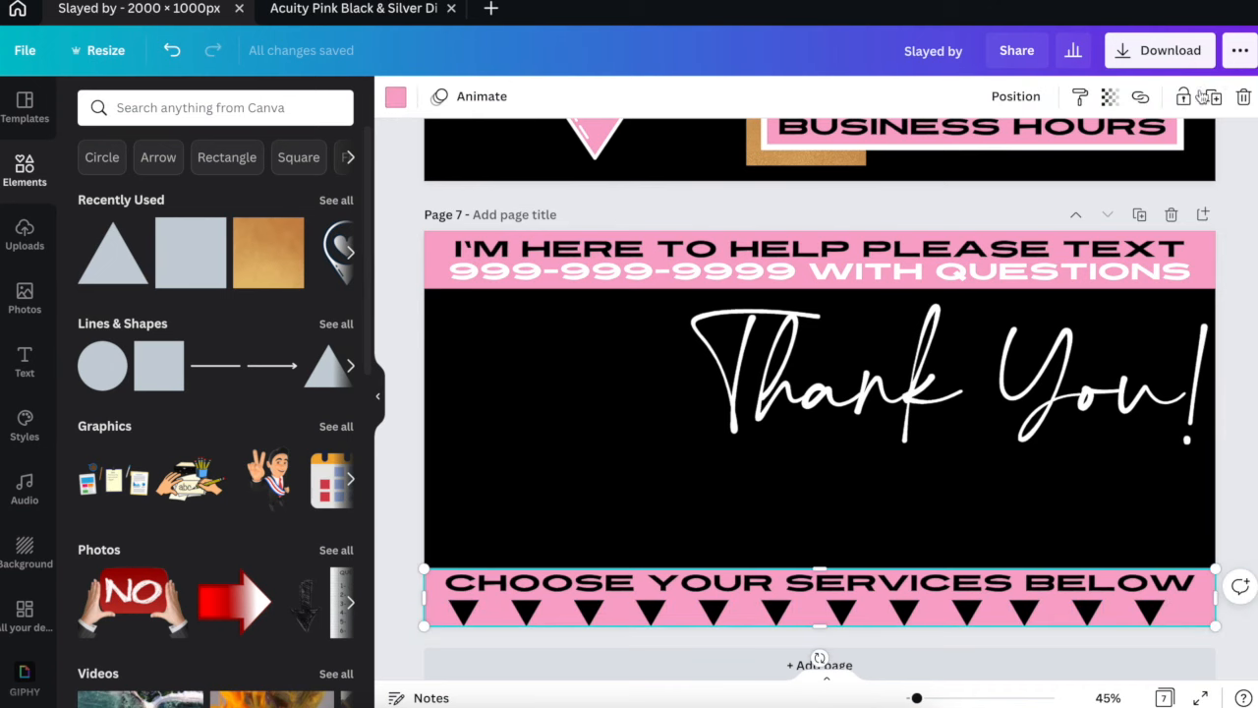
drag(415, 594, 1172, 649)
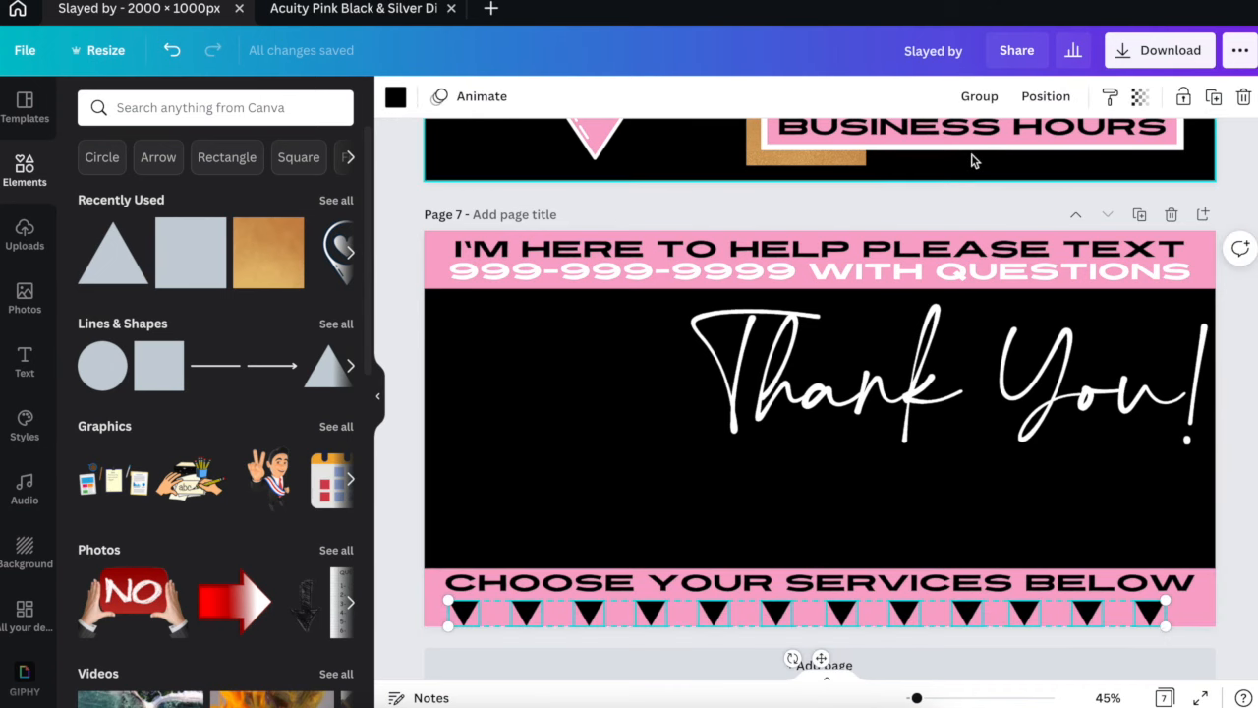
click(1045, 95)
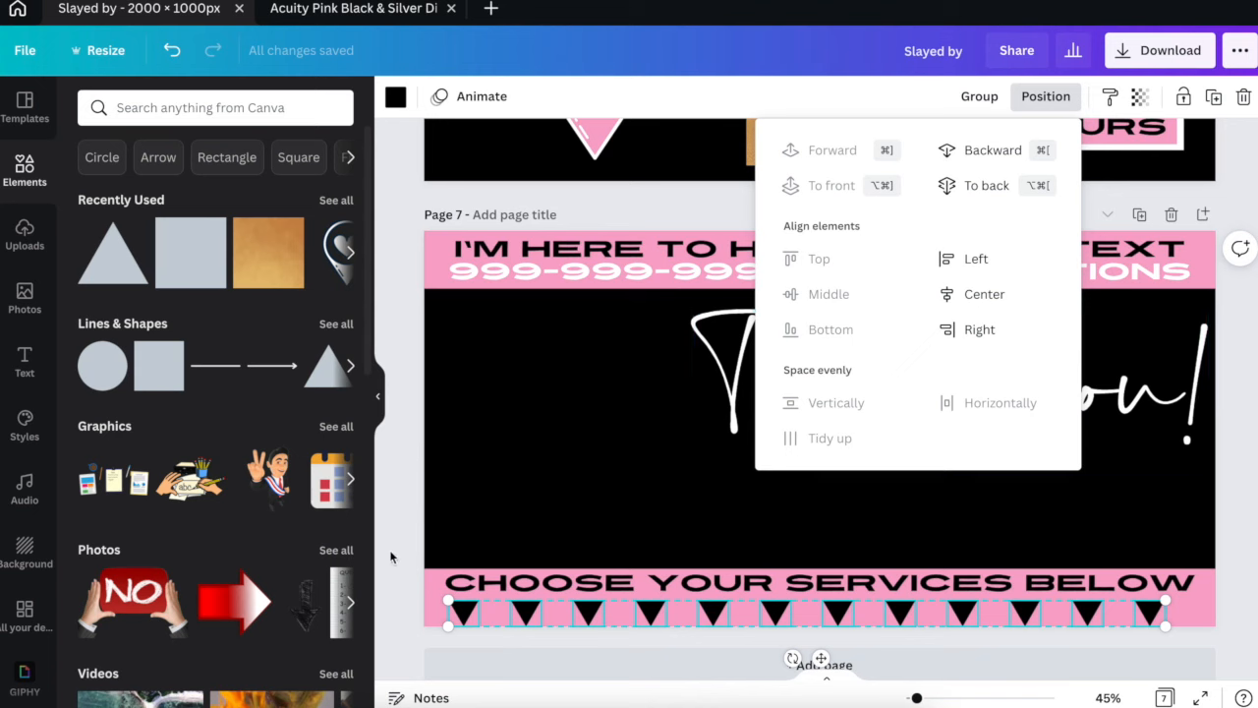
click(387, 552)
Group the row of triangles and centre it horizontally on the page.
drag(415, 617, 1172, 634)
click(980, 96)
drag(806, 605, 820, 604)
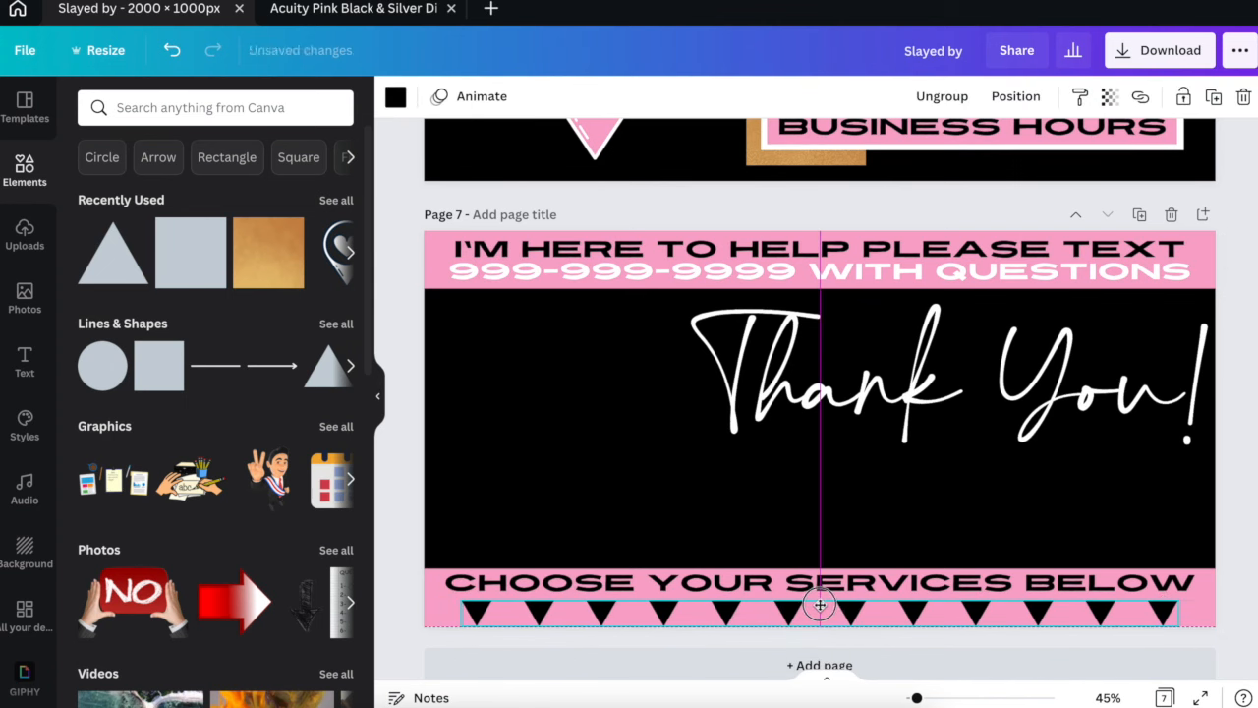
click(415, 607)
Move the "Thank You!" text down to the page's vertical middle, slightly in from the right edge.
drag(892, 391, 874, 423)
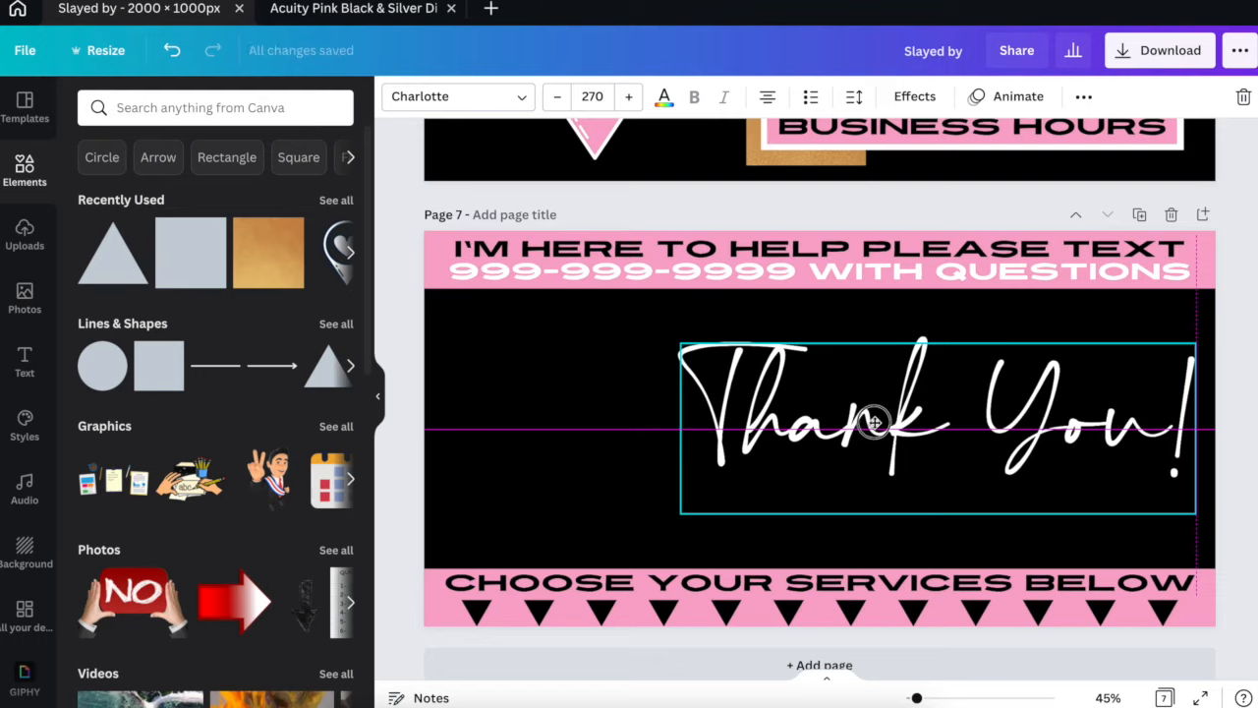
Copy page 2's lower gold strip to page 7, placing one along the bottom band's upper edge and another directly beneath the top band.
scroll(538, 268, up, 7)
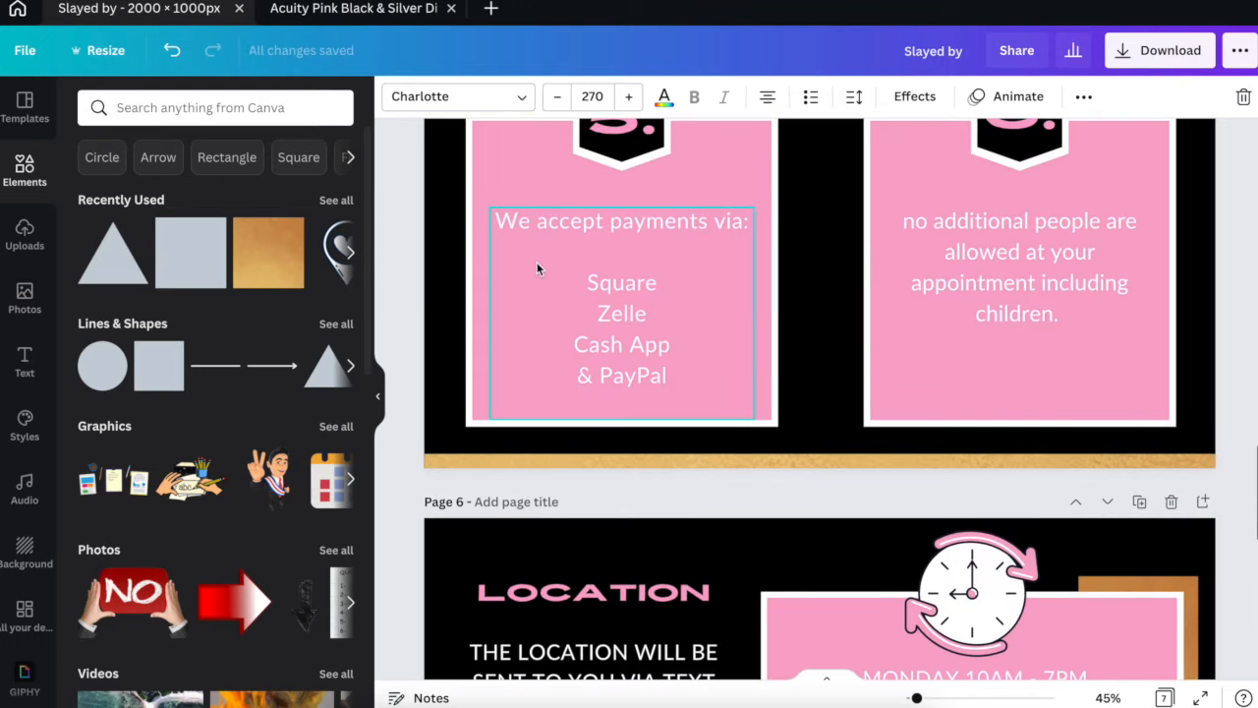
scroll(536, 261, up, 8)
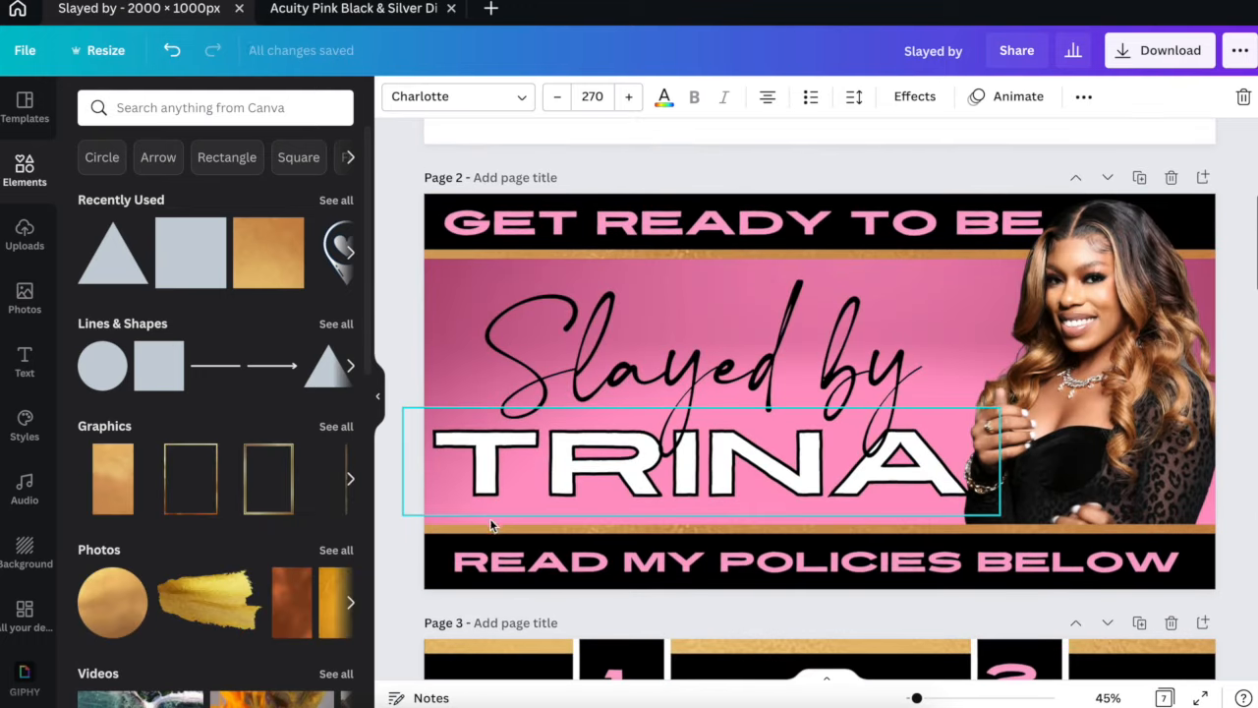
click(483, 529)
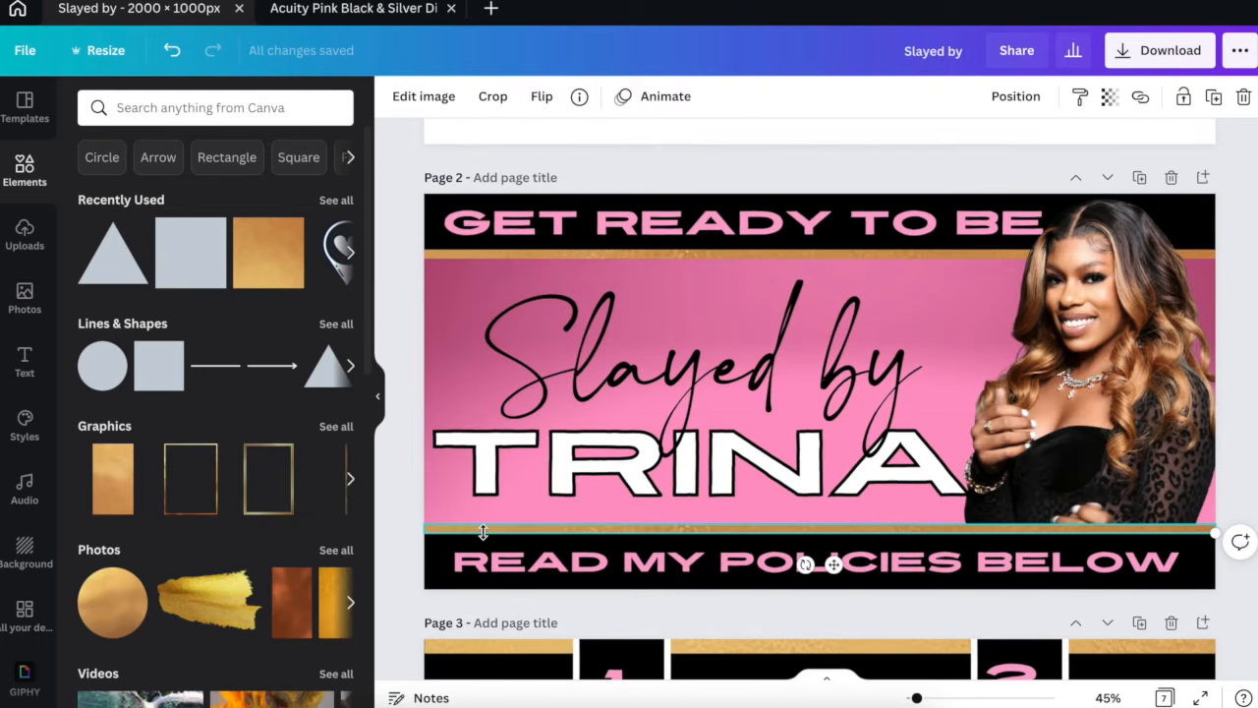
key(ctrl+c)
scroll(483, 531, down, 15)
click(660, 486)
key(ctrl+v)
click(536, 393)
click(556, 531)
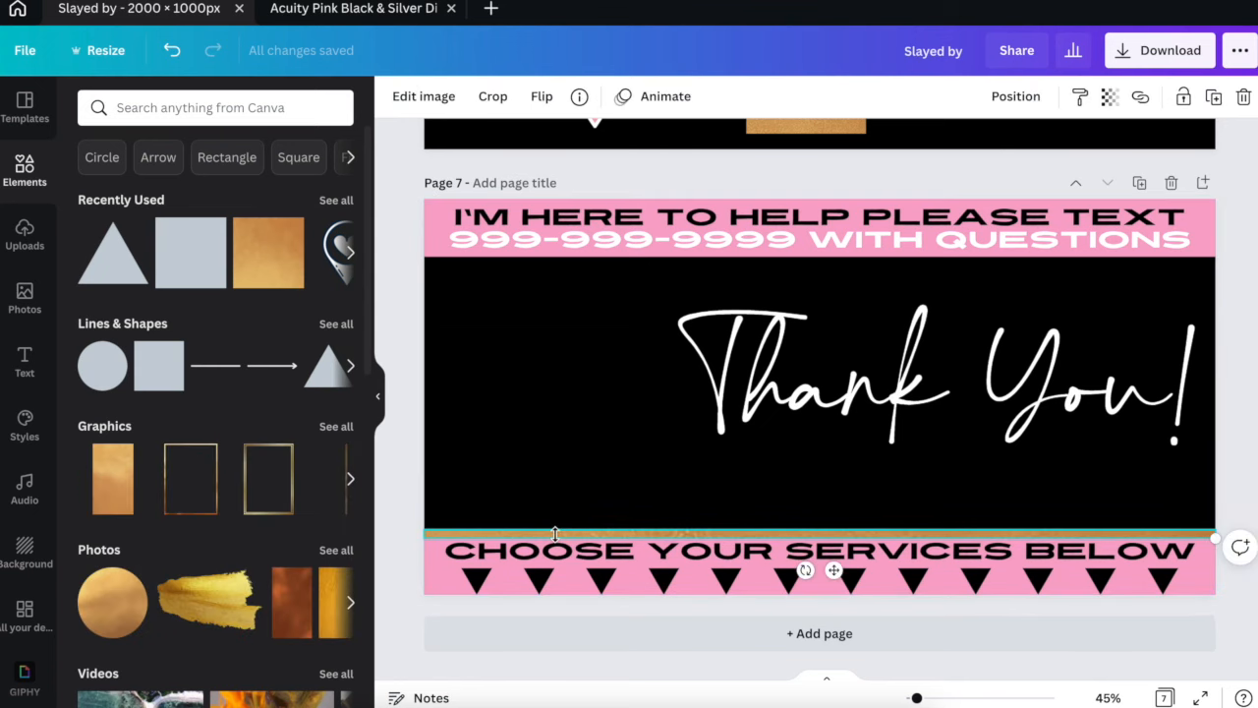
drag(831, 445, 834, 296)
click(410, 341)
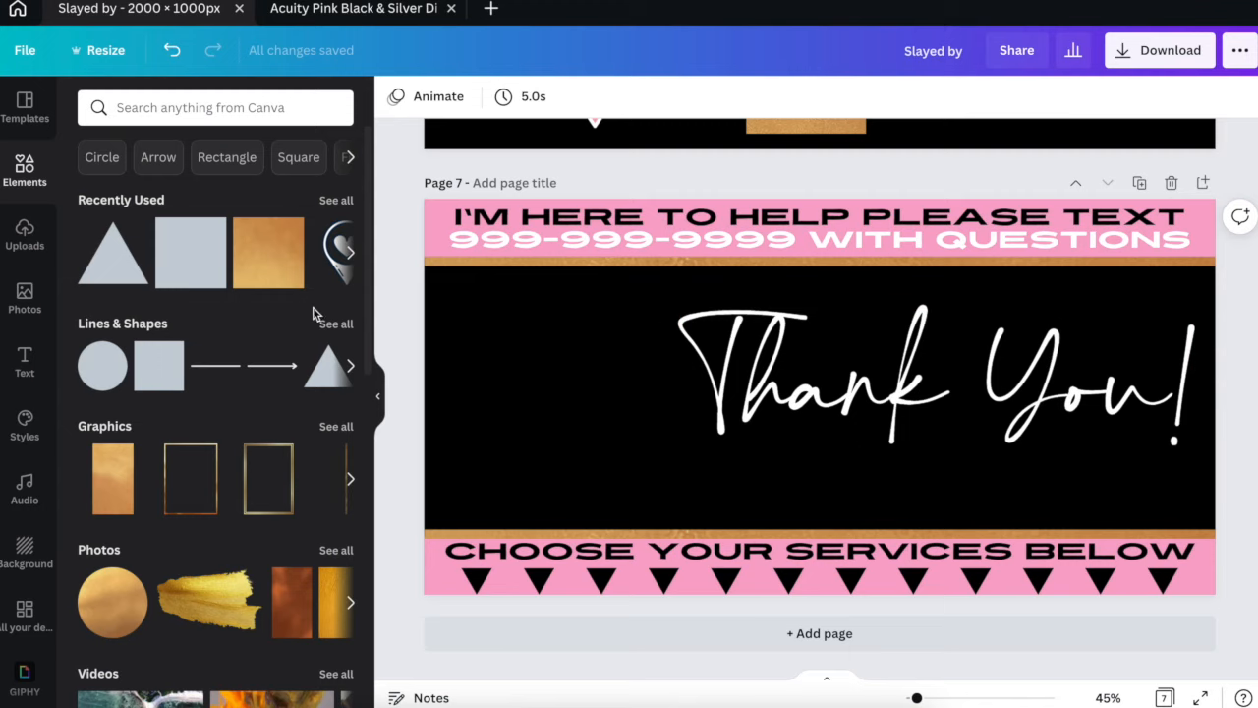
Add the wide photo of the model with both hands in her hair from the "Models - hair" folder at page 7's left edge.
scroll(24, 366, down, 5)
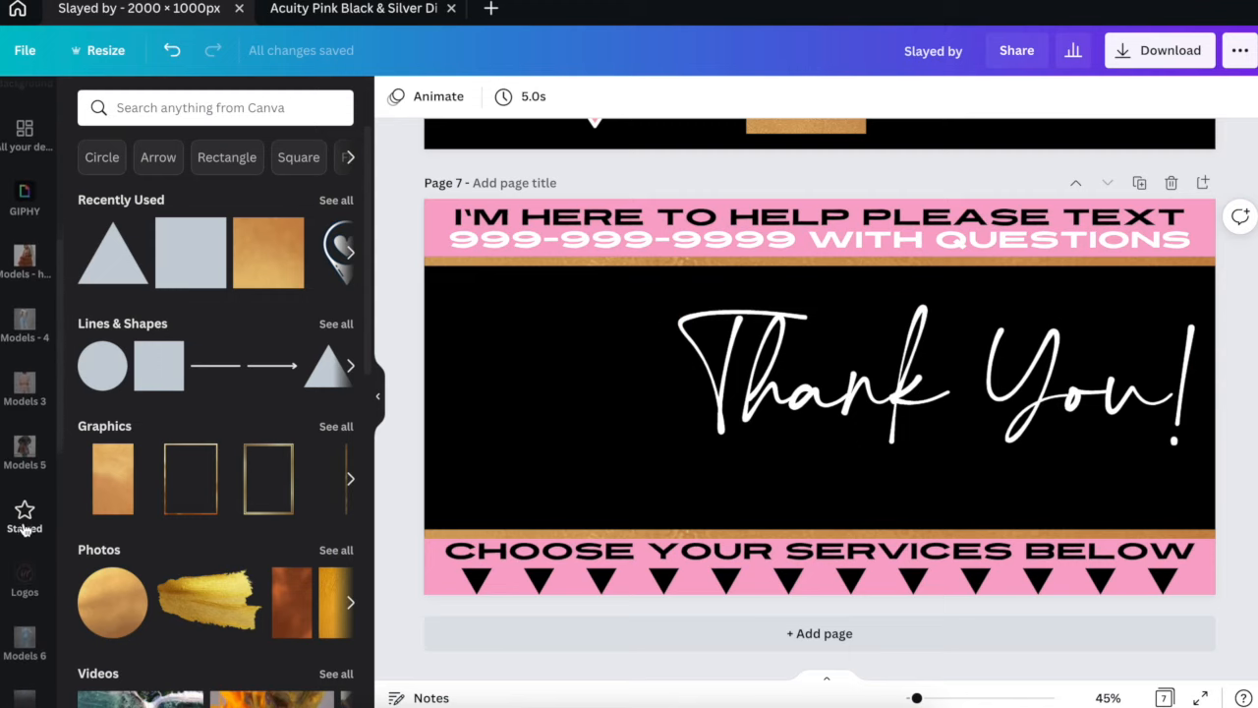
scroll(25, 501, up, 4)
click(24, 483)
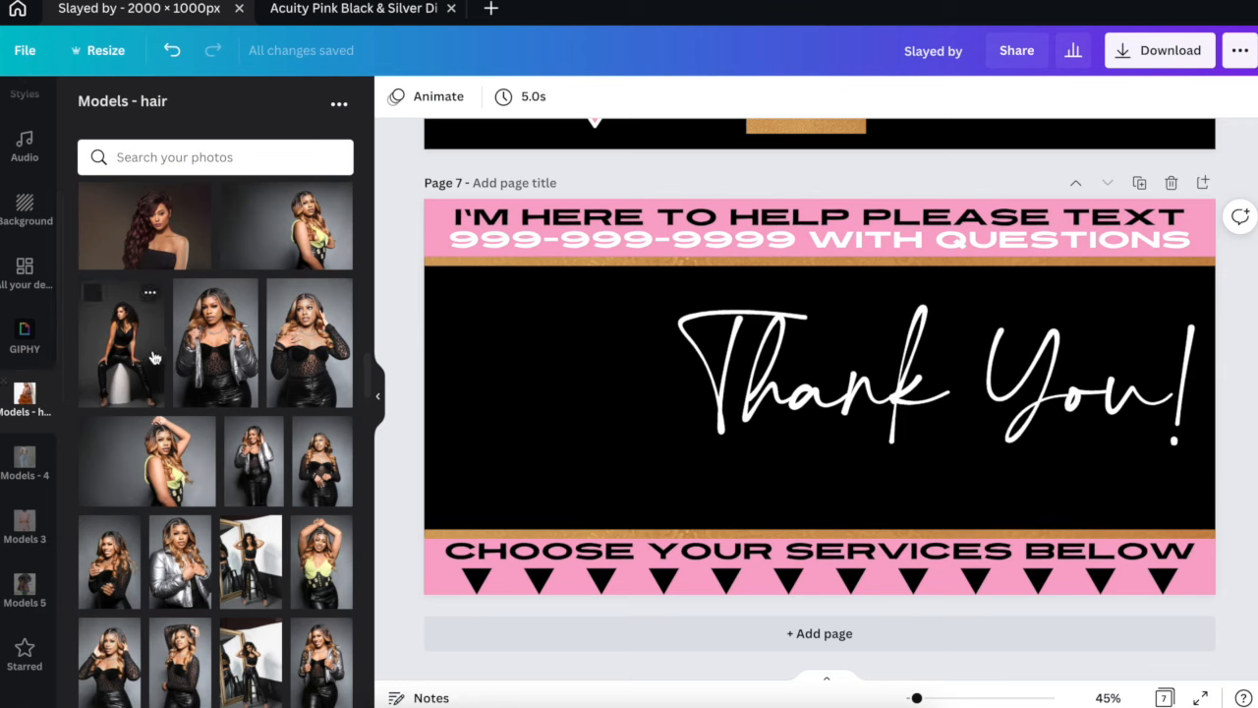
scroll(202, 564, down, 1)
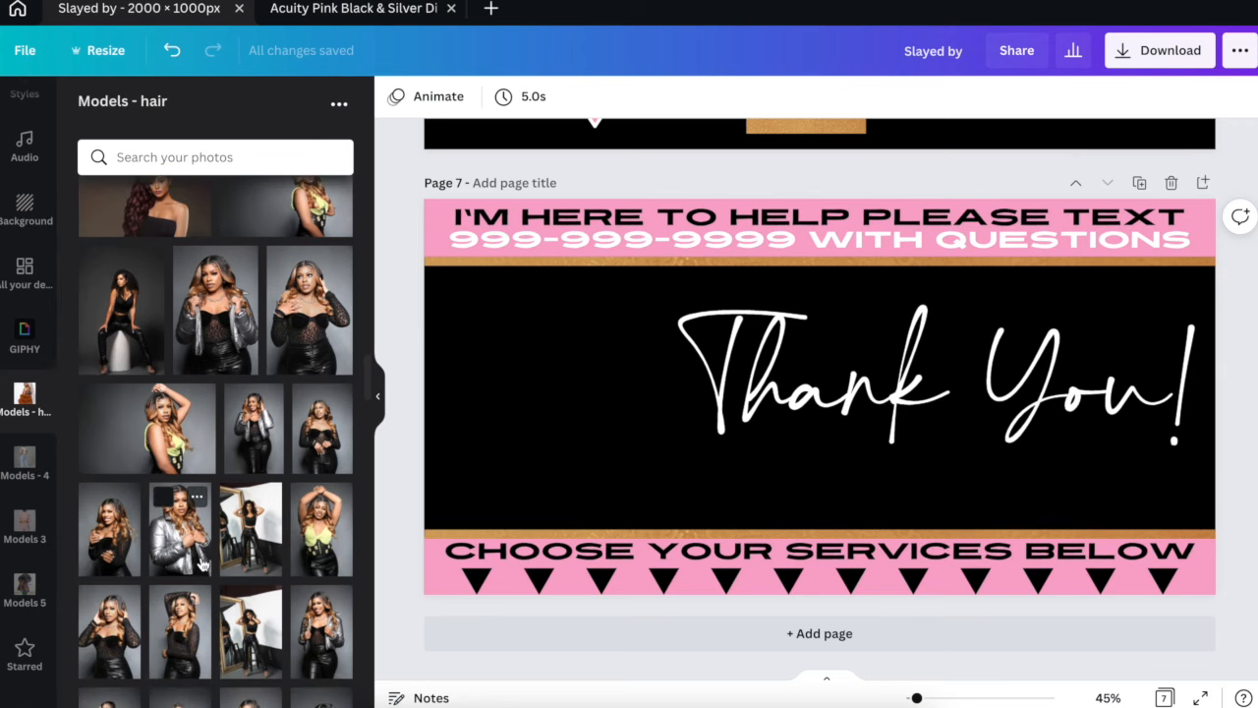
scroll(201, 565, down, 2)
scroll(177, 575, down, 6)
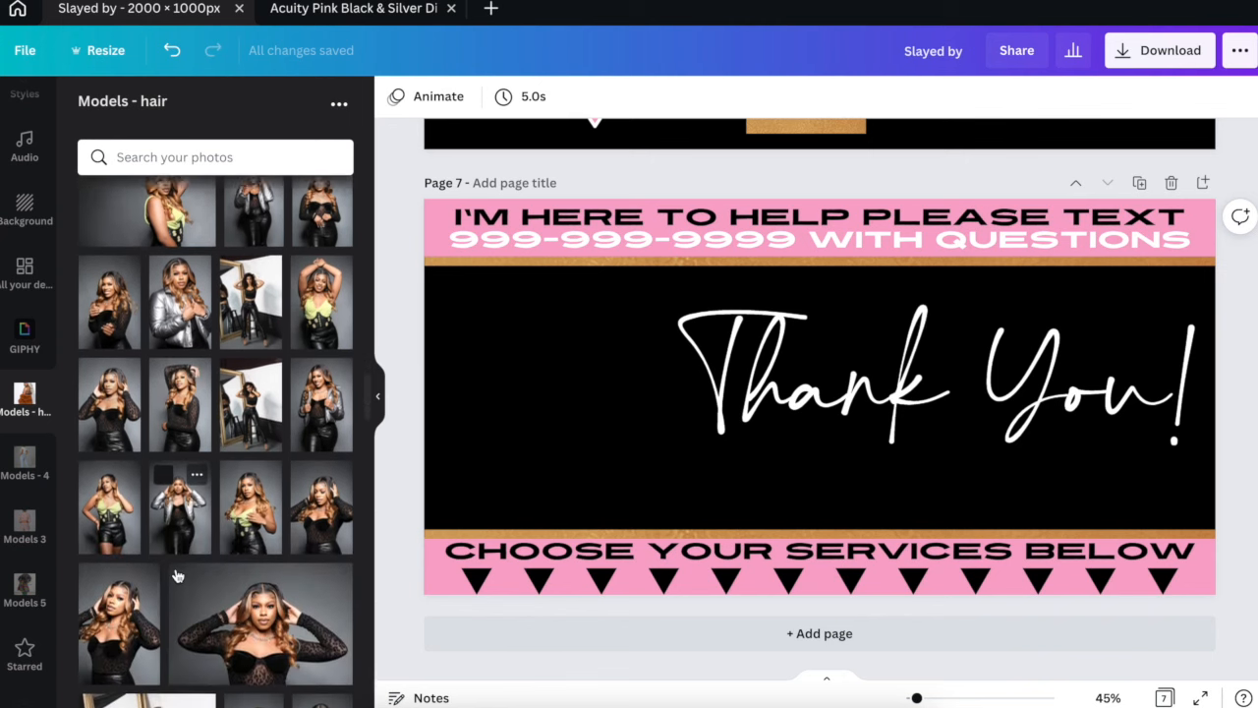
click(260, 602)
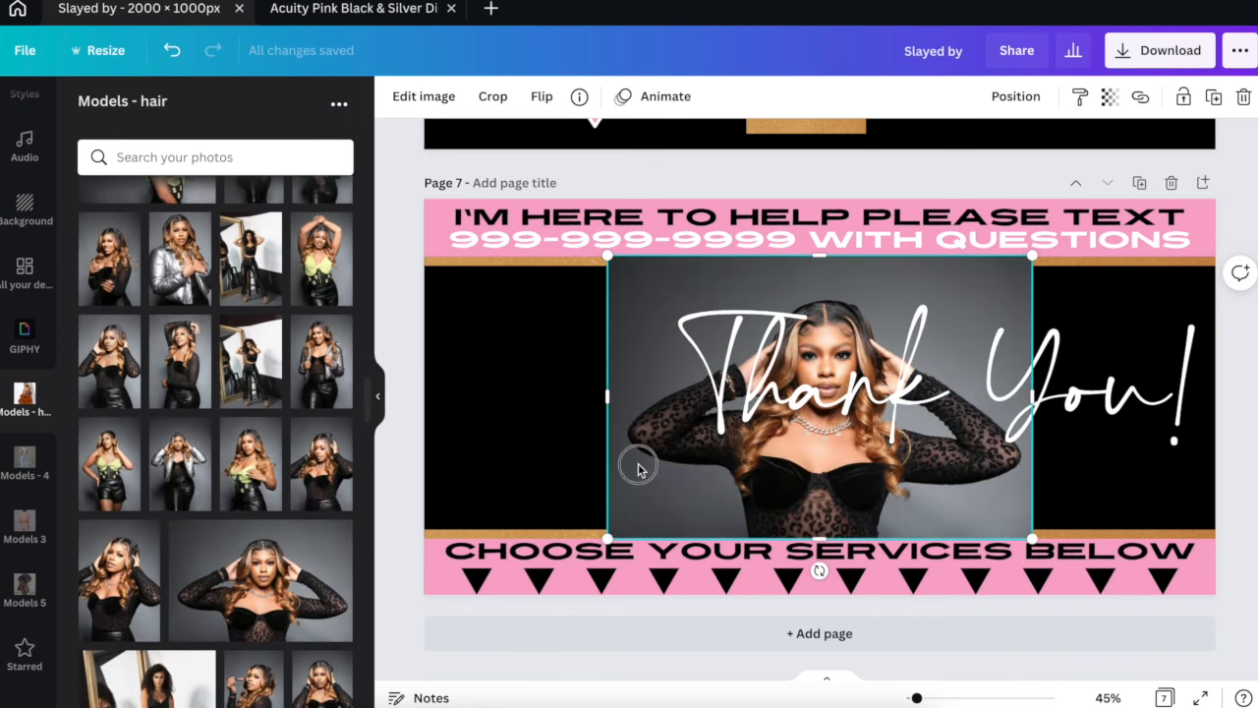
drag(637, 470, 455, 449)
Remove the model photo's background and enlarge the photo to about 1,237 × 825 px, shifted partly past page 7's left edge.
click(423, 96)
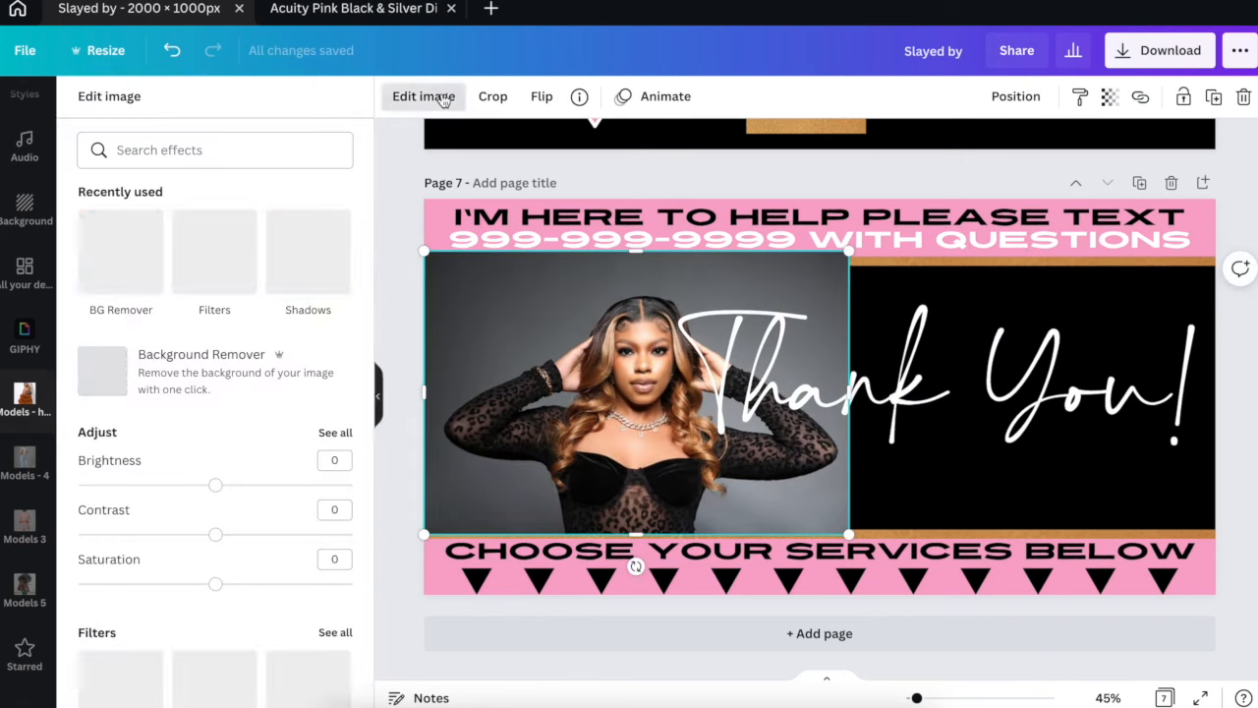
click(112, 283)
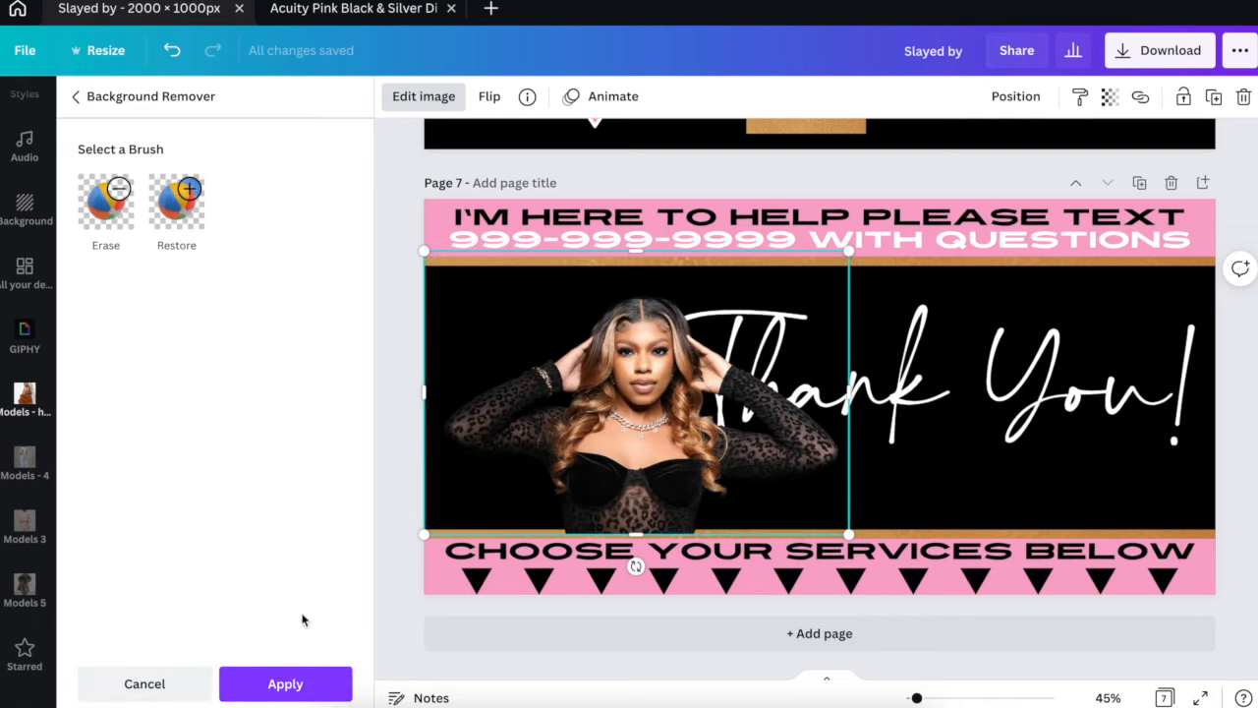
click(285, 684)
drag(534, 413, 474, 406)
drag(784, 246, 863, 209)
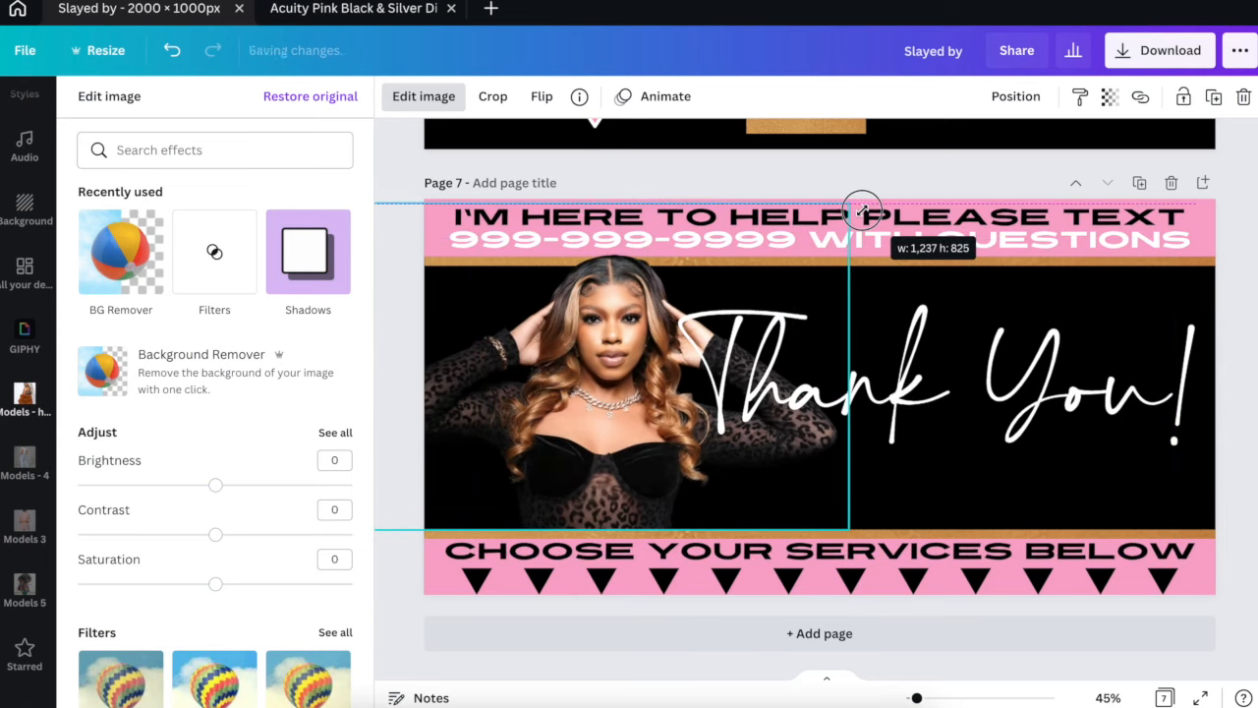
click(742, 164)
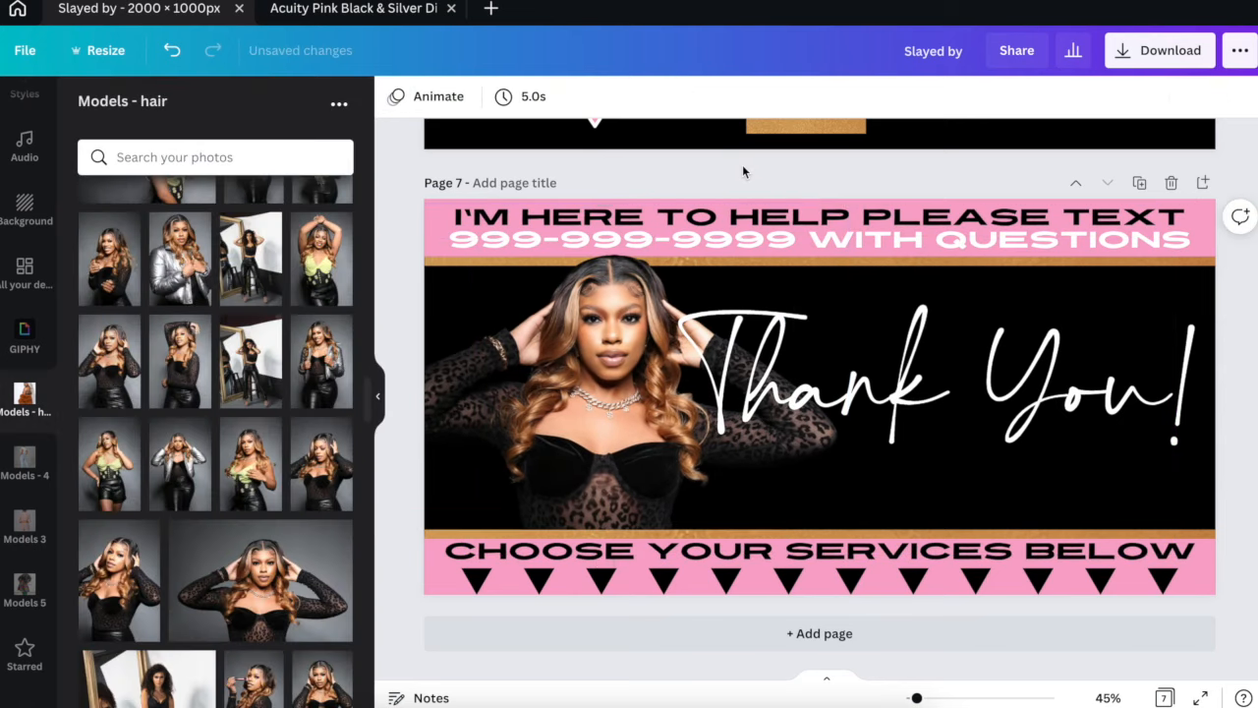
Apply the recently used white-to-grey gradient as page 7's background and recolour it hot pink from the document colours.
scroll(742, 164, up, 20)
scroll(742, 164, down, 5)
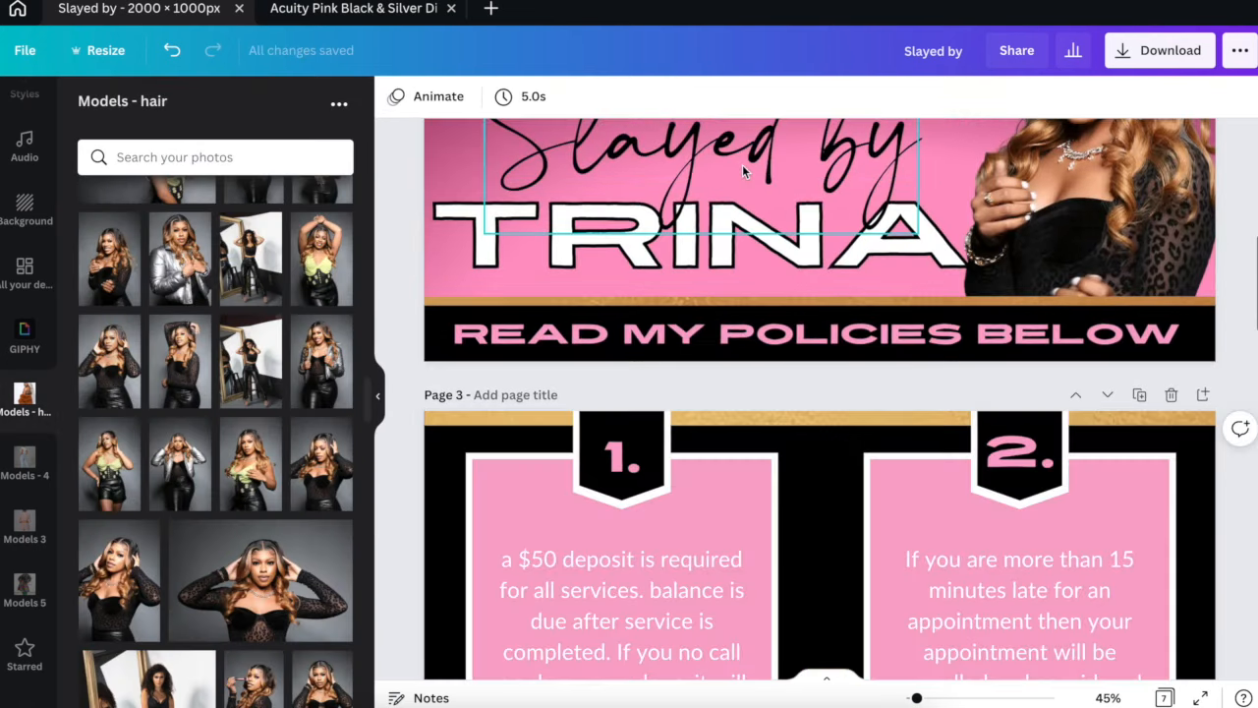
scroll(742, 164, down, 15)
click(1046, 284)
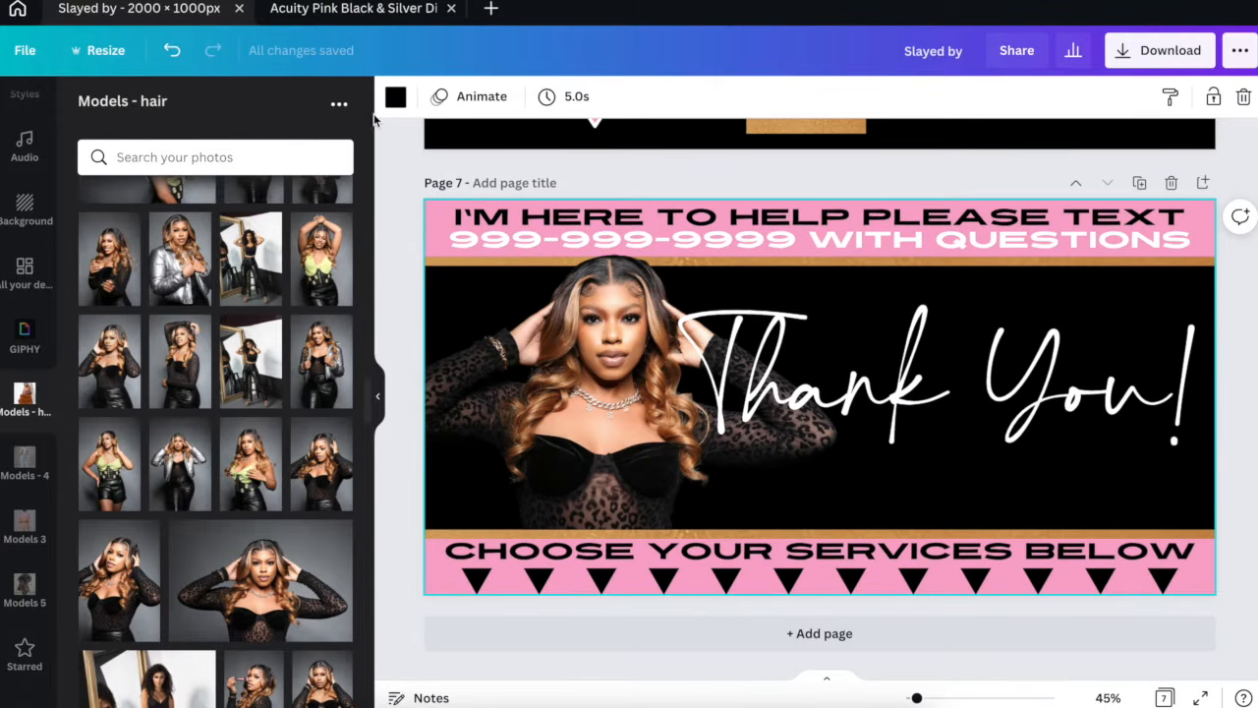
scroll(29, 330, up, 1)
click(25, 260)
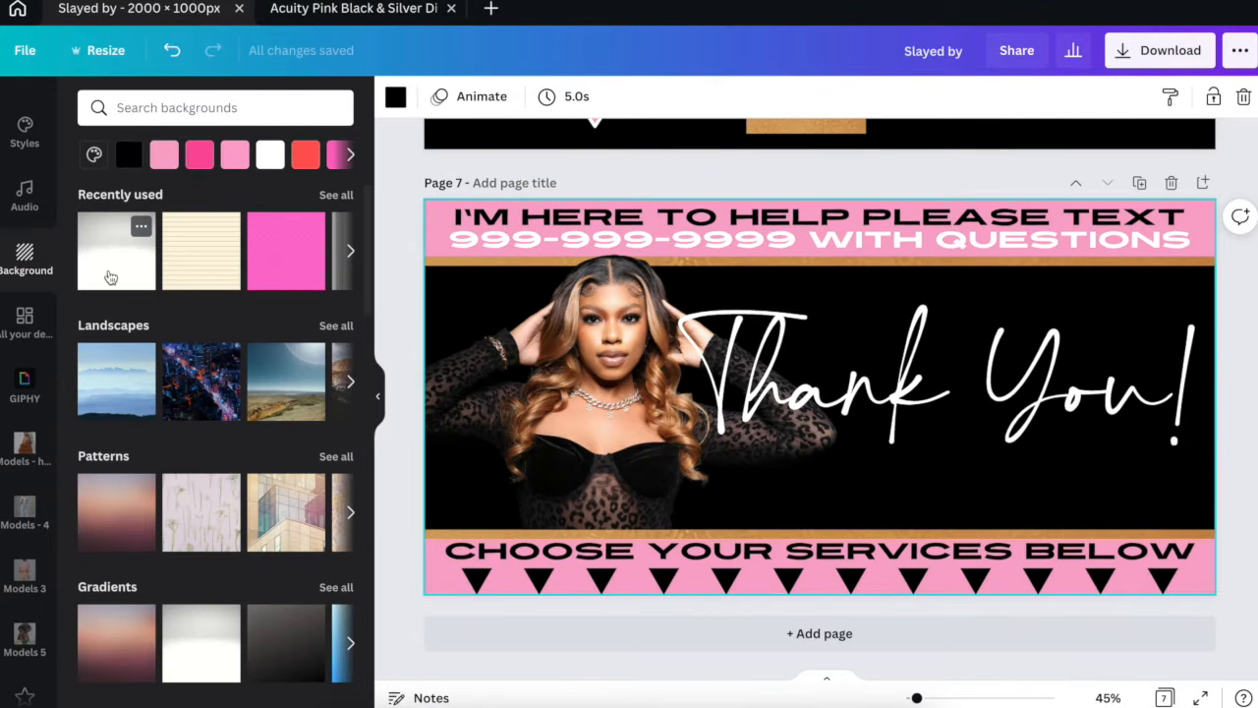
click(146, 258)
click(396, 99)
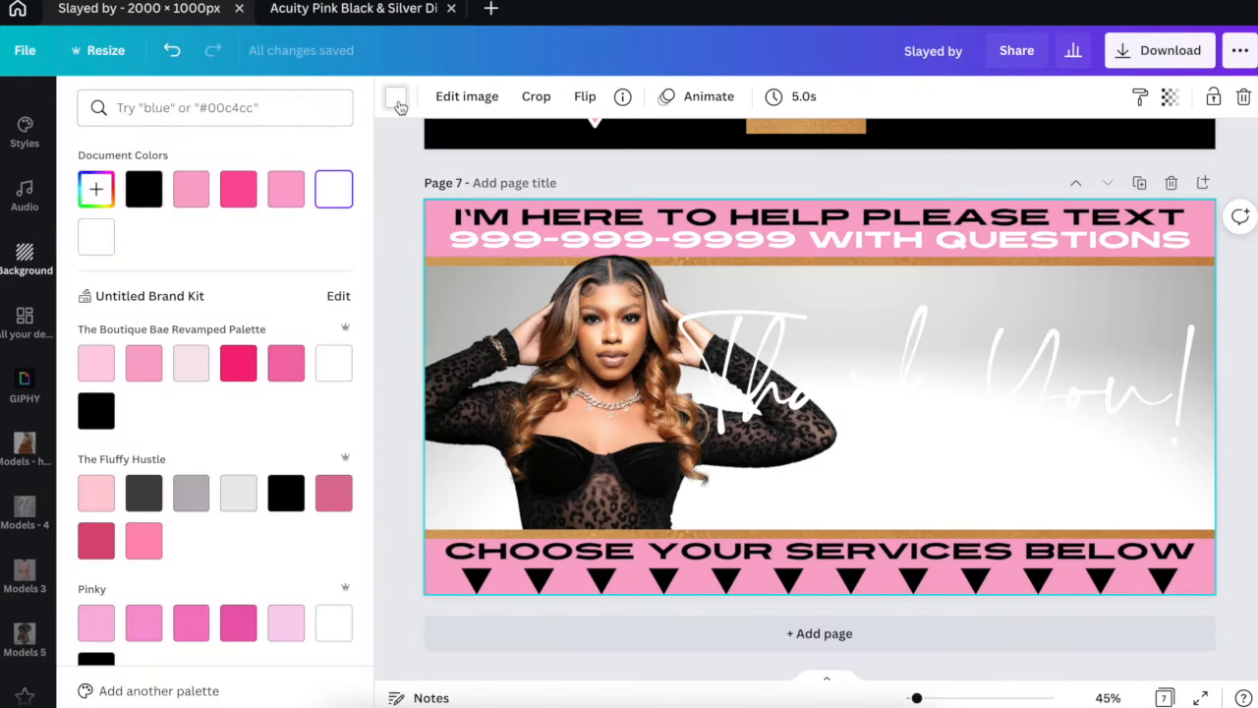
click(283, 192)
click(235, 196)
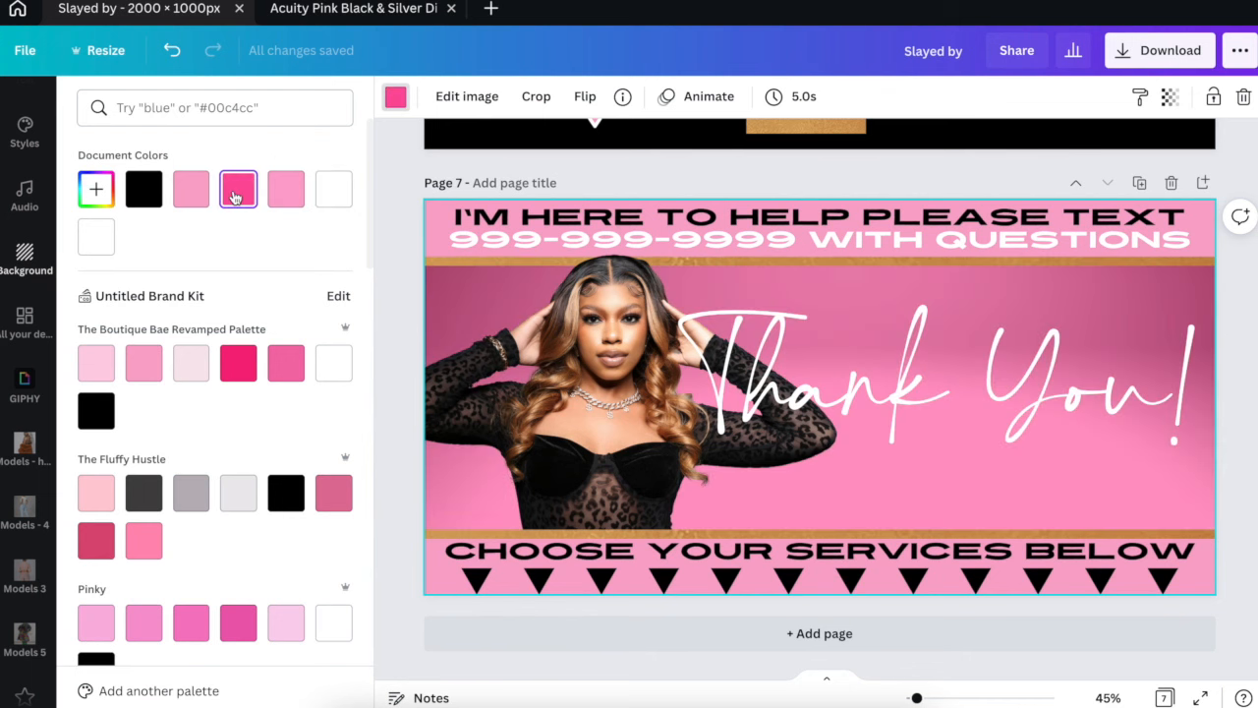
click(392, 254)
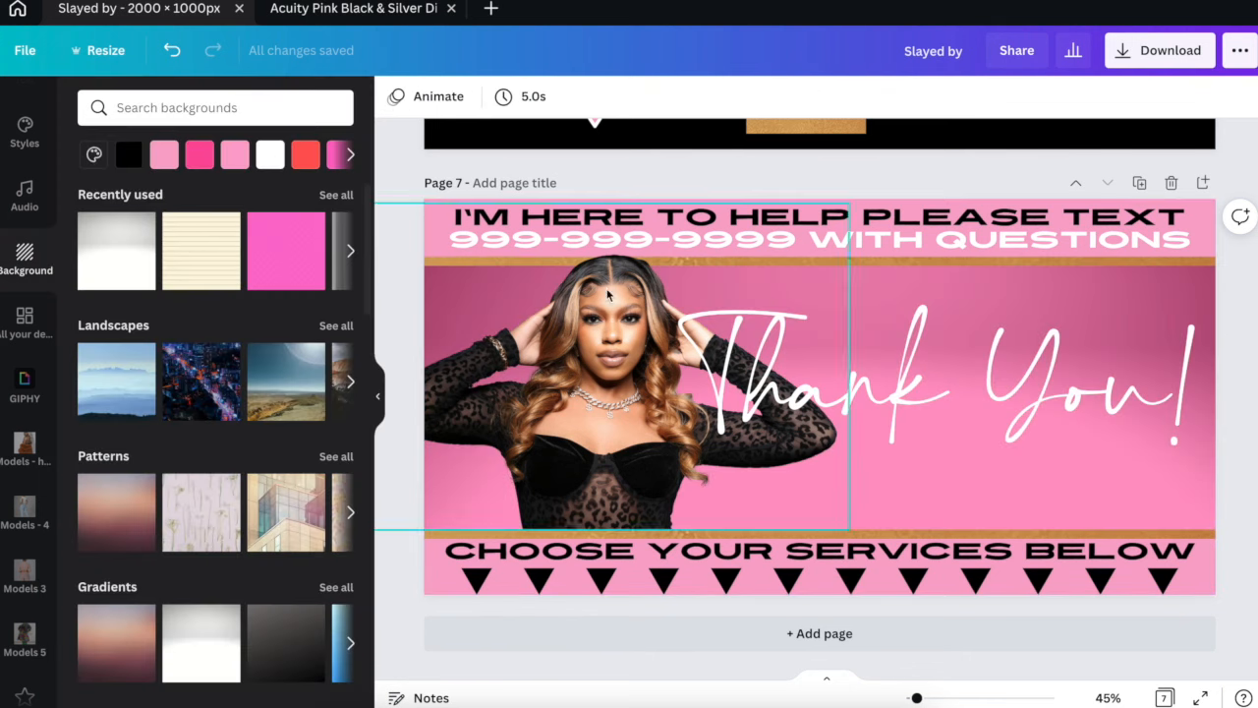
Nudge the "Thank You!" text slightly to the right.
click(789, 340)
drag(789, 340, 799, 341)
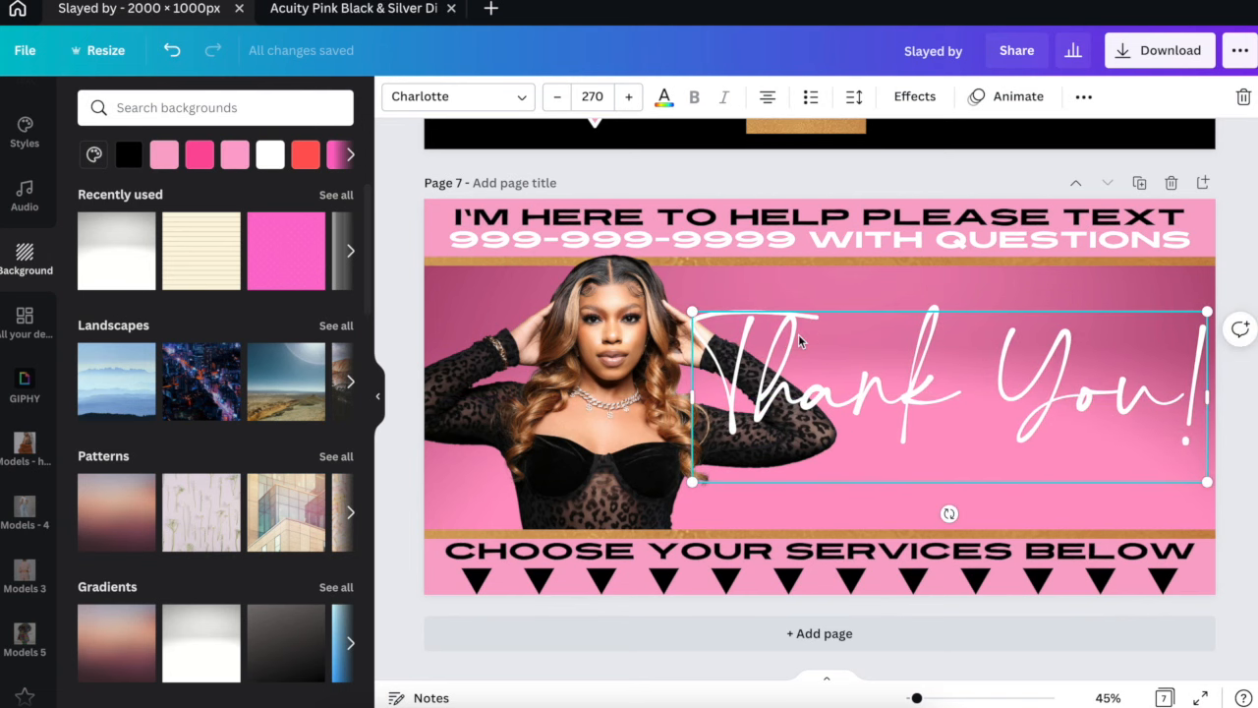
Recolour the pink band along the top of page 7 black.
click(429, 209)
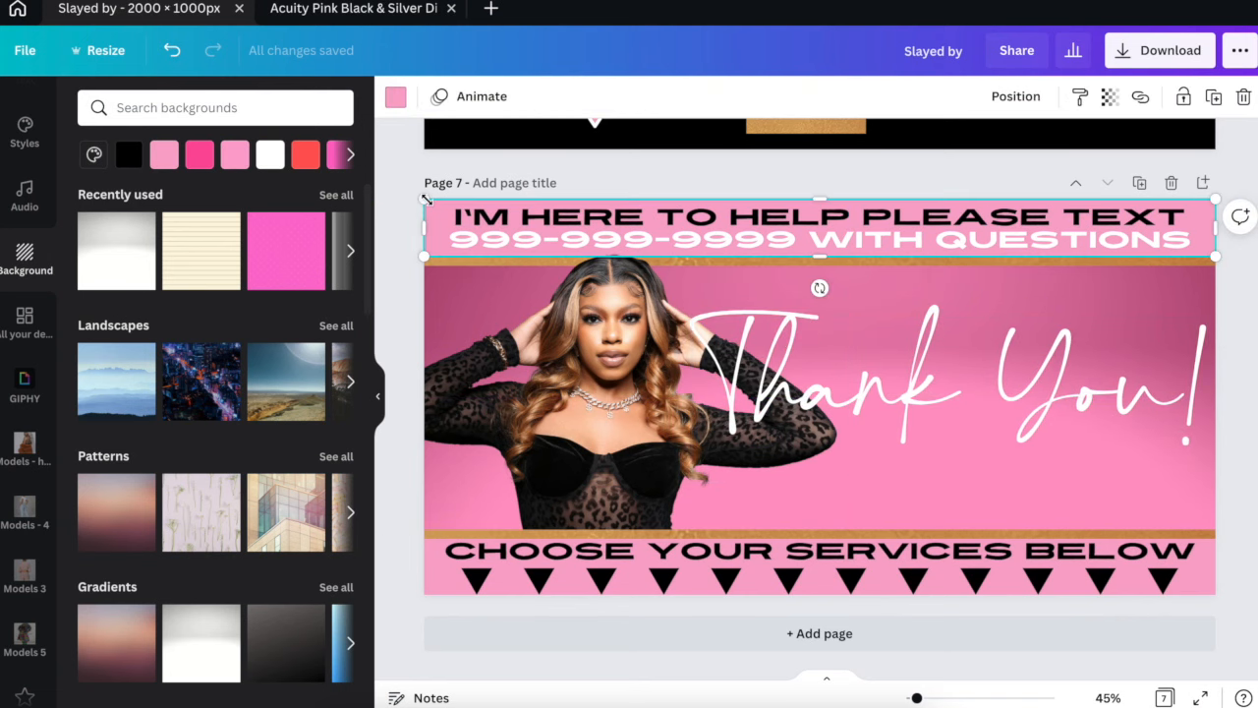
scroll(394, 209, up, 20)
scroll(394, 231, down, 20)
click(395, 96)
click(144, 189)
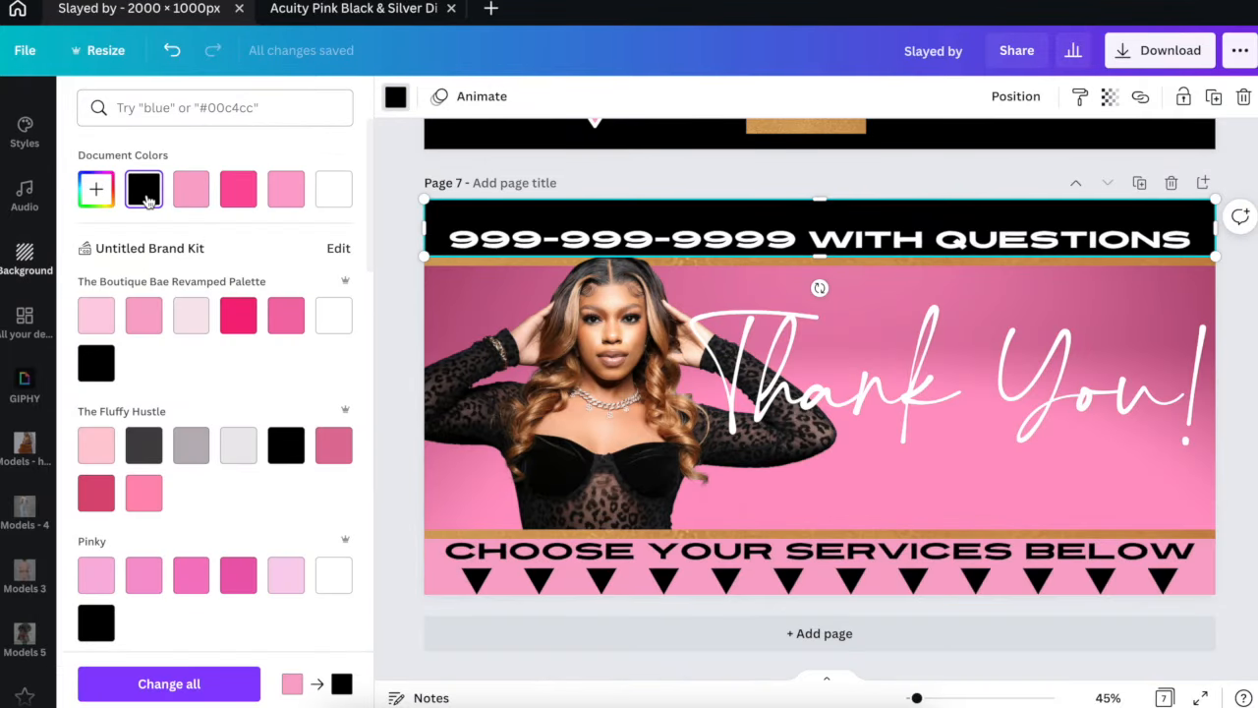
Recolour only the line "I'M HERE TO HELP PLEASE TEXT" in page 7's top text light pink.
click(644, 219)
click(455, 217)
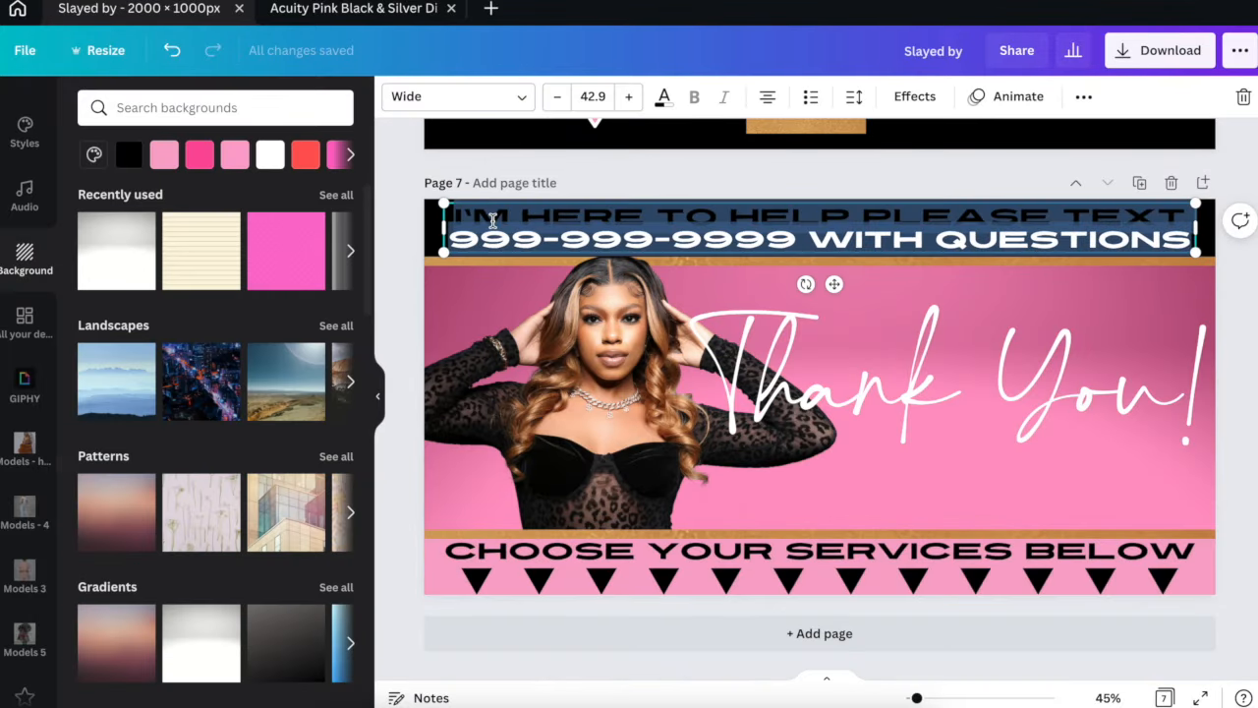
click(463, 214)
drag(449, 212, 1177, 220)
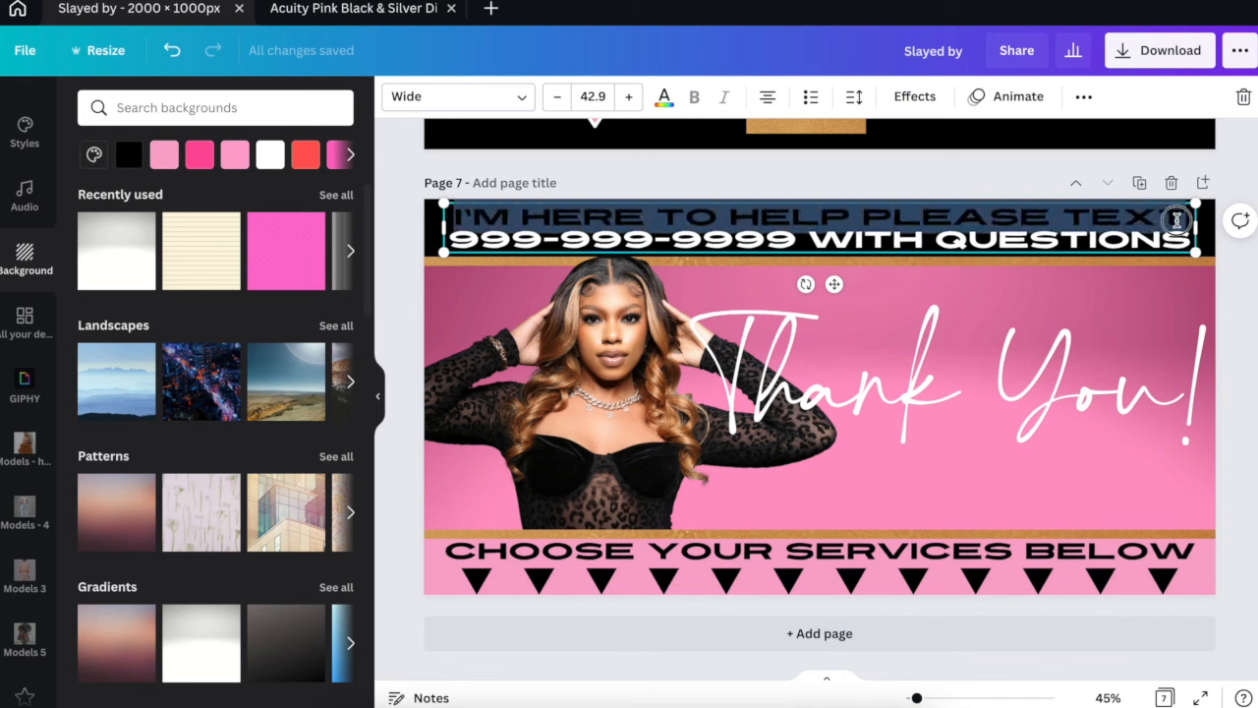
click(664, 97)
click(284, 188)
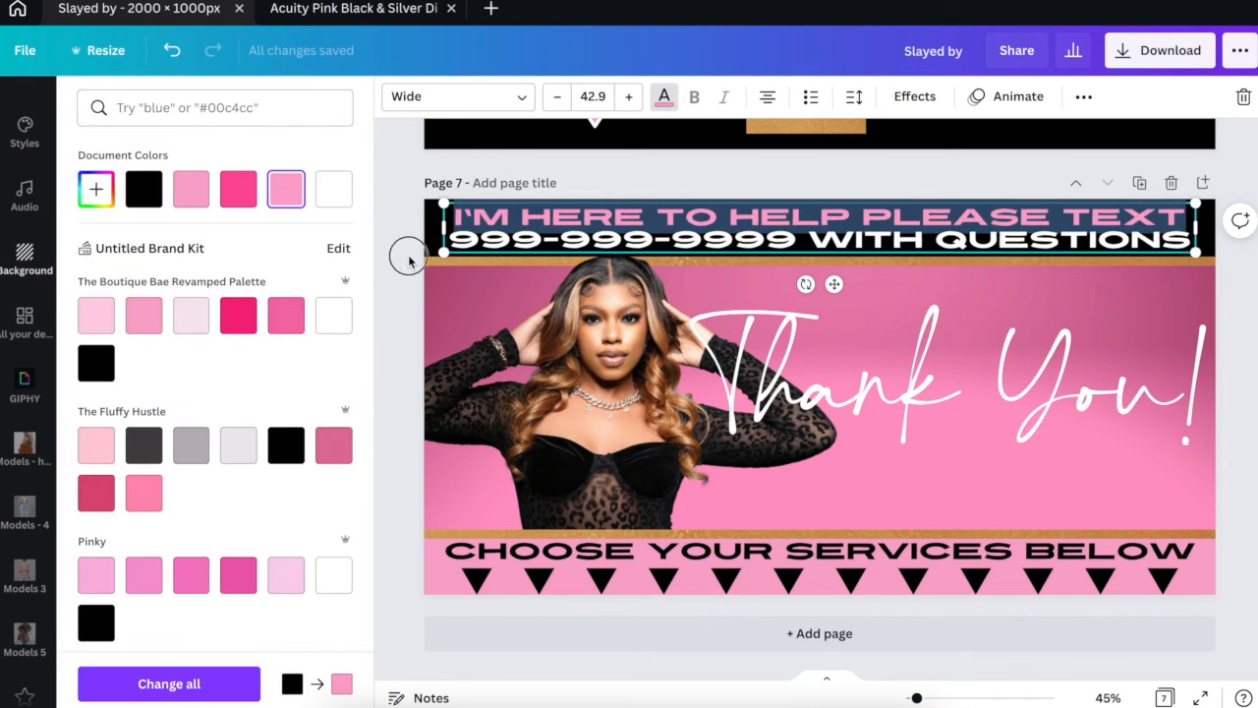
click(409, 260)
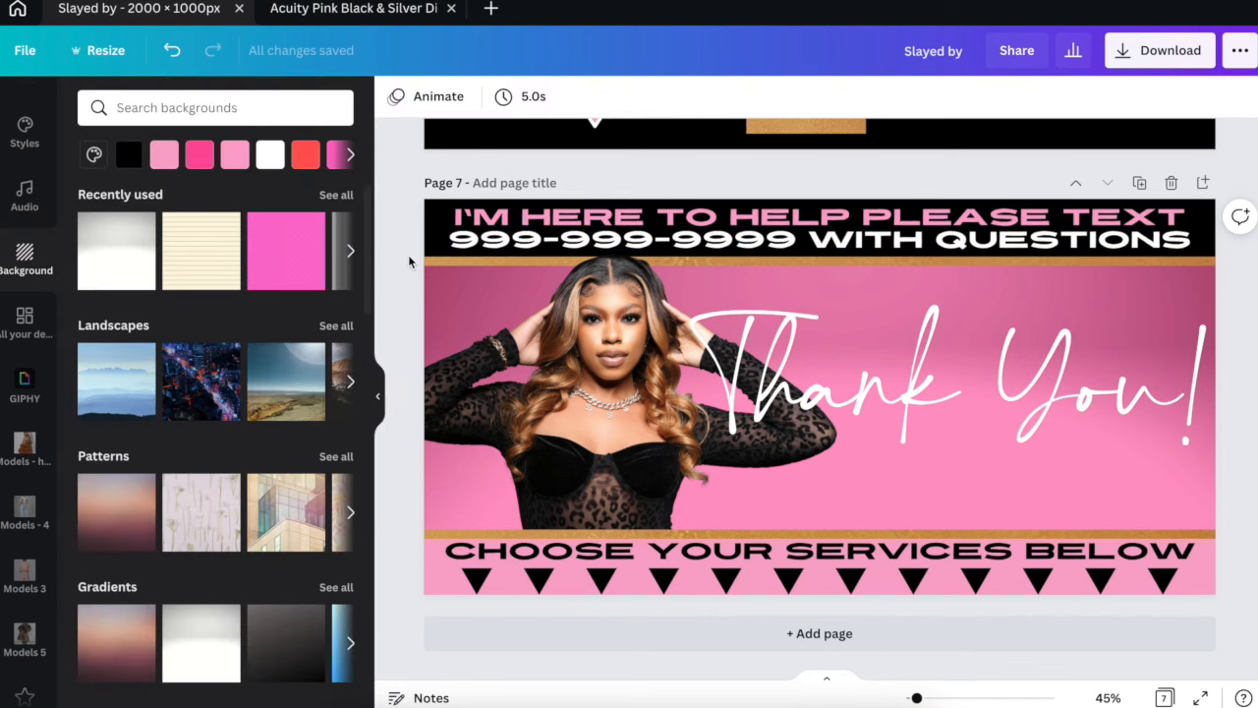
Recolour the leftmost triangle in page 7's bottom row light pink.
click(468, 579)
click(396, 98)
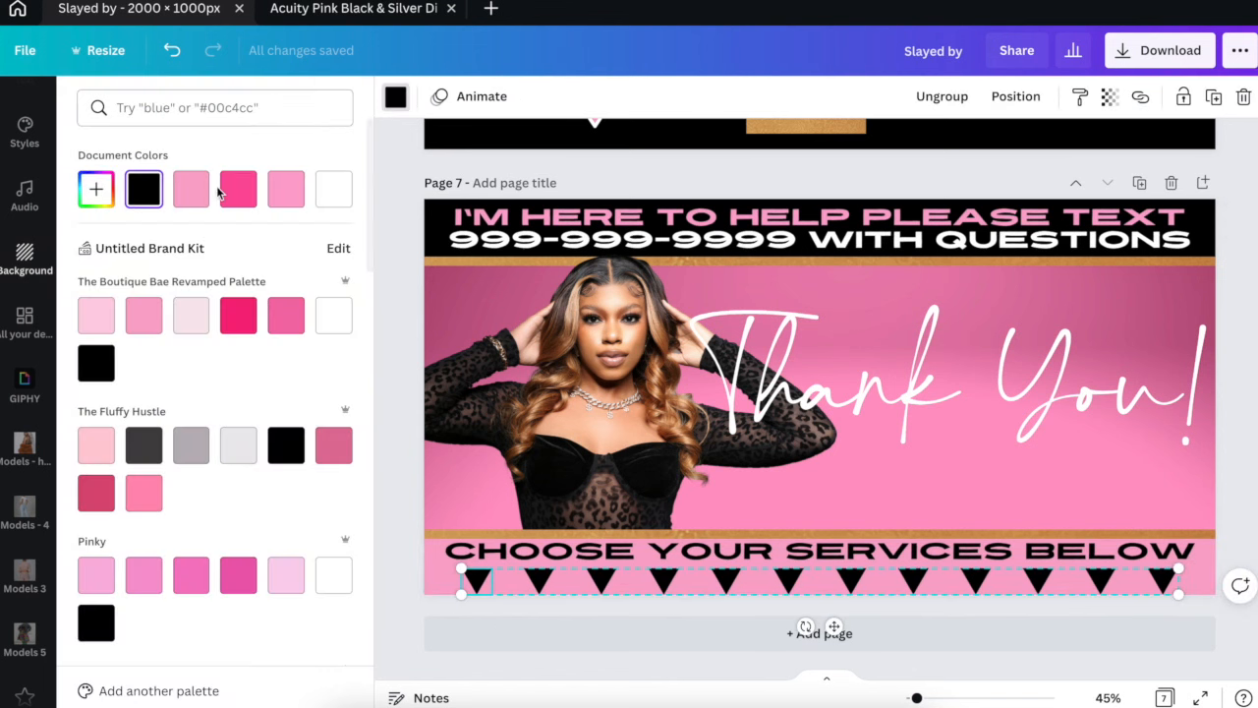
click(292, 196)
click(153, 684)
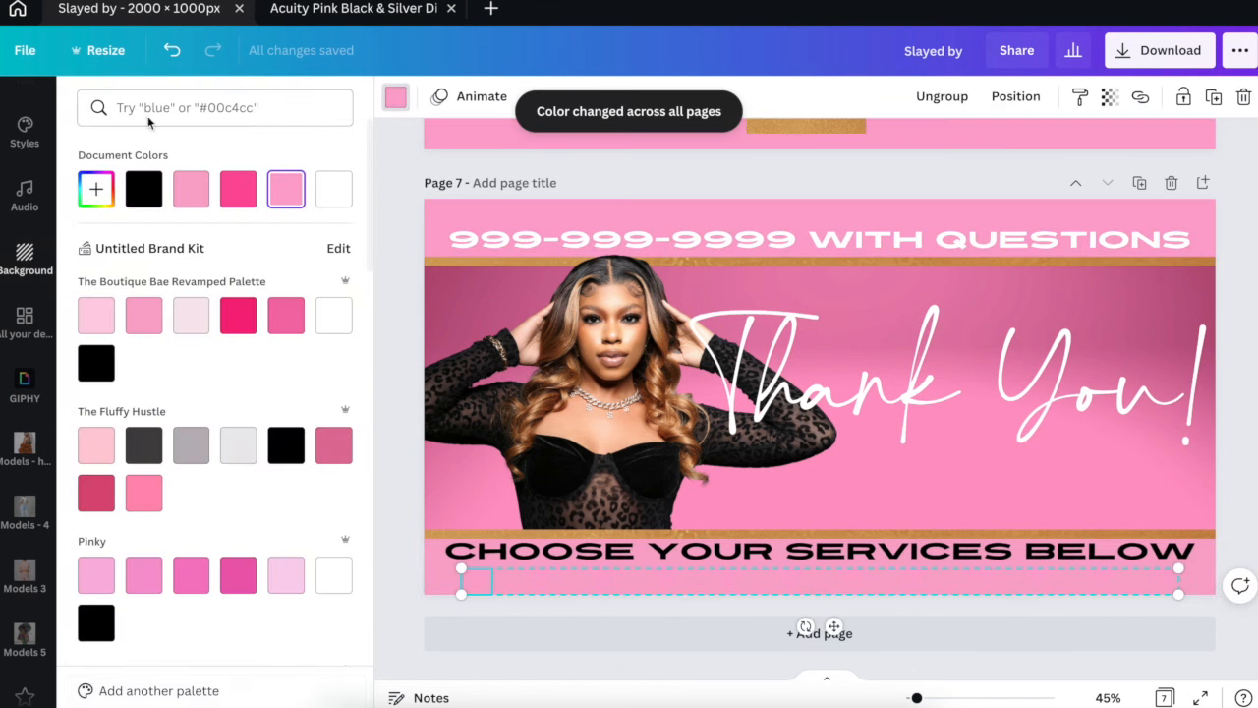
click(172, 50)
click(466, 588)
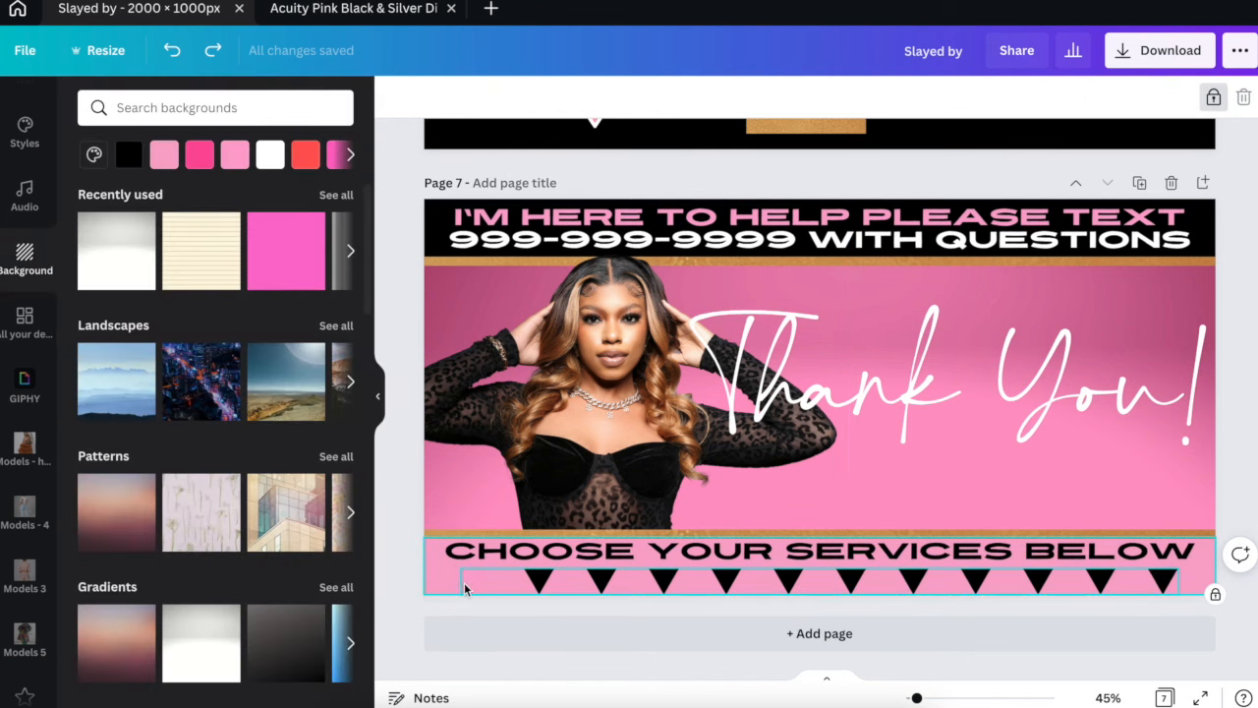
Recolour the eleven remaining black triangles in page 7's bottom row the same light pink, one after another.
click(462, 588)
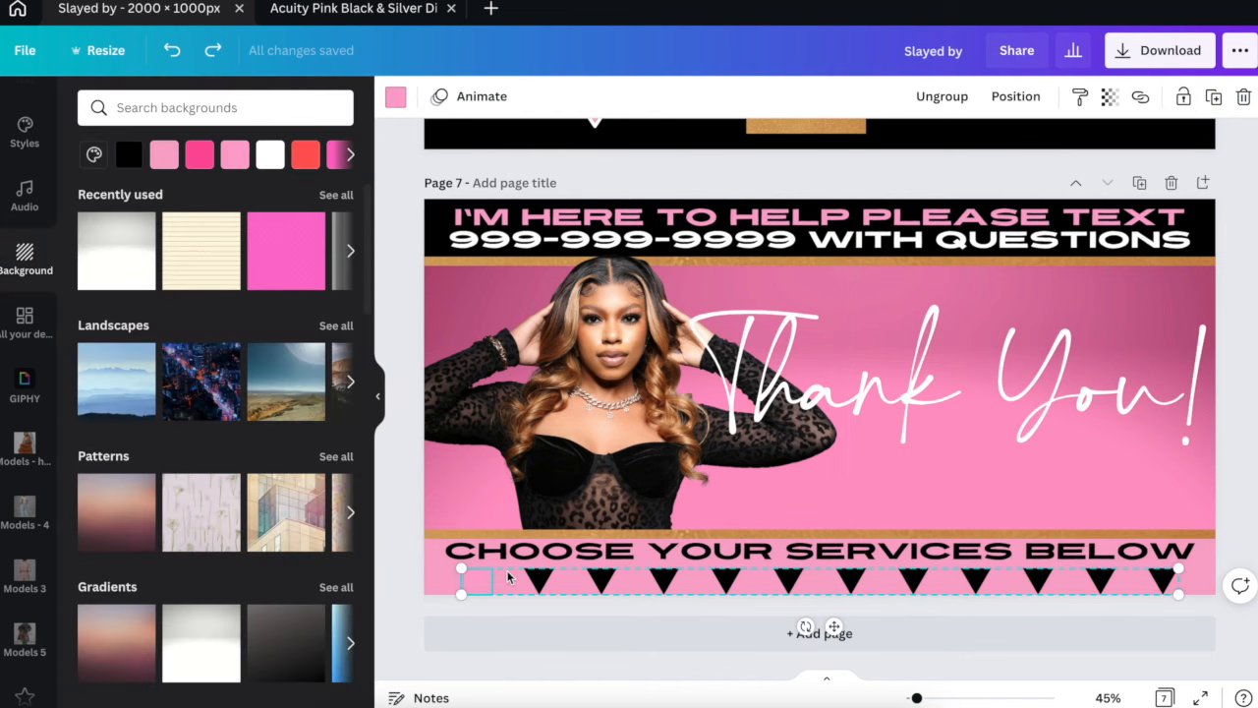
click(400, 97)
click(298, 199)
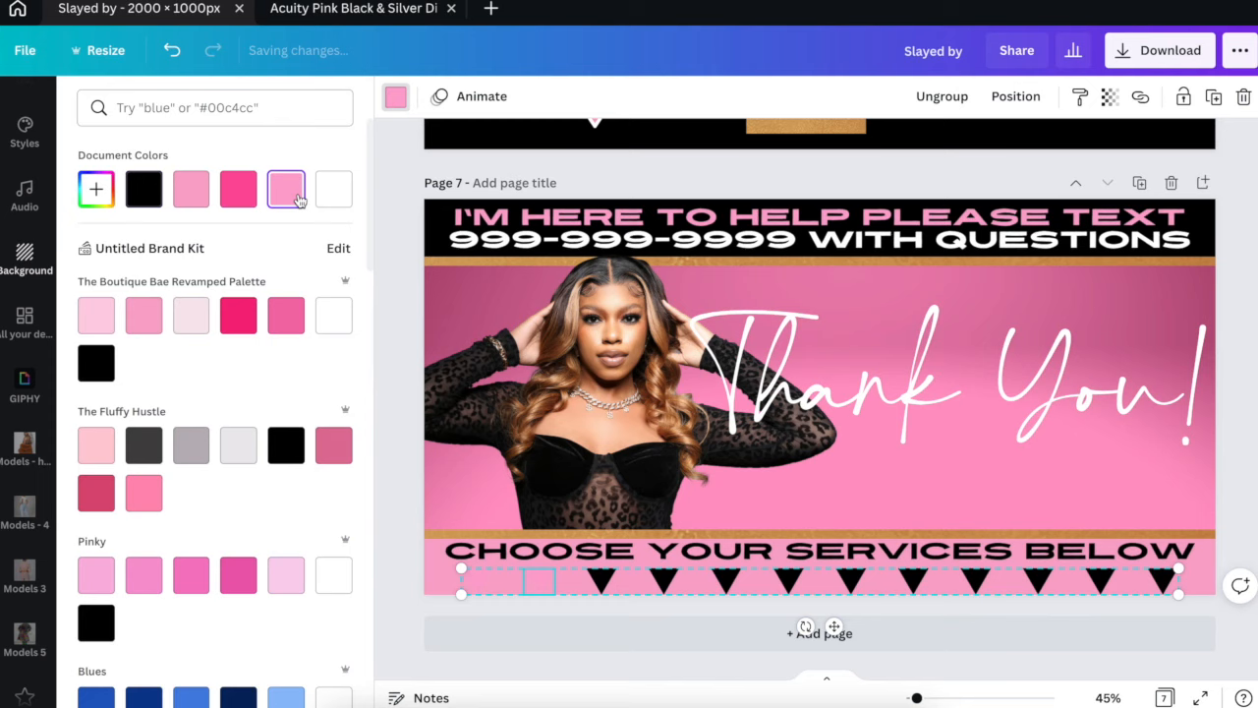
click(599, 580)
click(293, 194)
click(664, 580)
click(293, 195)
click(726, 580)
click(287, 189)
click(789, 580)
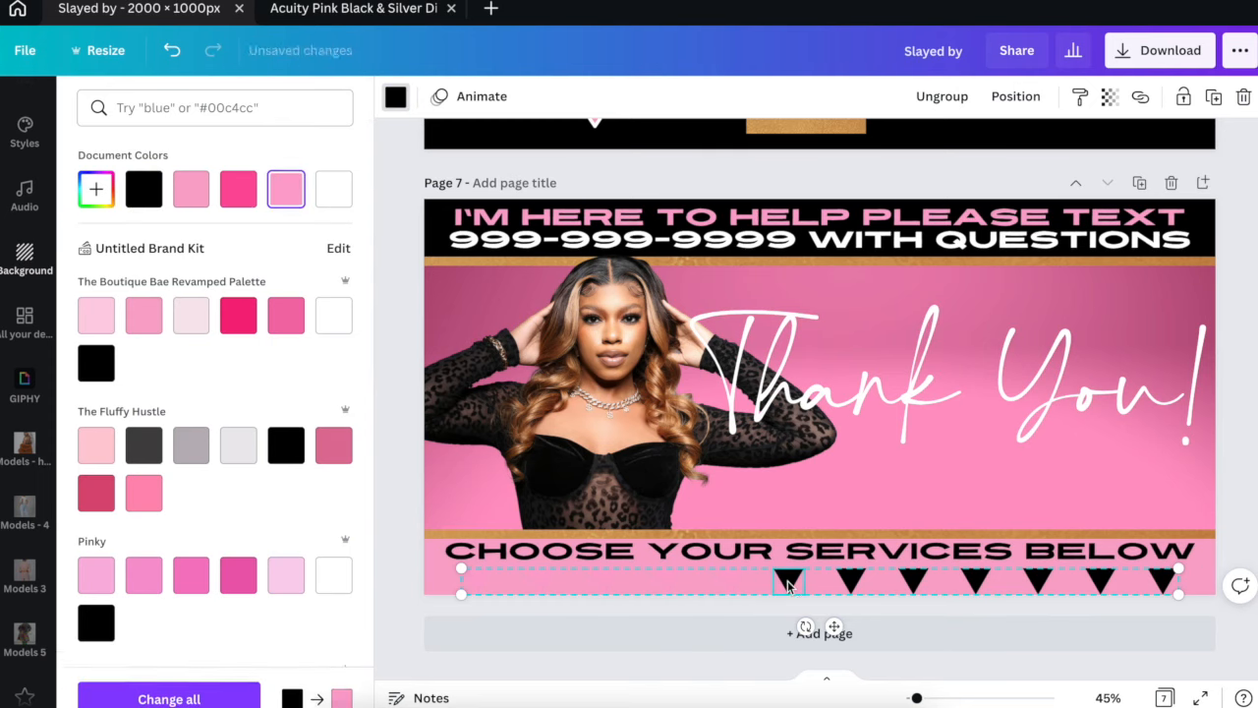
click(286, 189)
click(851, 580)
click(293, 192)
click(913, 580)
click(293, 192)
click(975, 580)
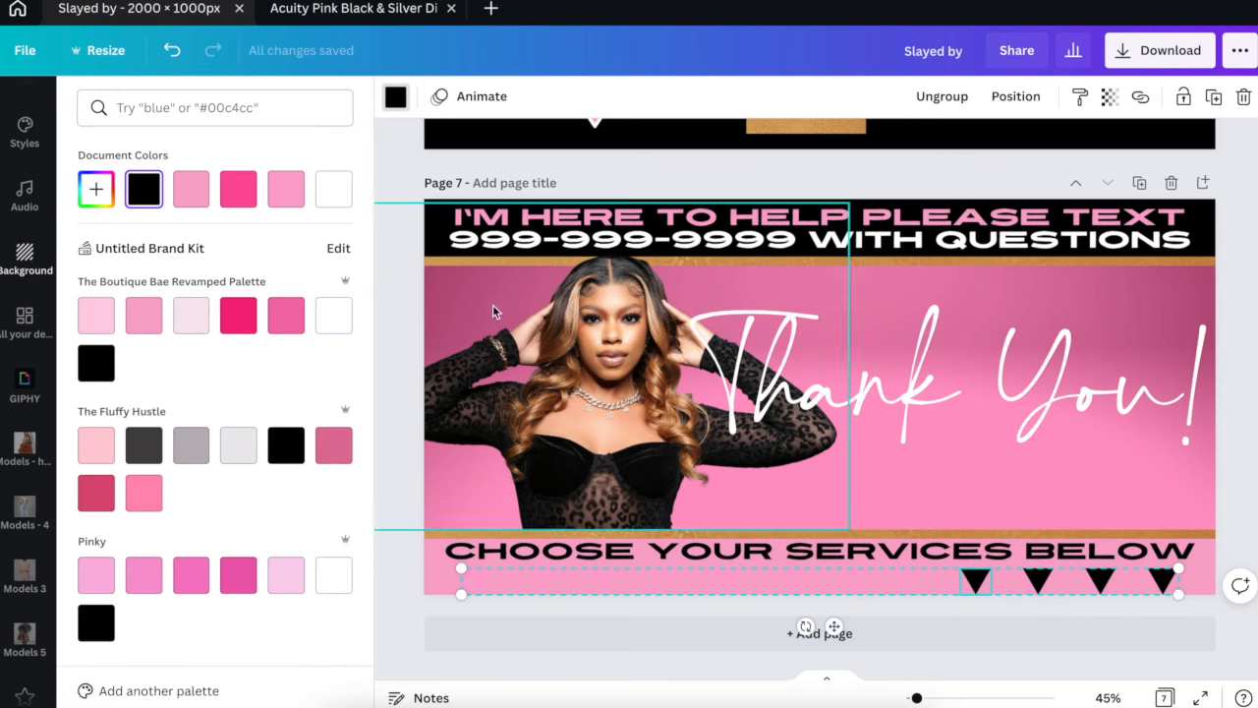
click(286, 188)
click(1038, 580)
click(286, 189)
click(1100, 580)
click(286, 188)
click(1162, 580)
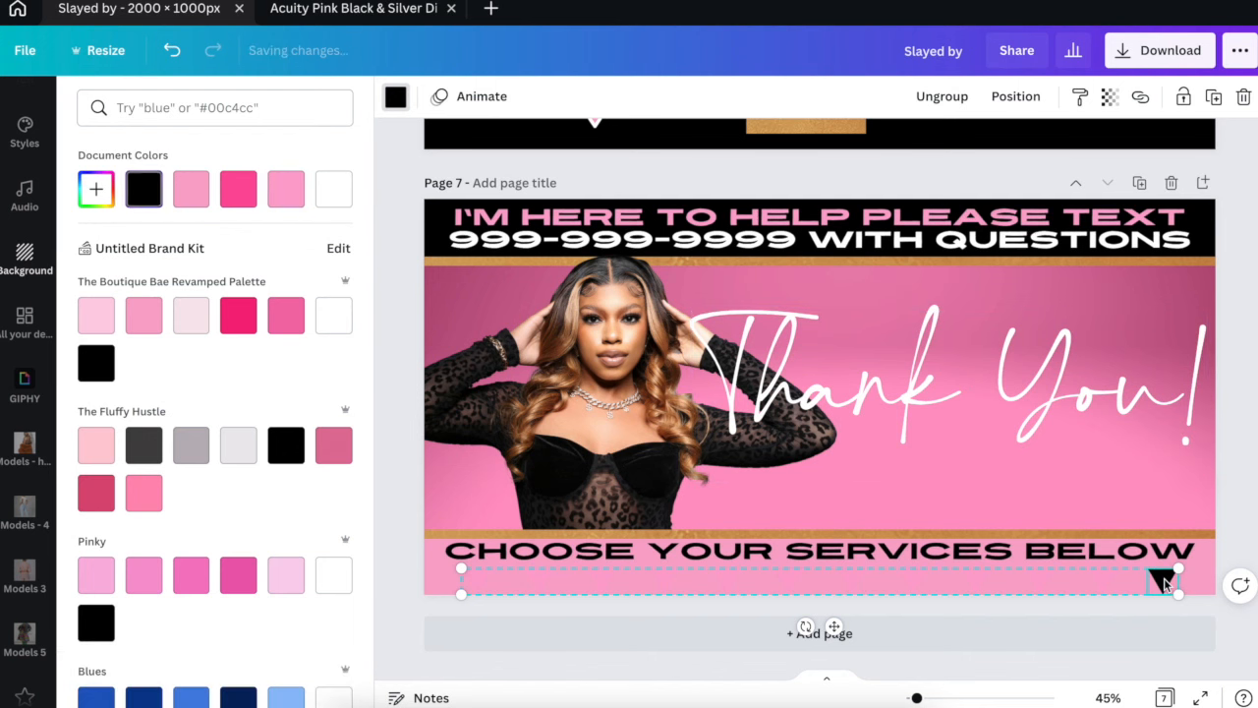
click(286, 189)
Recolour the pink band along the bottom of page 7 black.
click(433, 578)
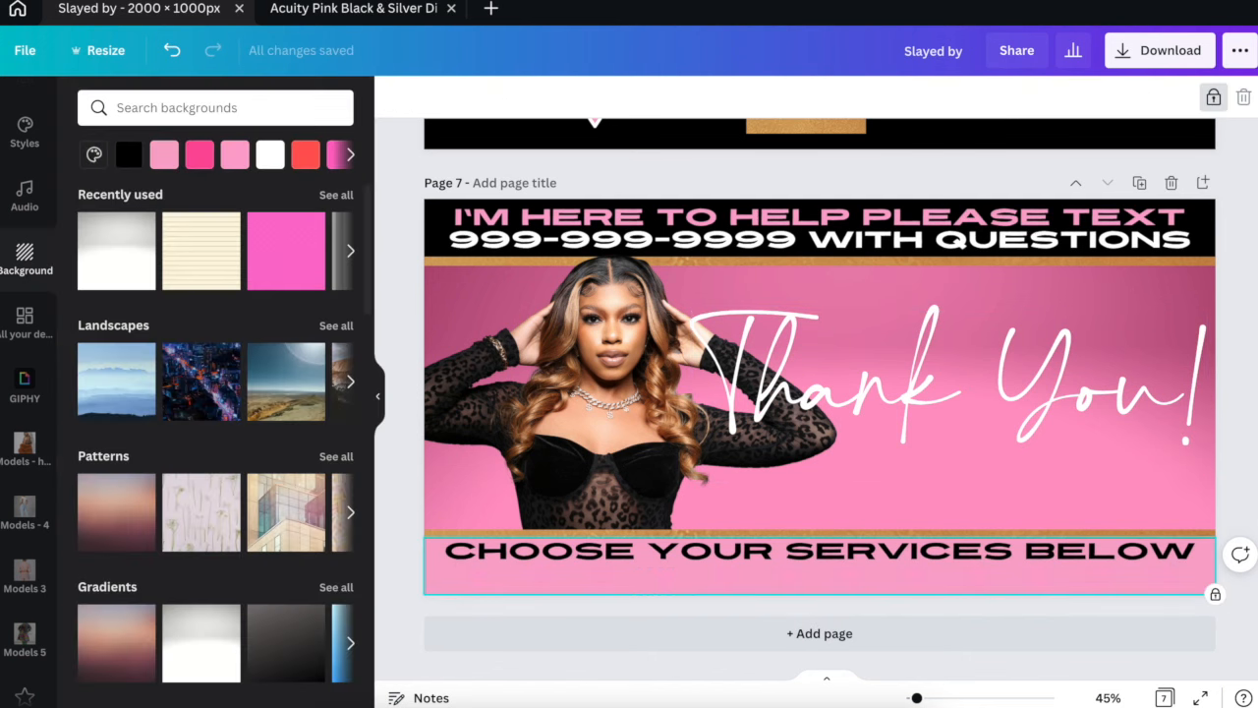
click(394, 97)
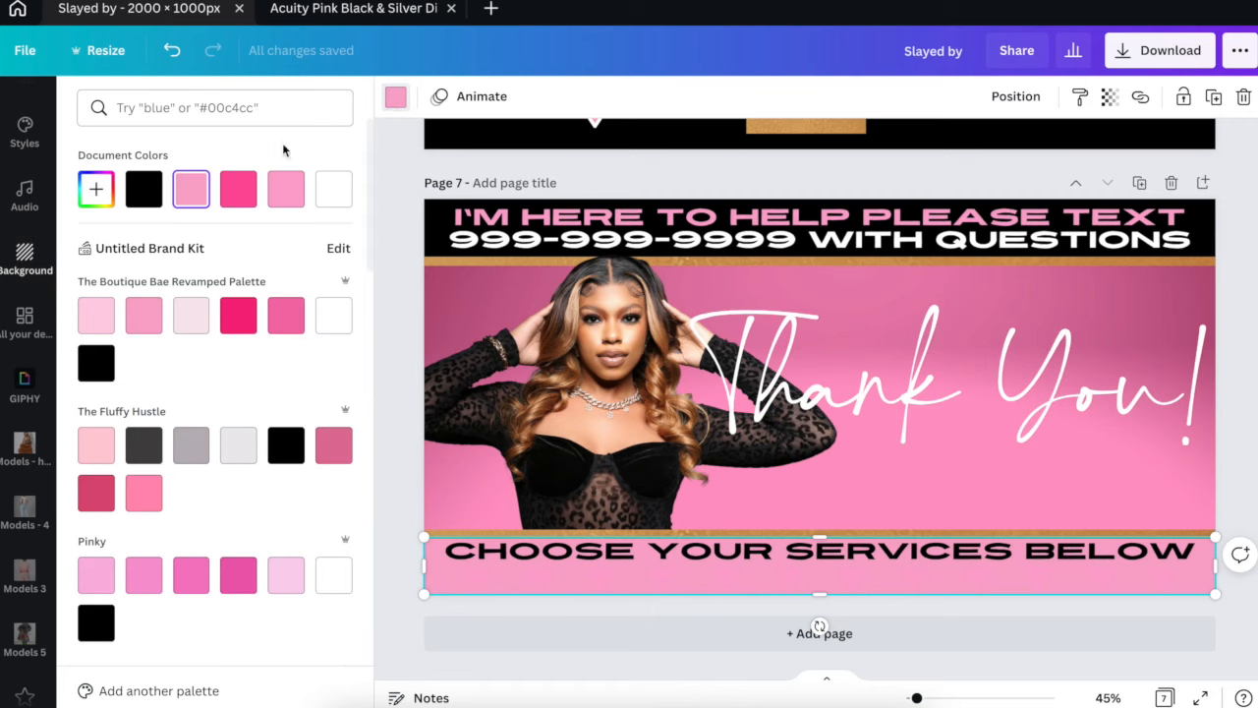
click(148, 190)
Recolour the "CHOOSE YOUR SERVICES BELOW" text white.
click(504, 561)
click(663, 97)
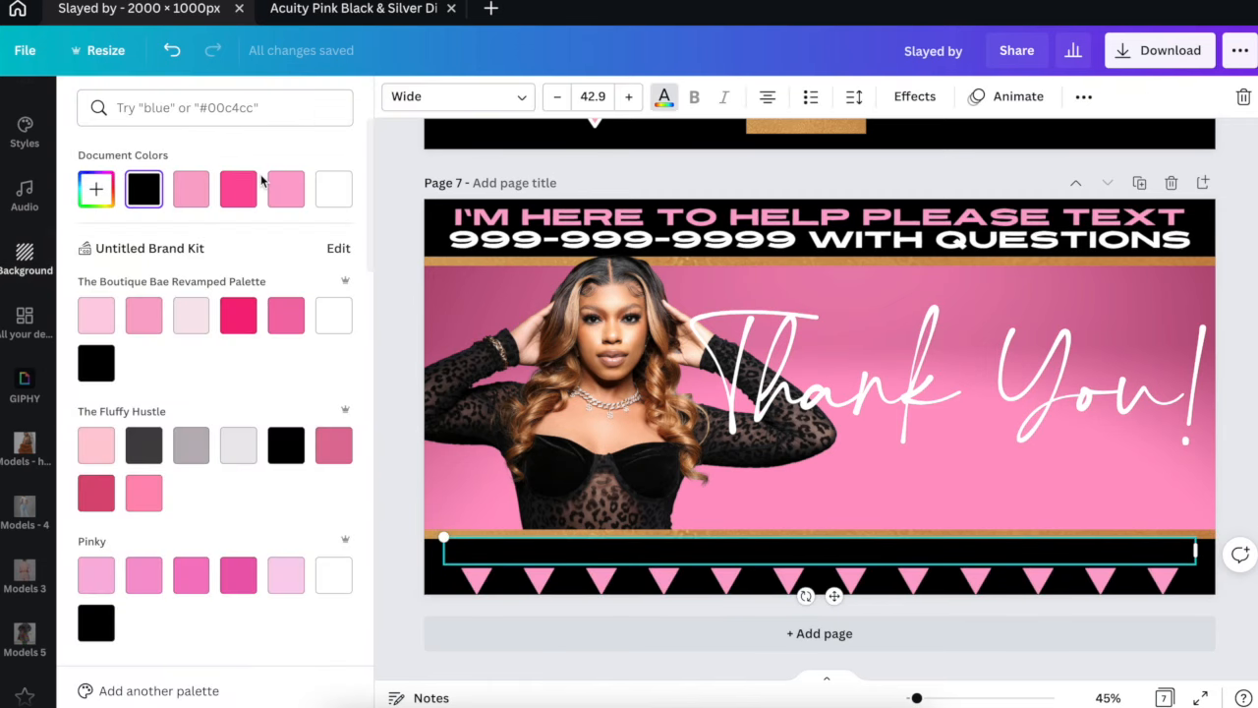
click(324, 192)
click(381, 272)
Delete page 1, which holds only the pink ribbon-curl picture.
scroll(382, 272, up, 1)
scroll(381, 272, up, 20)
scroll(382, 272, down, 20)
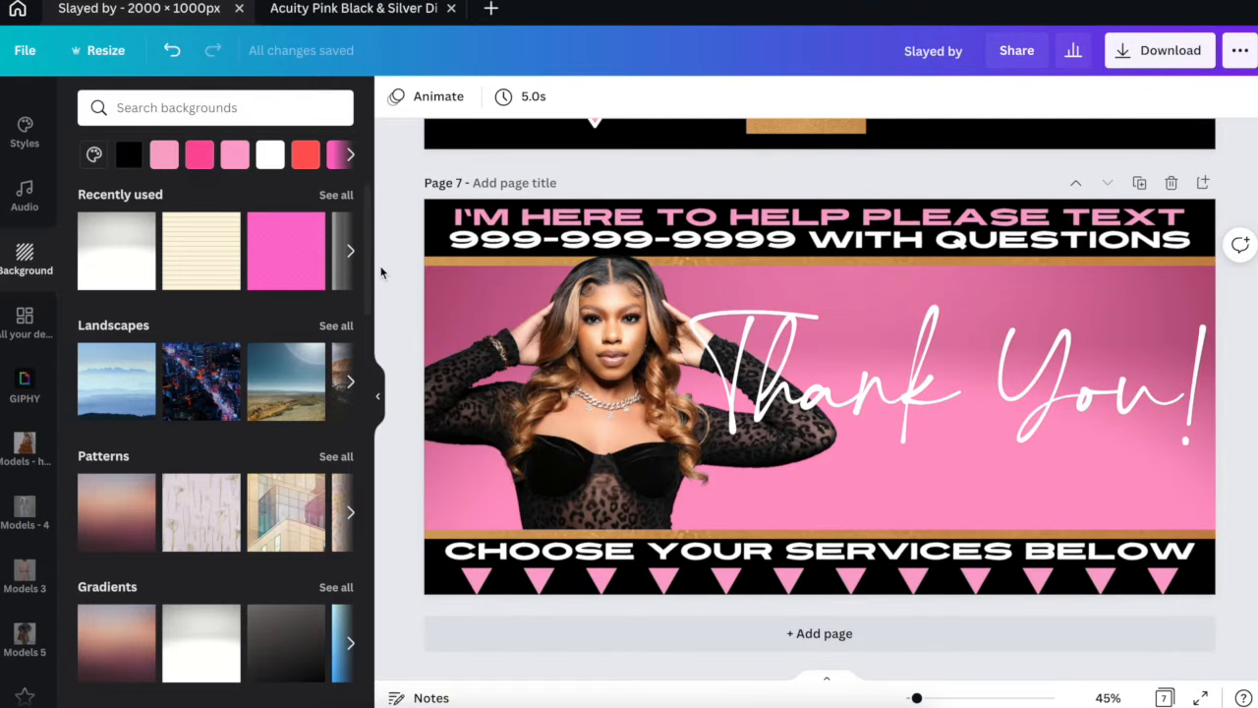
scroll(474, 380, up, 20)
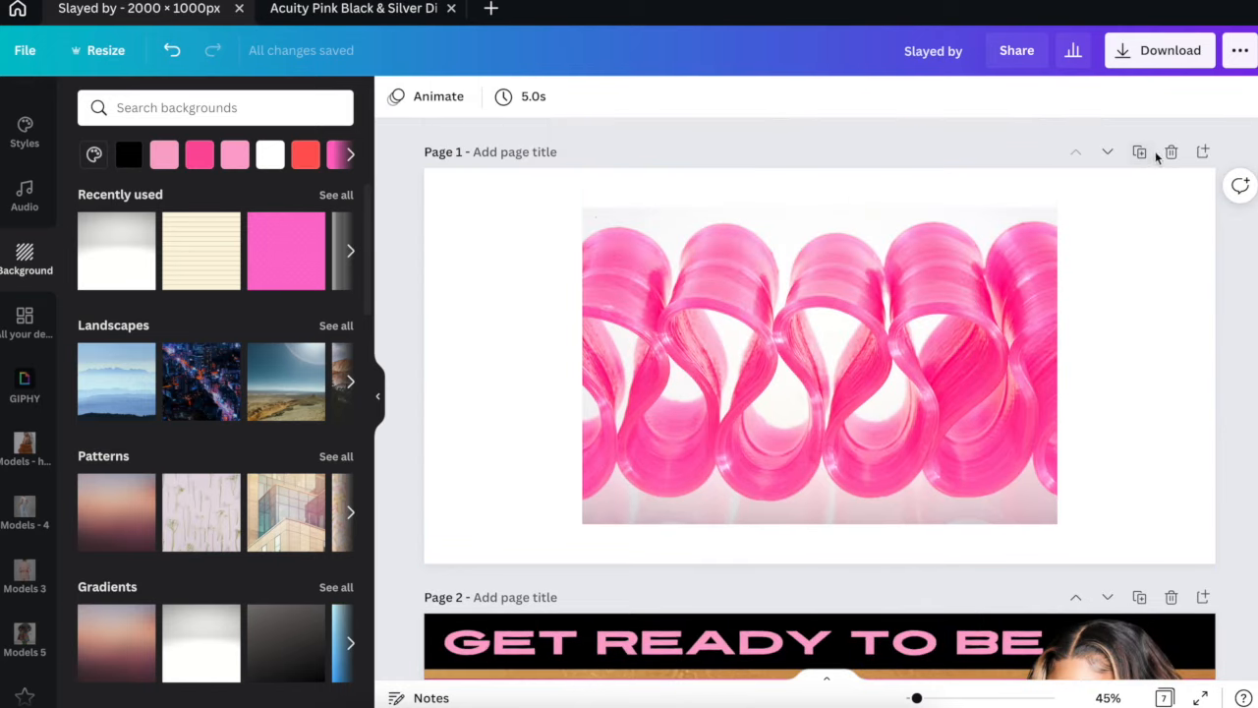
click(1170, 152)
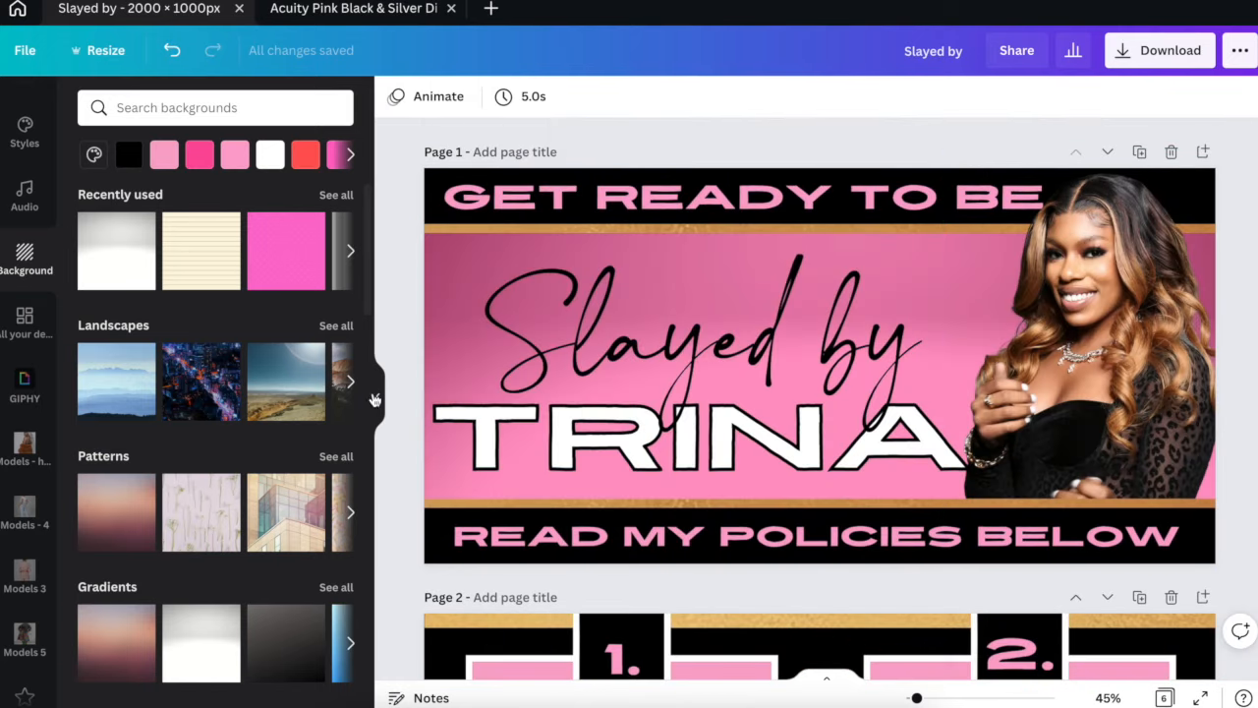
Hide the backgrounds library and review all pages from the header down to the closing "Thank You!" page.
click(377, 395)
scroll(159, 429, down, 5)
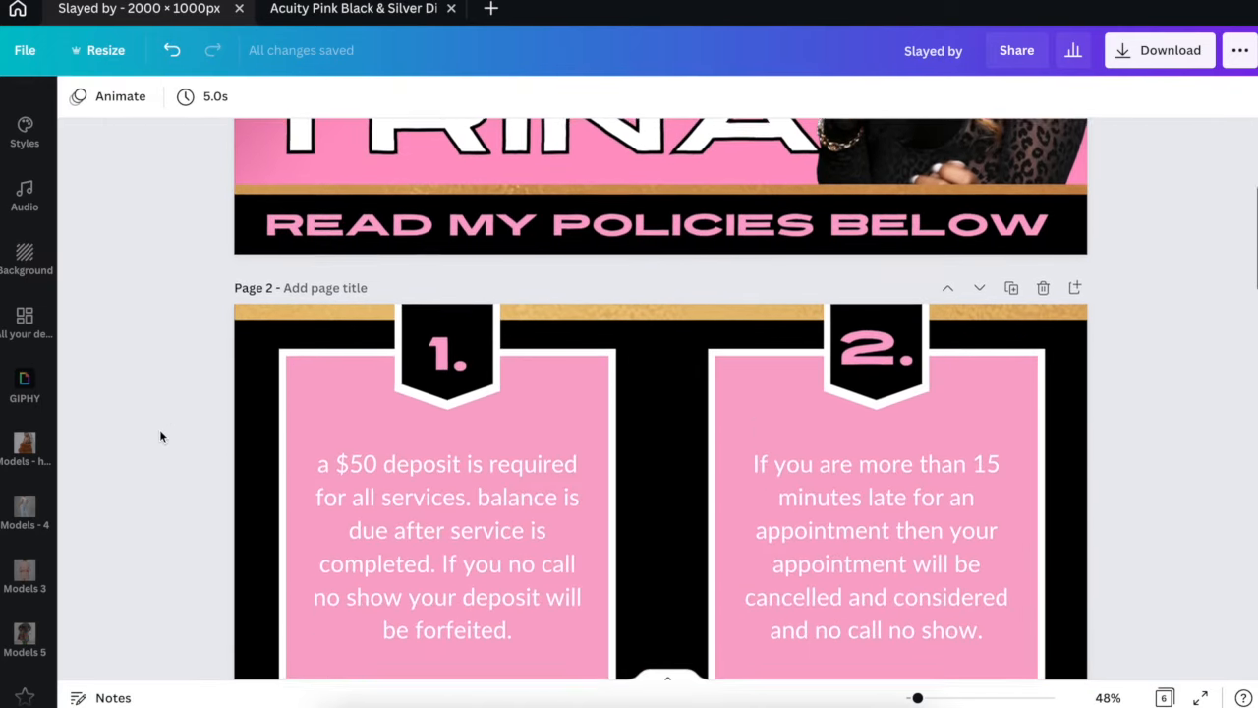
scroll(161, 436, down, 12)
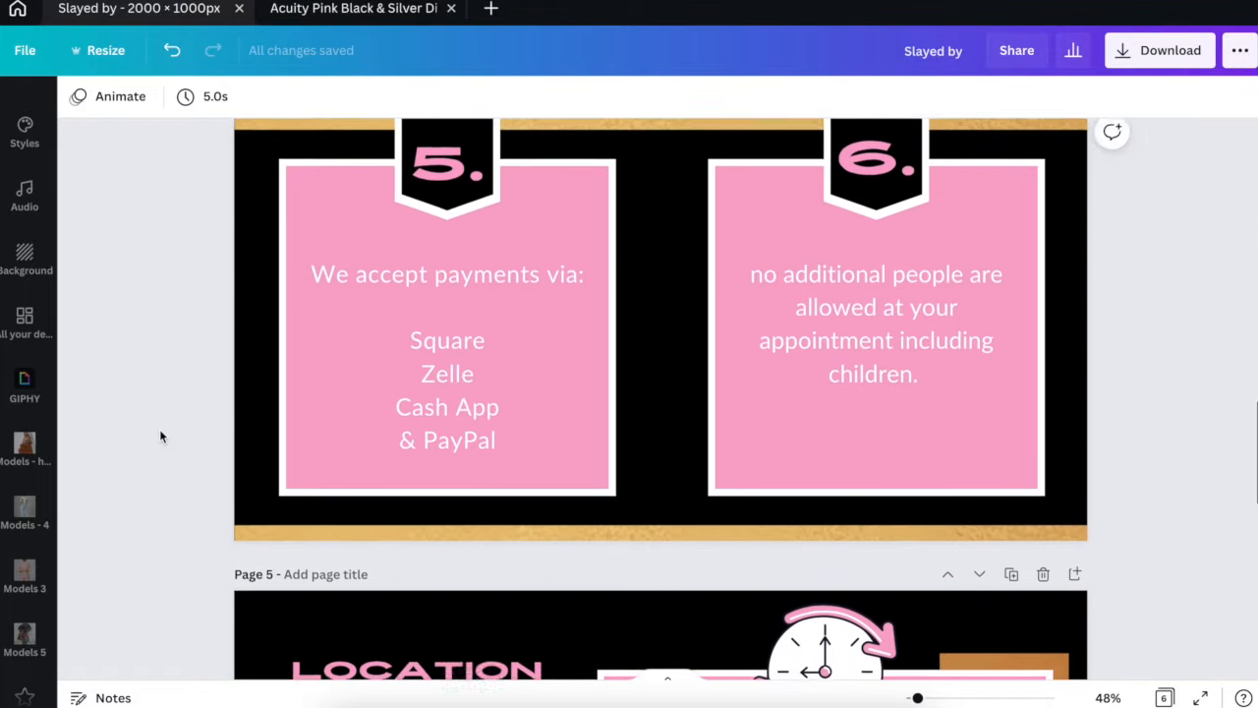
scroll(161, 437, down, 3)
scroll(161, 436, down, 2)
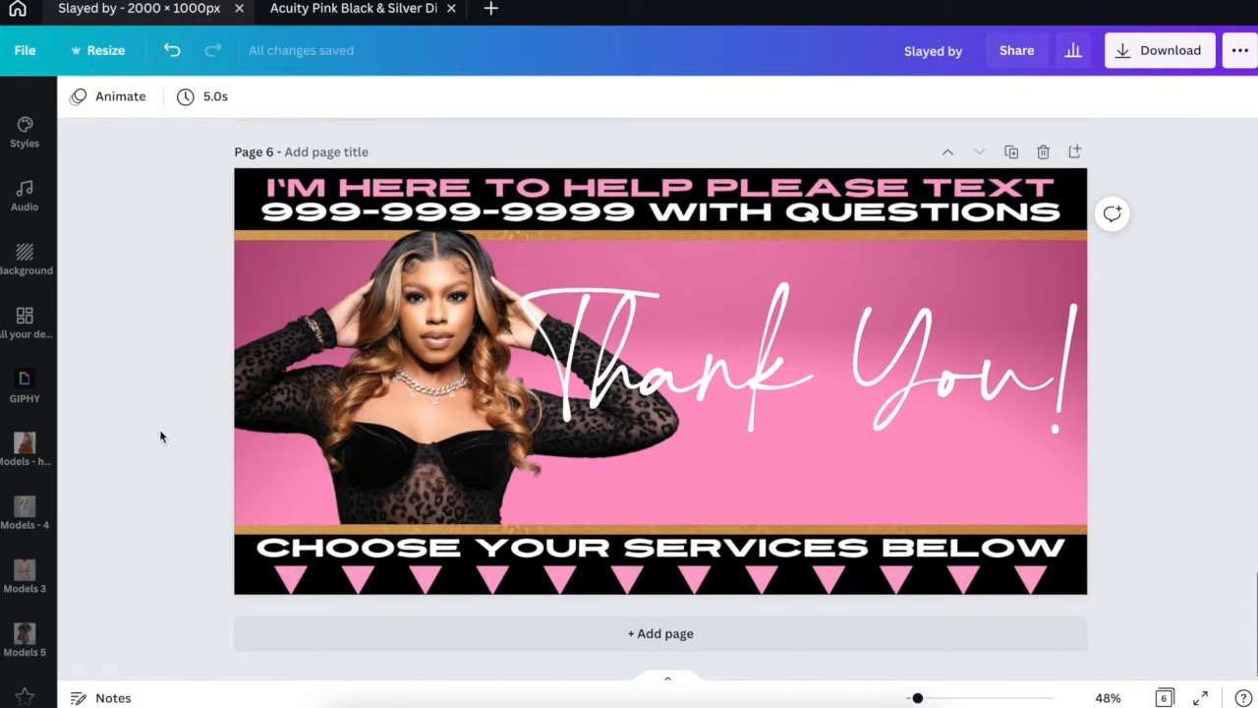